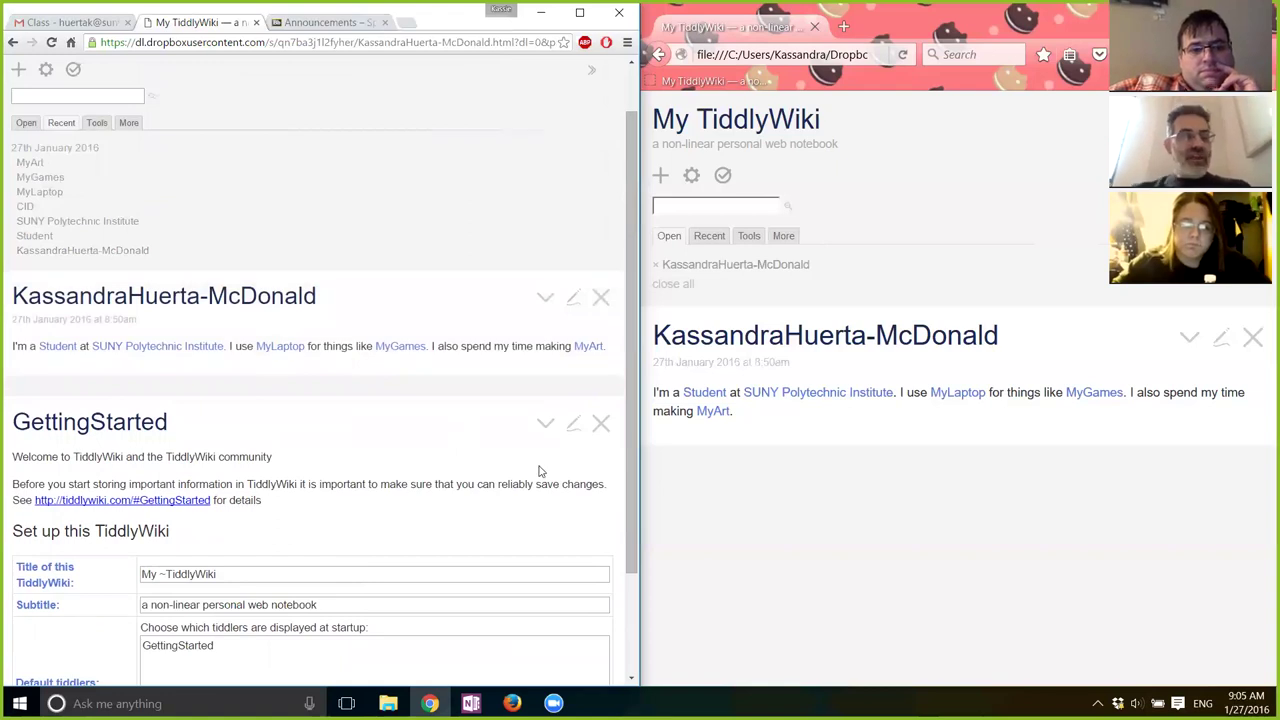
- Close the GettingStarted tiddler in the Dropbox-hosted wiki and switch to the local wiki file in Firefox
left_click(600, 424)
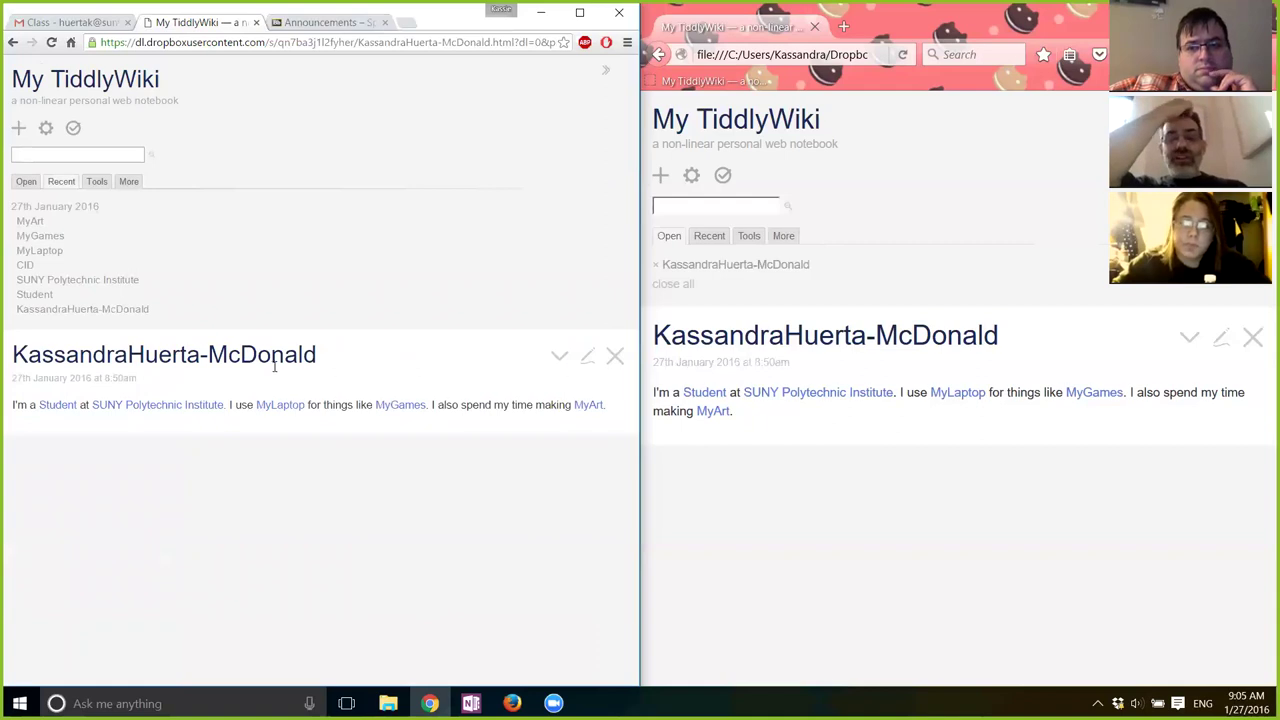
key("alt+Tab")
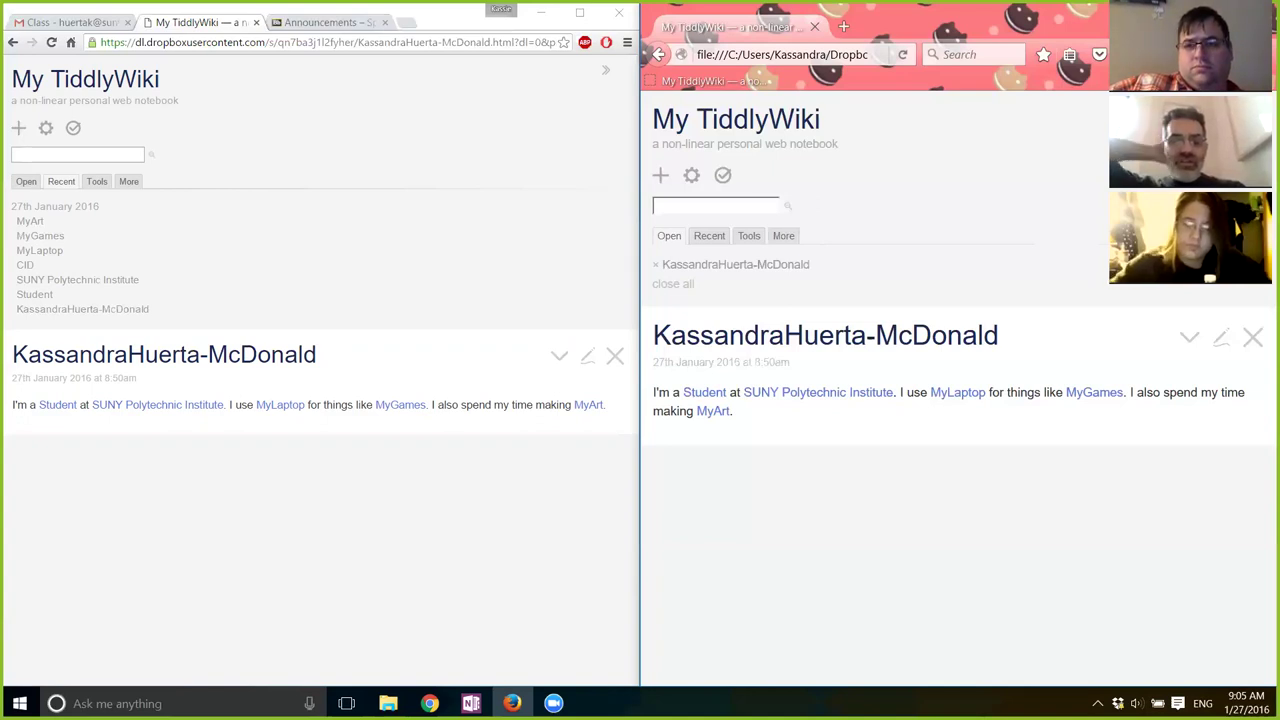
- Show the local wiki's tools and open the control panel from them
left_click(750, 238)
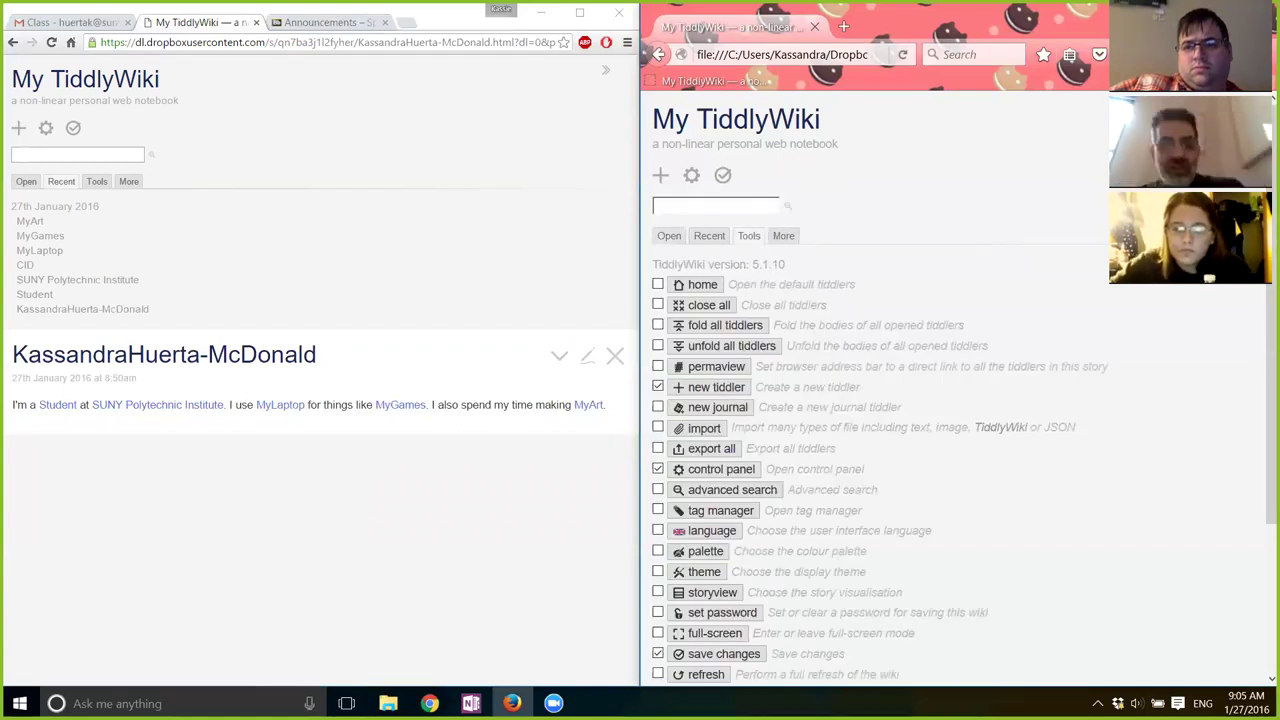
scroll(835, 189, "down", 2)
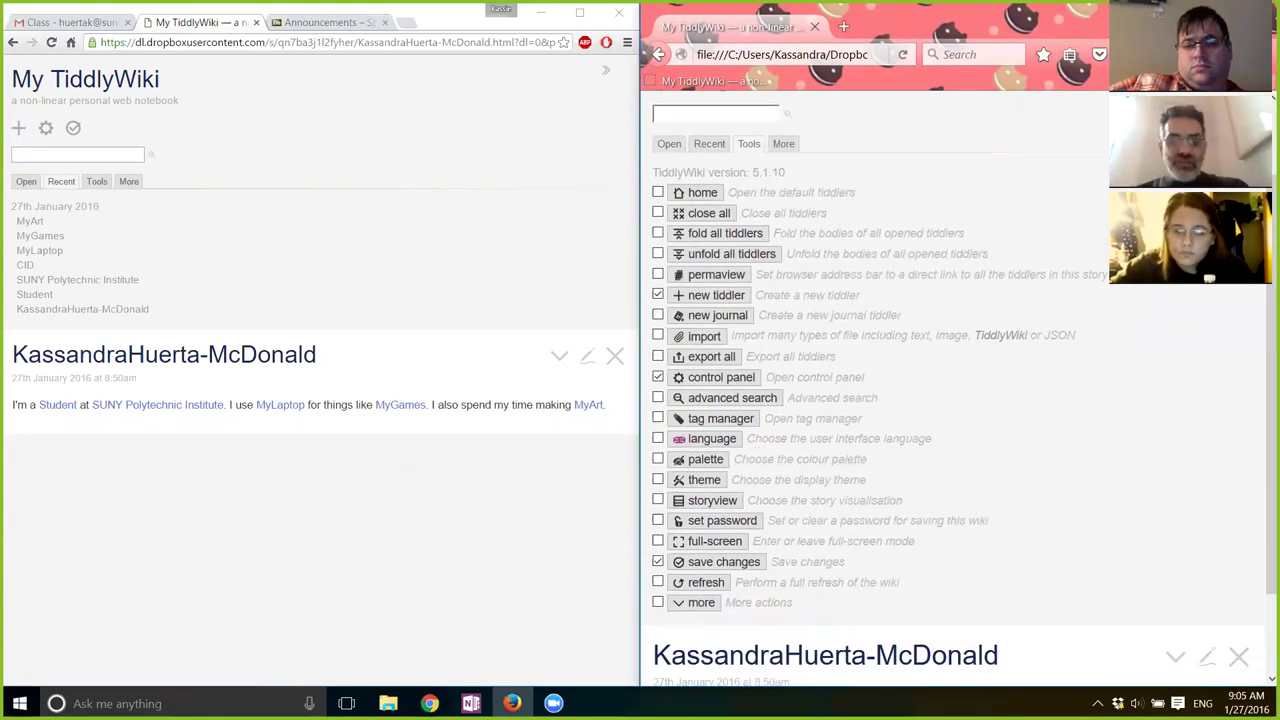
scroll(955, 390, "down", 2)
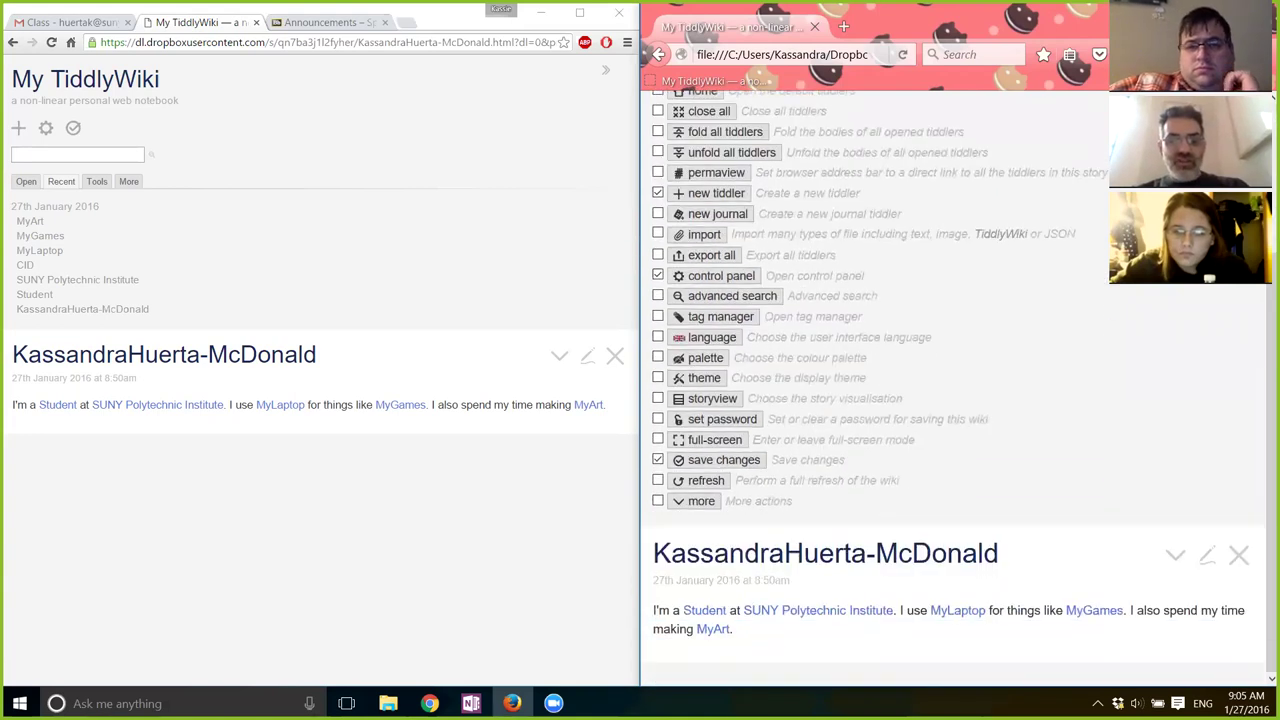
left_click(730, 284)
left_click(836, 362)
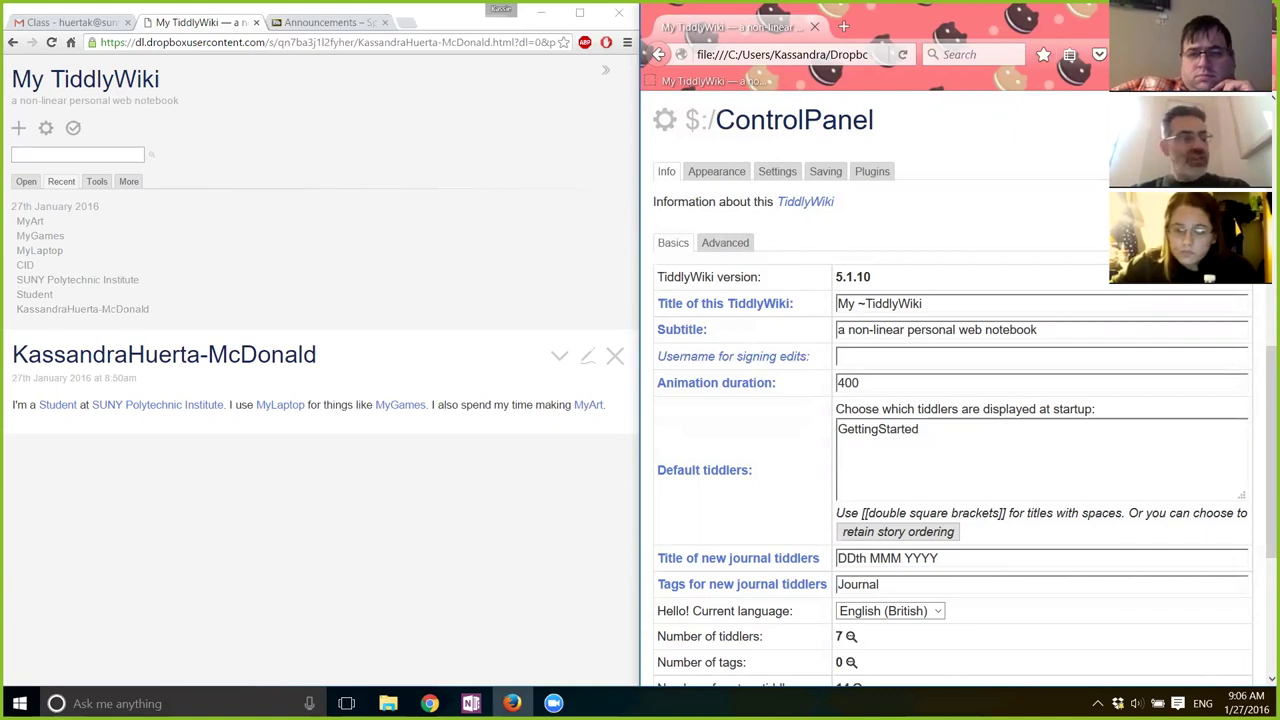
- Copy the personal tiddler's title and enter it as the default startup tiddler and as the username for signing edits
scroll(838, 357, "down", 2)
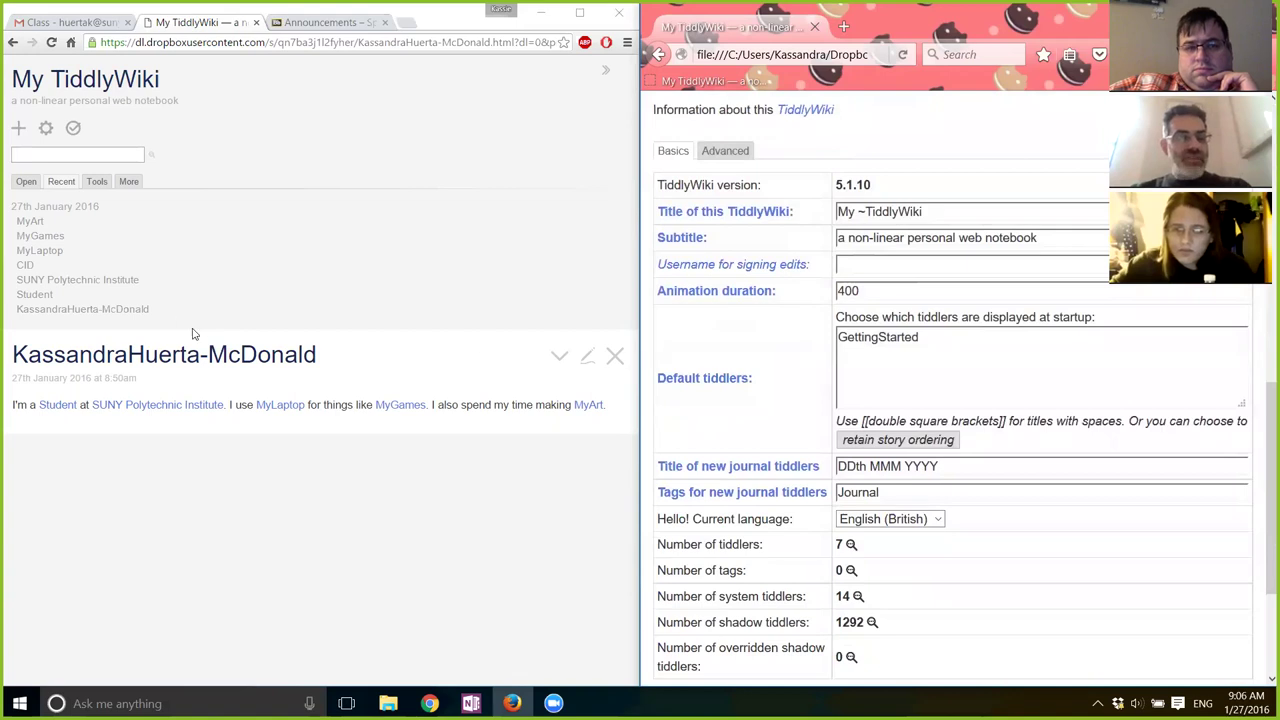
left_click_drag(337, 362, 12, 352)
key("ctrl+c")
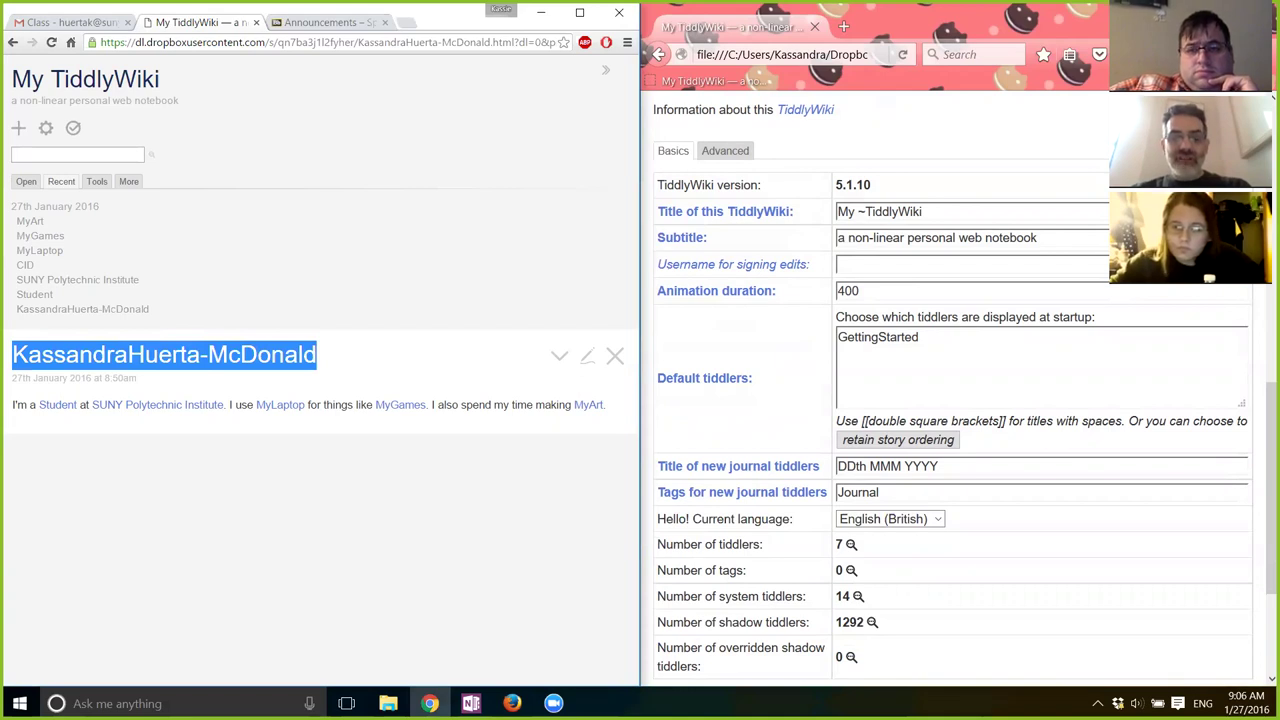
left_click(685, 317)
key("ctrl+v")
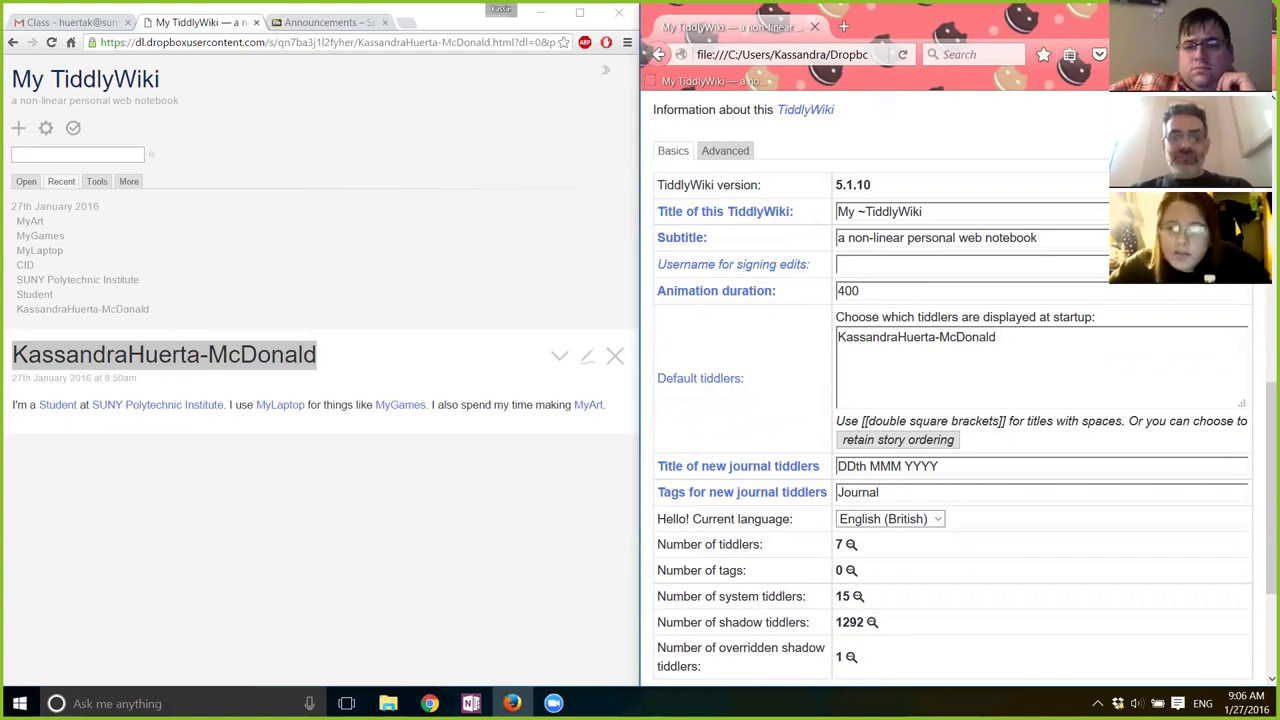
left_click(840, 264)
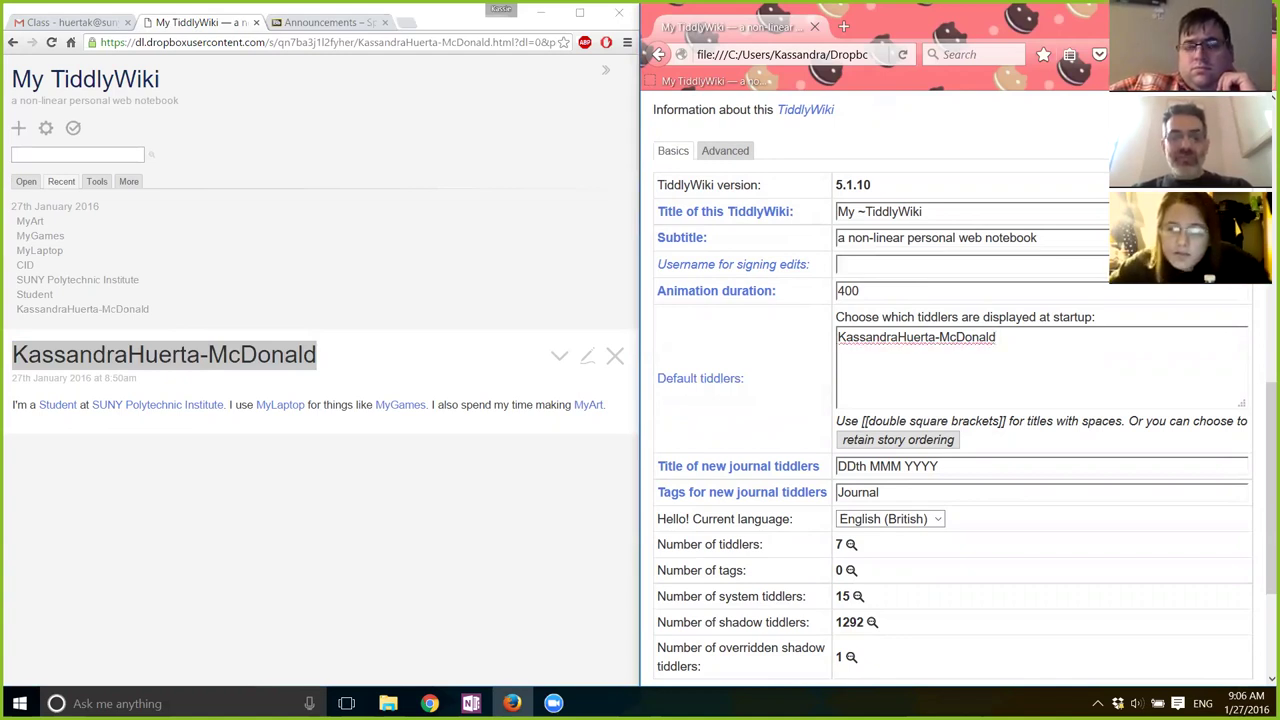
key("ctrl+v")
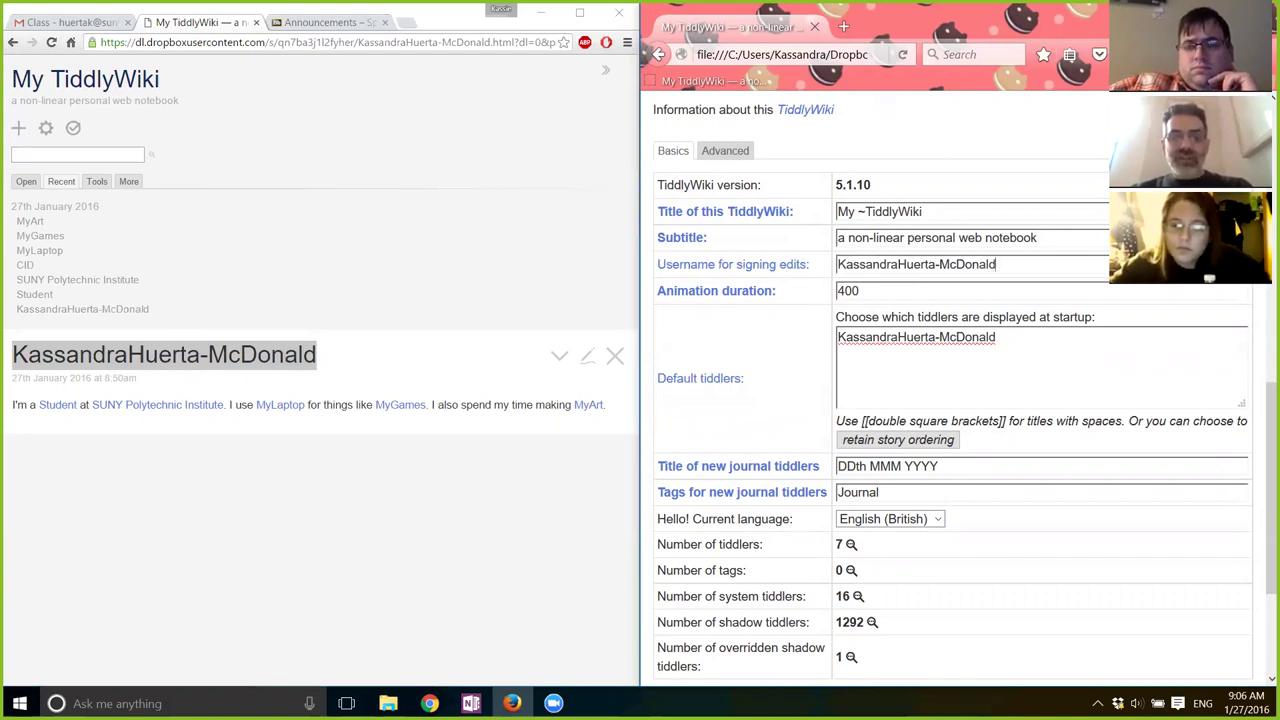
- Set the title of the wiki to "About Me"
left_click_drag(922, 212, 801, 211)
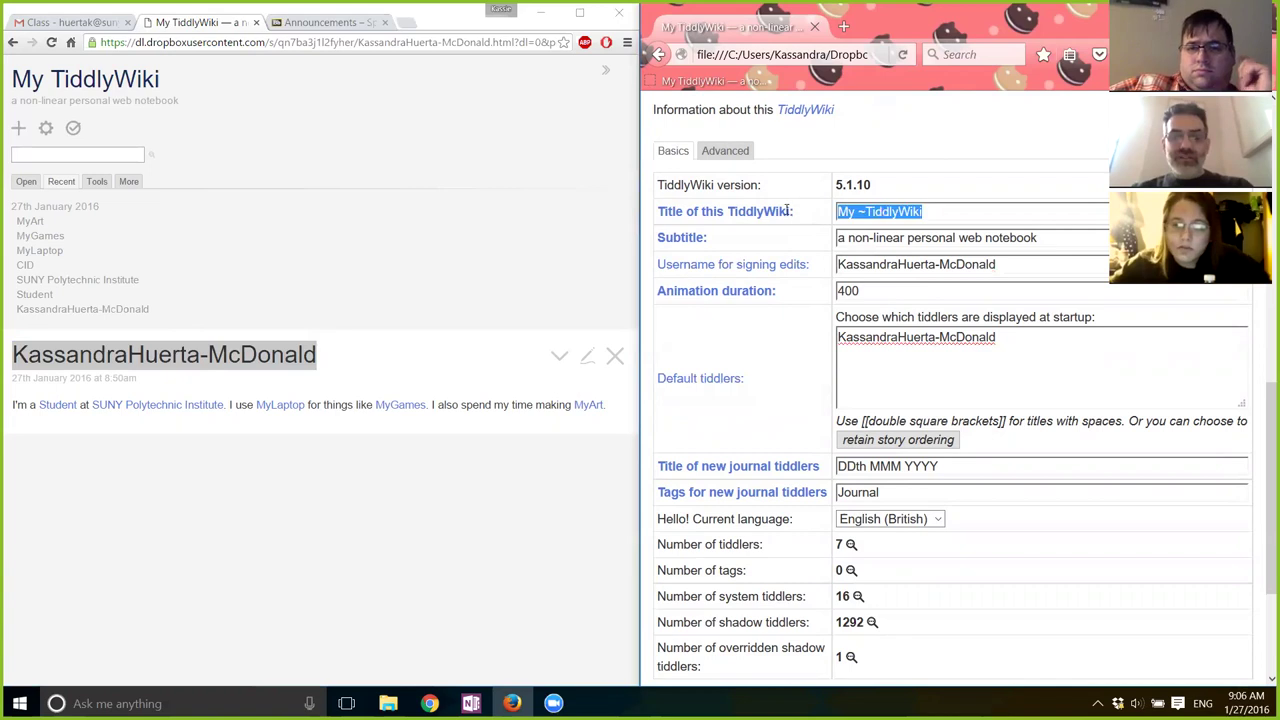
type("A")
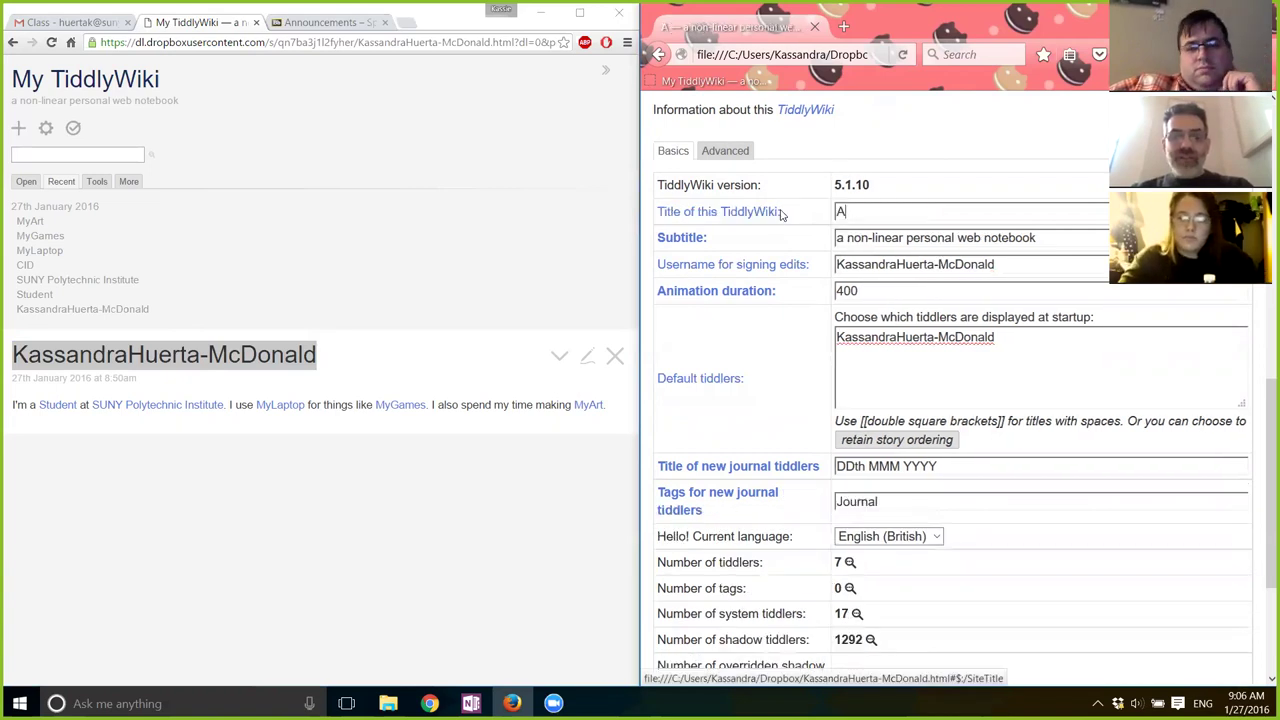
type("bout Me")
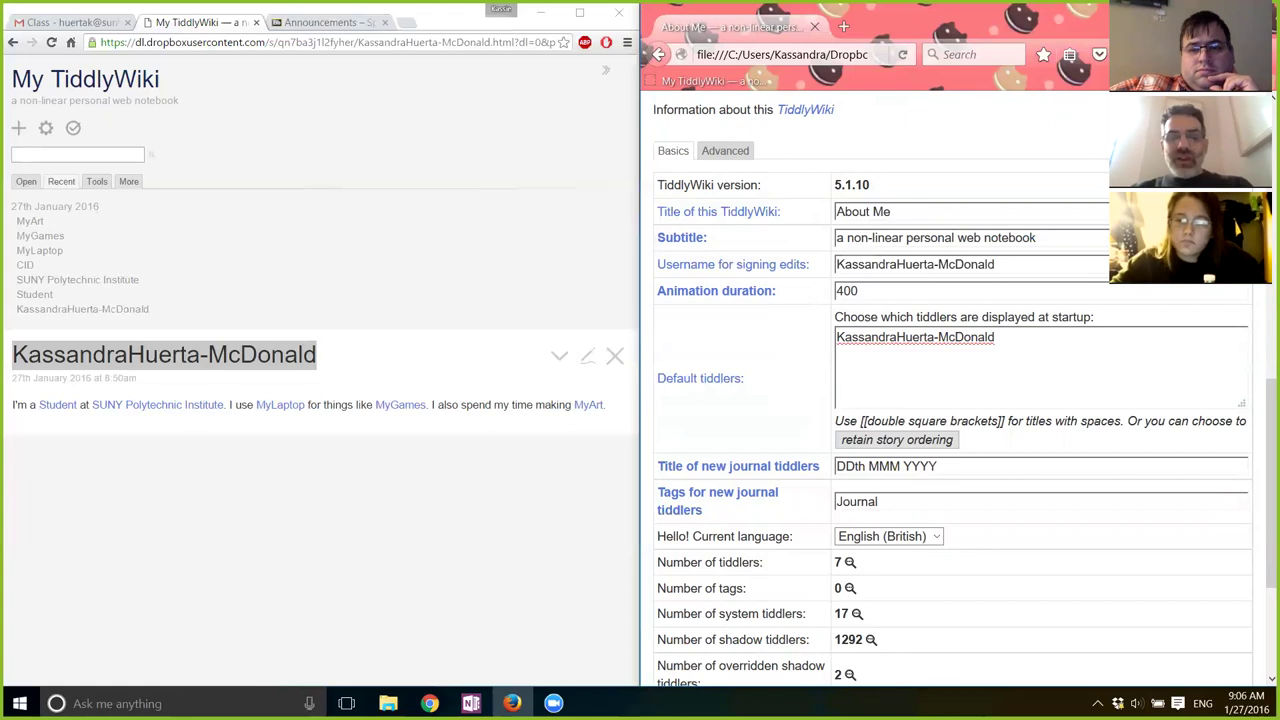
- Set the wiki's subtitle to "Short information about myself"
left_click_drag(1040, 238, 745, 230)
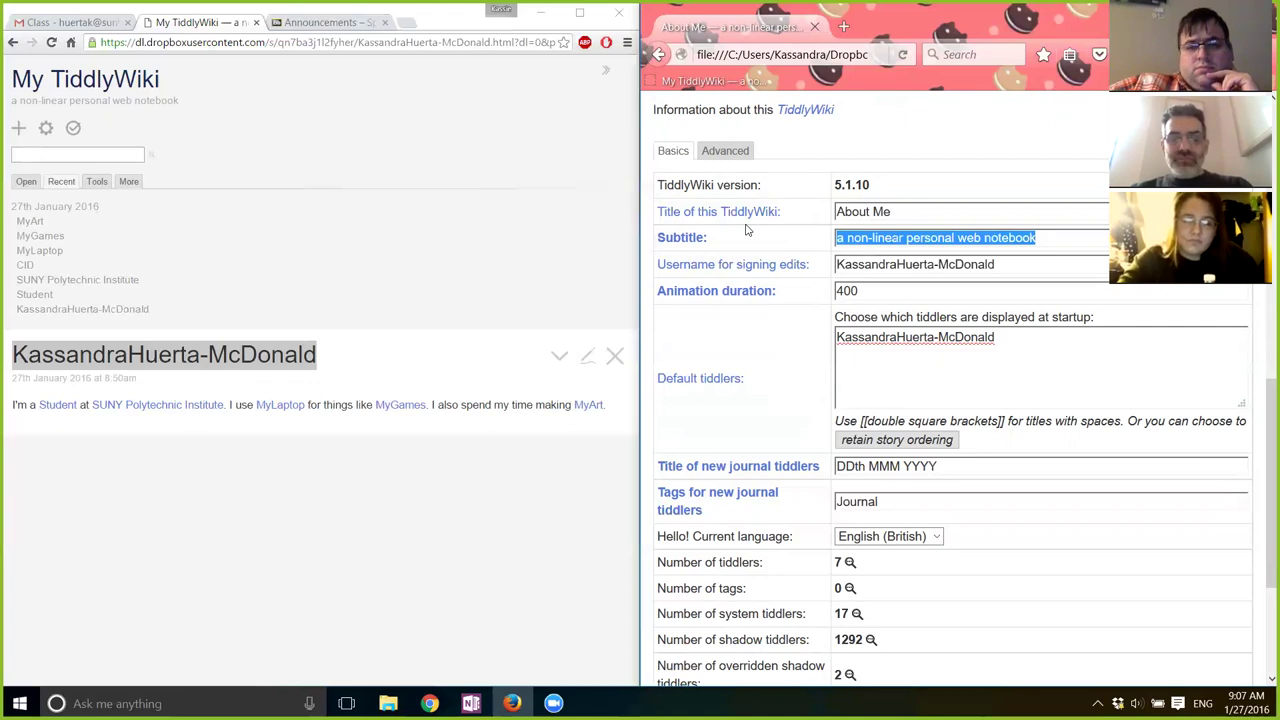
type("Short")
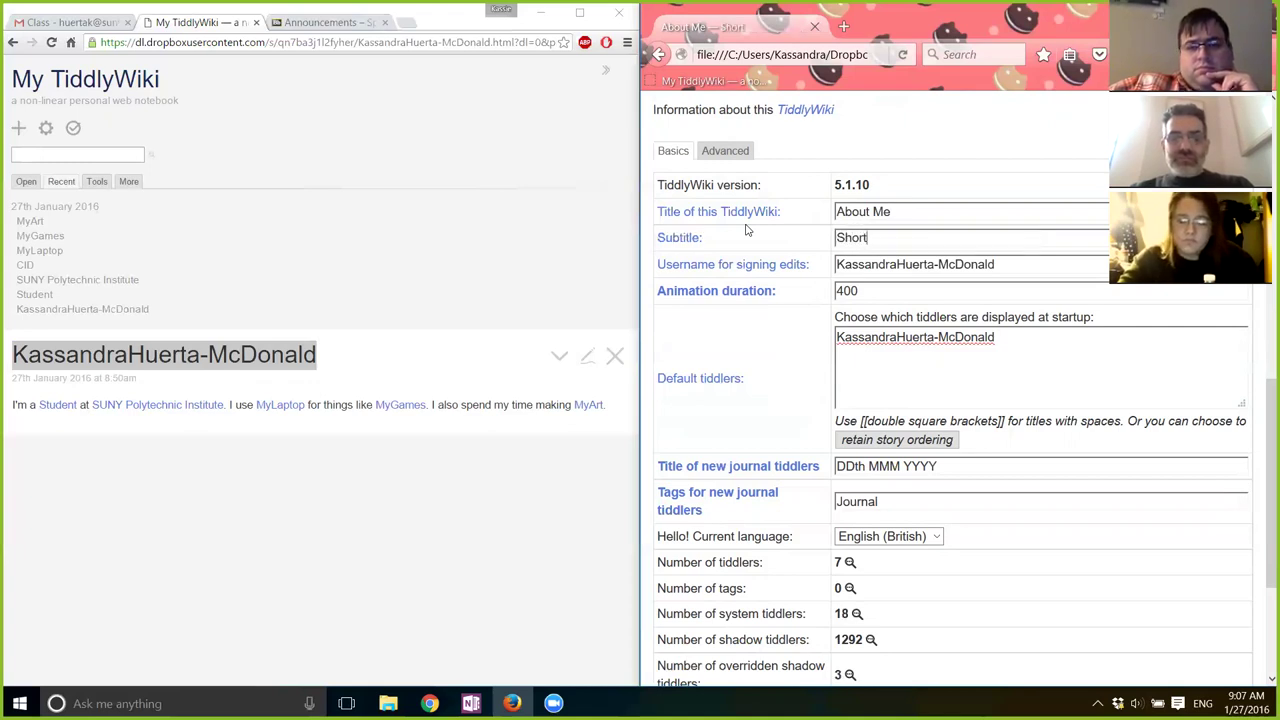
type(" information about myself")
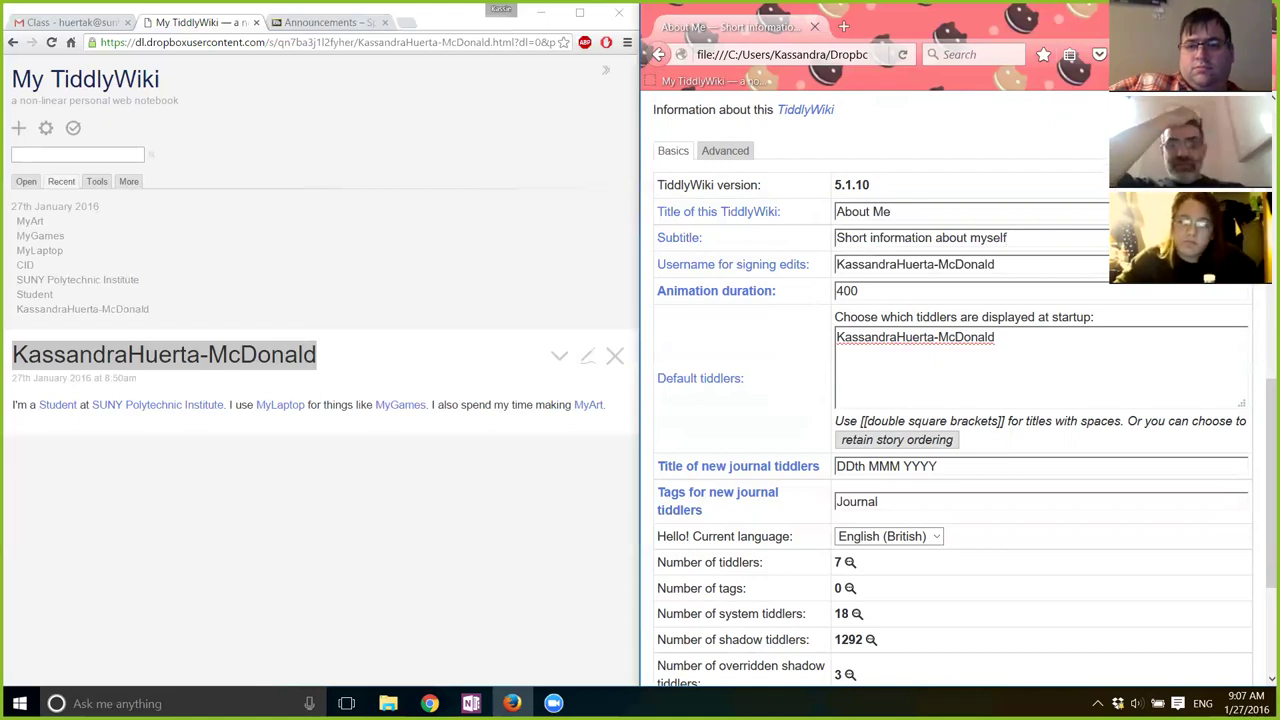
- Replace the wiki's subtitle with "My Adventures in DesignWrITe"
left_click_drag(1006, 238, 796, 234)
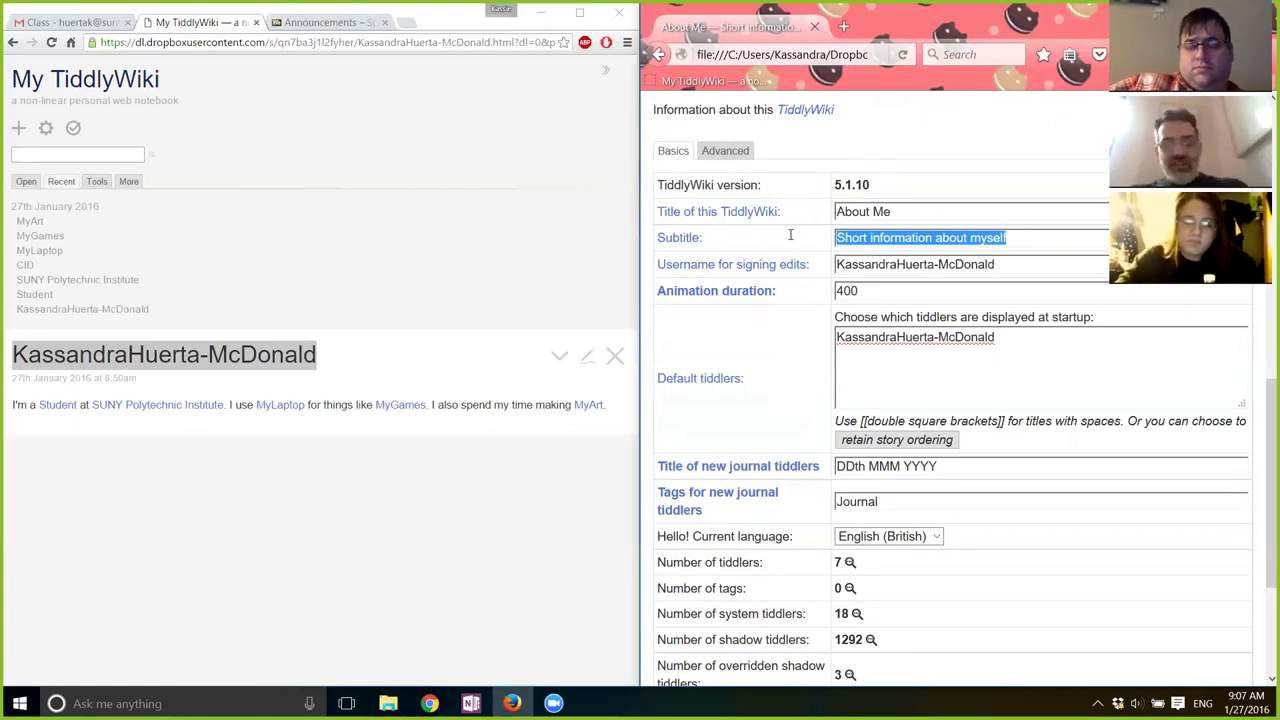
type("My ad")
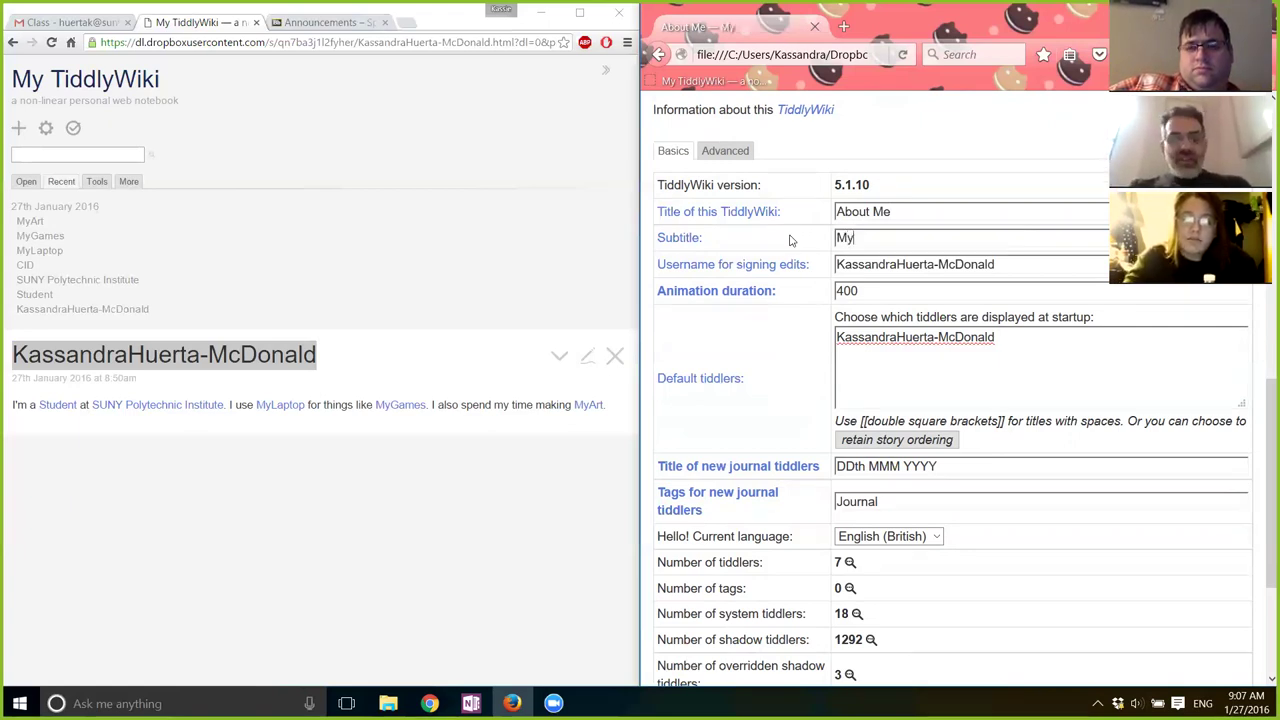
key("BackSpace")
key("BackSpace")
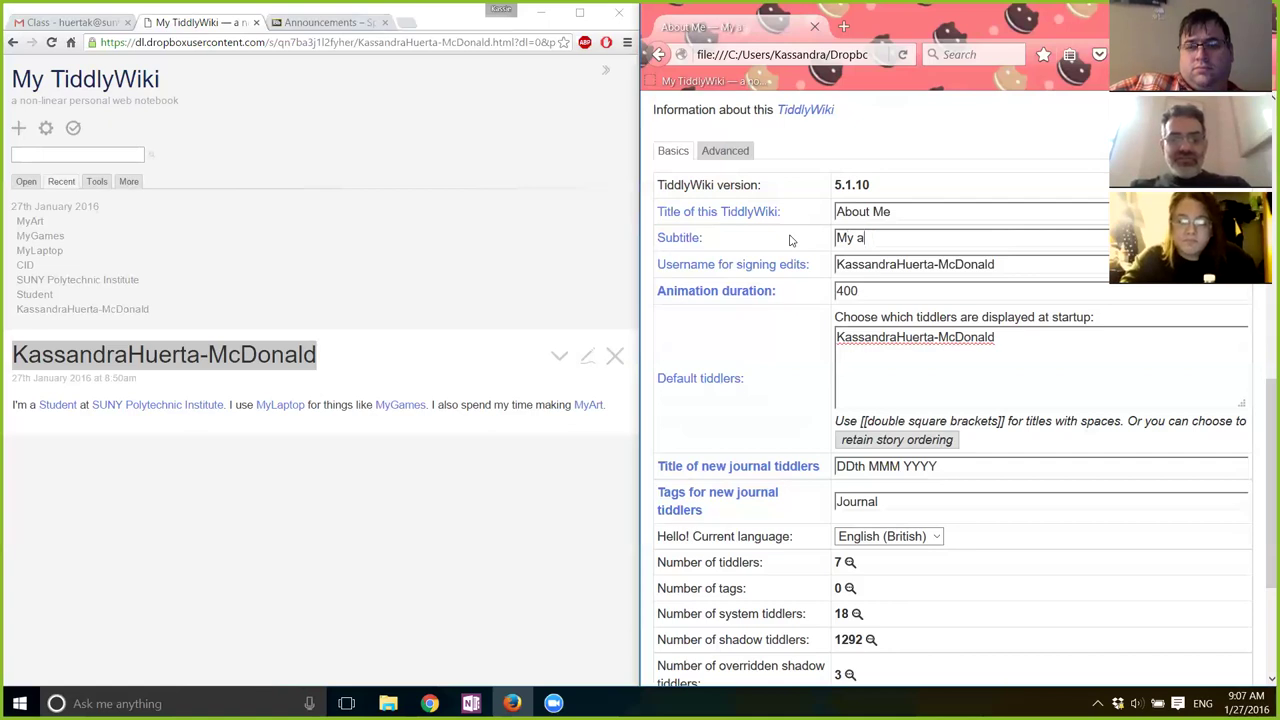
type("Adventures i")
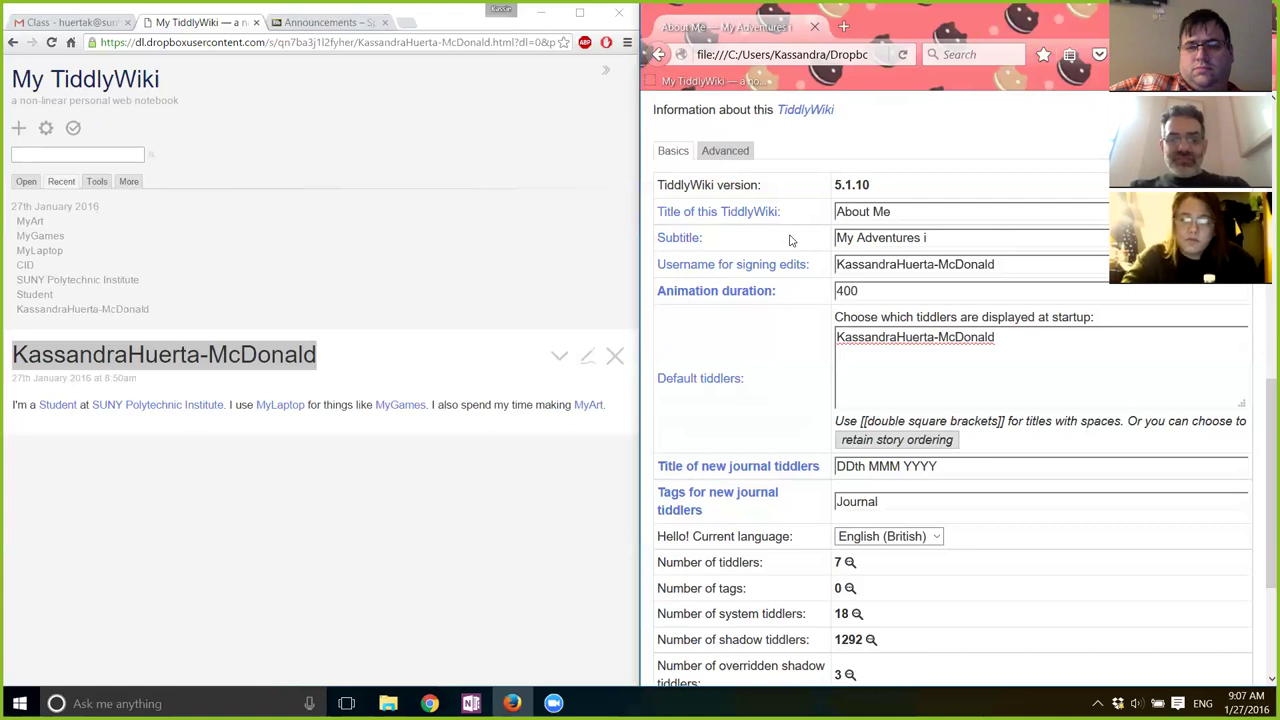
type("n Des")
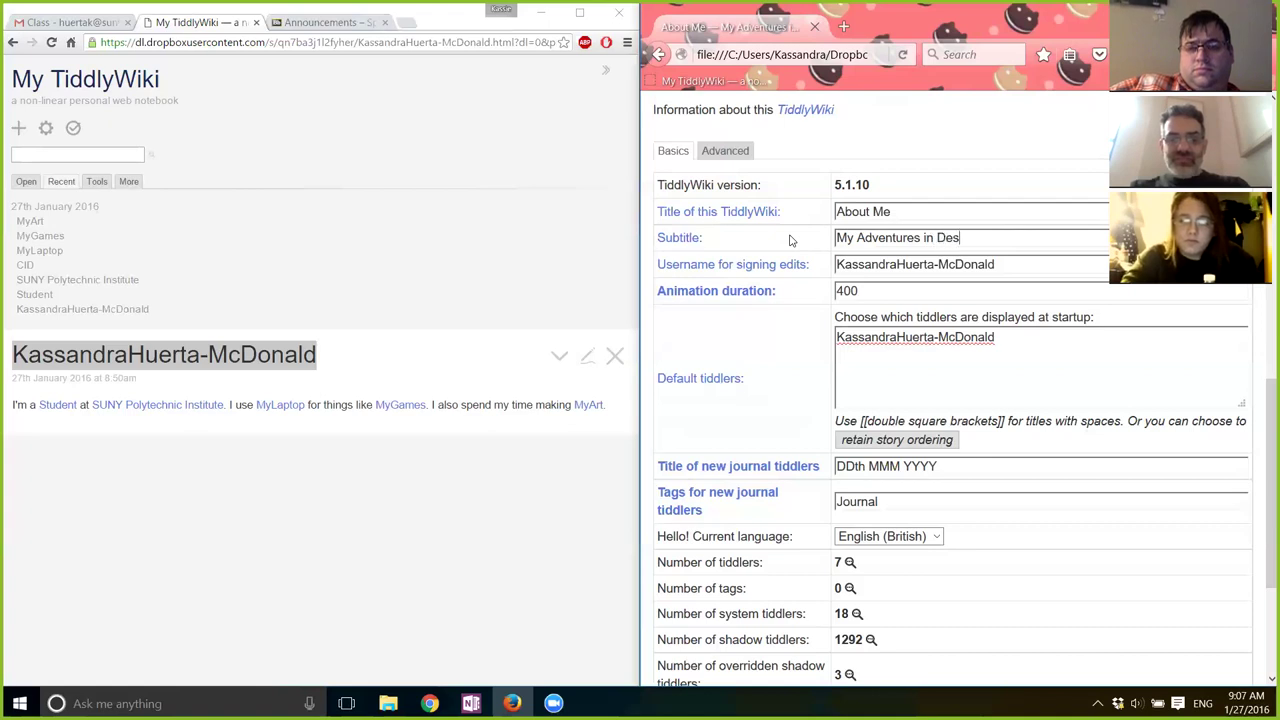
type("ignWri")
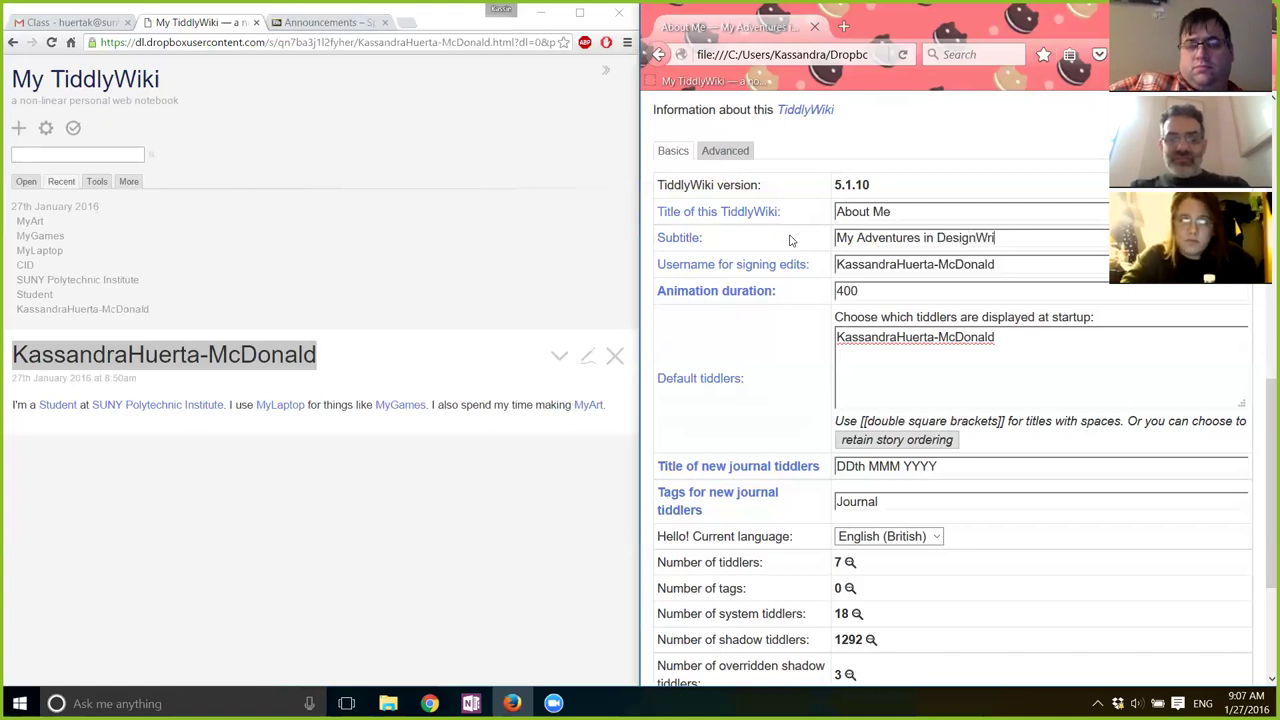
type("te")
key("BackSpace")
key("BackSpace")
key("BackSpace")
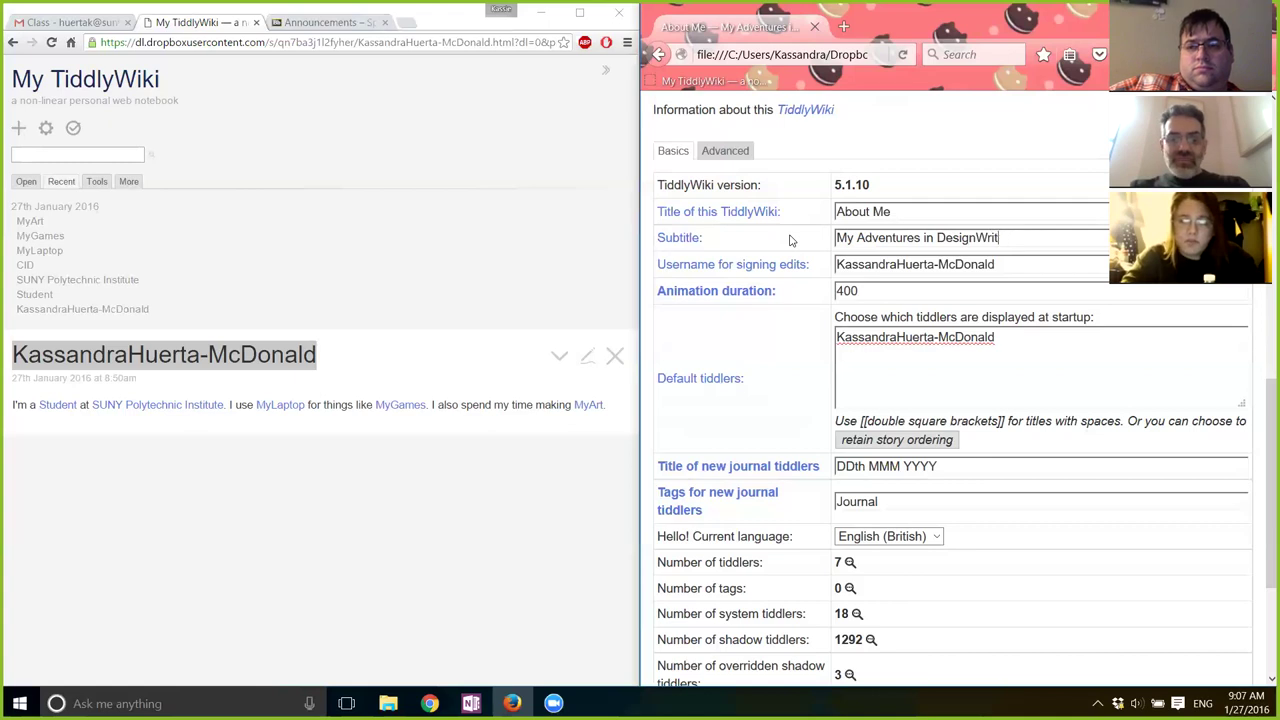
type("ITe")
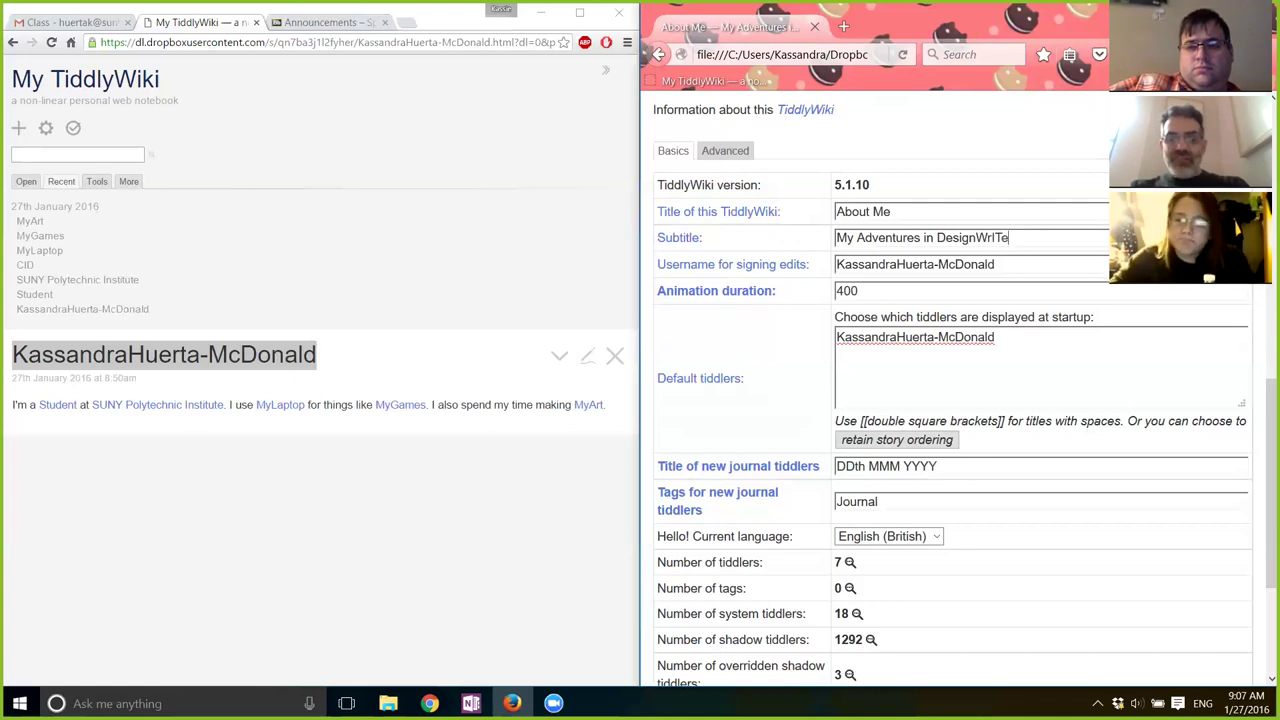
- Maximise the Firefox window and save the changes to the wiki
scroll(900, 440, "down", 3)
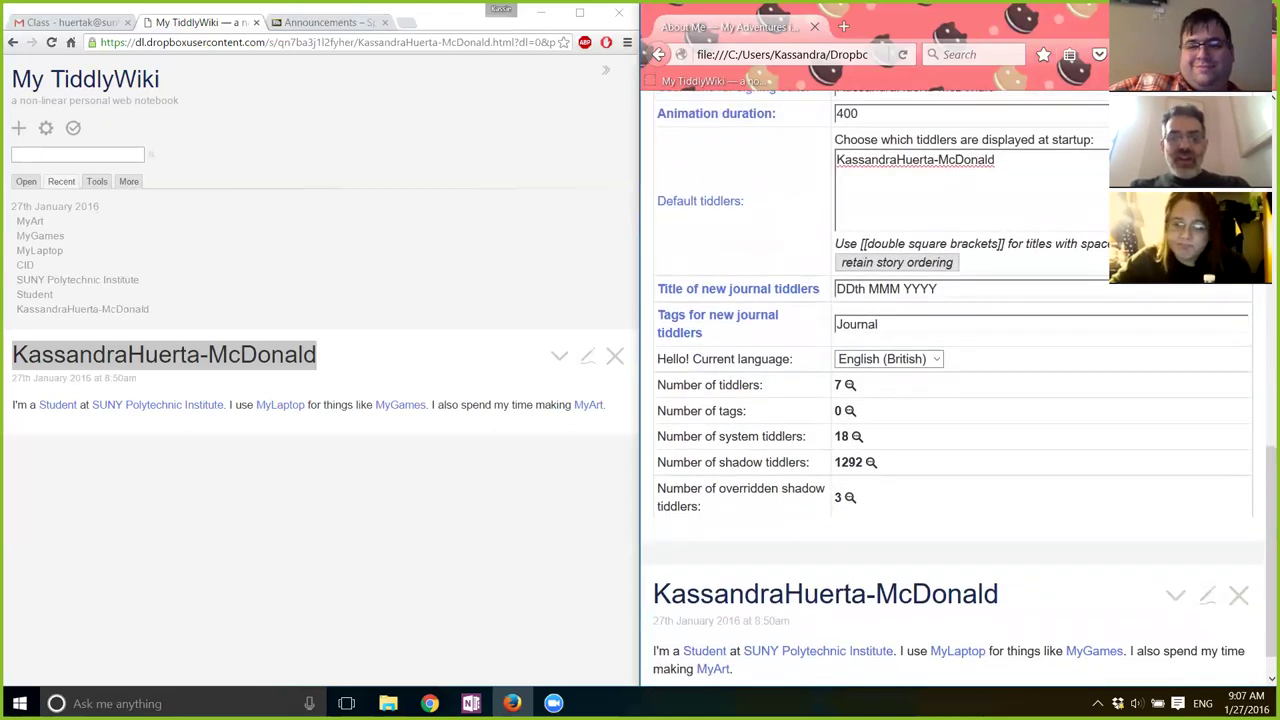
scroll(950, 400, "up", 3)
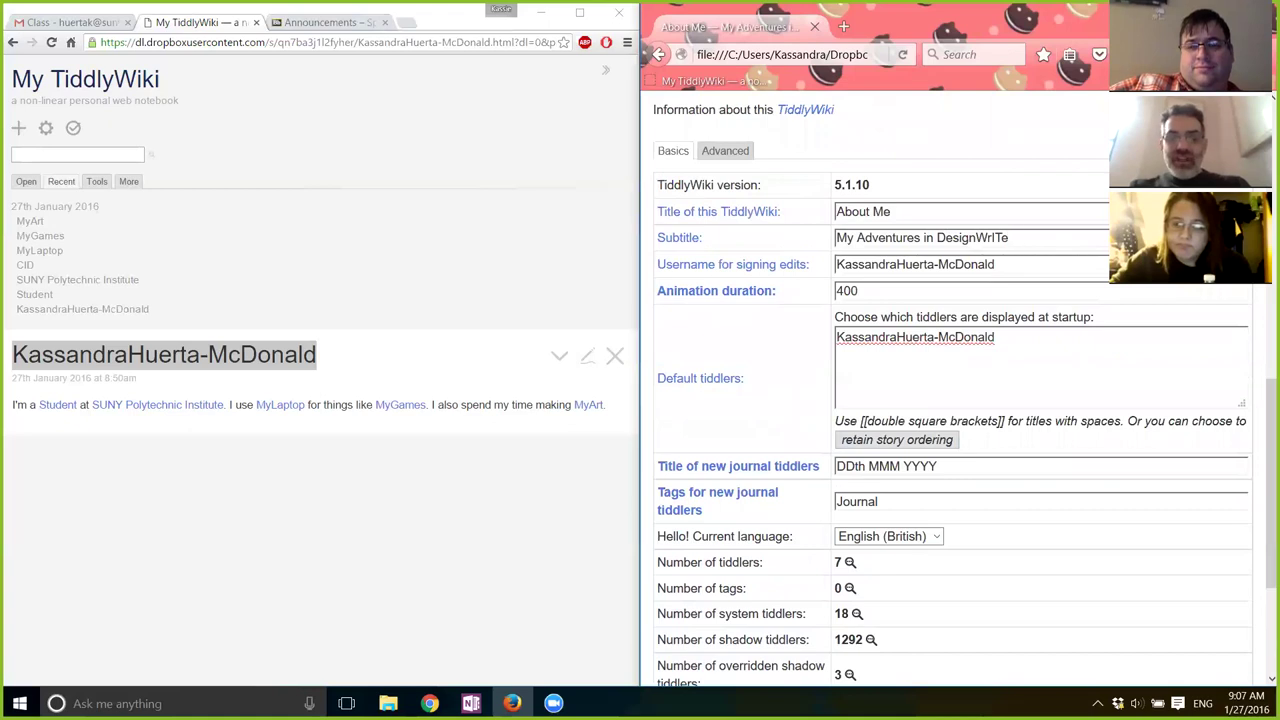
scroll(960, 400, "down", 3)
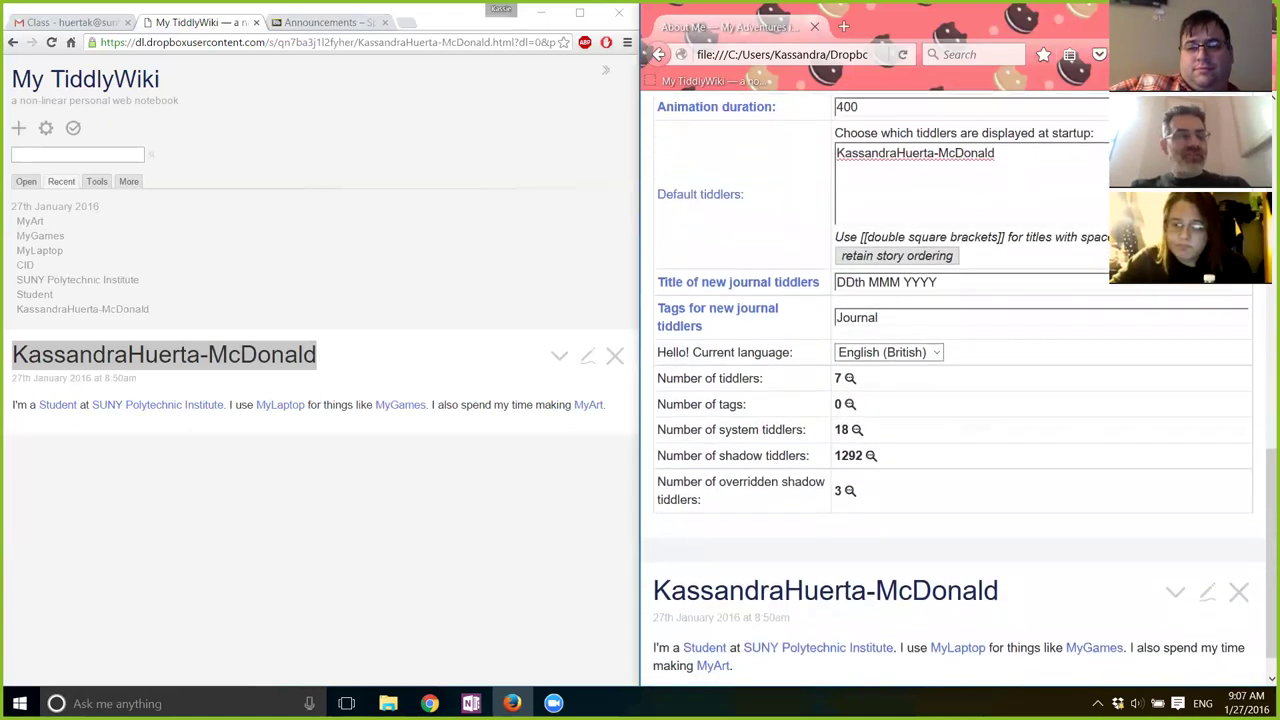
key("super+Left")
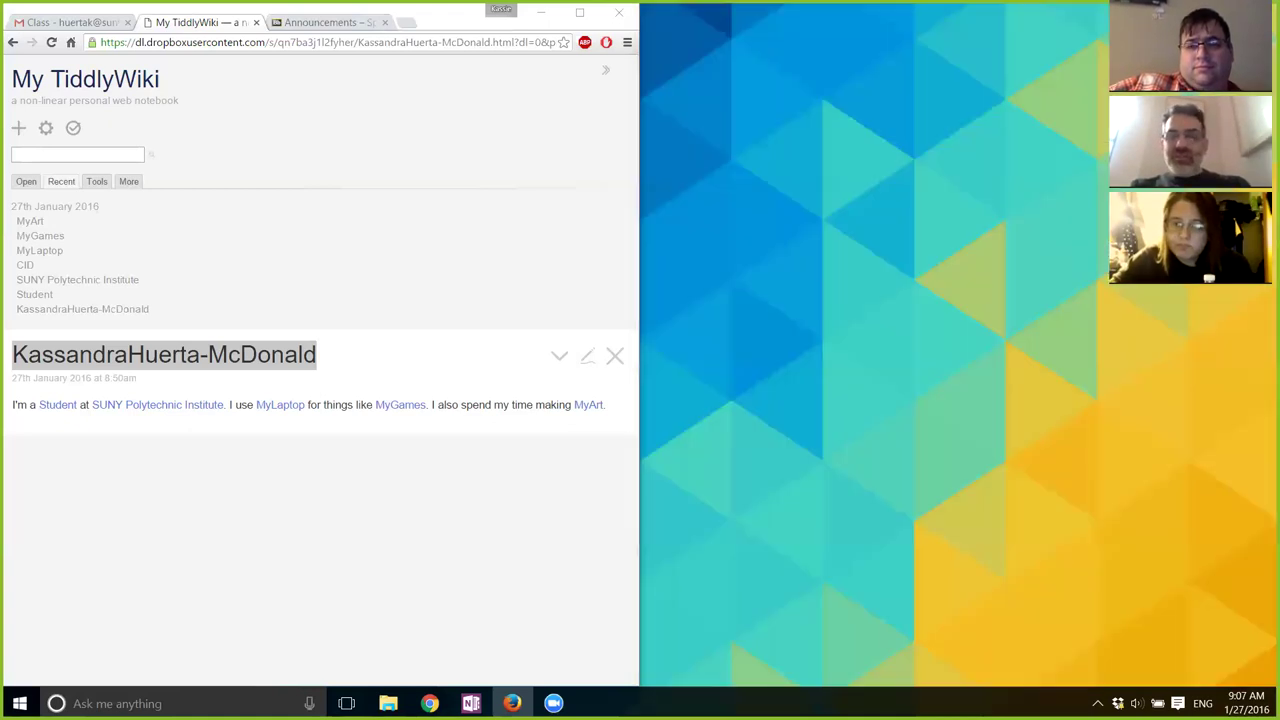
key("super+Up")
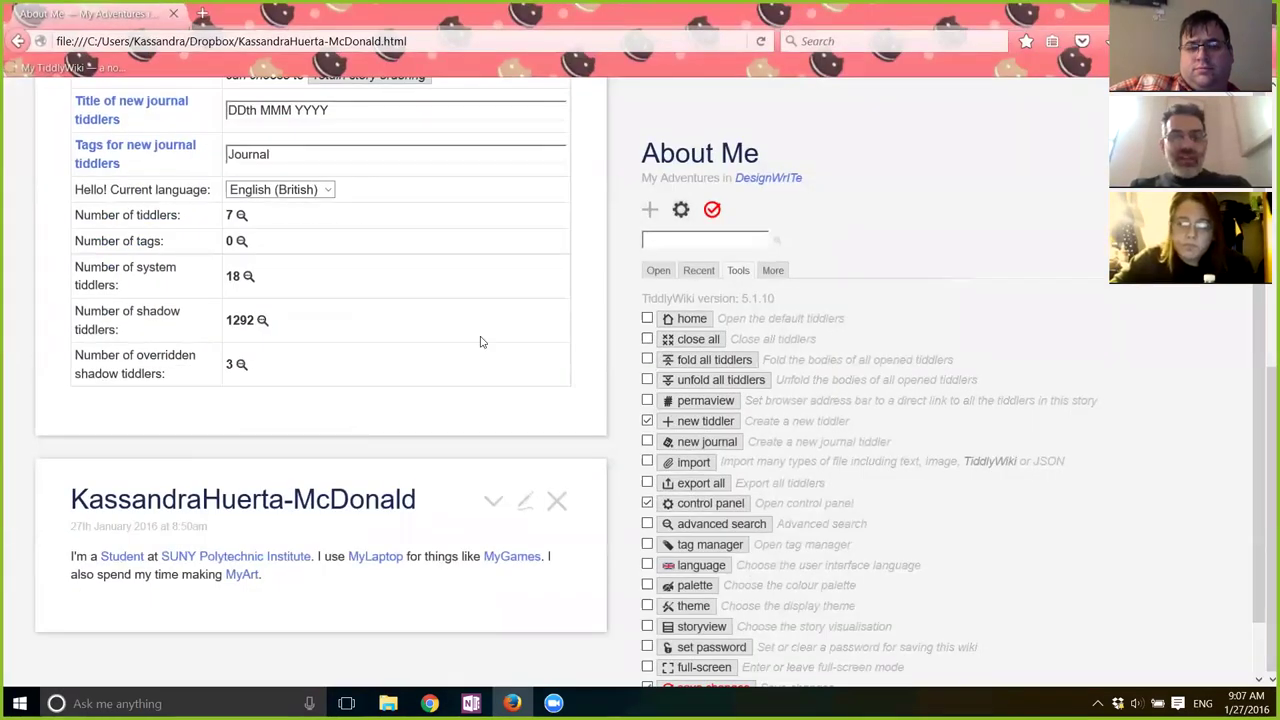
left_click(711, 212)
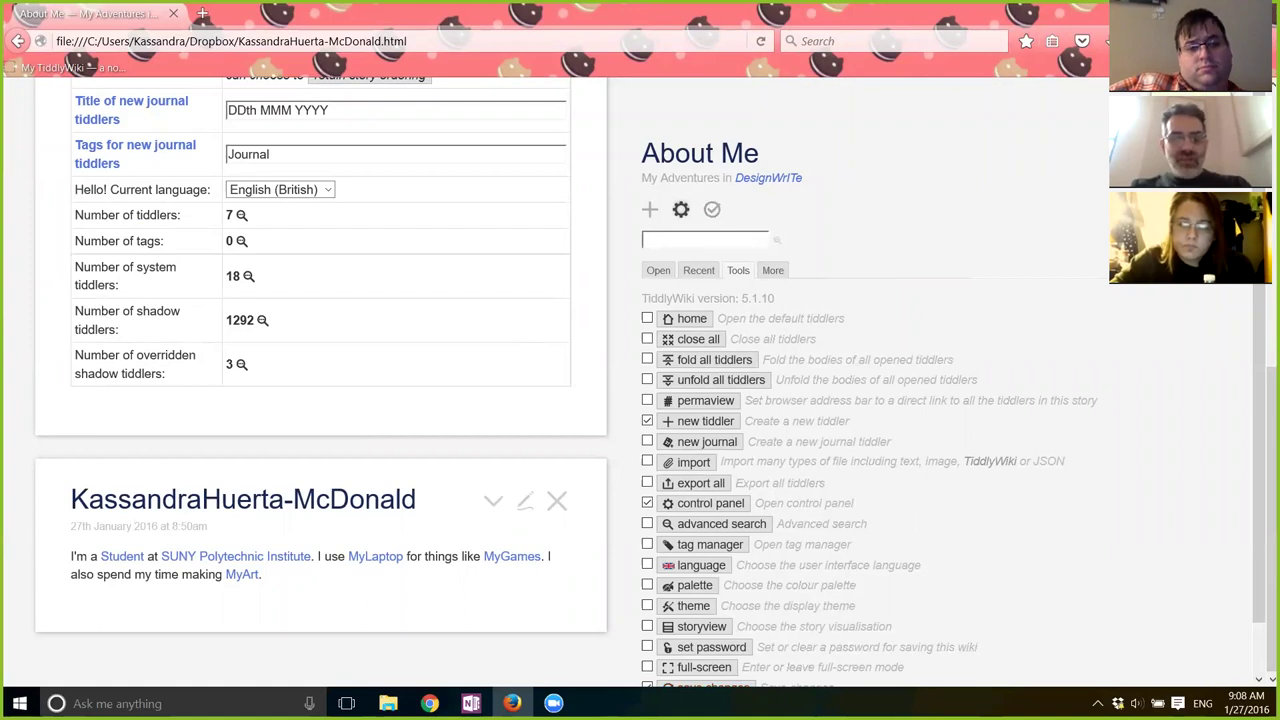
- Return the wiki to its home view so that only the default tiddler is open
scroll(724, 242, "up", 1)
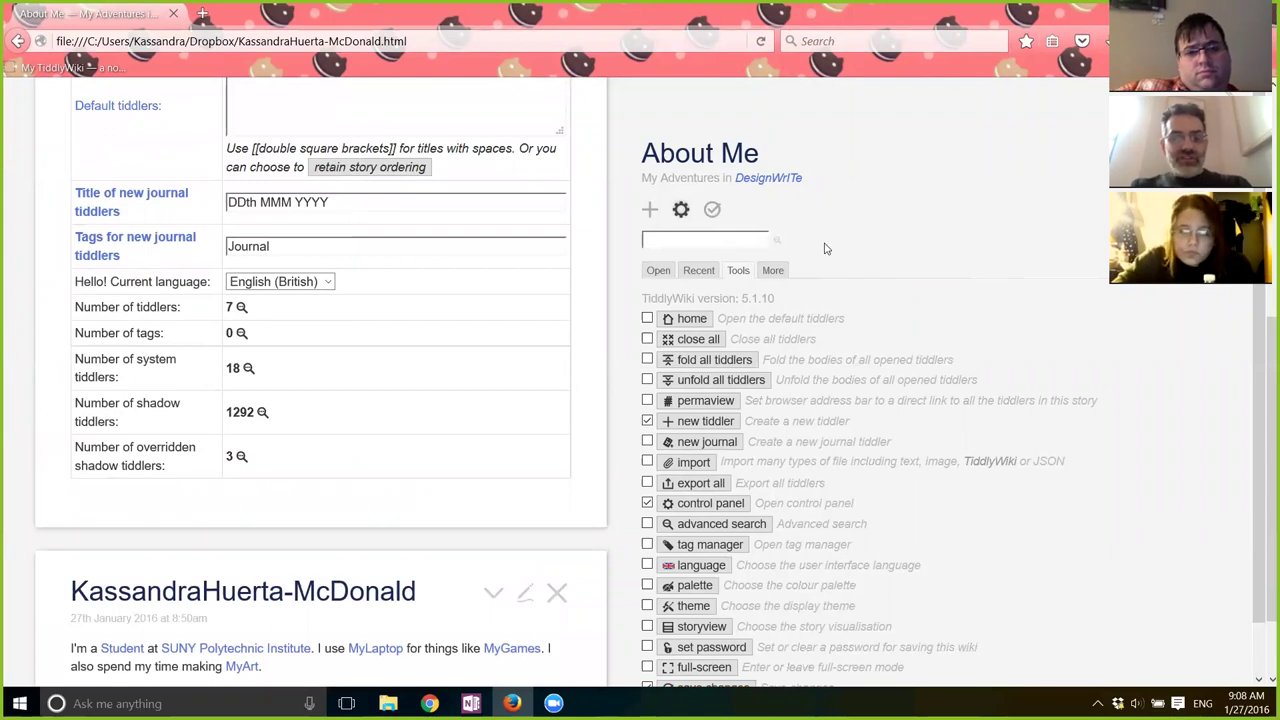
left_click(690, 318)
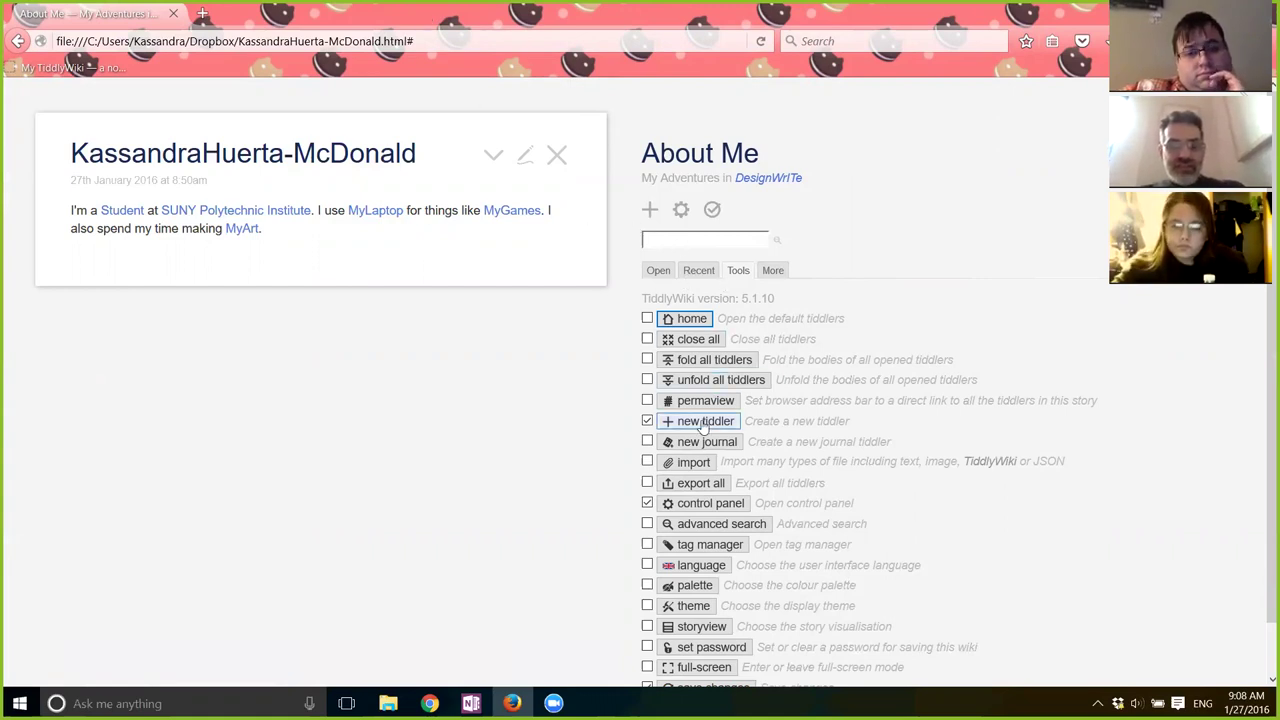
- Reopen the control panel and bring up its appearance settings
scroll(708, 440, "down", 1)
left_click(710, 452)
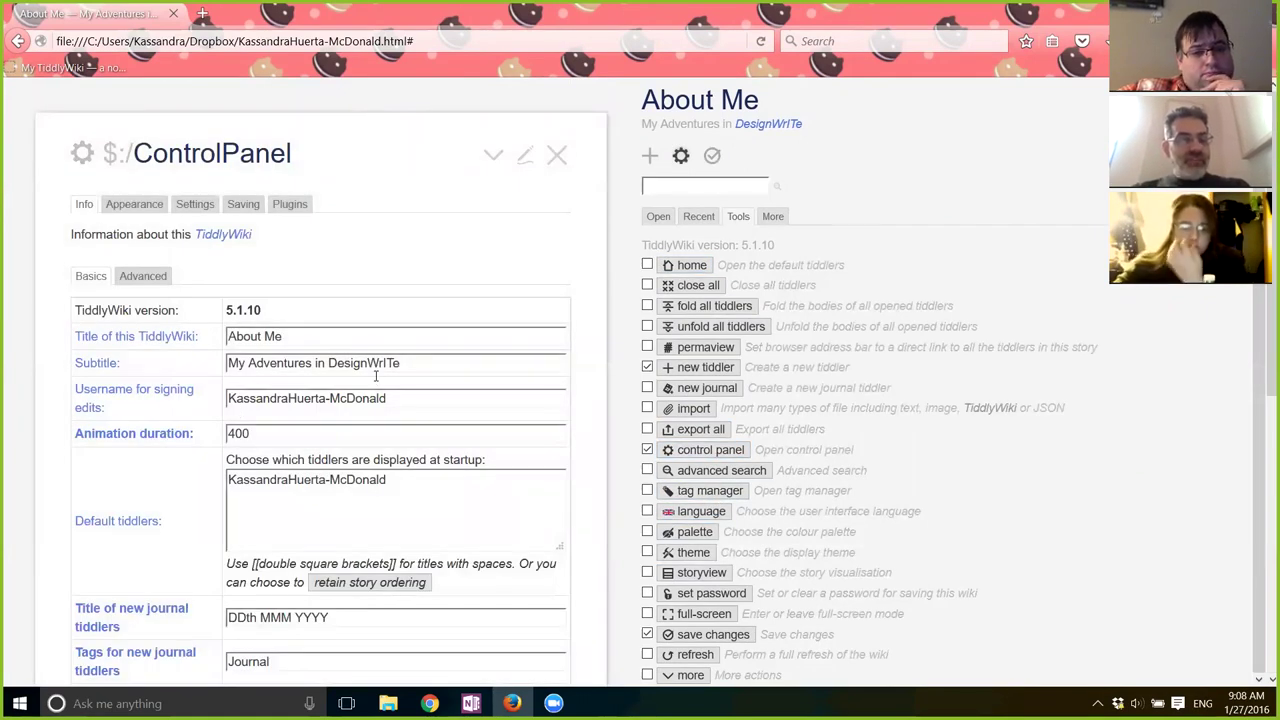
left_click(148, 204)
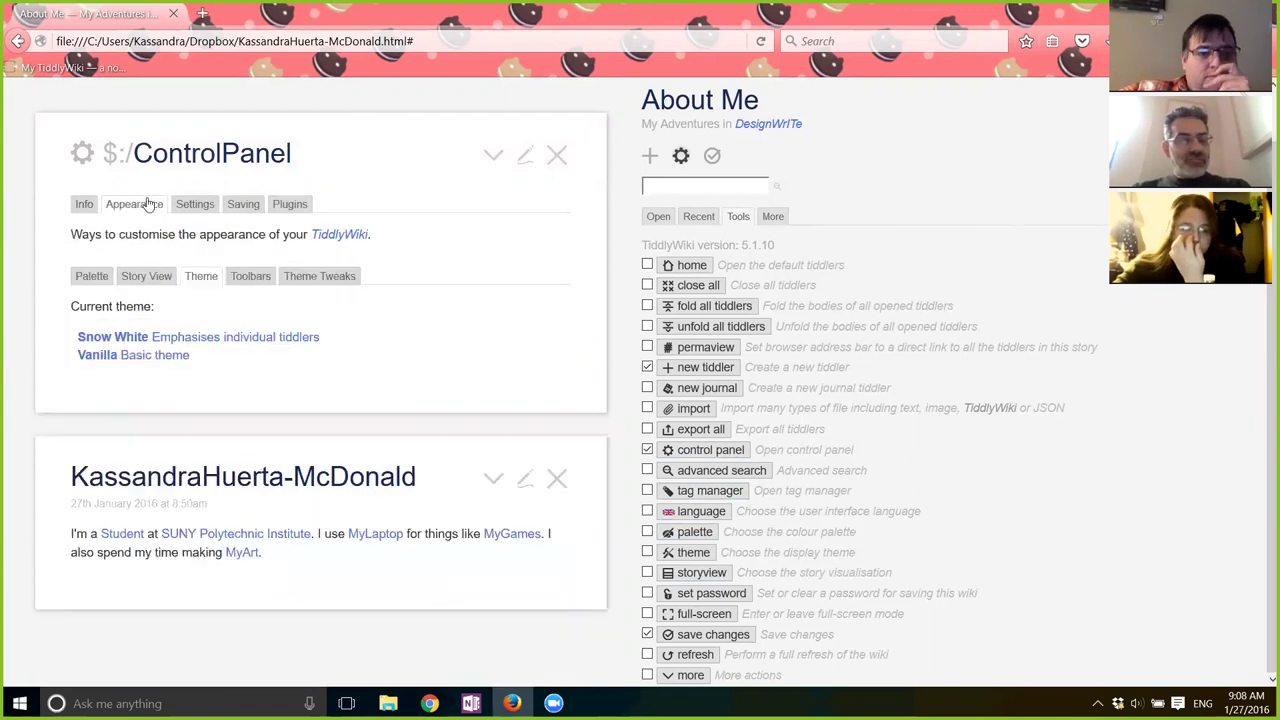
- Review the toolbar button options and add the home button to the main page toolbar
left_click(262, 279)
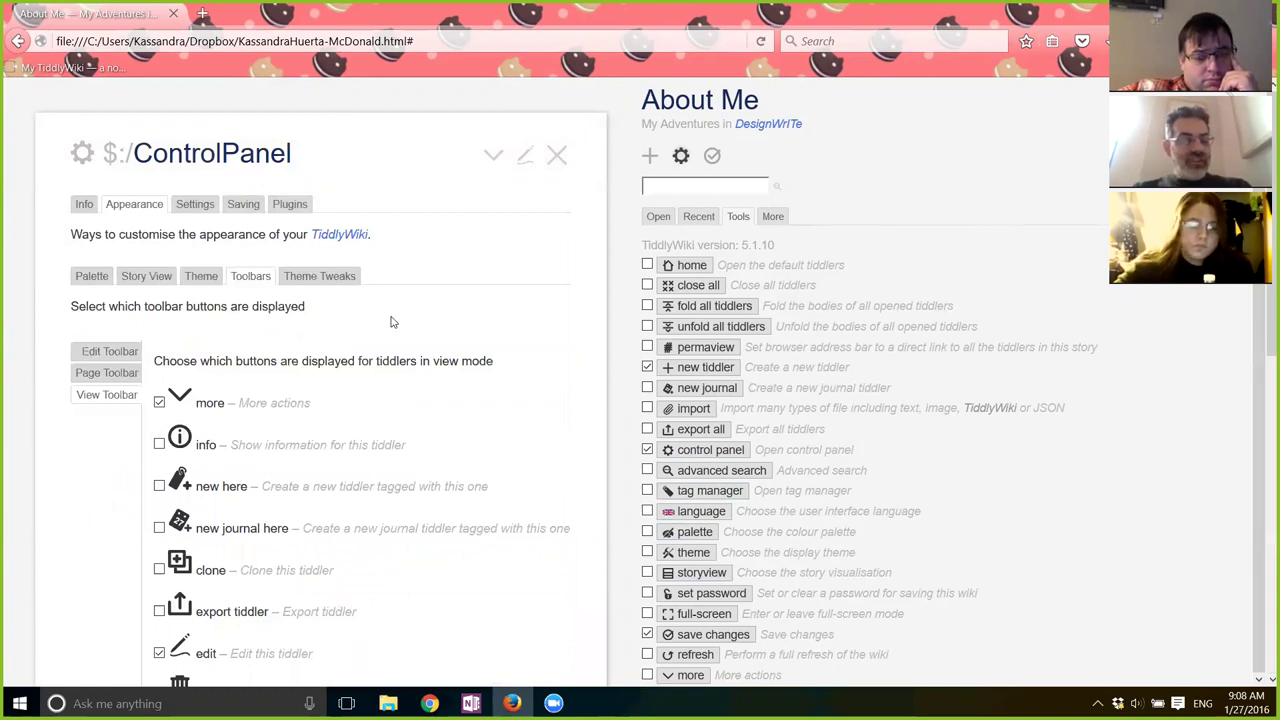
scroll(391, 321, "down", 3)
scroll(391, 321, "up", 1)
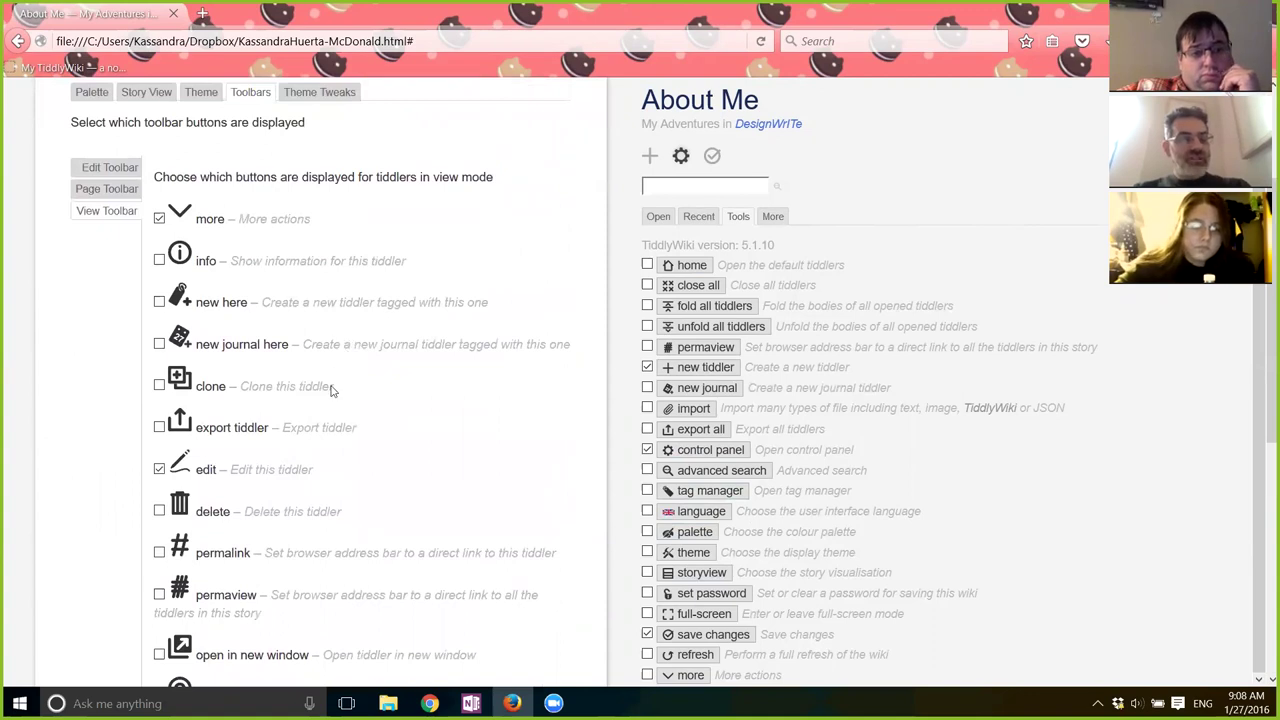
left_click(108, 190)
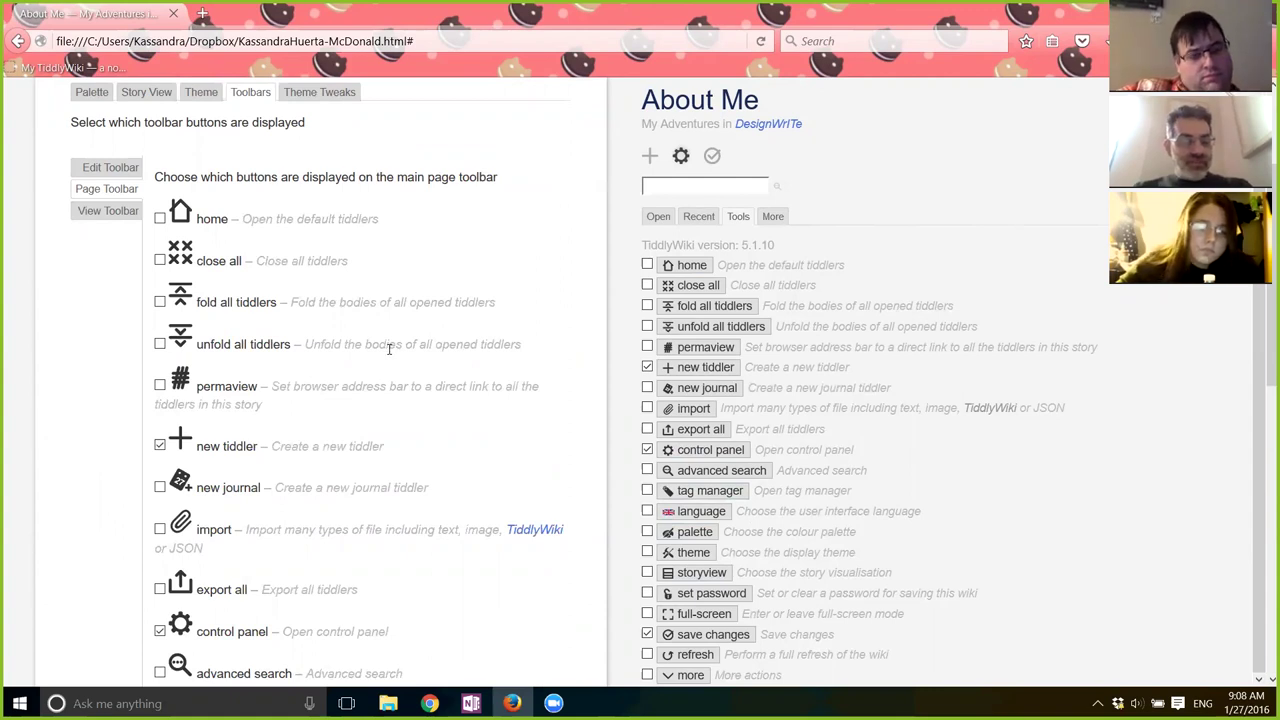
scroll(389, 348, "down", 1)
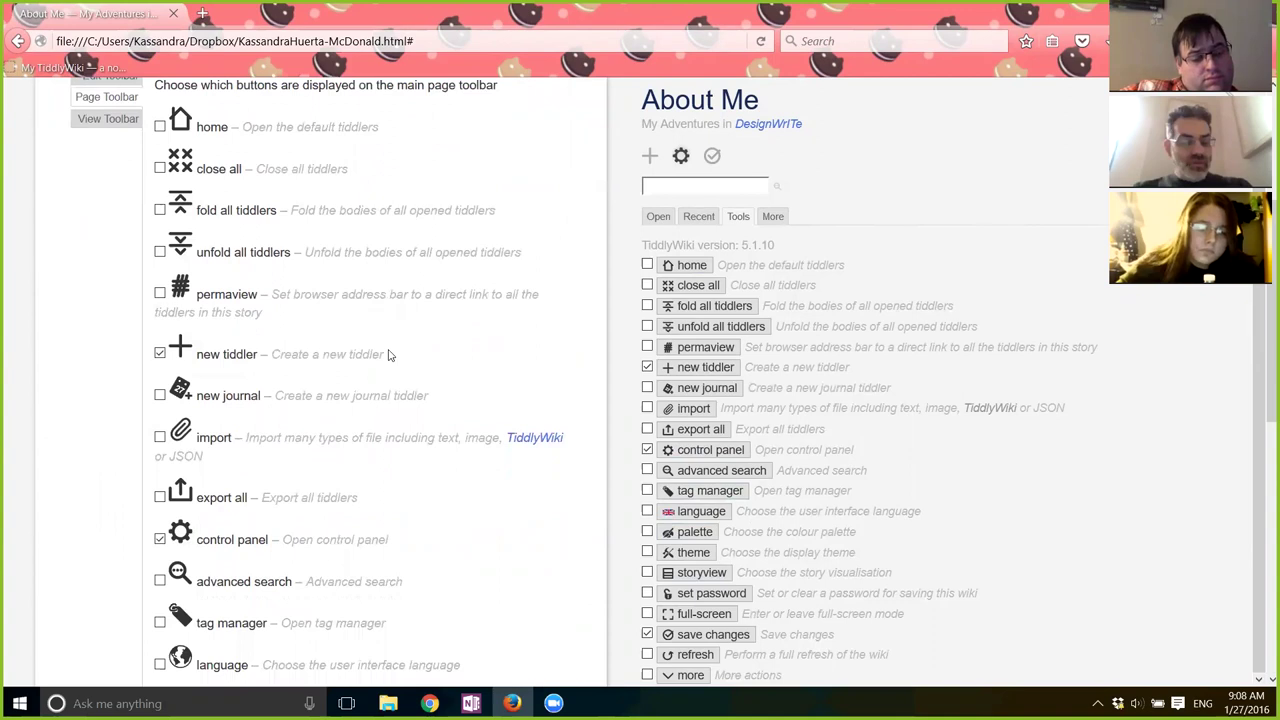
scroll(389, 354, "up", 1)
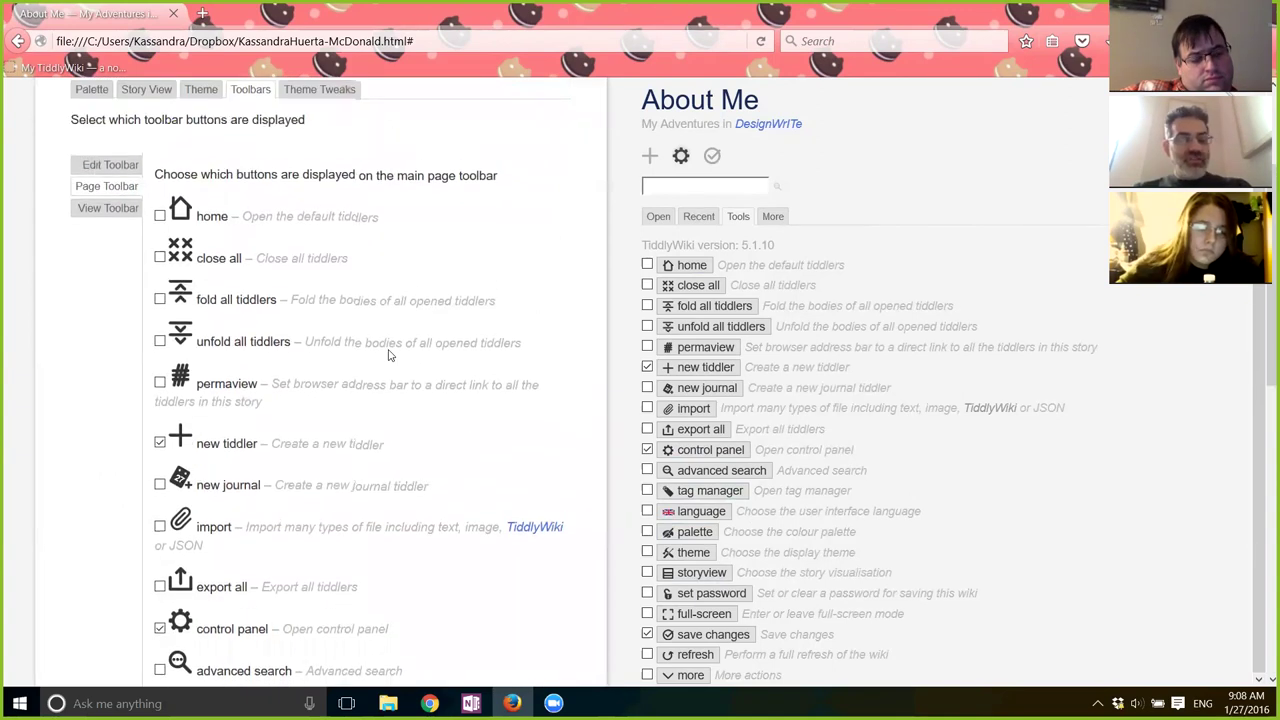
scroll(389, 348, "down", 2)
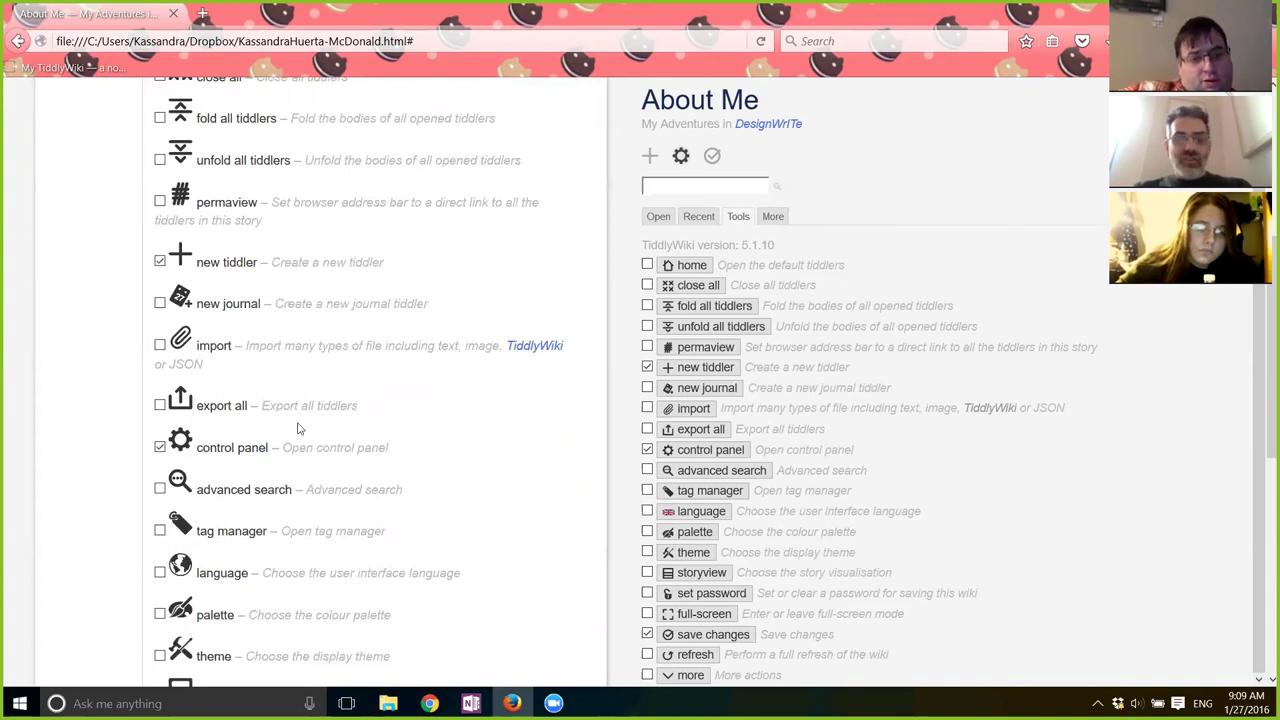
scroll(297, 428, "down", 5)
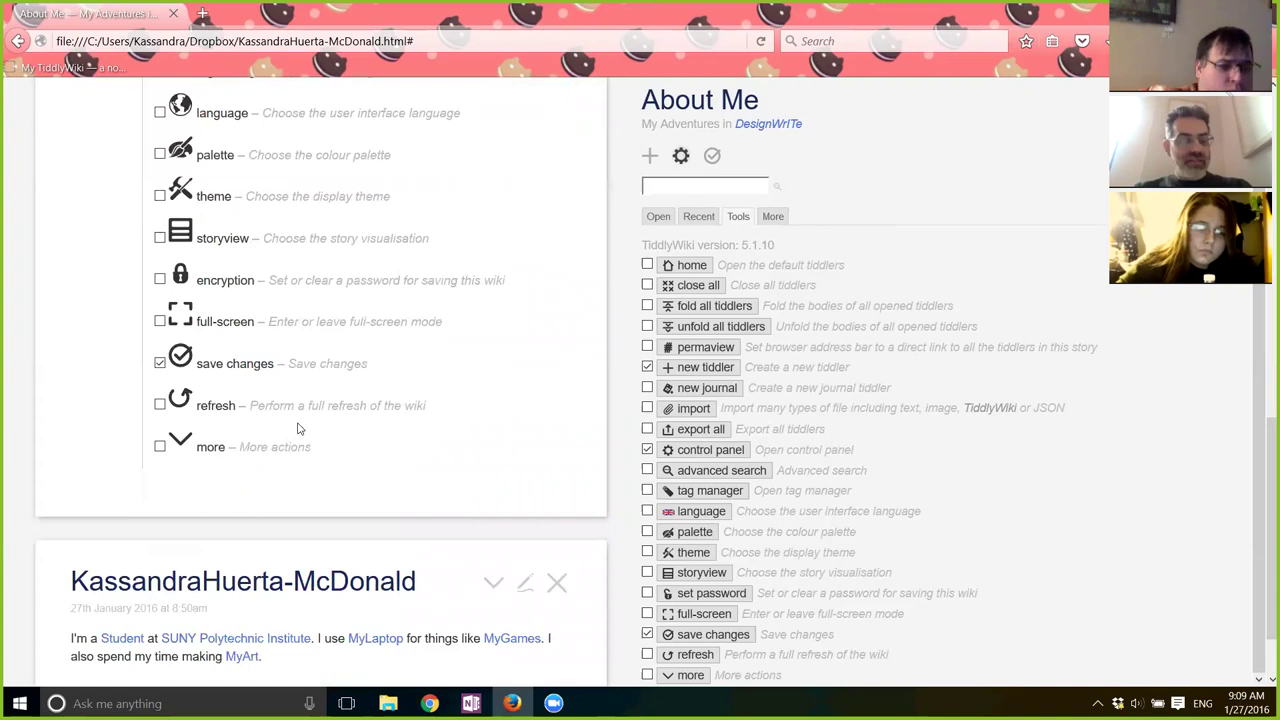
scroll(297, 428, "up", 1)
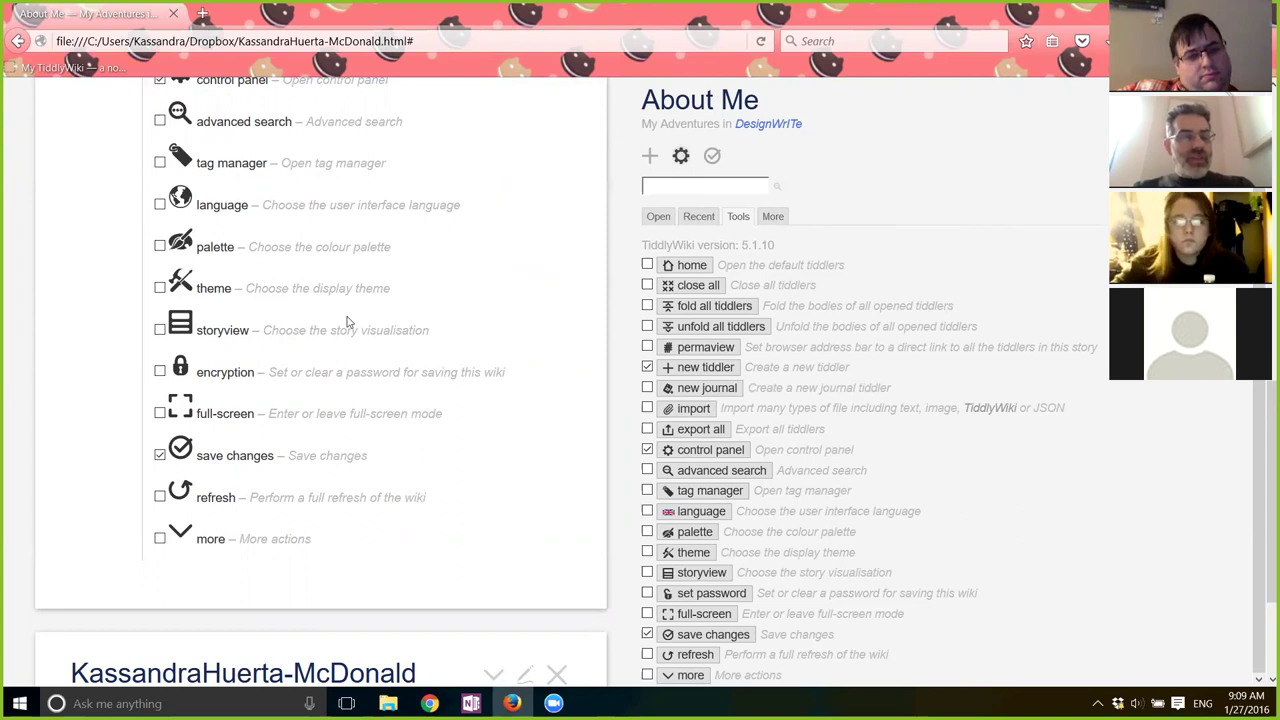
scroll(345, 320, "up", 5)
left_click(160, 310)
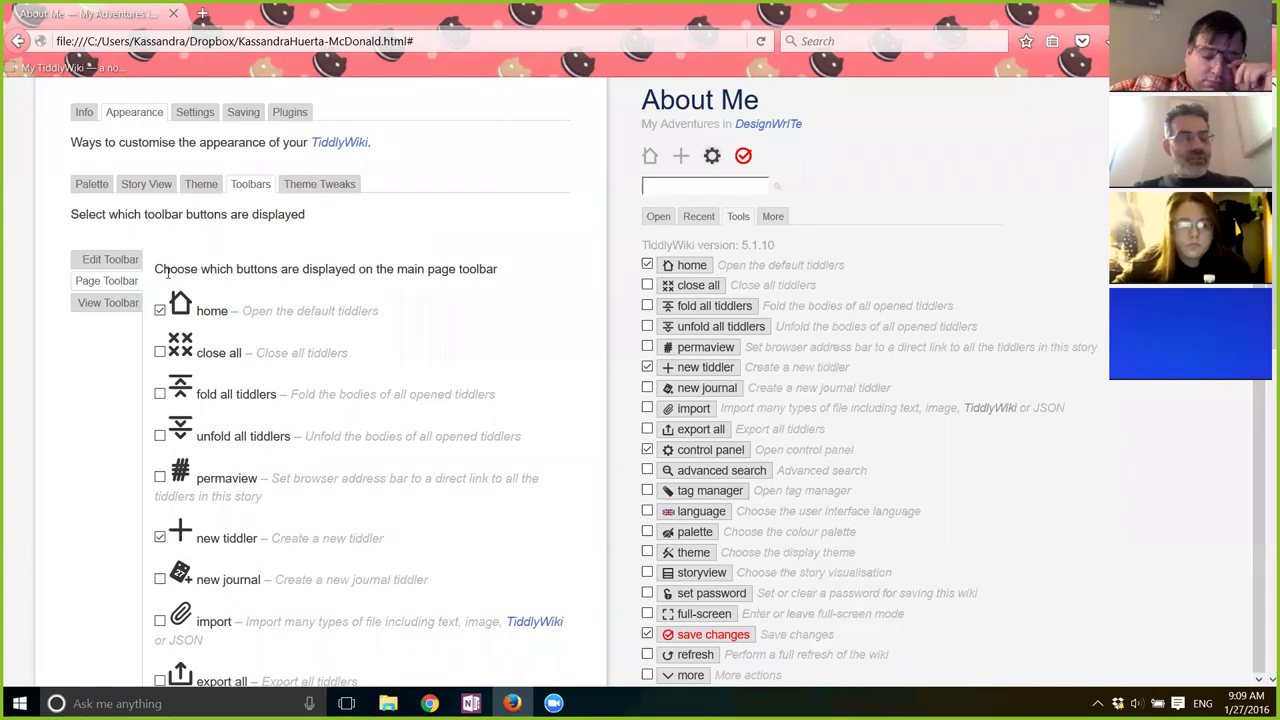
- Add the close others and fold other tiddlers buttons to the view-mode toolbar, and bring up the edit-mode toolbar options
left_click(112, 303)
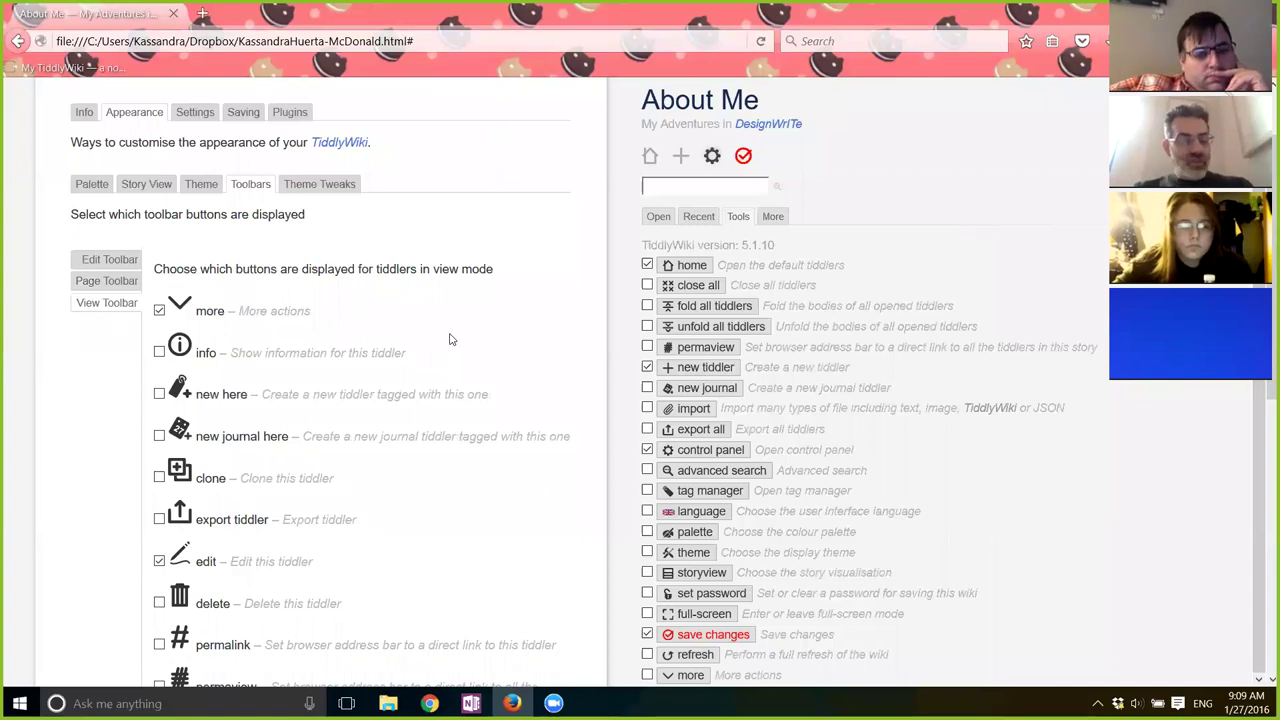
scroll(450, 340, "down", 2)
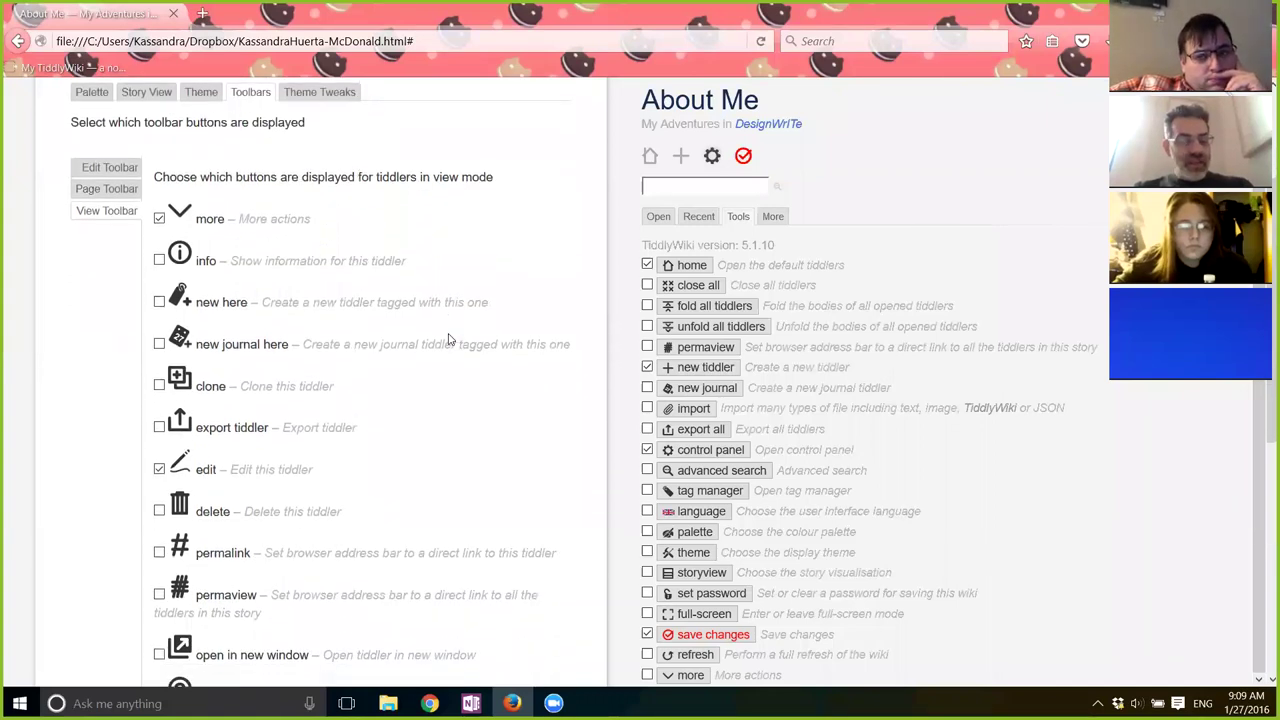
scroll(449, 340, "down", 6)
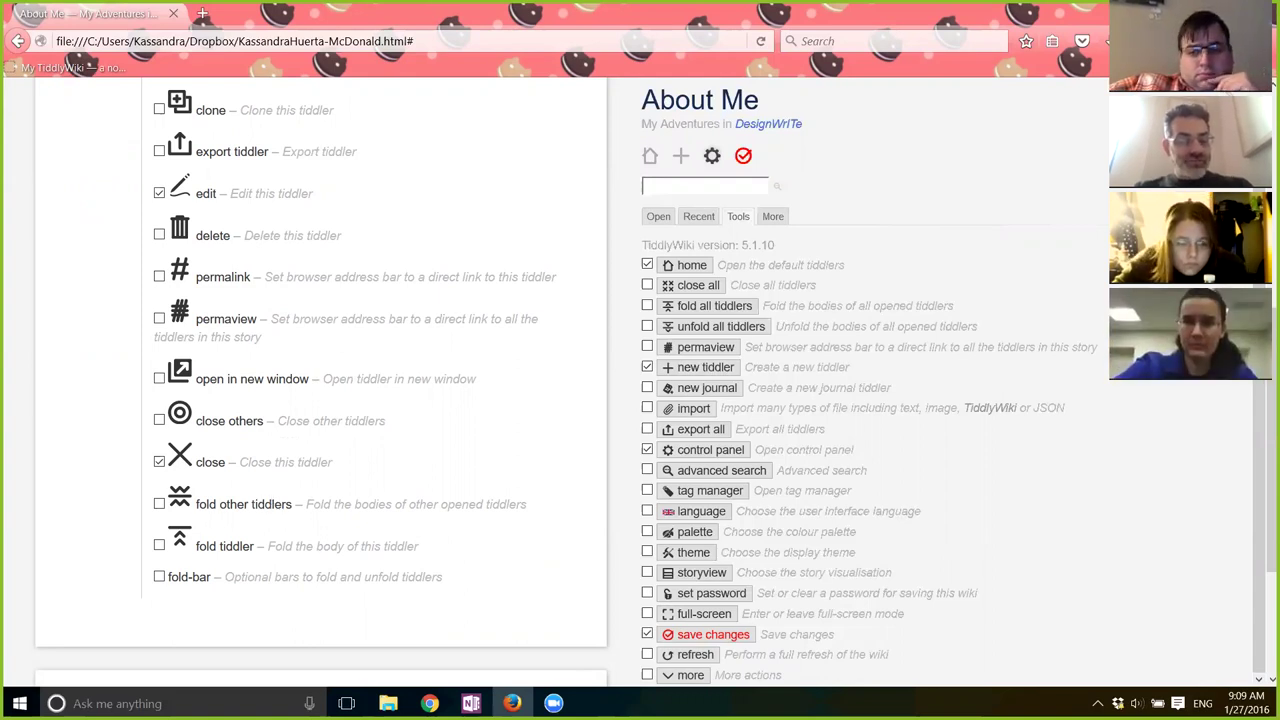
left_click(159, 503)
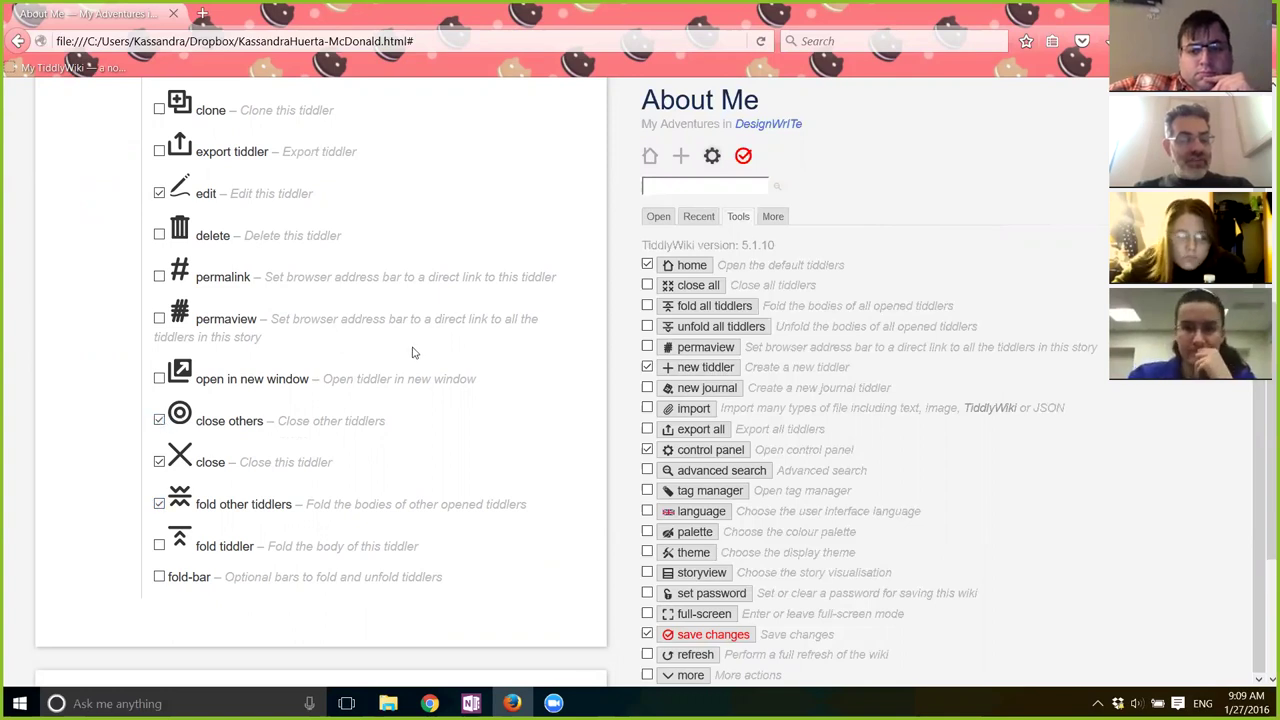
scroll(414, 351, "up", 3)
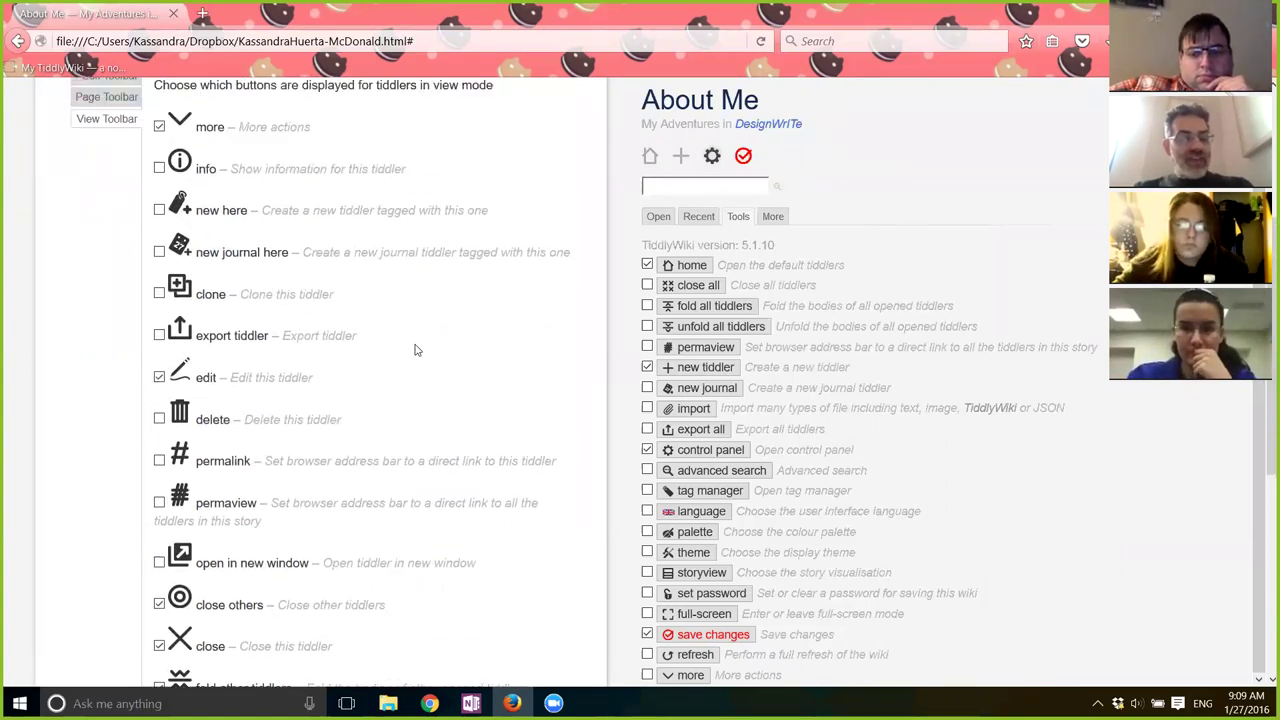
scroll(417, 350, "down", 3)
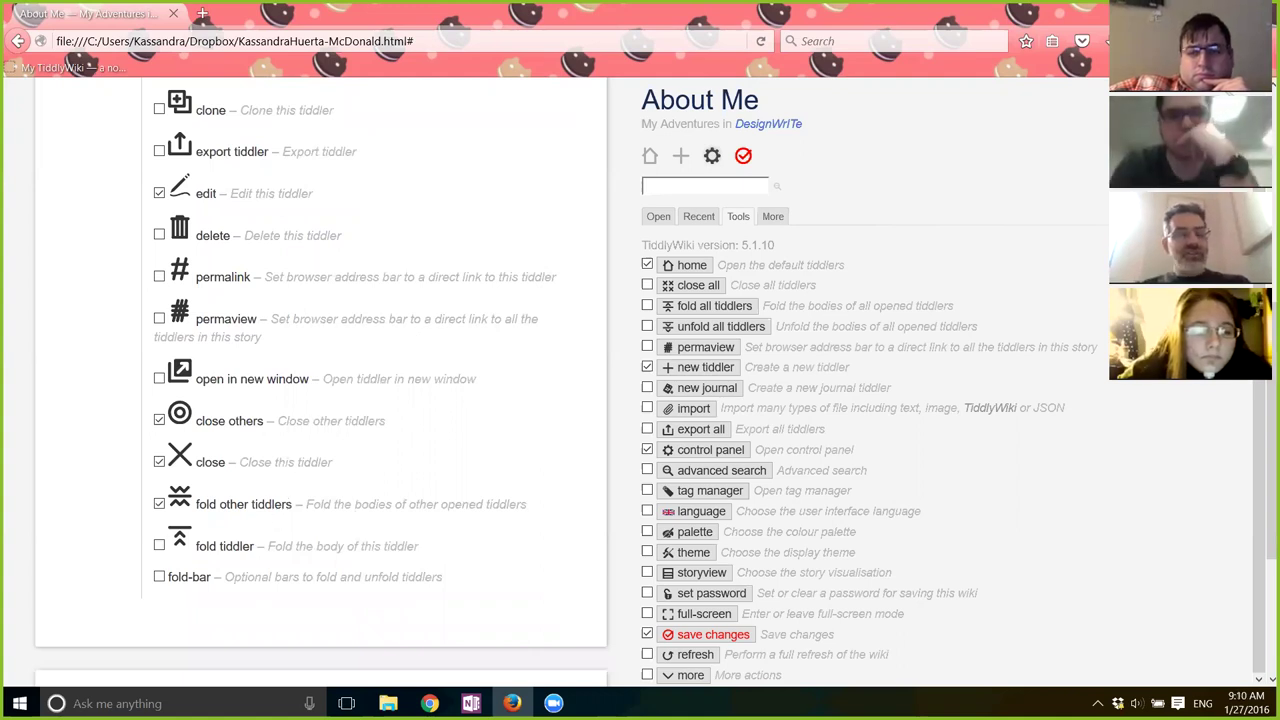
scroll(236, 298, "up", 1)
scroll(236, 298, "up", 3)
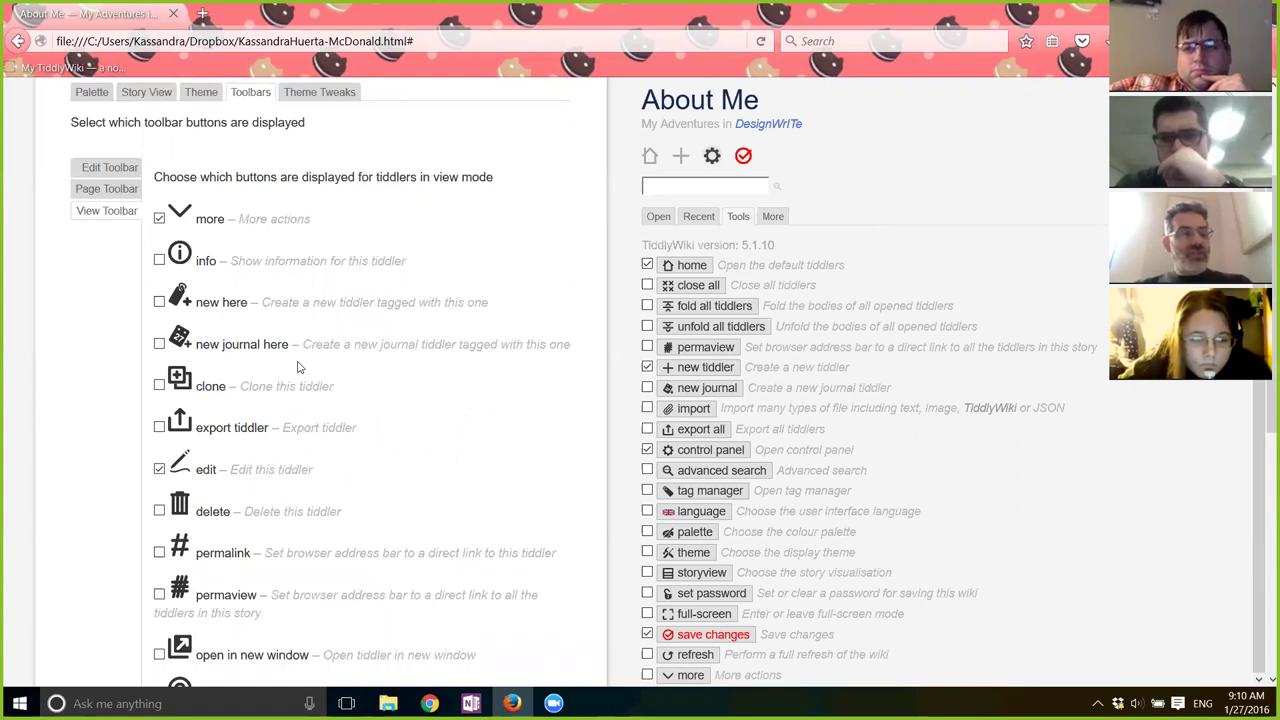
scroll(297, 360, "up", 2)
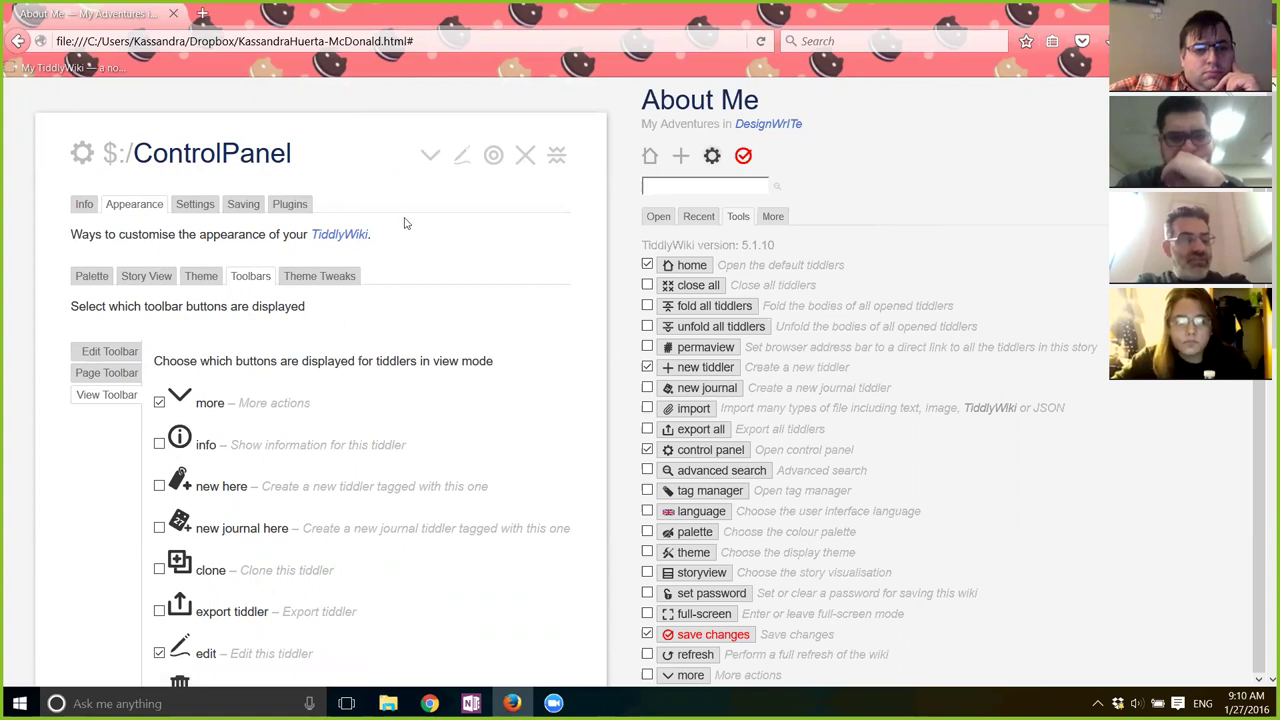
left_click(110, 355)
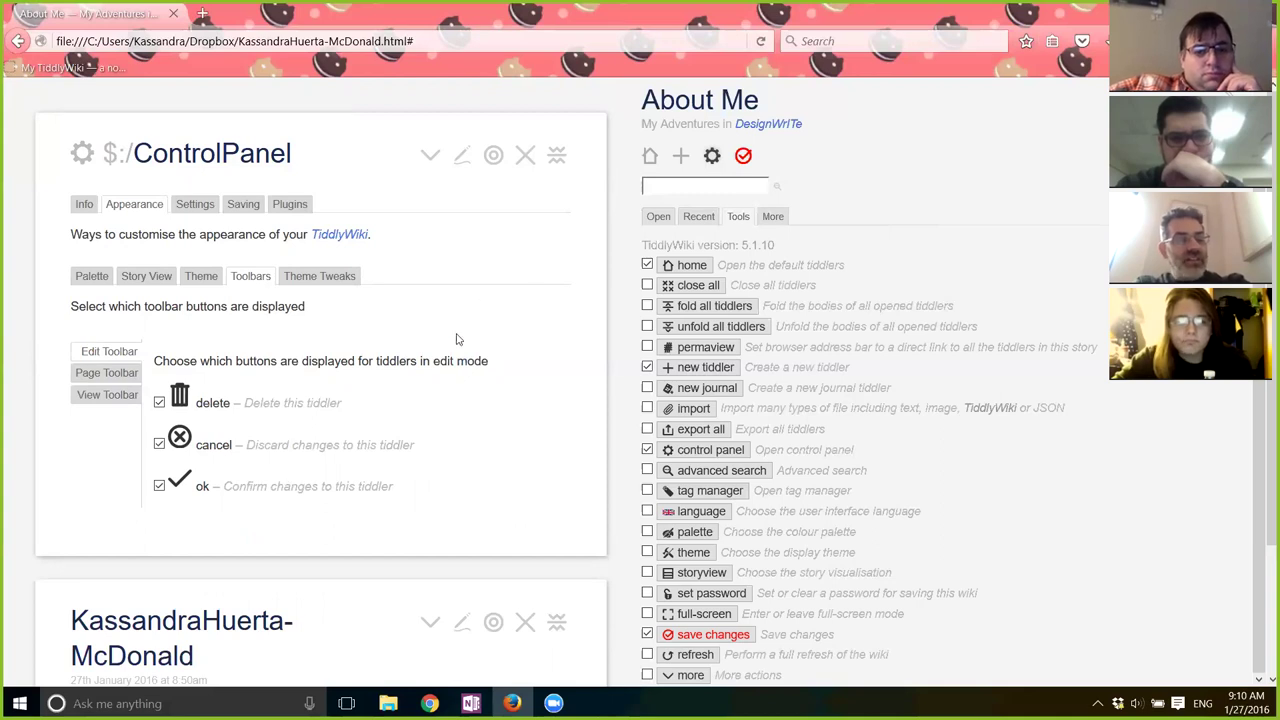
- Compare the Vanilla and Snow White themes, ending with Snow White applied
left_click(205, 278)
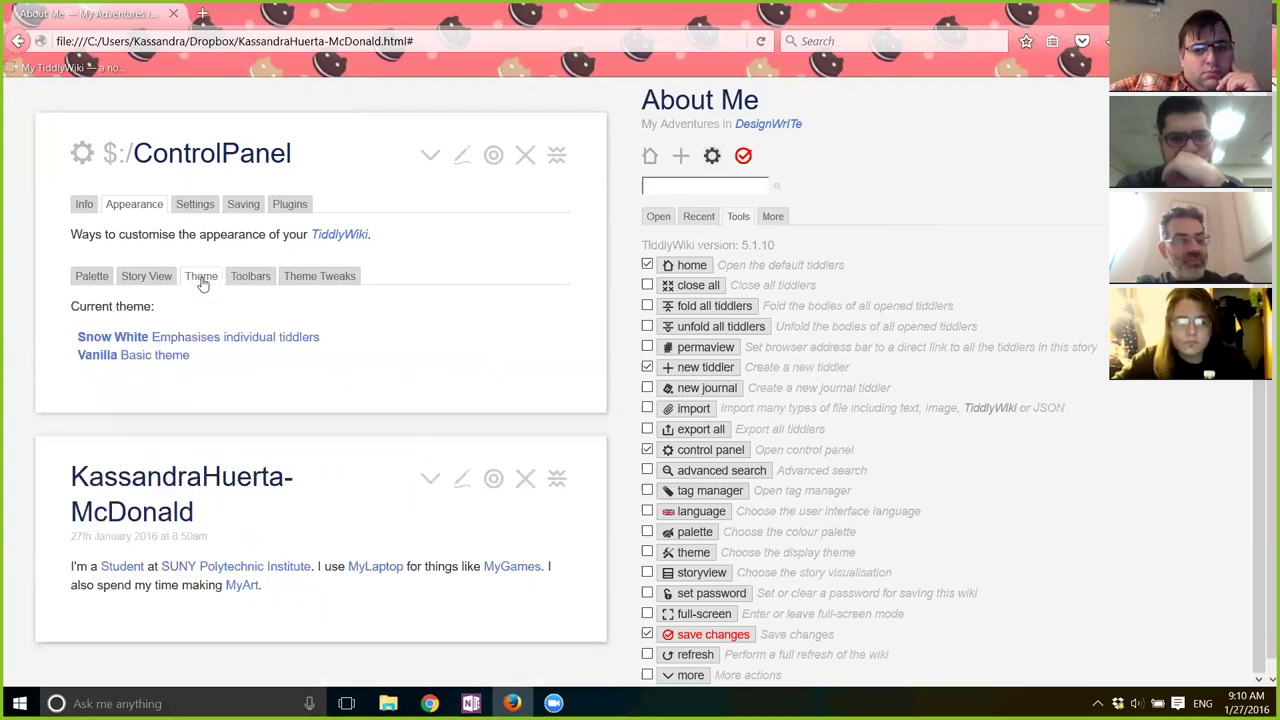
left_click(166, 357)
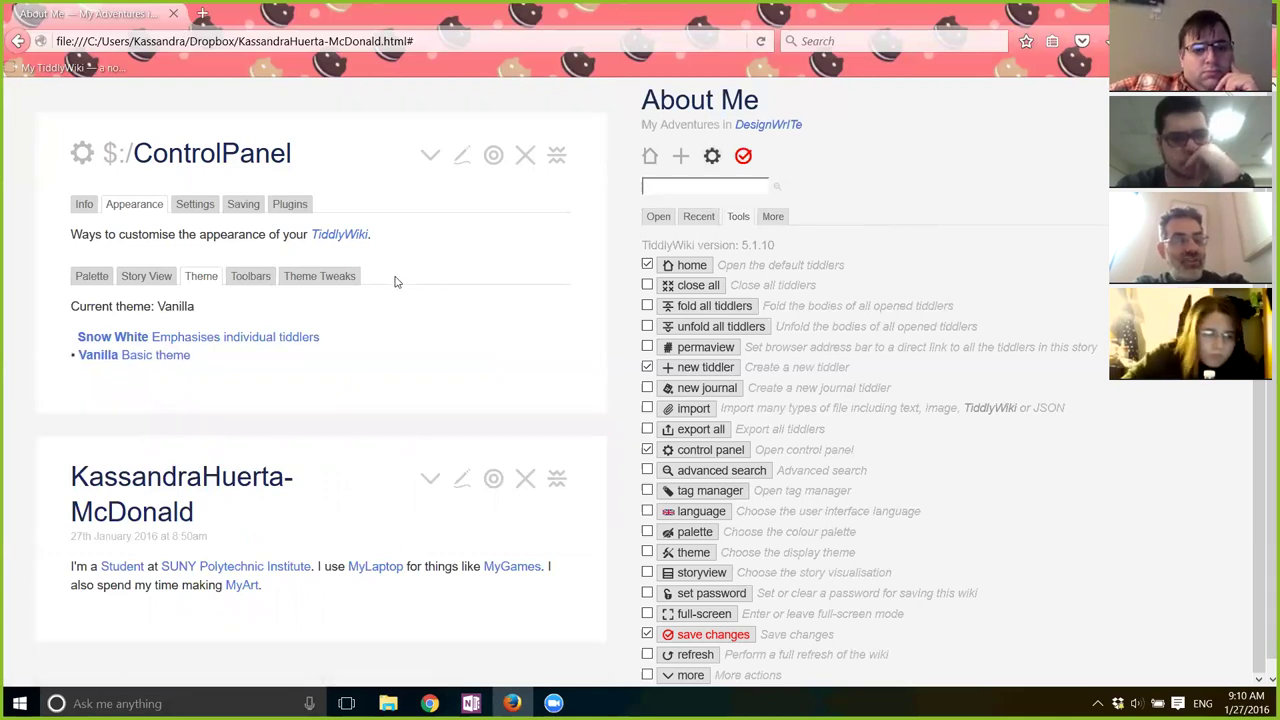
scroll(393, 285, "down", 1)
scroll(340, 320, "up", 1)
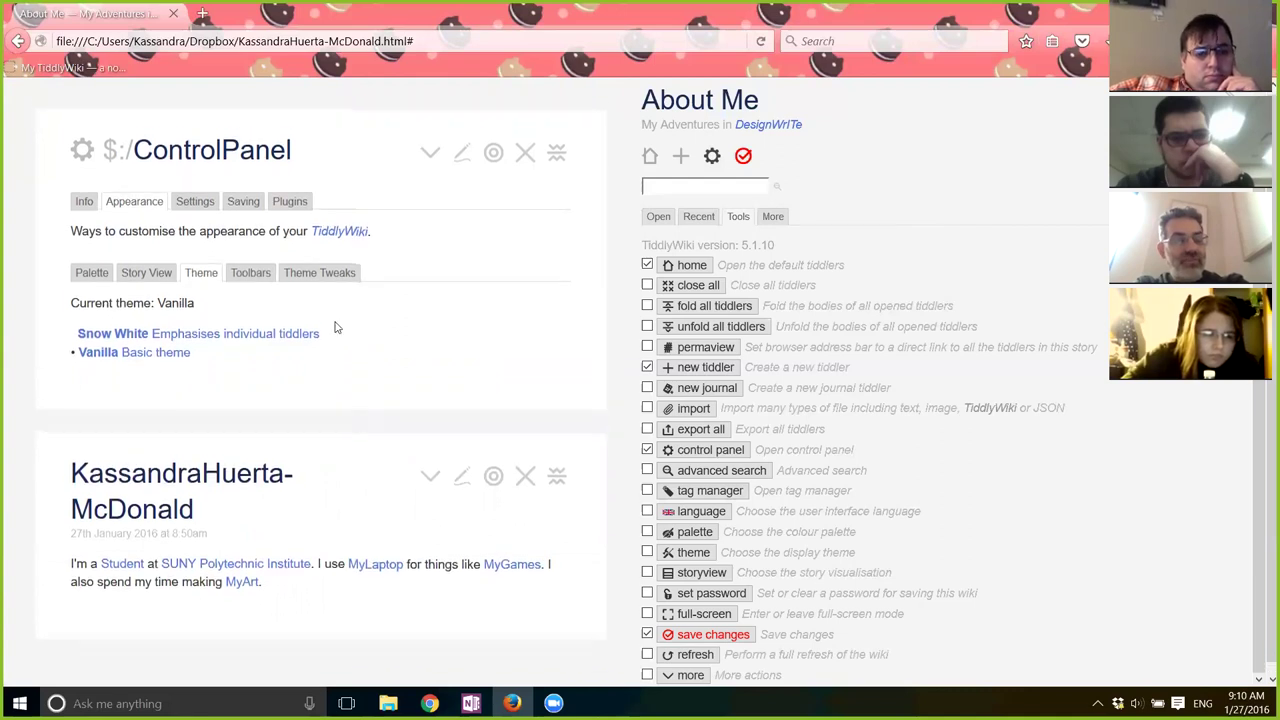
left_click(303, 336)
left_click(176, 357)
left_click(251, 340)
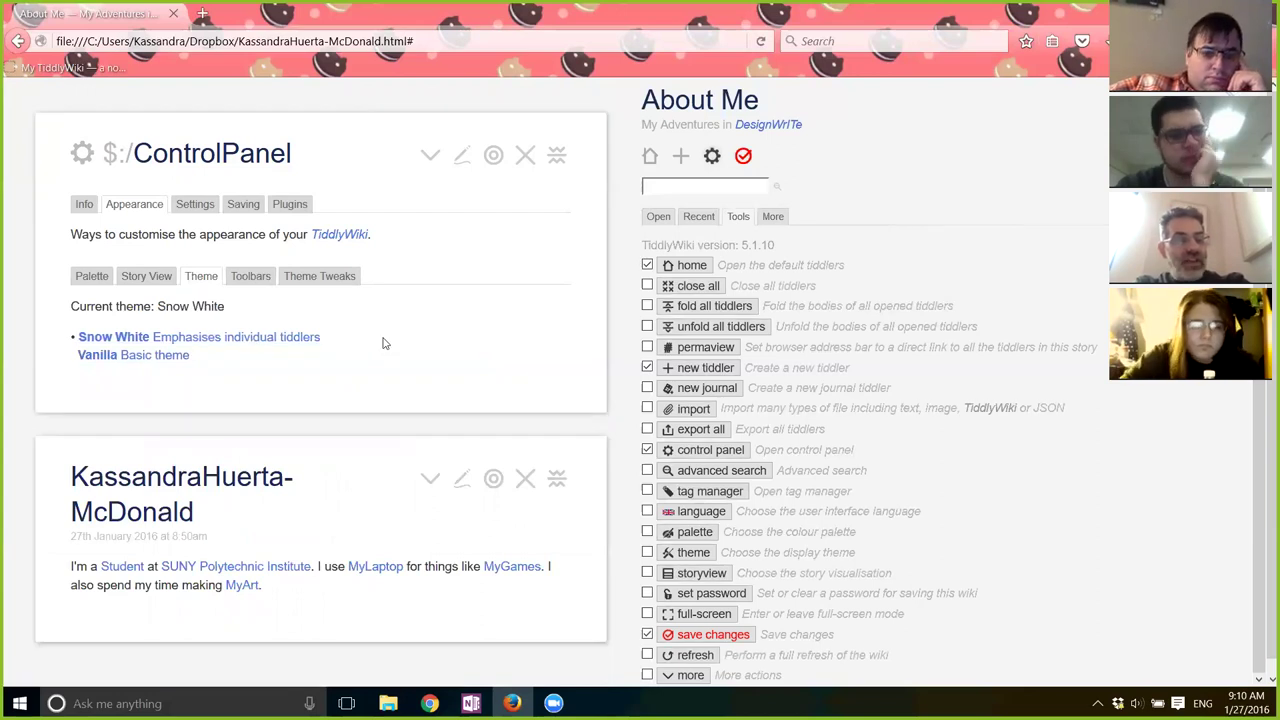
- Examine the theme tweaks for sidebar layout, sticky titles, fonts, page background and sizes
left_click(333, 278)
scroll(352, 293, "down", 2)
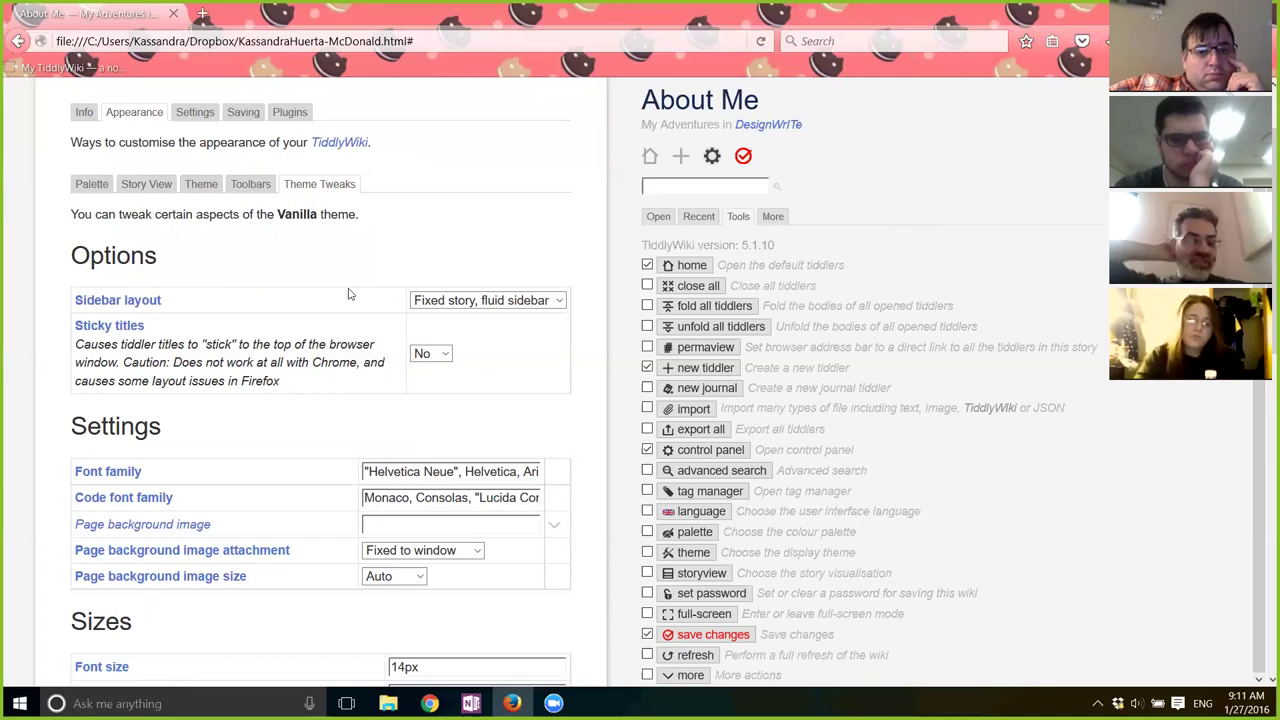
scroll(349, 294, "down", 2)
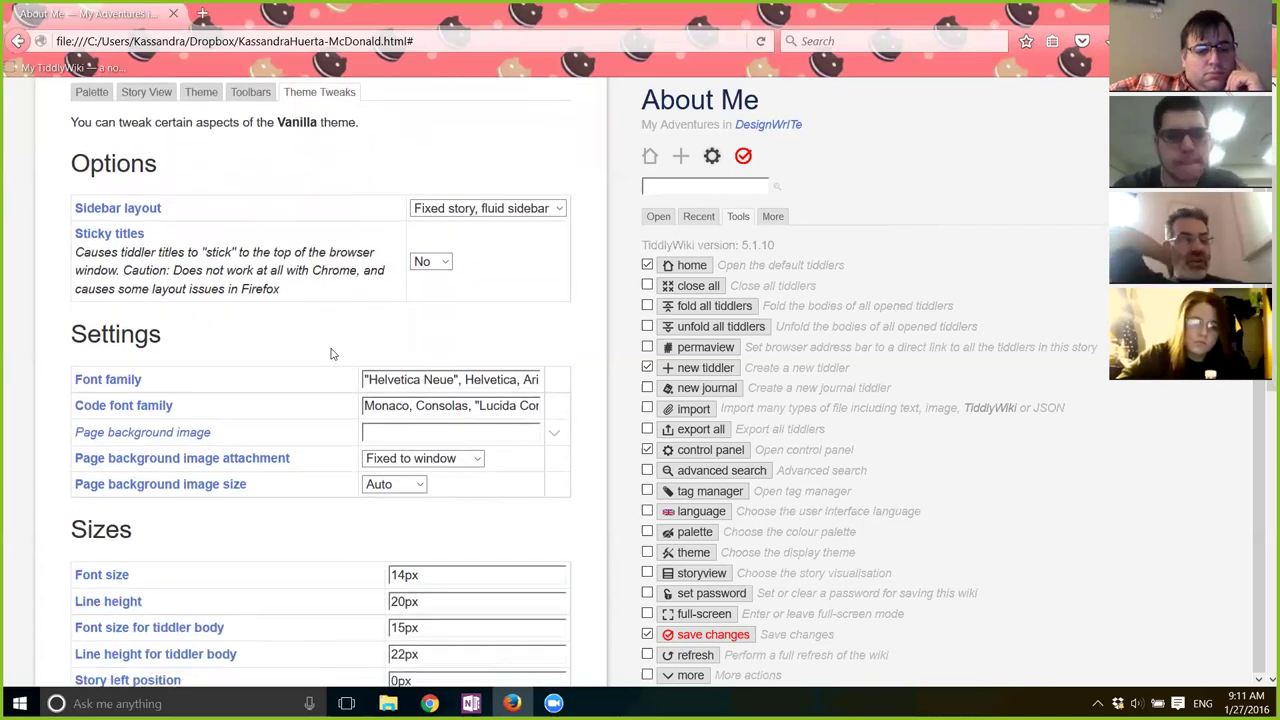
scroll(369, 373, "up", 4)
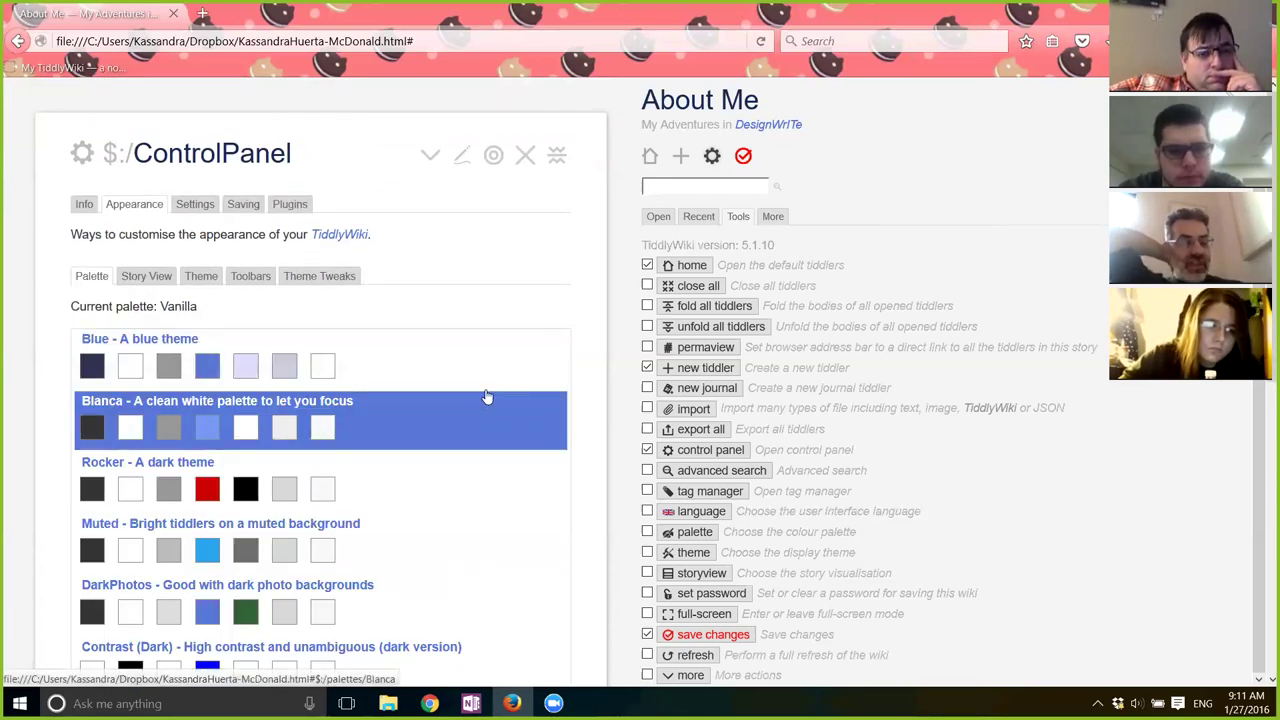
- Try the Rocker, Muted, DarkPhotos and Contrast (Dark) colour palettes, and return to Vanilla
scroll(487, 400, "down", 5)
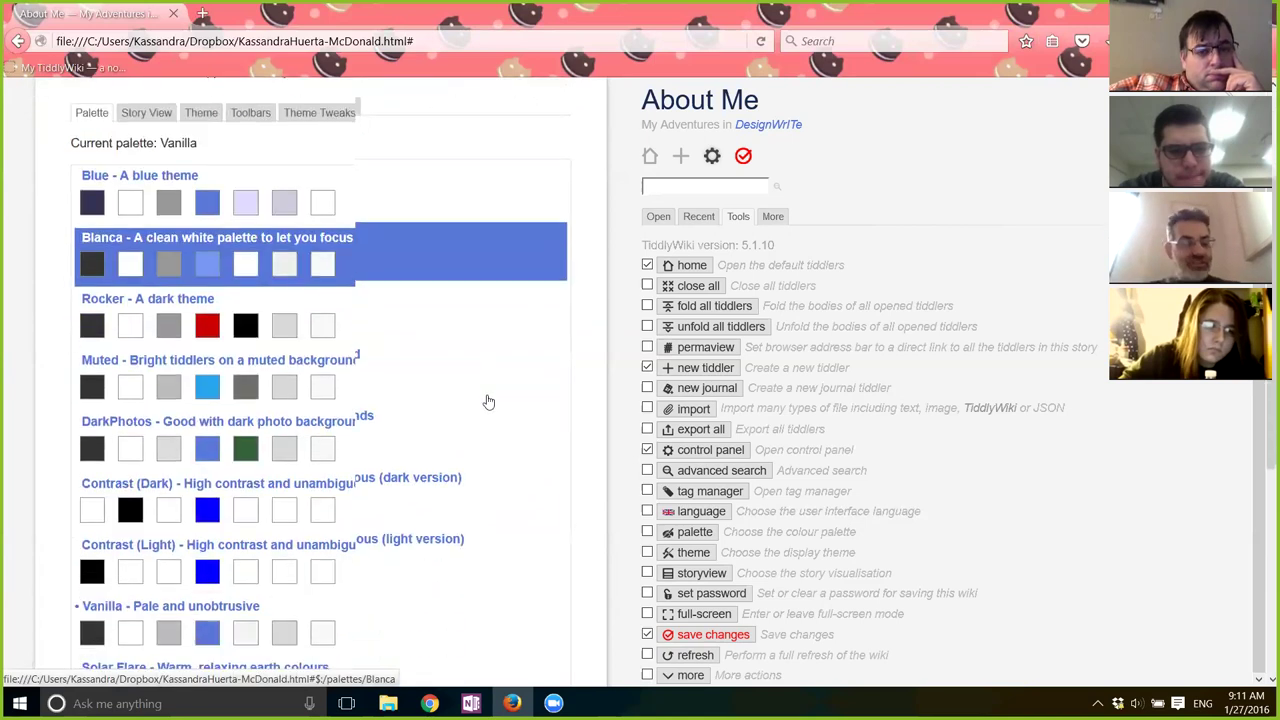
scroll(487, 400, "up", 5)
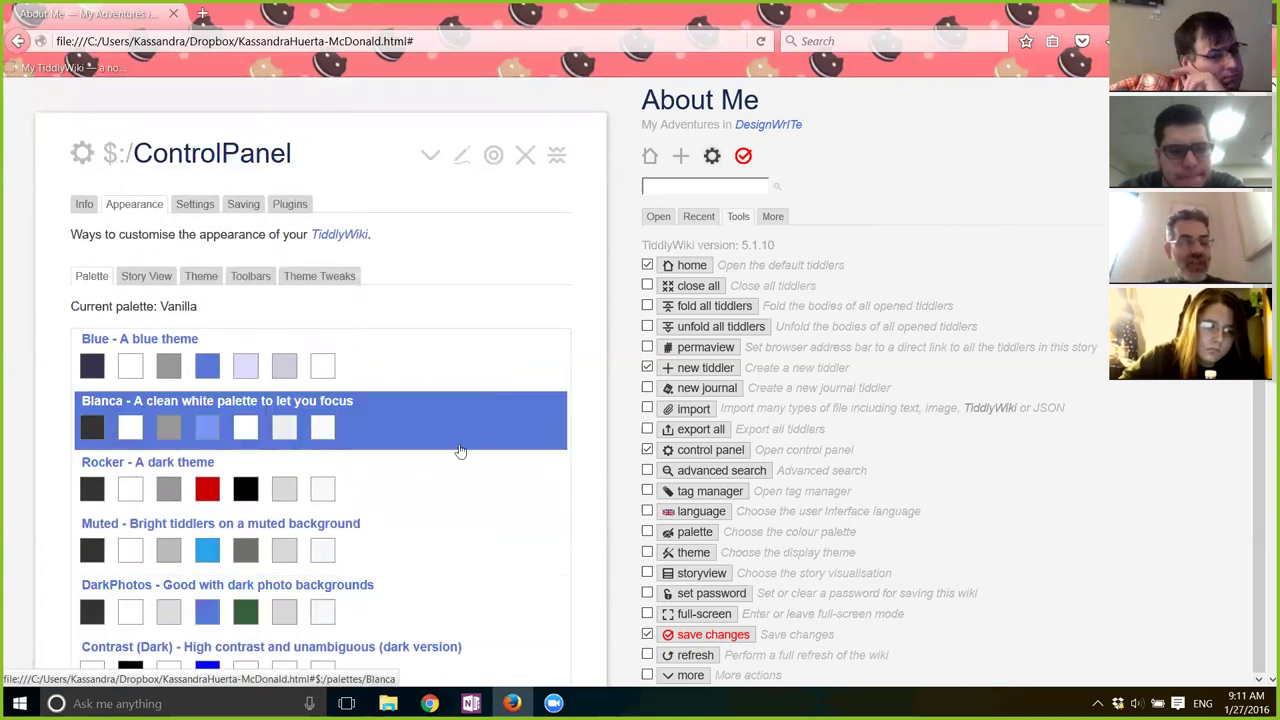
left_click(444, 485)
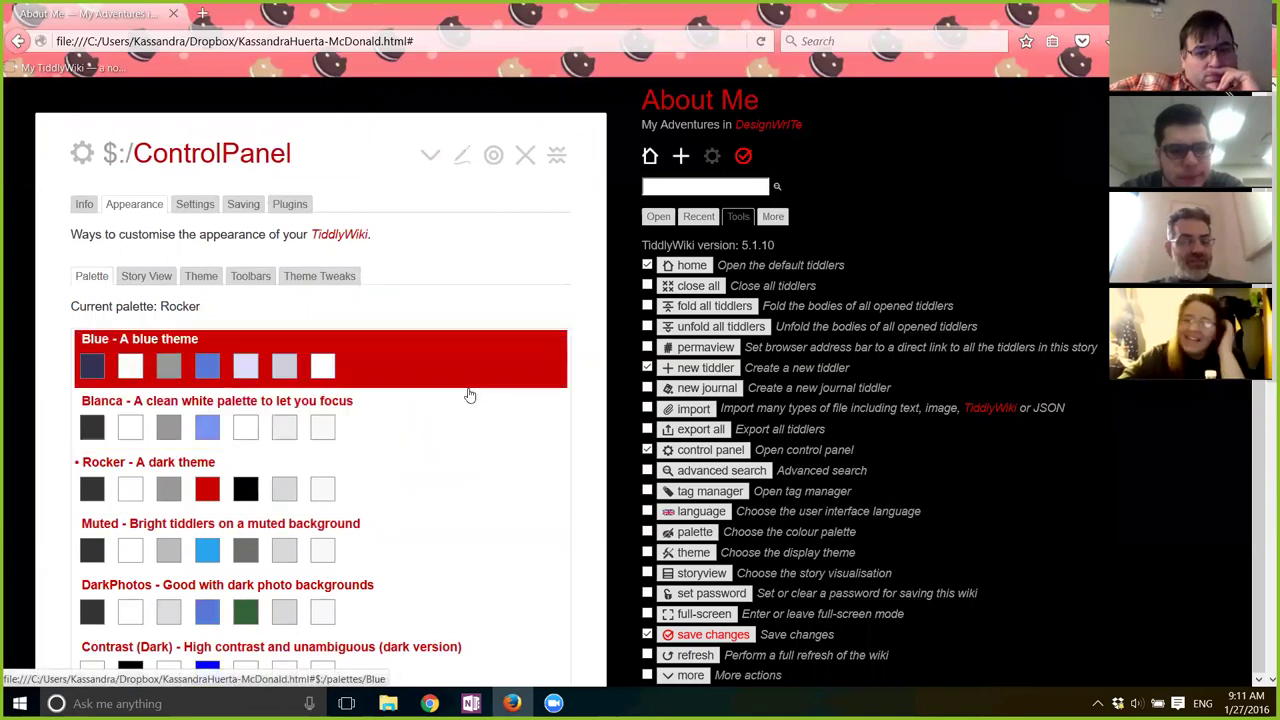
scroll(467, 400, "down", 2)
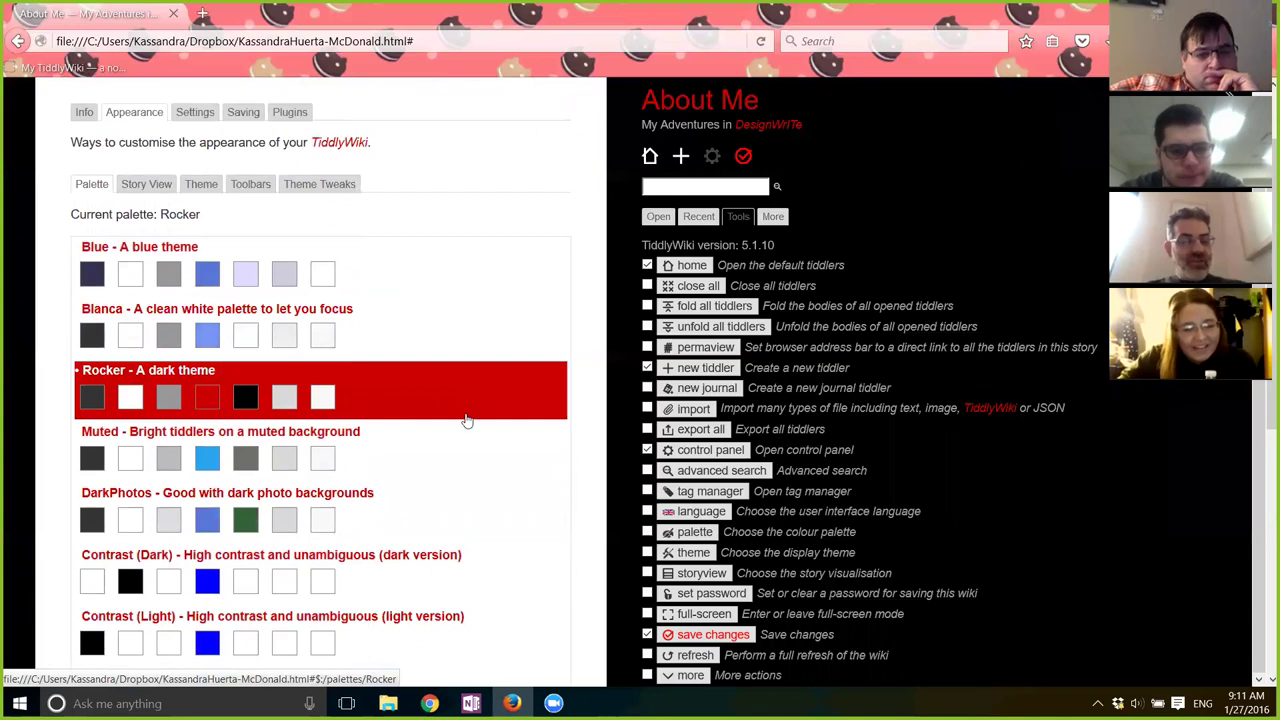
left_click(452, 446)
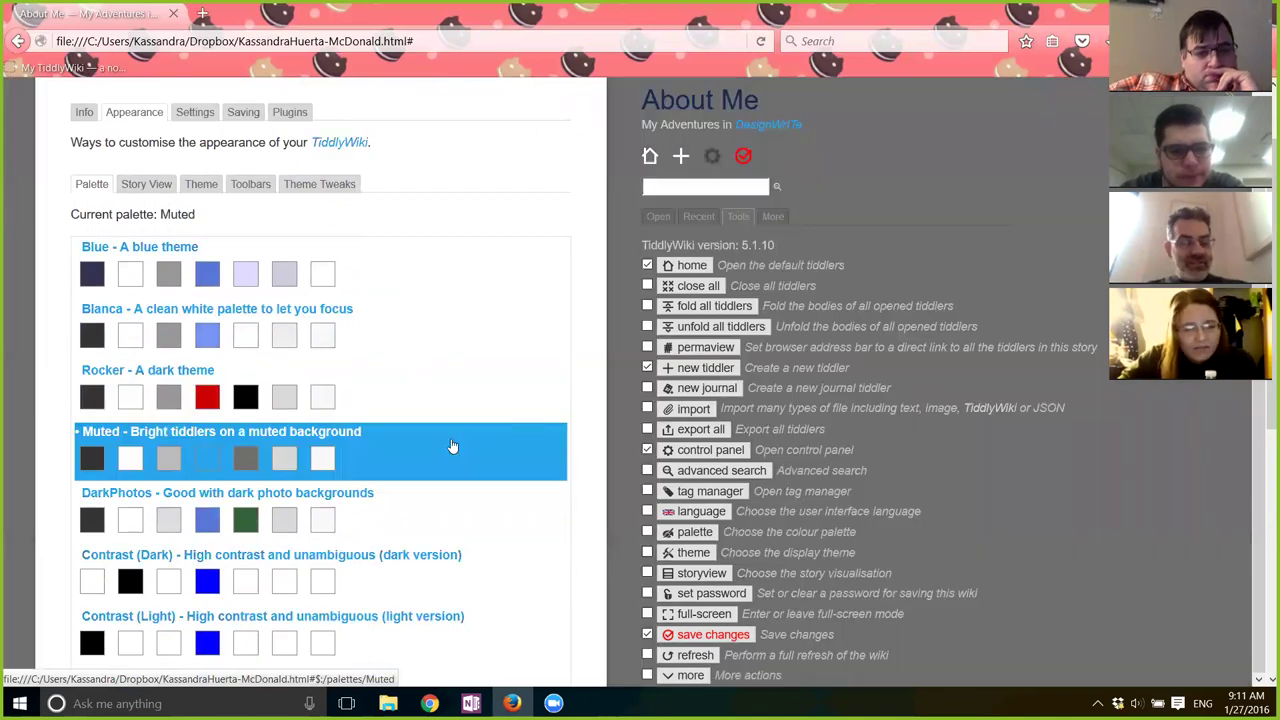
left_click(433, 508)
scroll(433, 508, "down", 3)
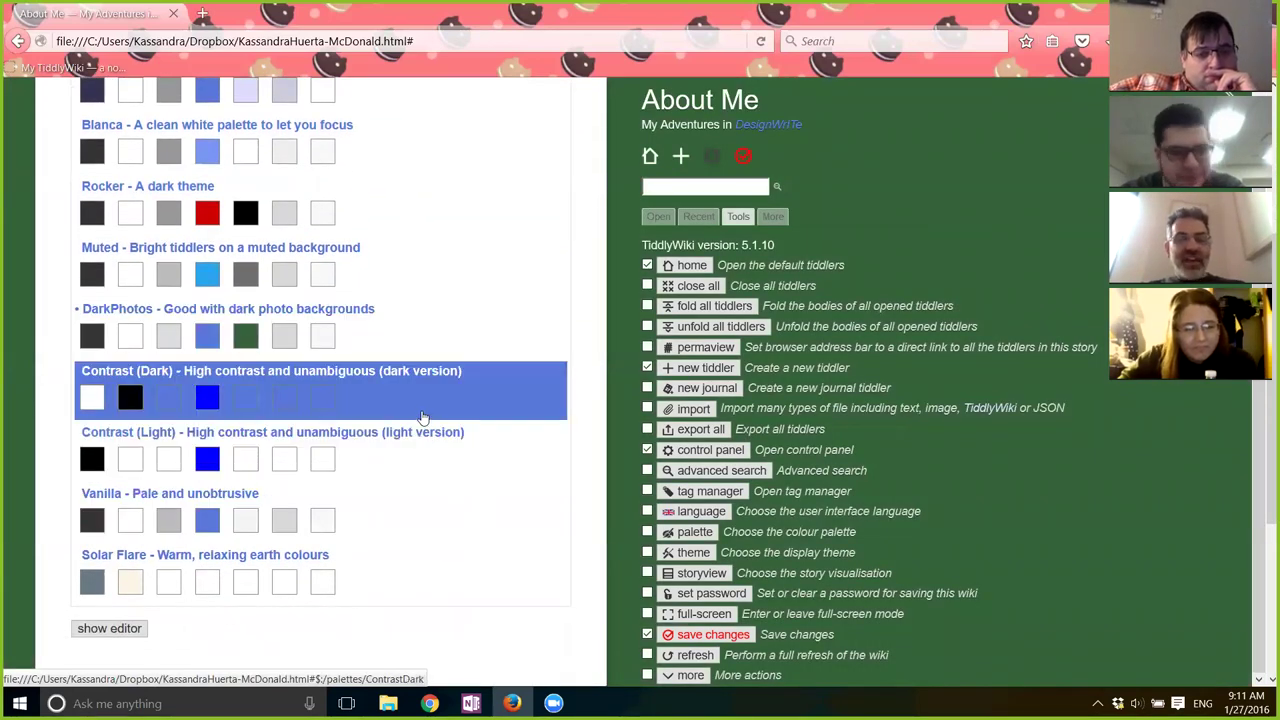
left_click(423, 417)
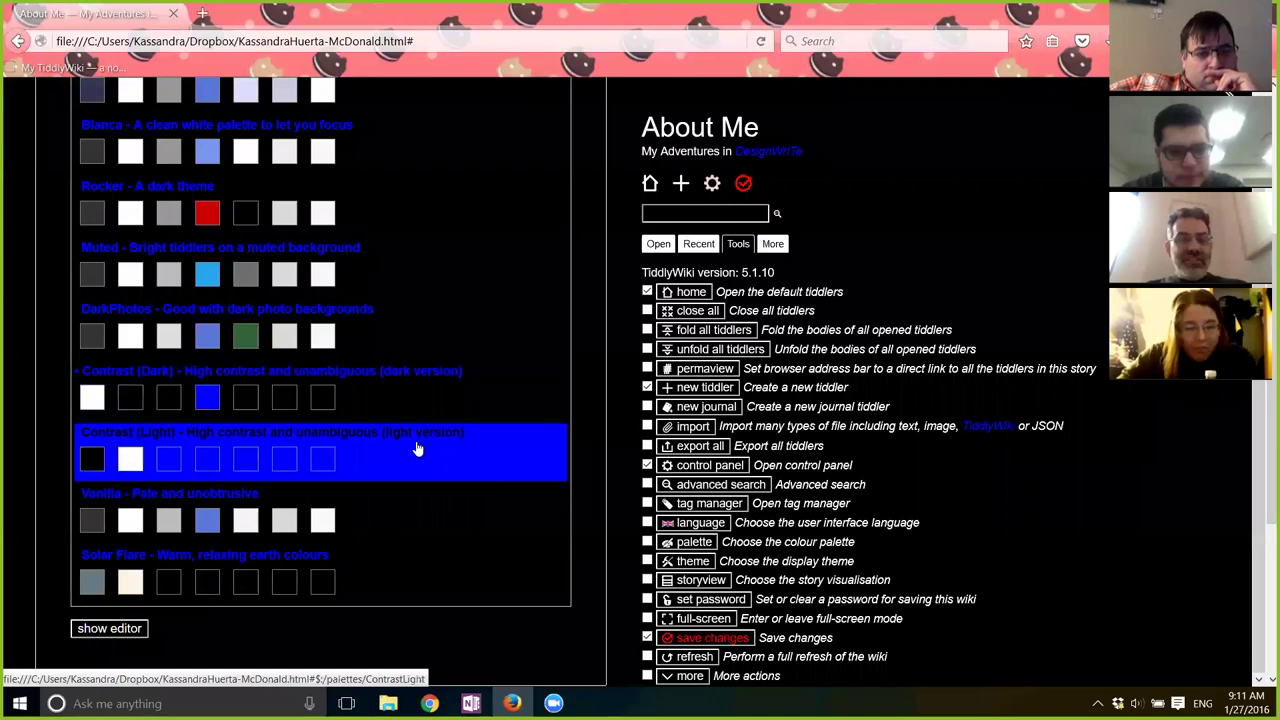
left_click(393, 502)
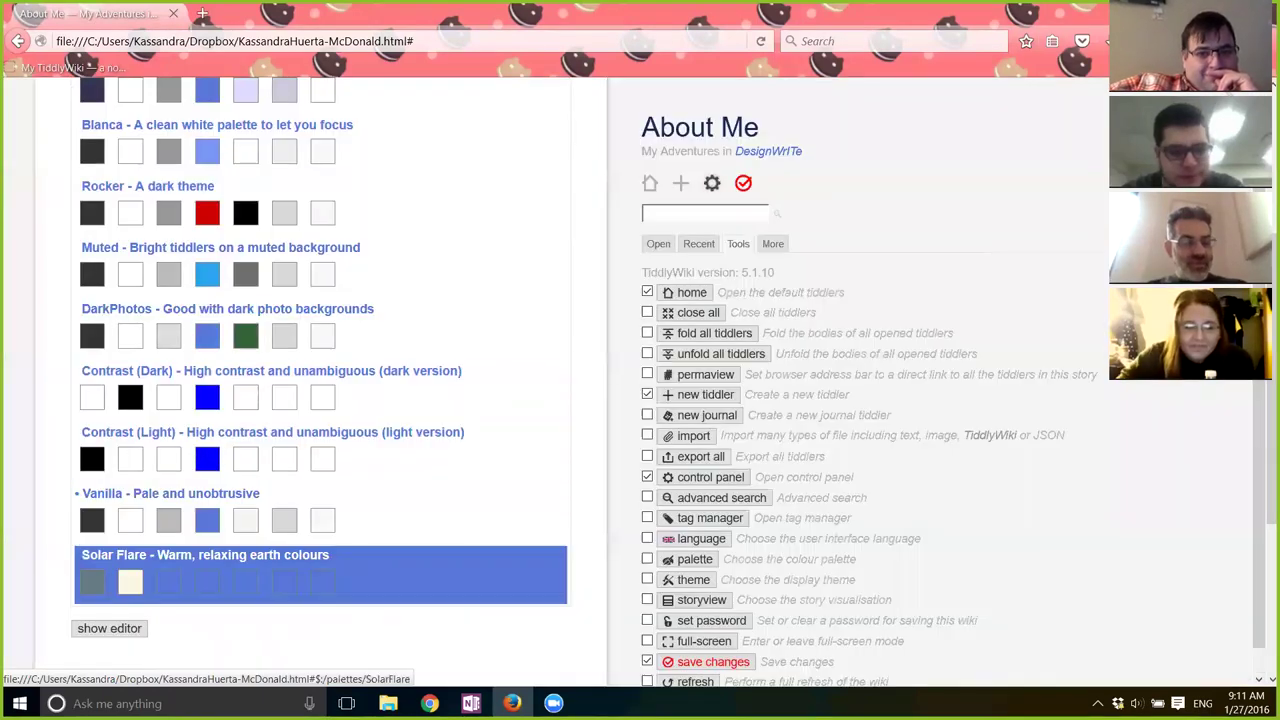
- Apply the Solar Flare colour palette to the wiki
left_click(350, 572)
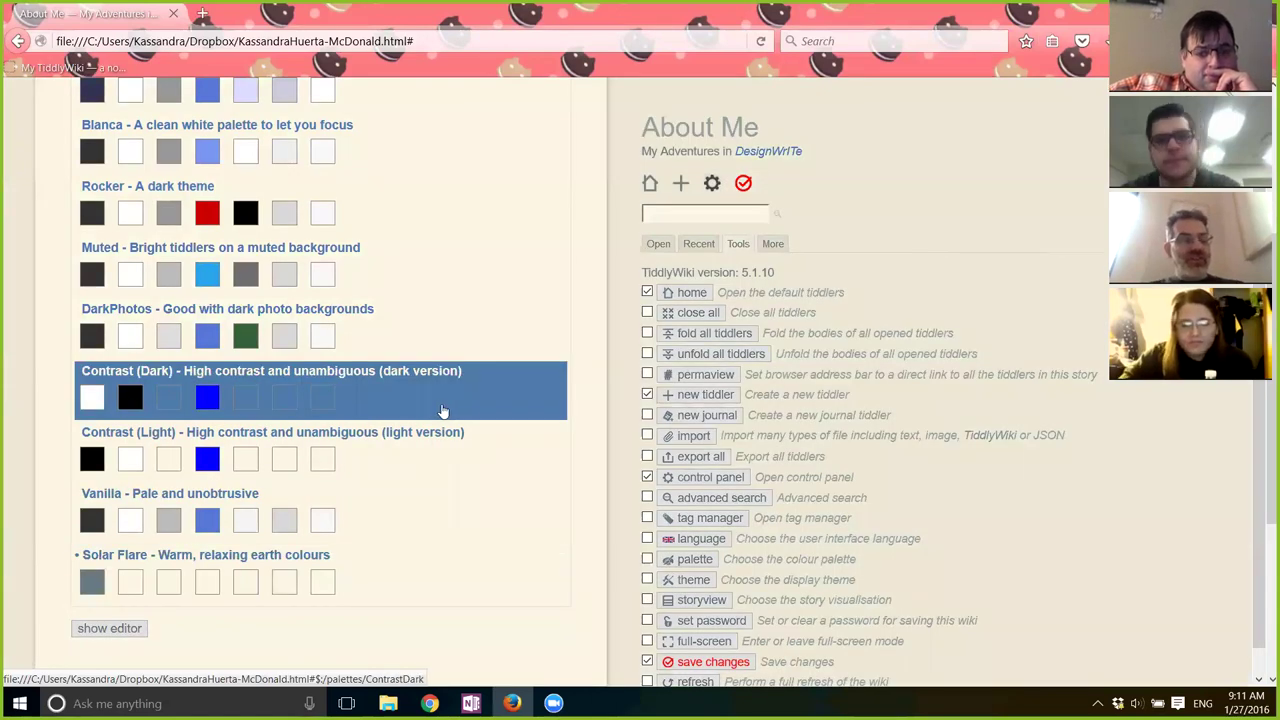
scroll(443, 411, "up", 5)
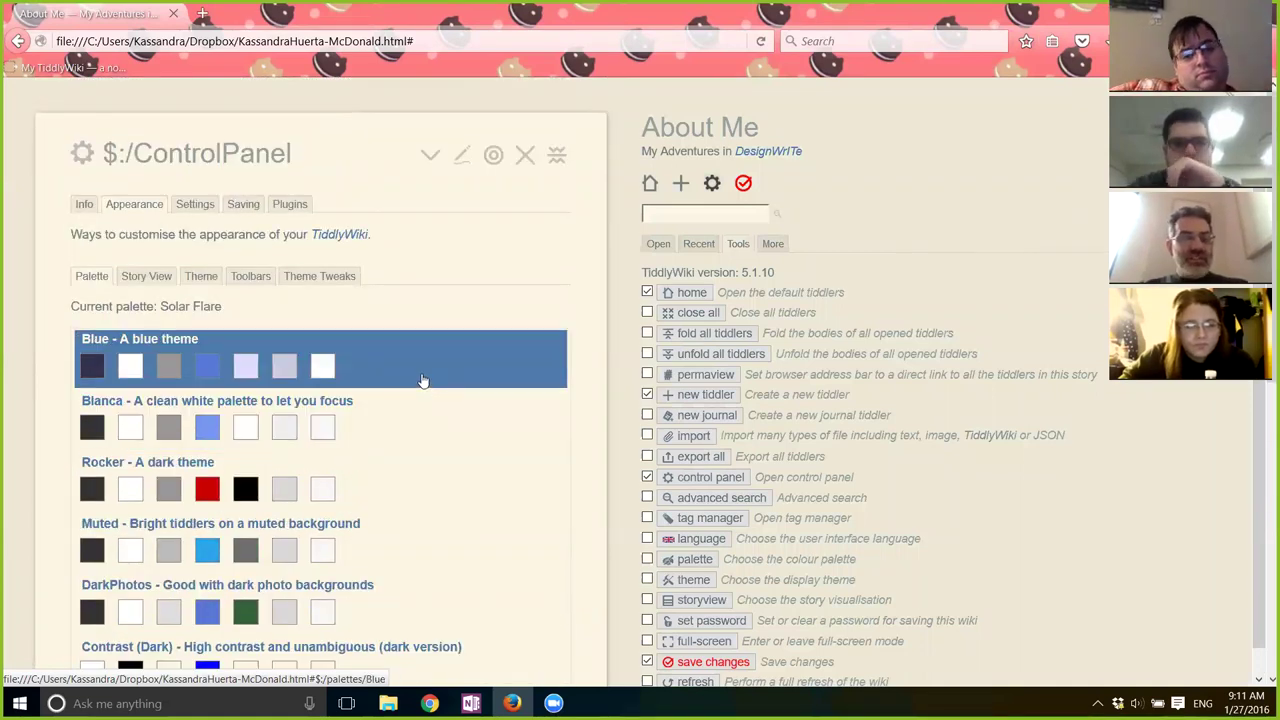
- Apply the Blue colour palette and save the changes to the wiki
left_click(423, 380)
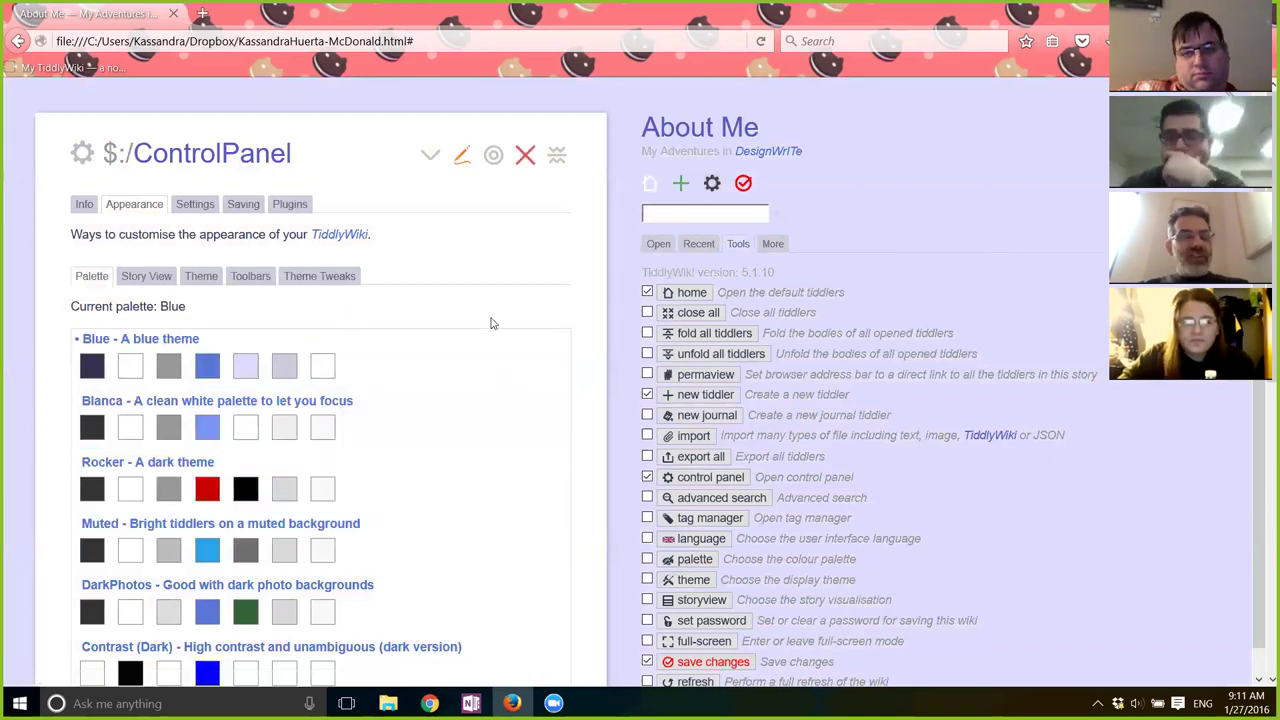
left_click(743, 182)
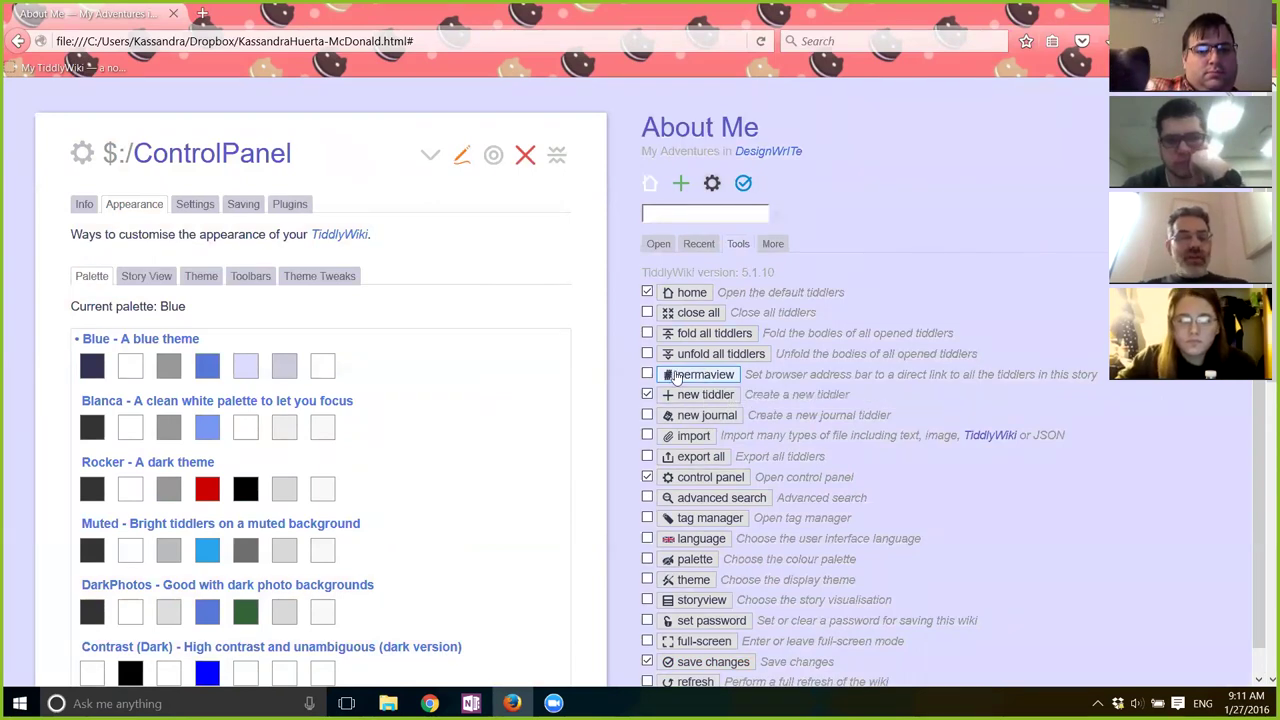
- Return to the default tiddler with the recent list, and reload the Dropbox-hosted copy of the wiki beside it in Chrome
left_click(651, 186)
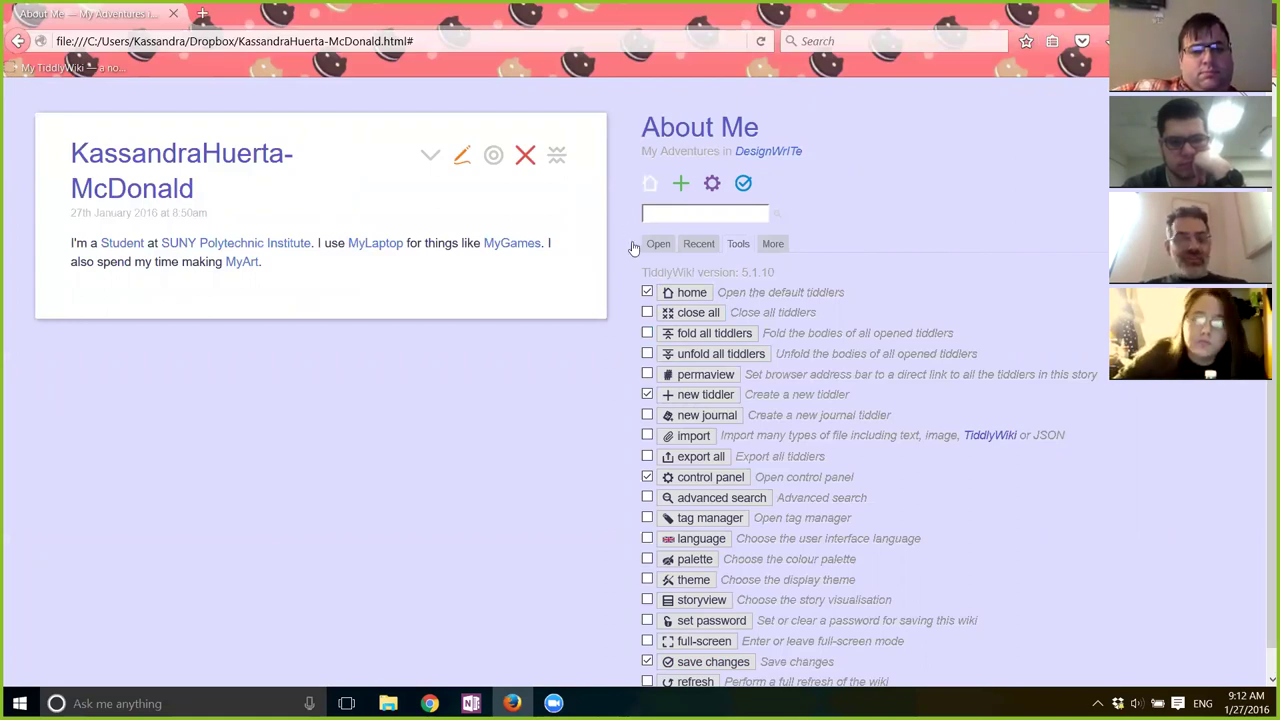
left_click(698, 245)
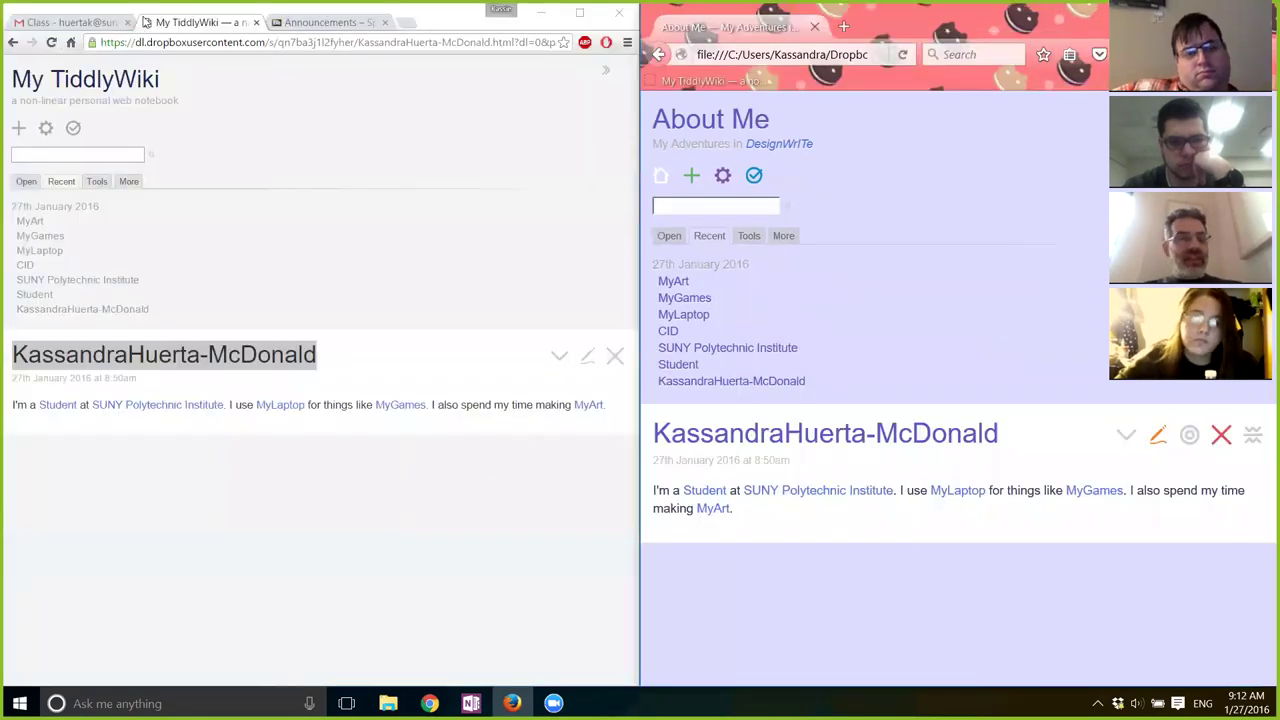
left_click(52, 42)
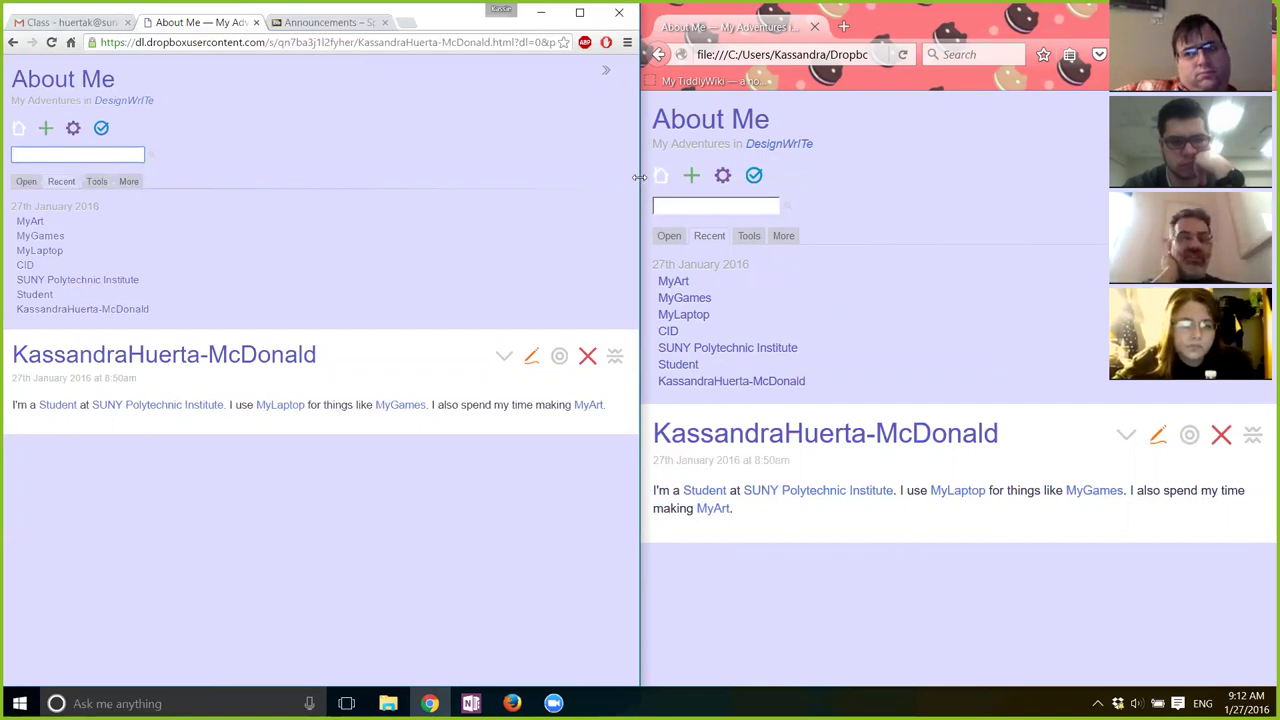
key("super+Up")
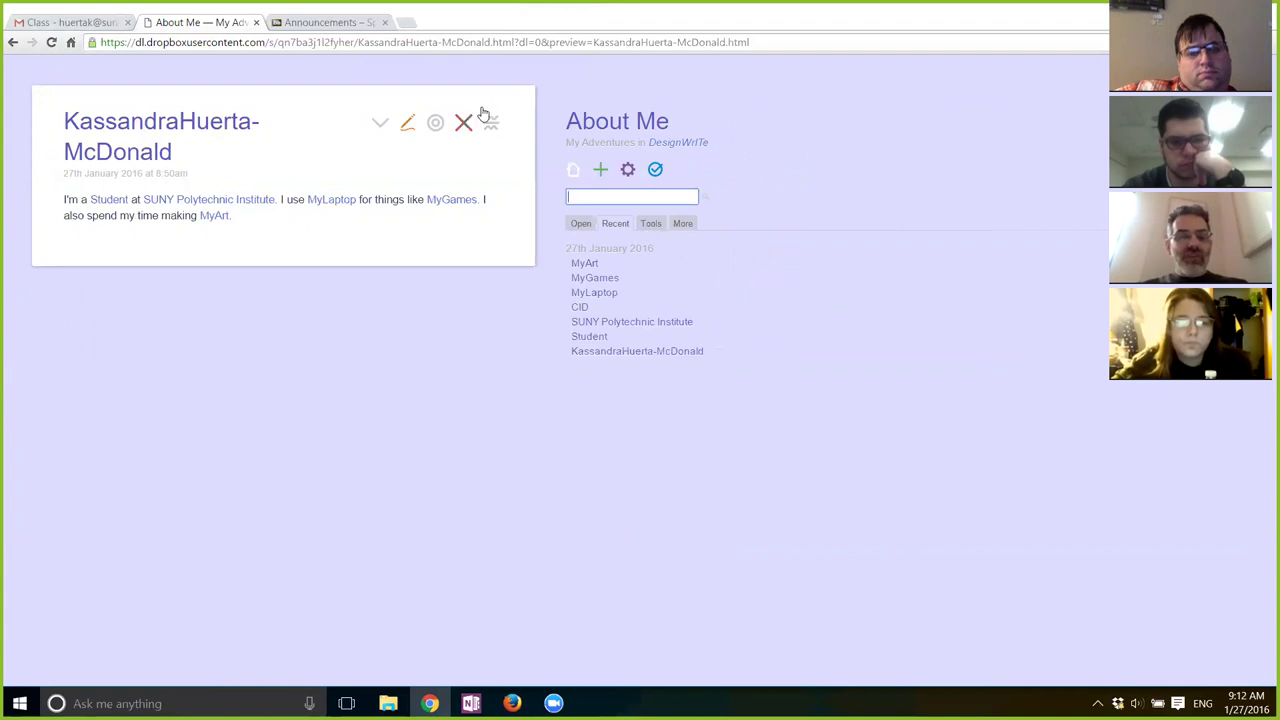
key("super+Left")
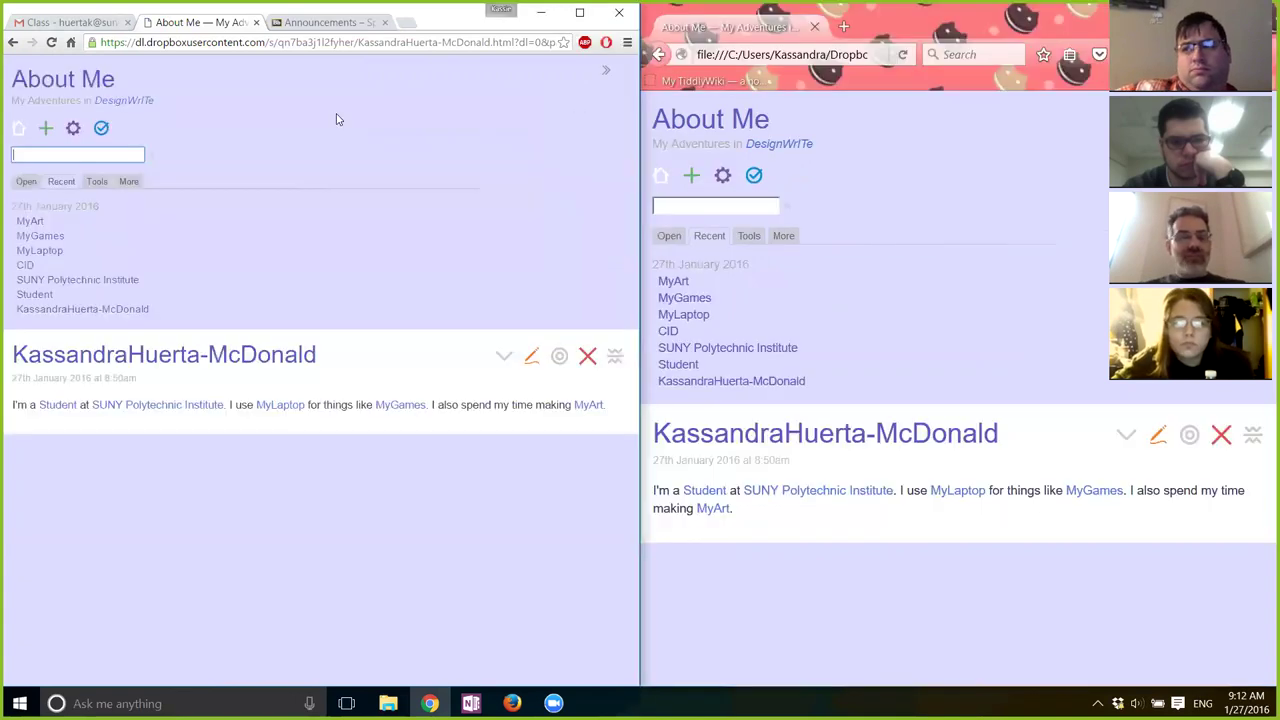
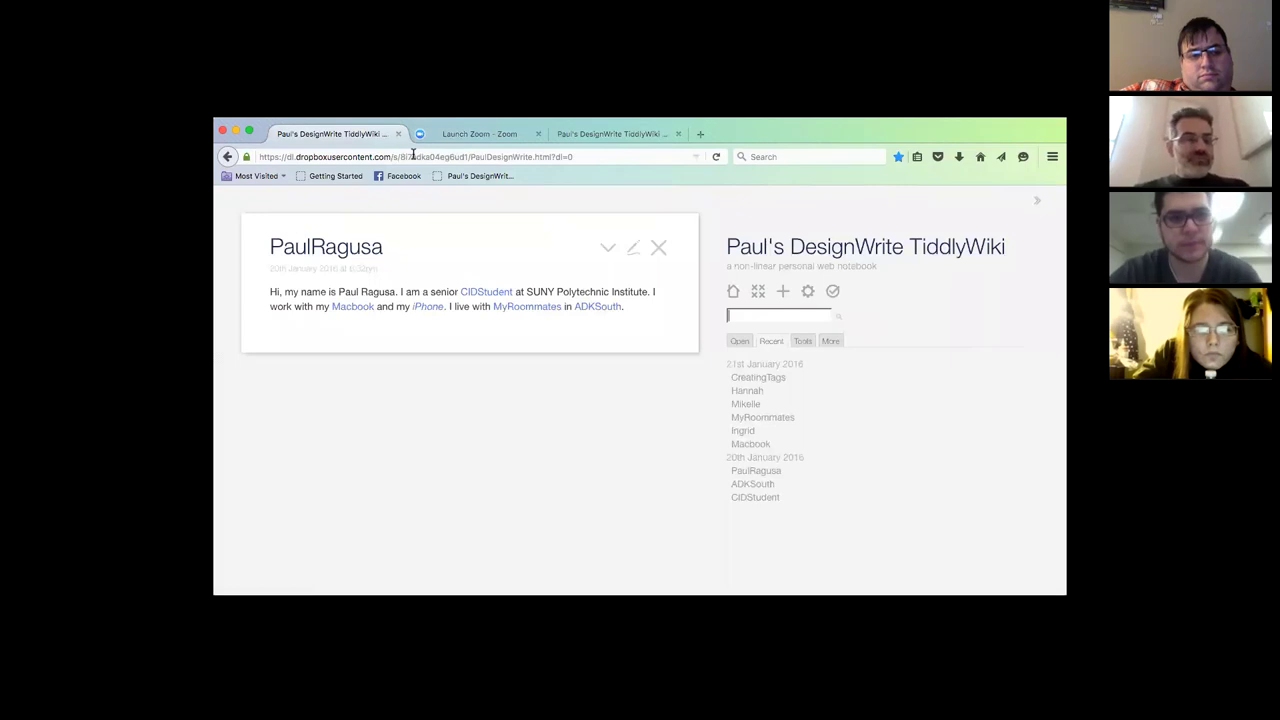
- Open the local Dropbox file of the DesignWrite TiddlyWiki in place of the online copy
left_click(412, 156)
type("fil")
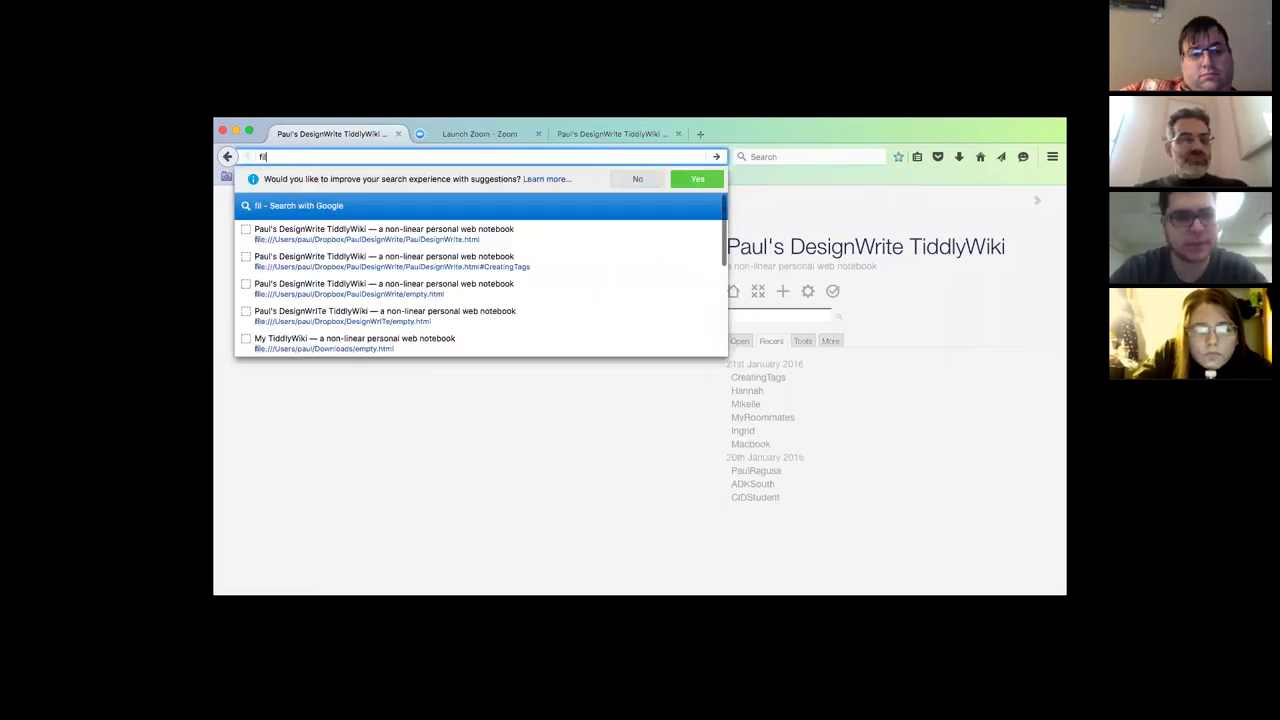
left_click(536, 231)
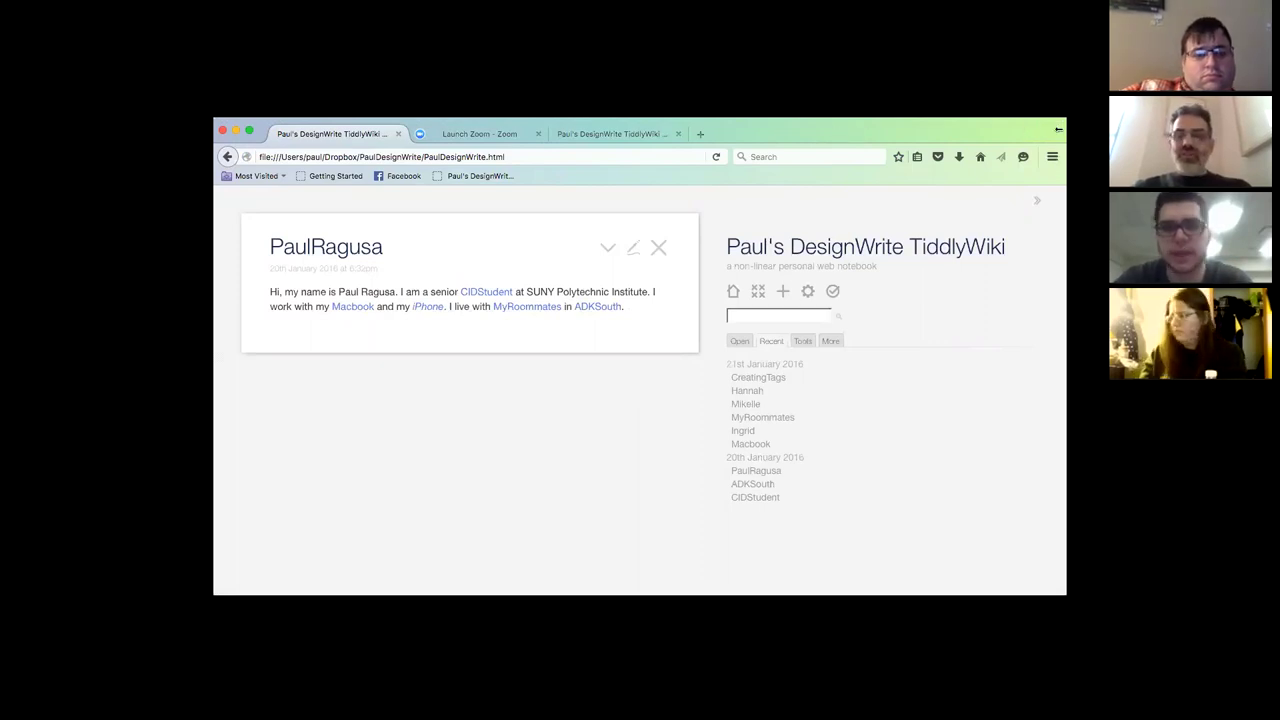
- Narrow the browser window with the local wiki to make room for a second window beside it
left_click_drag(214, 257, 408, 257)
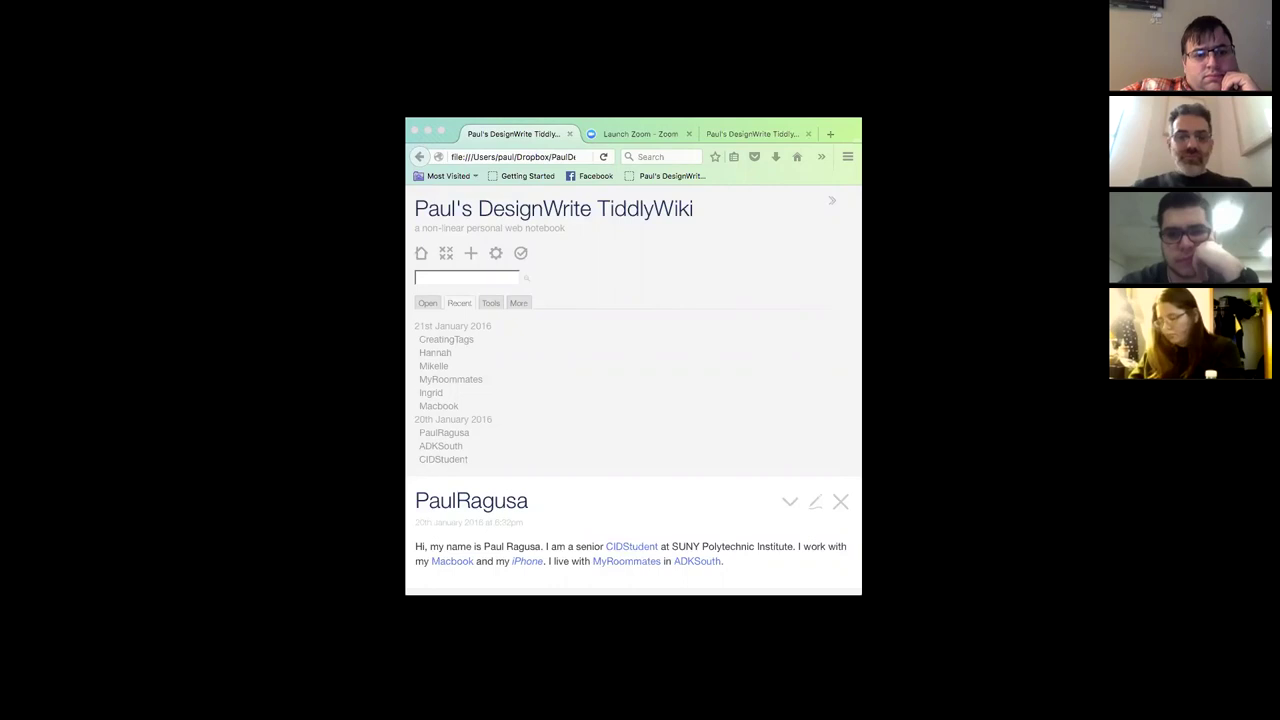
left_click(616, 128)
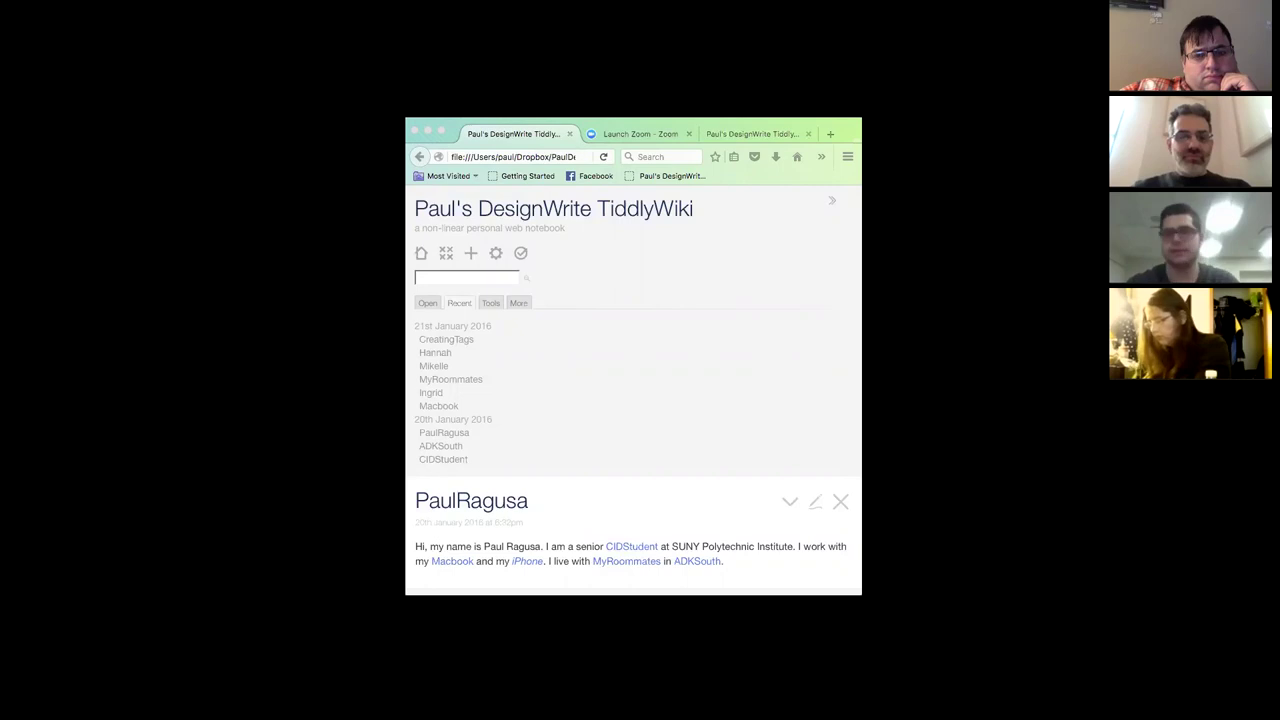
left_click(855, 364)
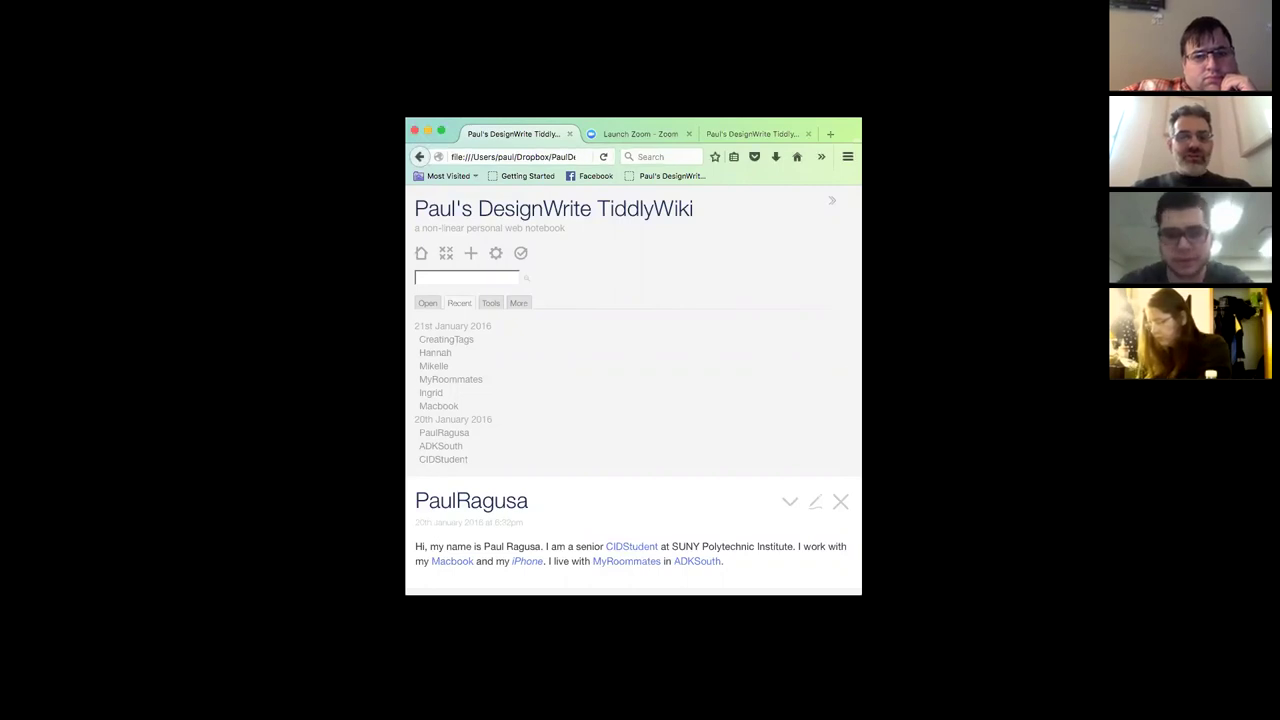
left_click_drag(861, 364, 835, 364)
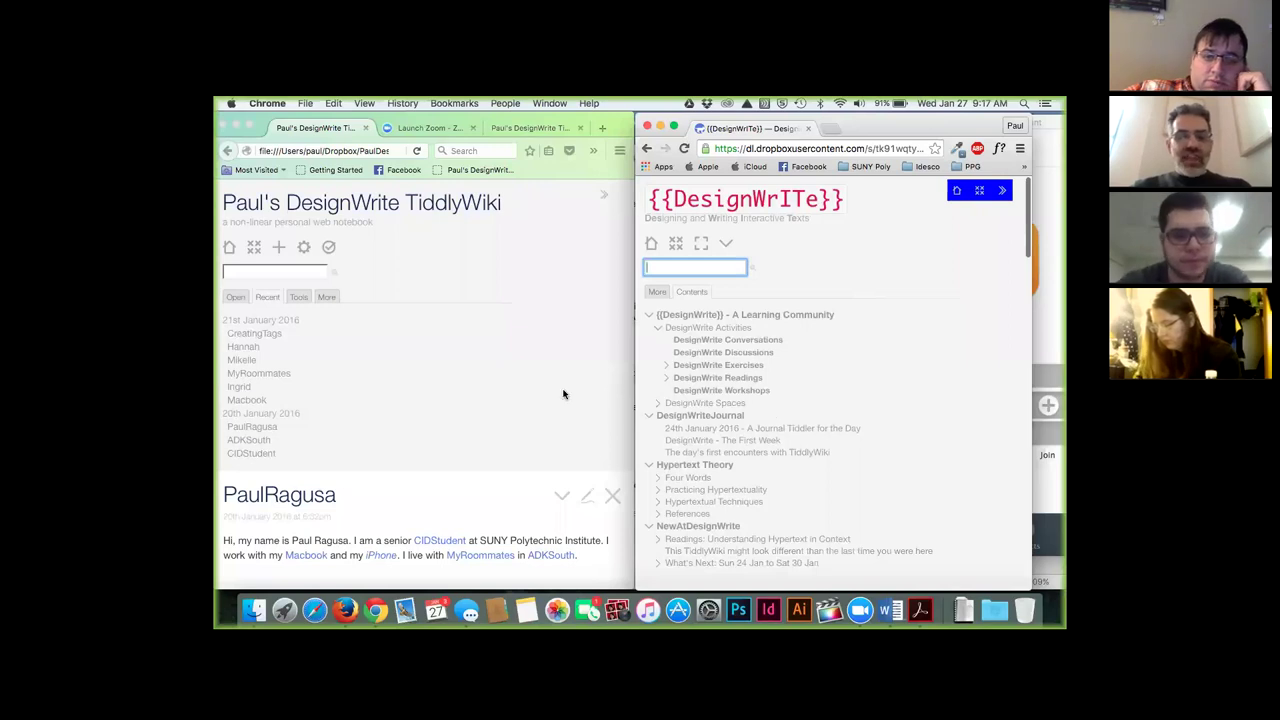
- Open the Green Eggs and Ham exercise from the Do list of the DesignWrITe wiki's current What's Next tiddler
scroll(889, 443, "down", 1)
scroll(889, 443, "down", 10)
scroll(889, 443, "down", 10)
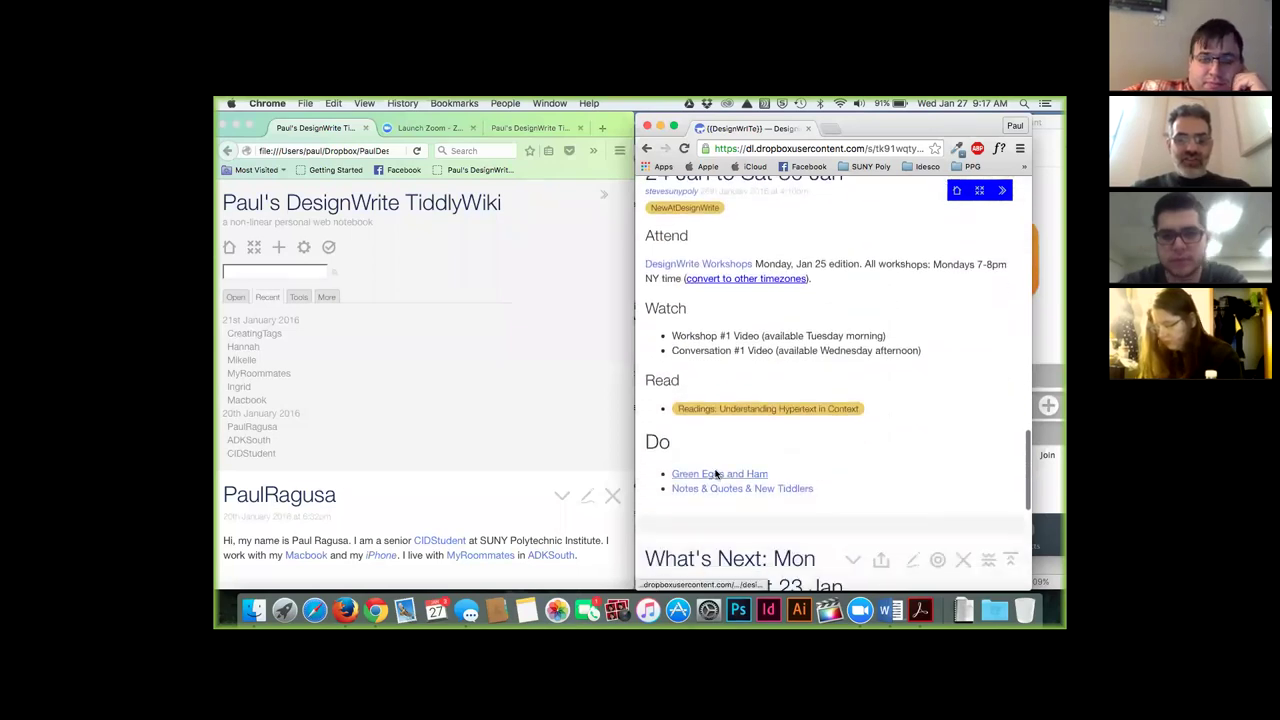
left_click(716, 474)
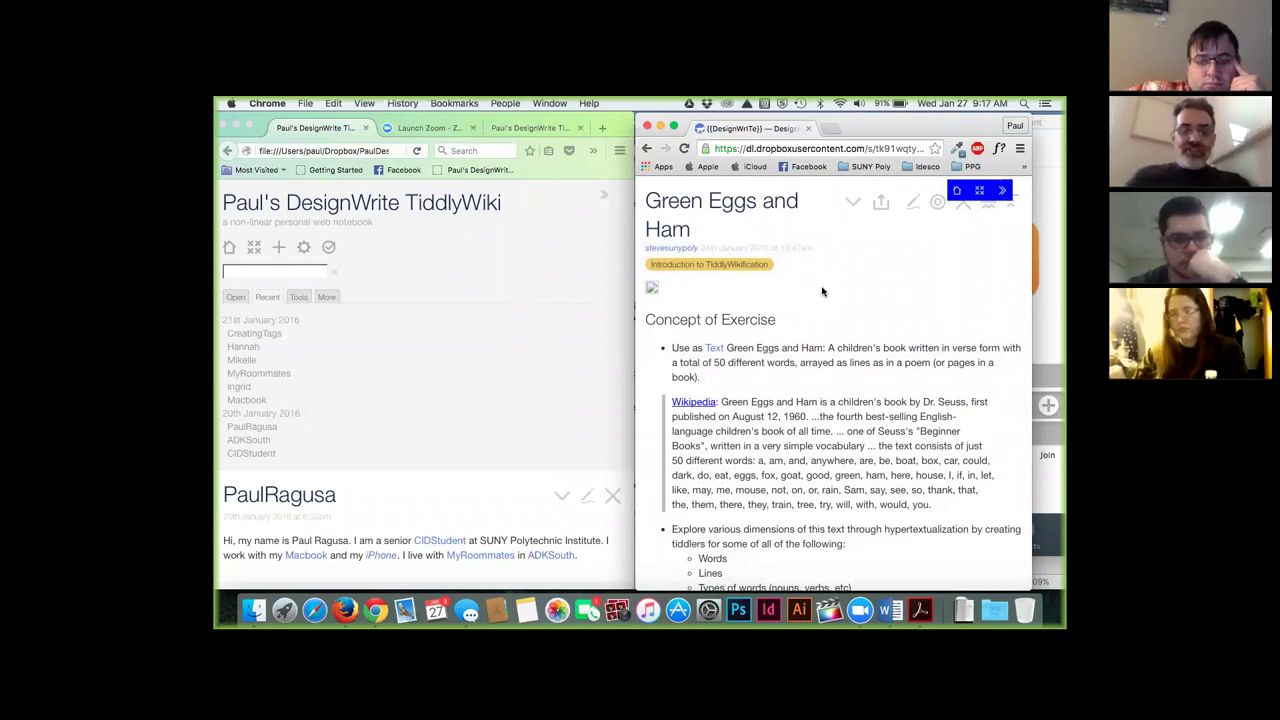
- Look up the Text tiddler linked in the exercise, and return to the Green Eggs and Ham tiddler
left_click(714, 348)
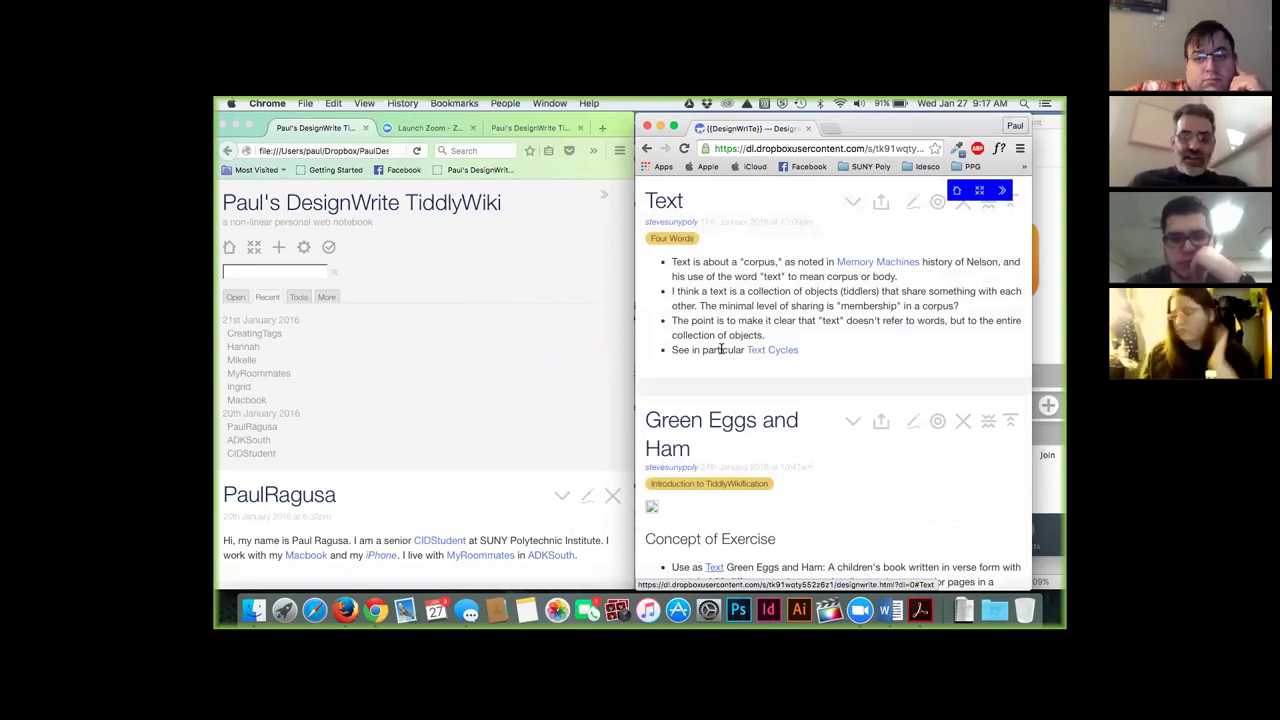
left_click_drag(876, 121, 908, 126)
left_click(816, 203)
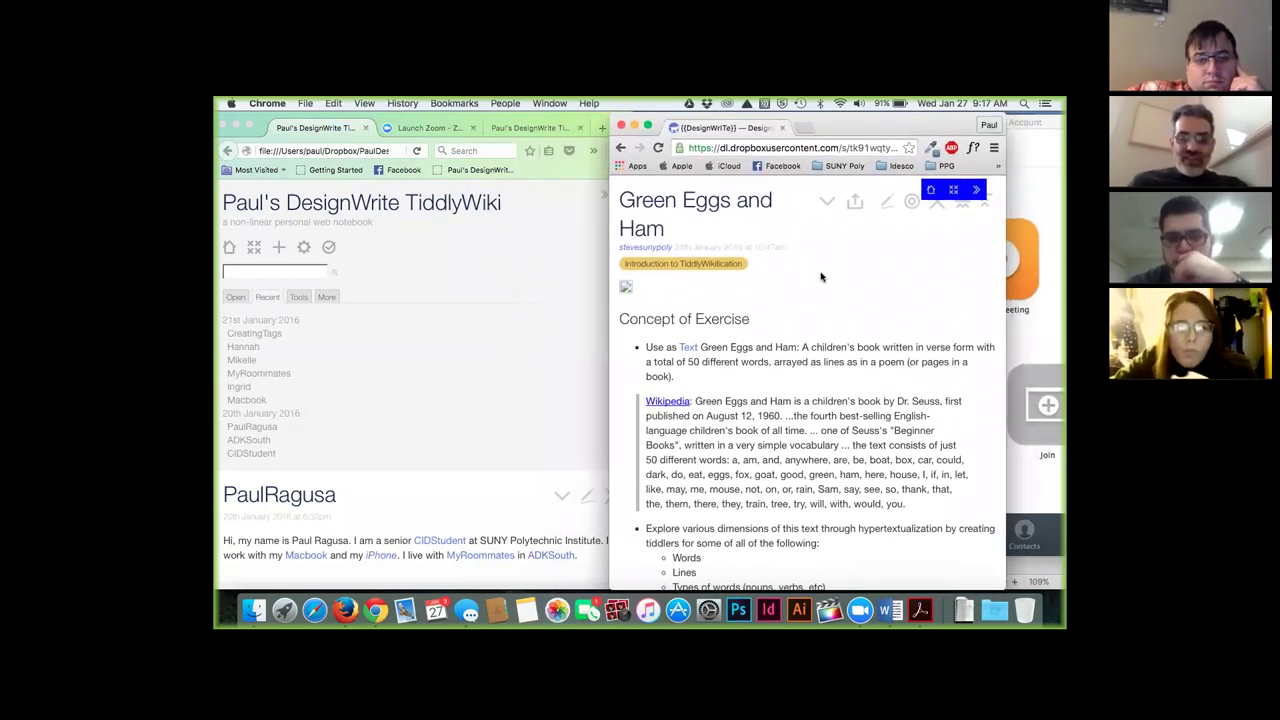
scroll(821, 277, "down", 1)
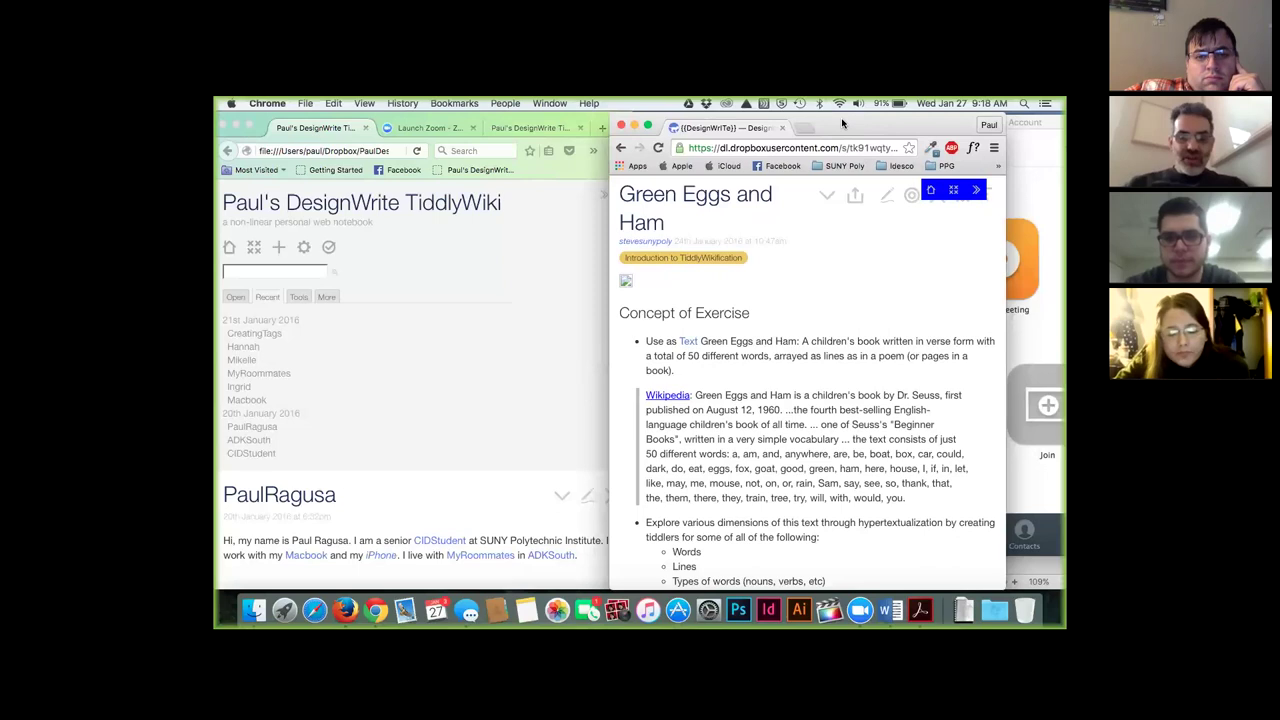
left_click_drag(843, 123, 870, 112)
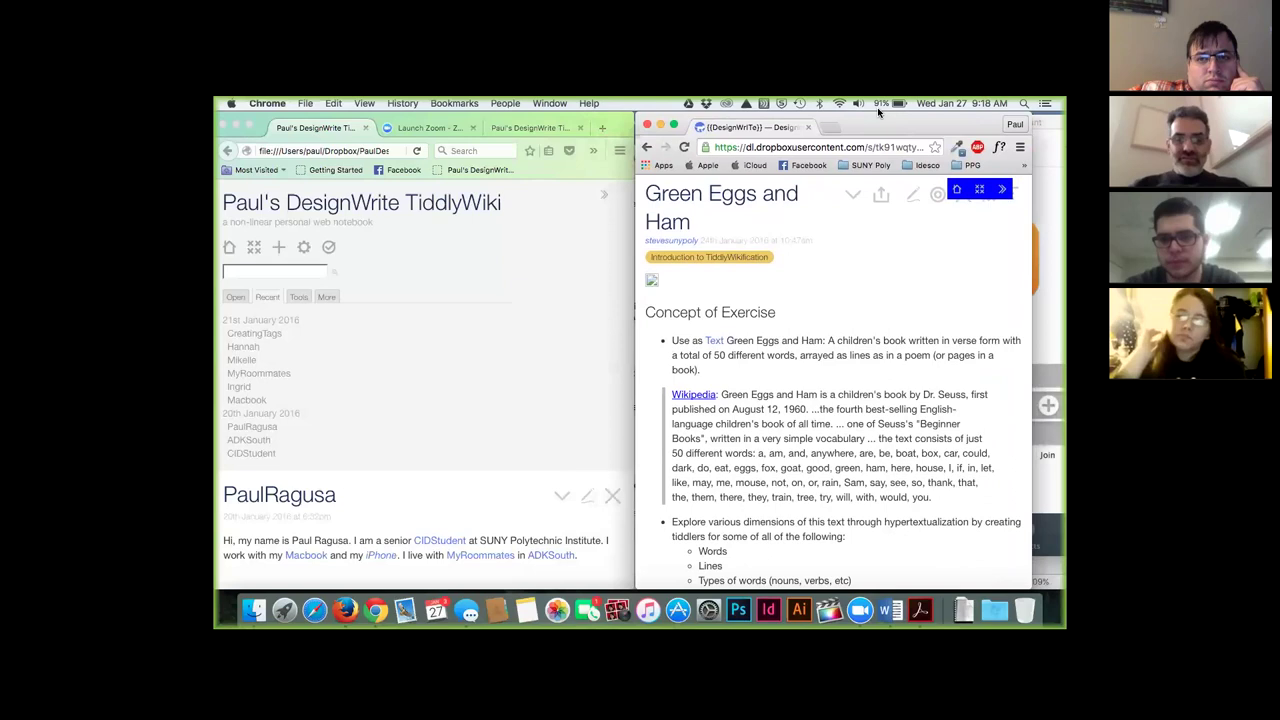
- Search the web for "green eggs and ham" in a new tab and open the LyricsFreak lyrics result
left_click(830, 127)
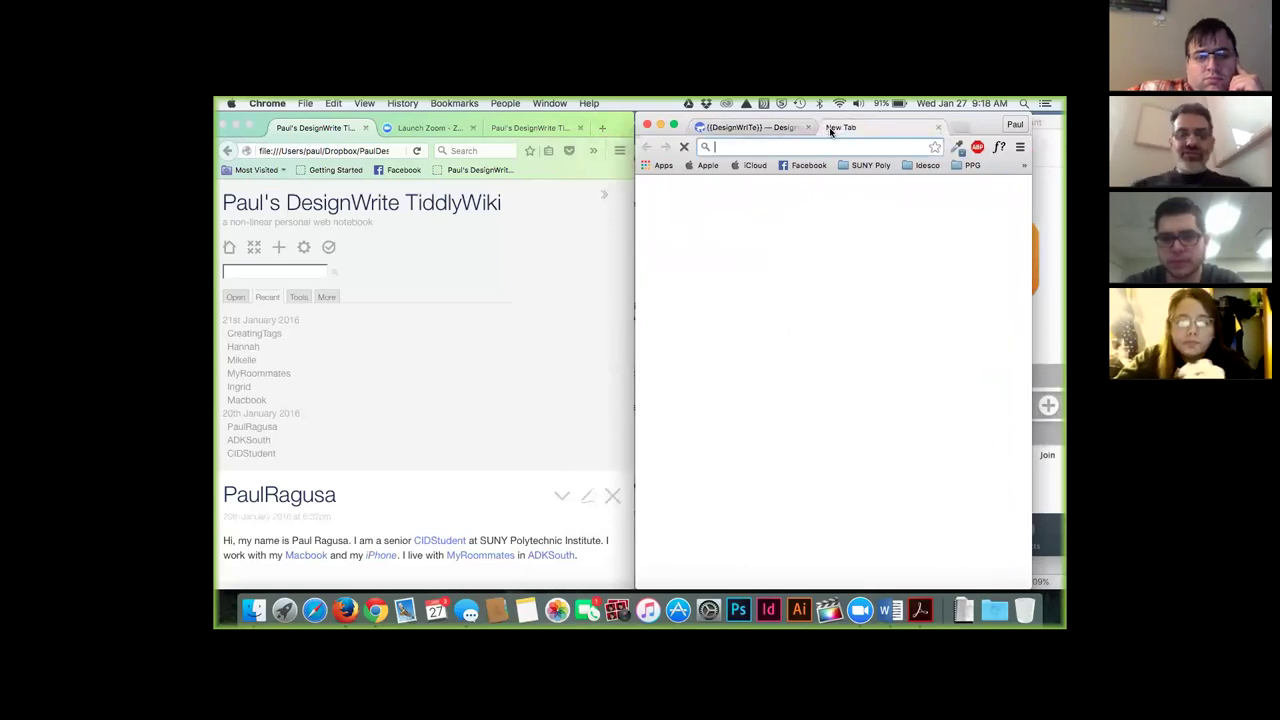
type("green eggs and ham")
key("Return")
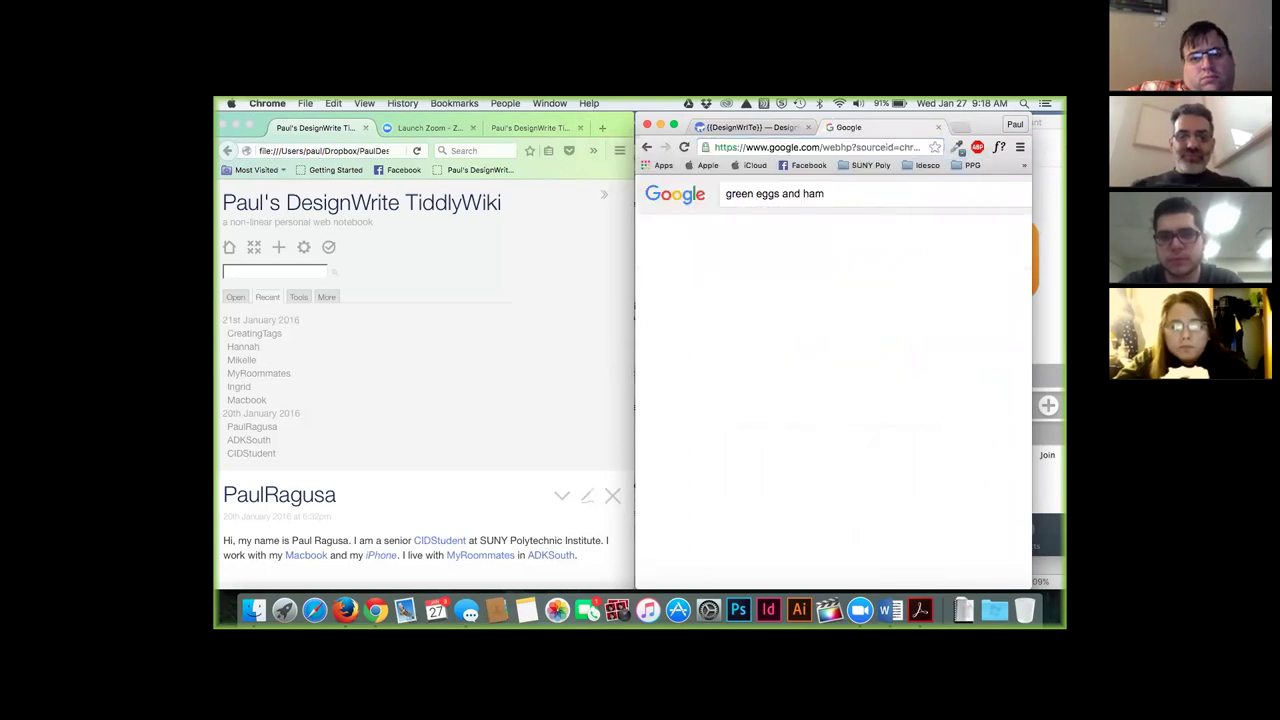
scroll(831, 352, "down", 1)
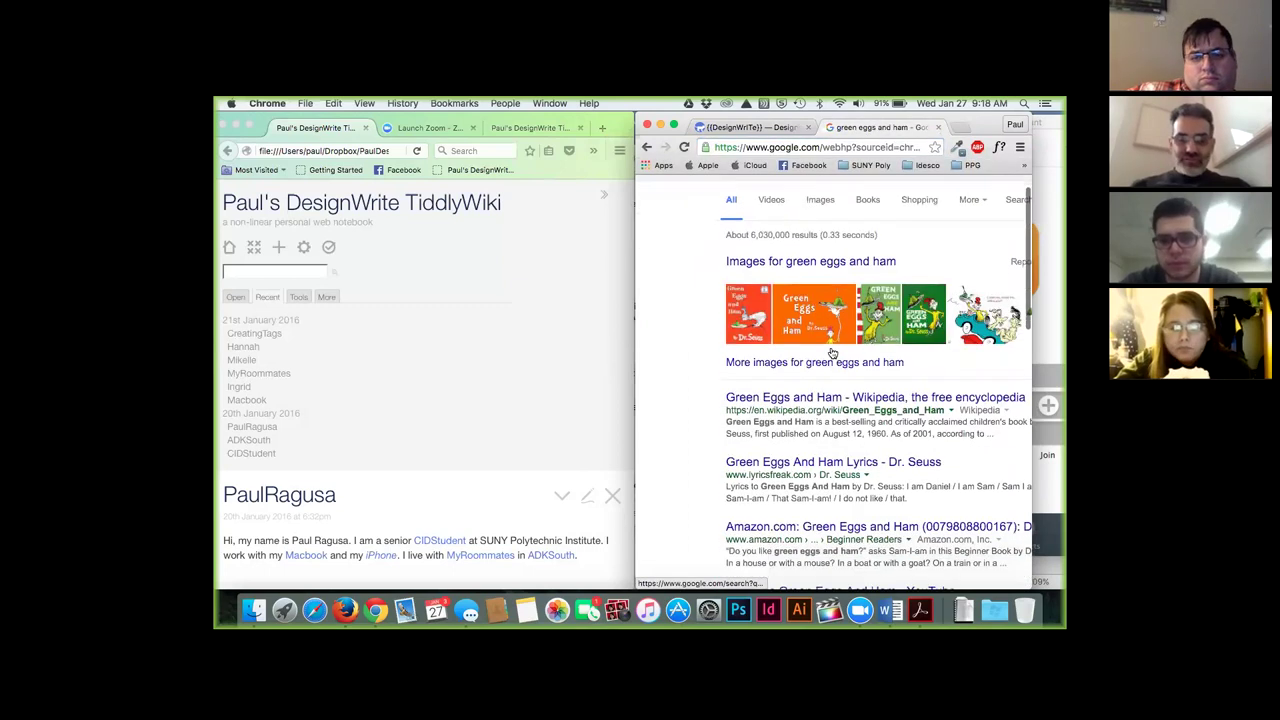
scroll(831, 352, "down", 1)
scroll(831, 352, "up", 1)
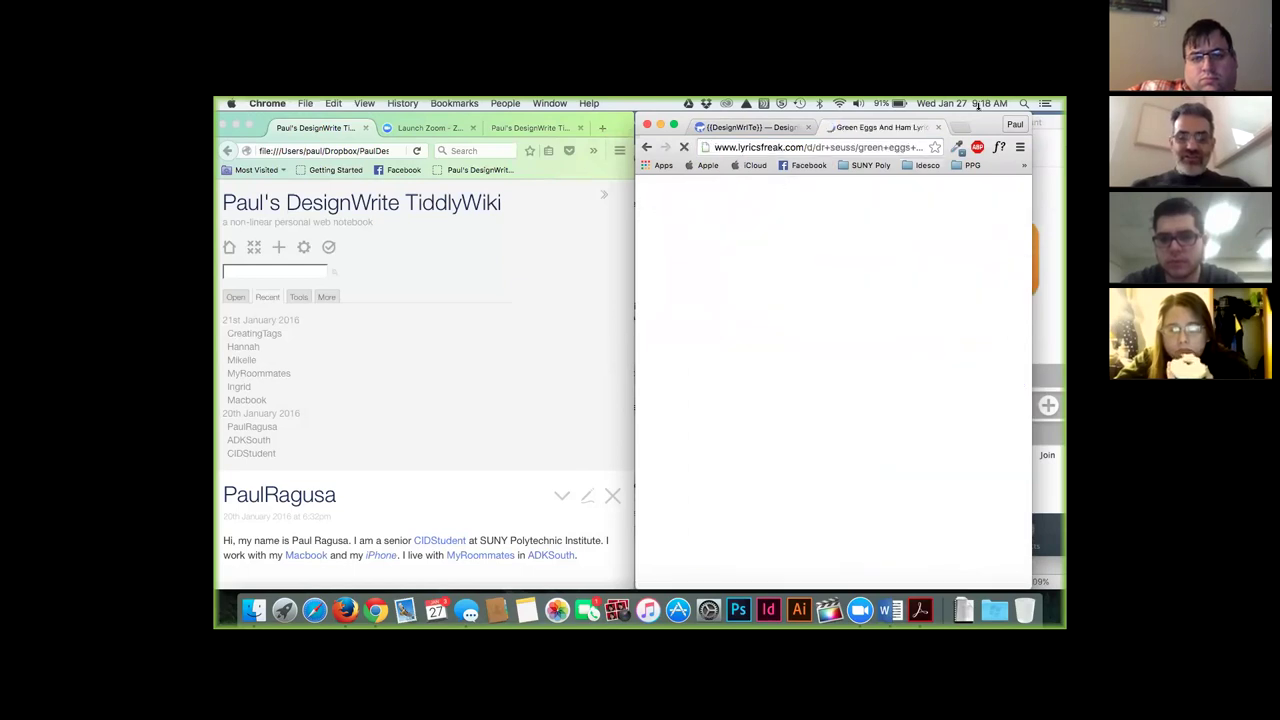
- Reposition and widen the browser window so the full width of the lyrics text fits
left_click_drag(914, 121, 726, 119)
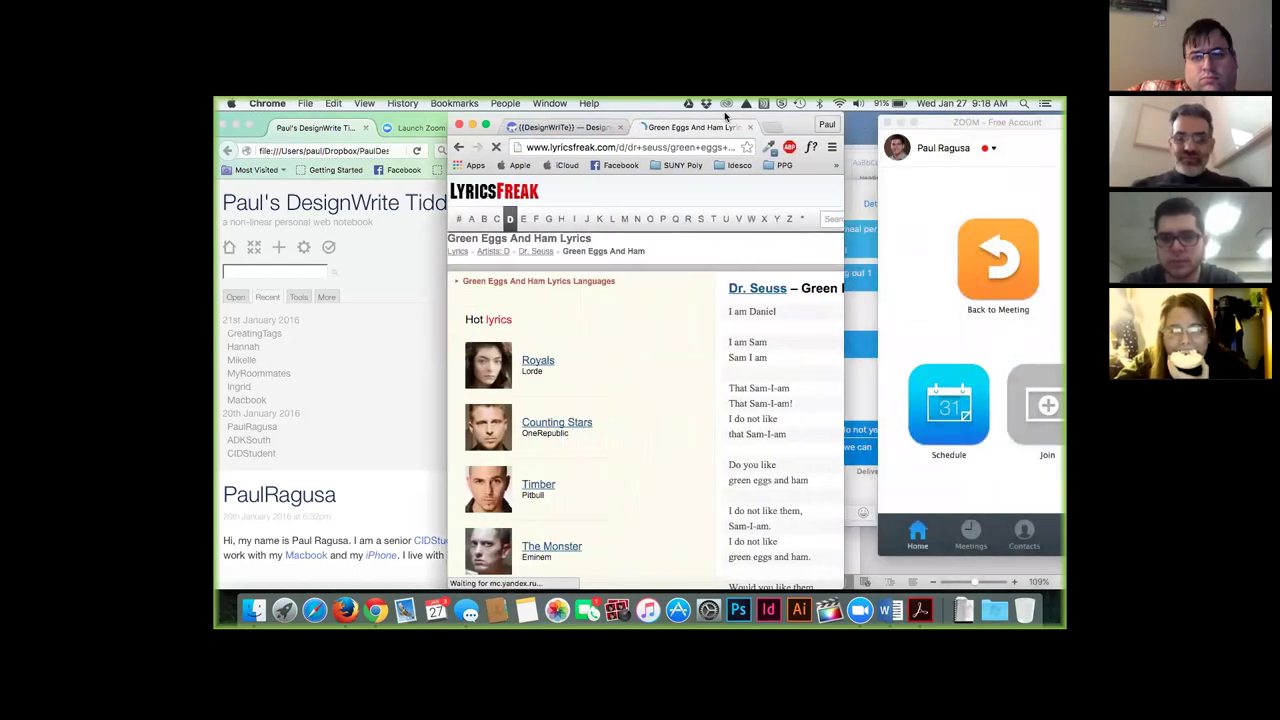
left_click_drag(844, 291, 989, 295)
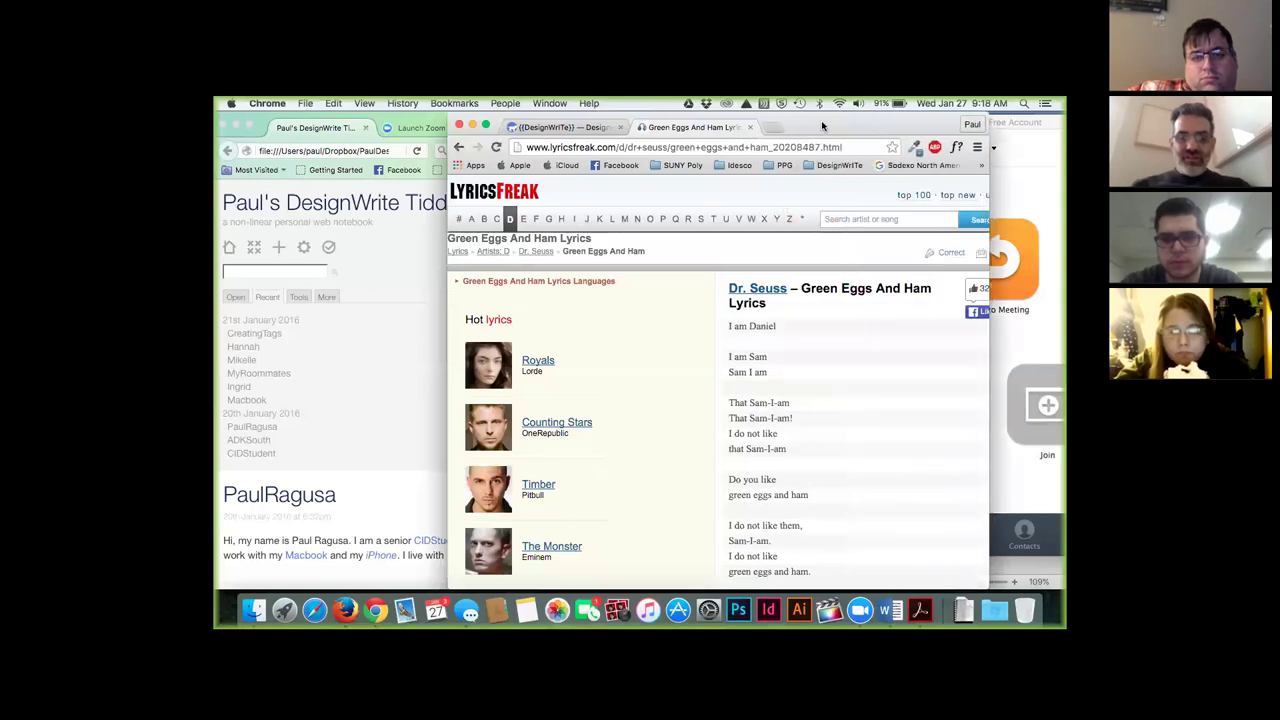
left_click_drag(775, 127, 645, 127)
left_click_drag(856, 348, 930, 350)
- Read through the Green Eggs and Ham lyrics to judge them as source text, and go back to the search results
scroll(765, 380, "down", 3)
scroll(765, 380, "up", 2)
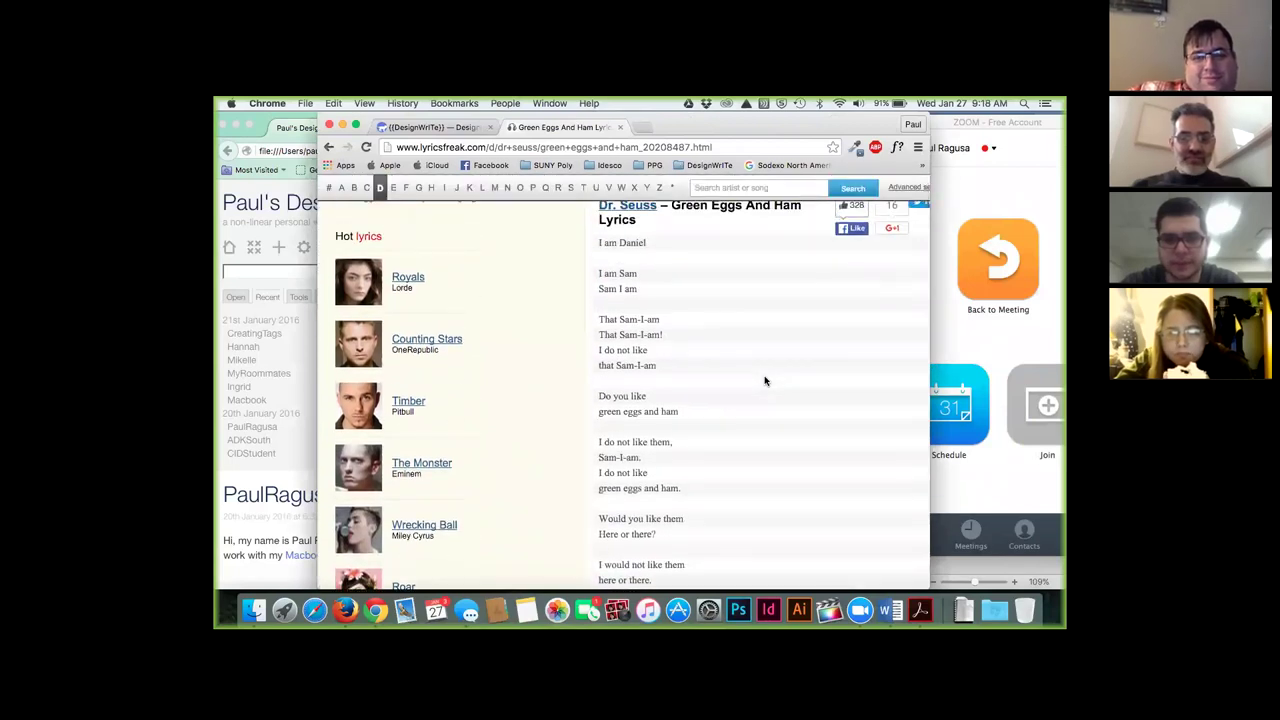
scroll(765, 380, "down", 1)
scroll(765, 380, "up", 1)
scroll(765, 380, "down", 1)
scroll(765, 380, "down", 7)
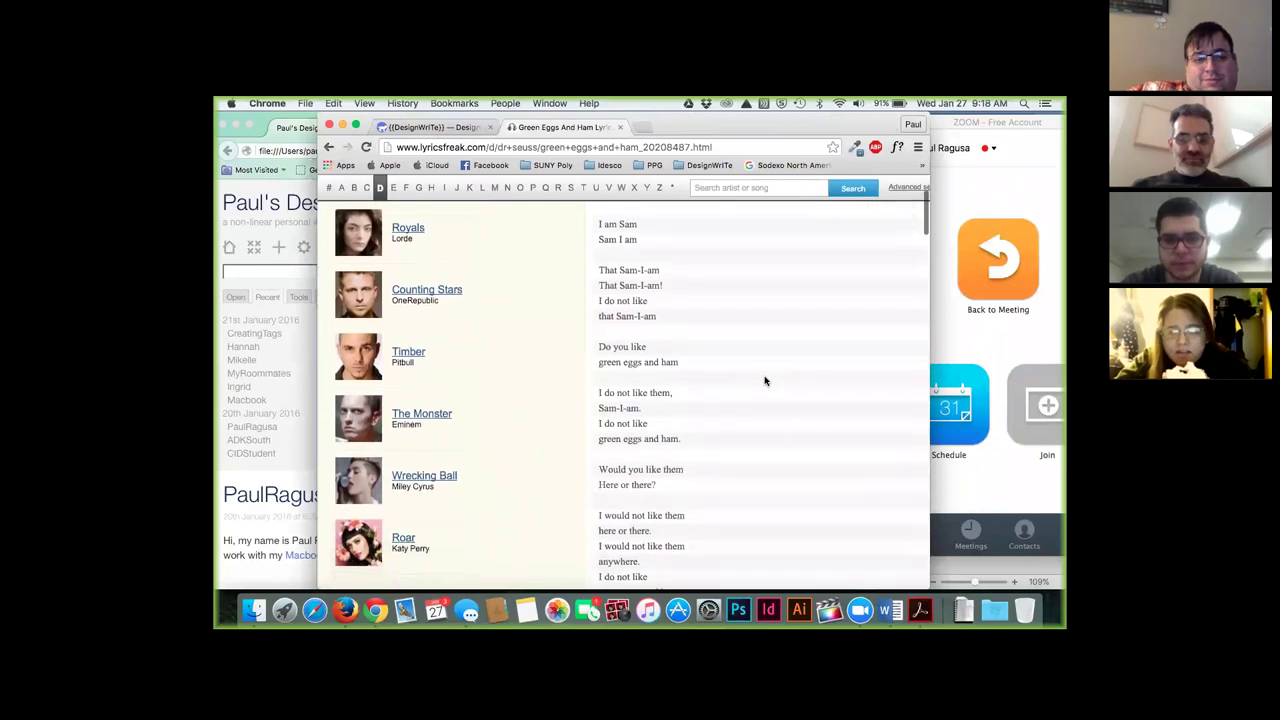
scroll(765, 380, "down", 4)
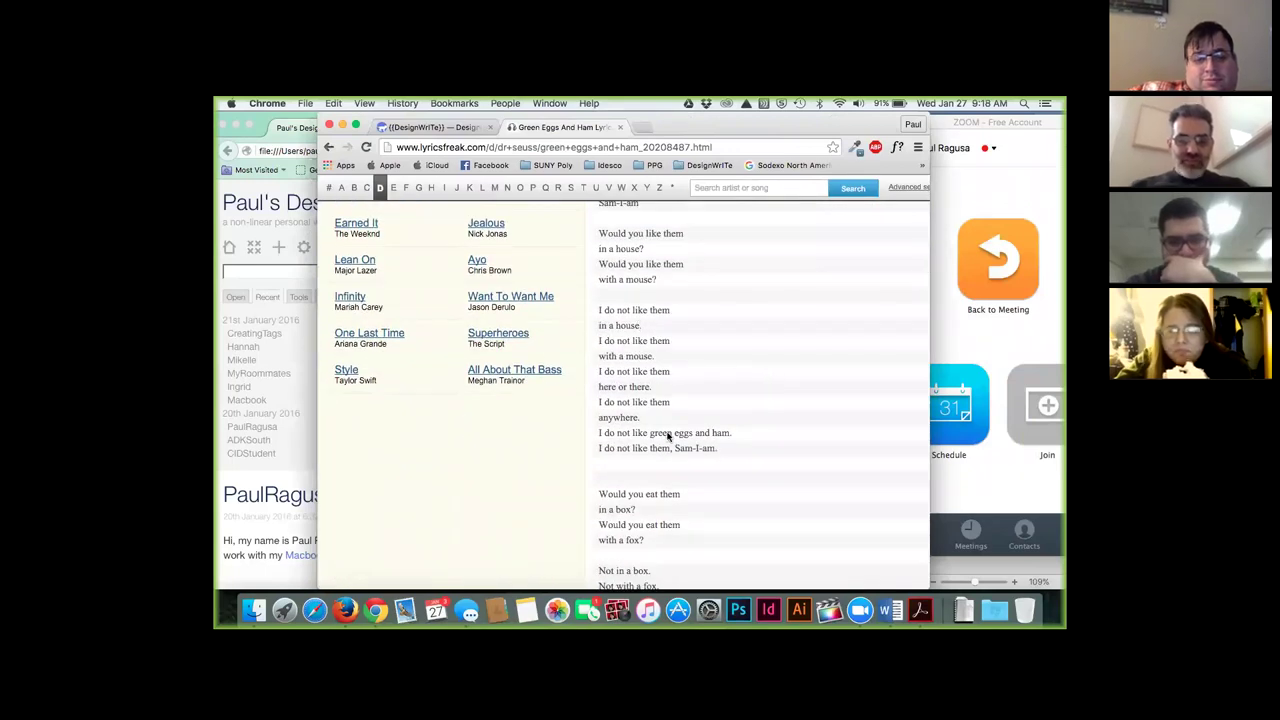
scroll(669, 433, "down", 2)
scroll(669, 433, "down", 3)
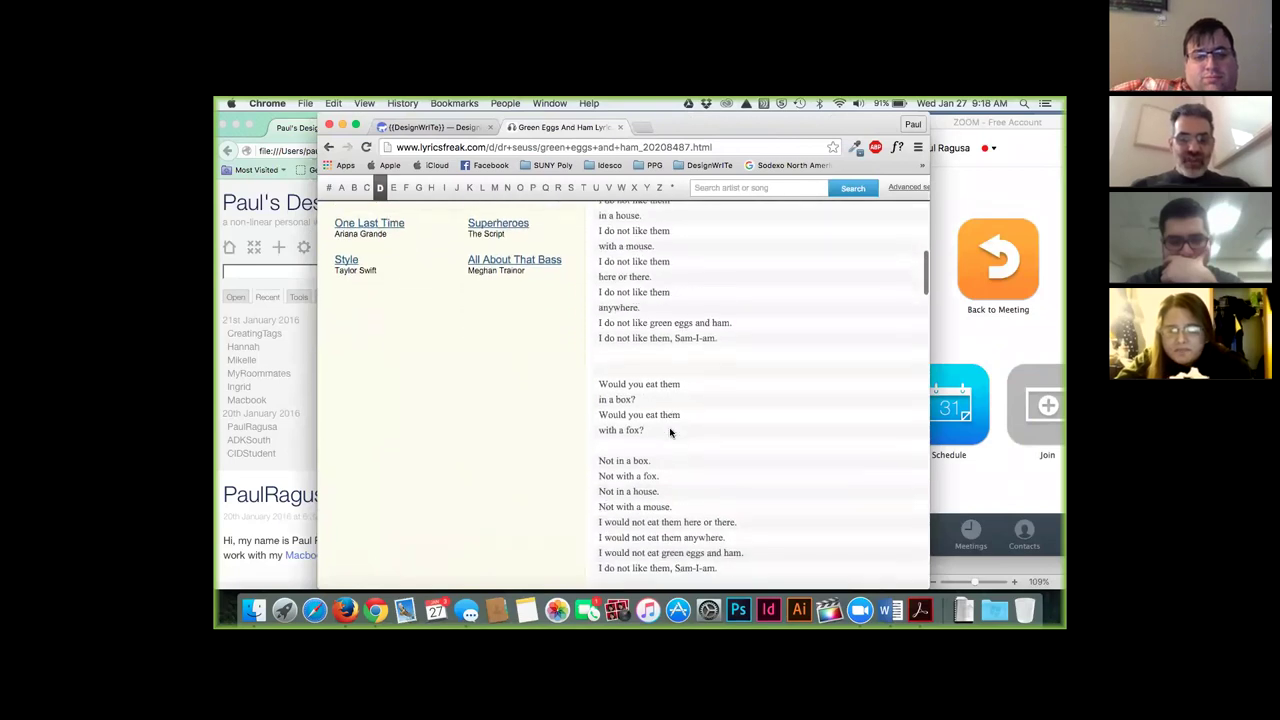
scroll(670, 432, "down", 1)
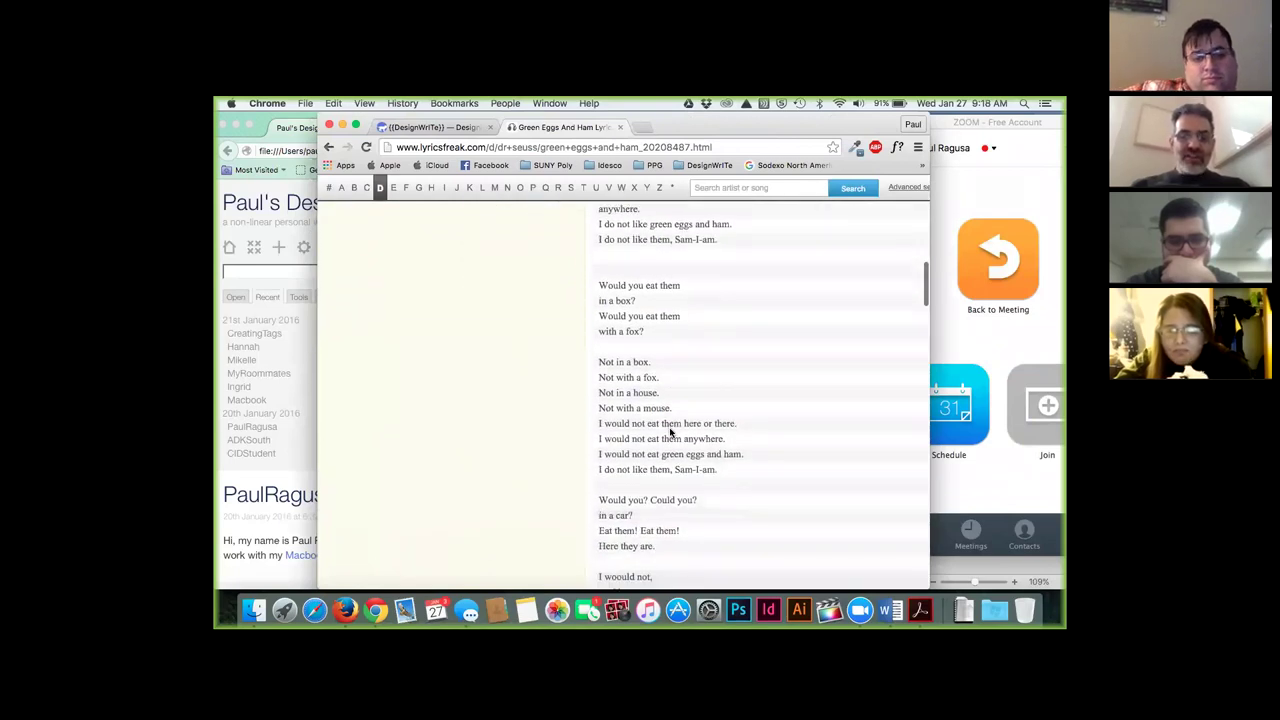
scroll(670, 432, "up", 1)
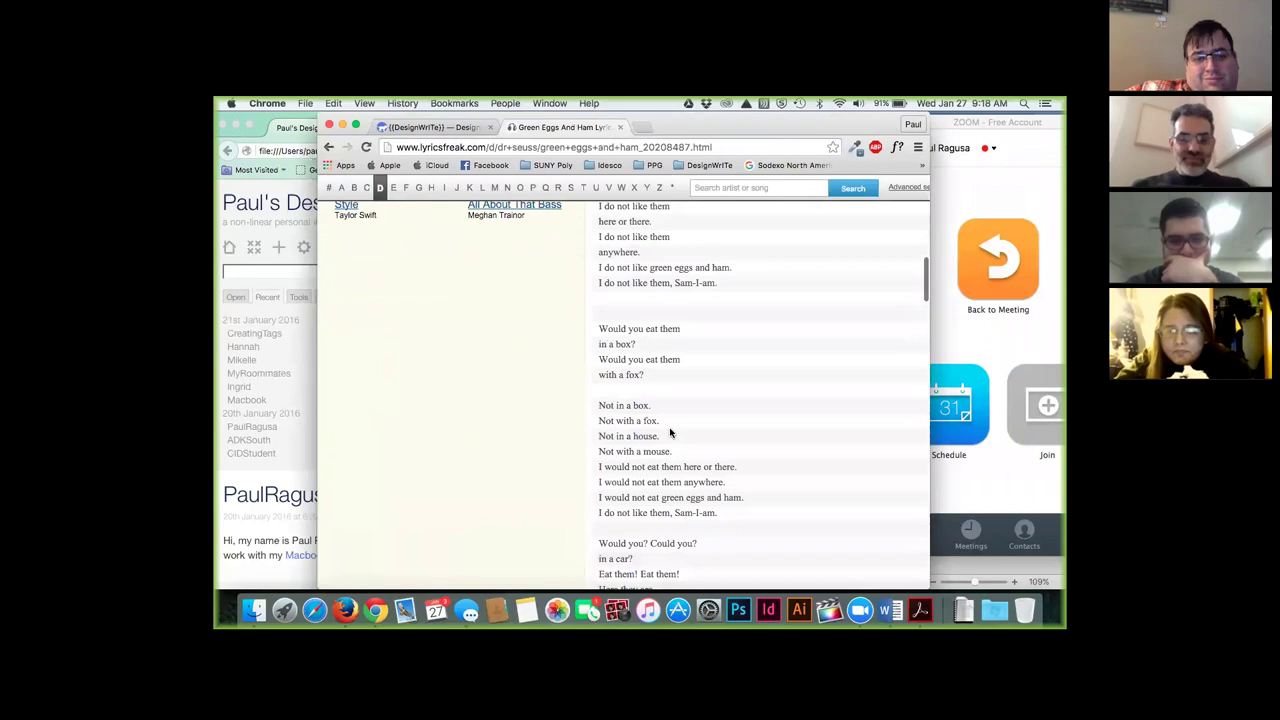
scroll(670, 432, "up", 2)
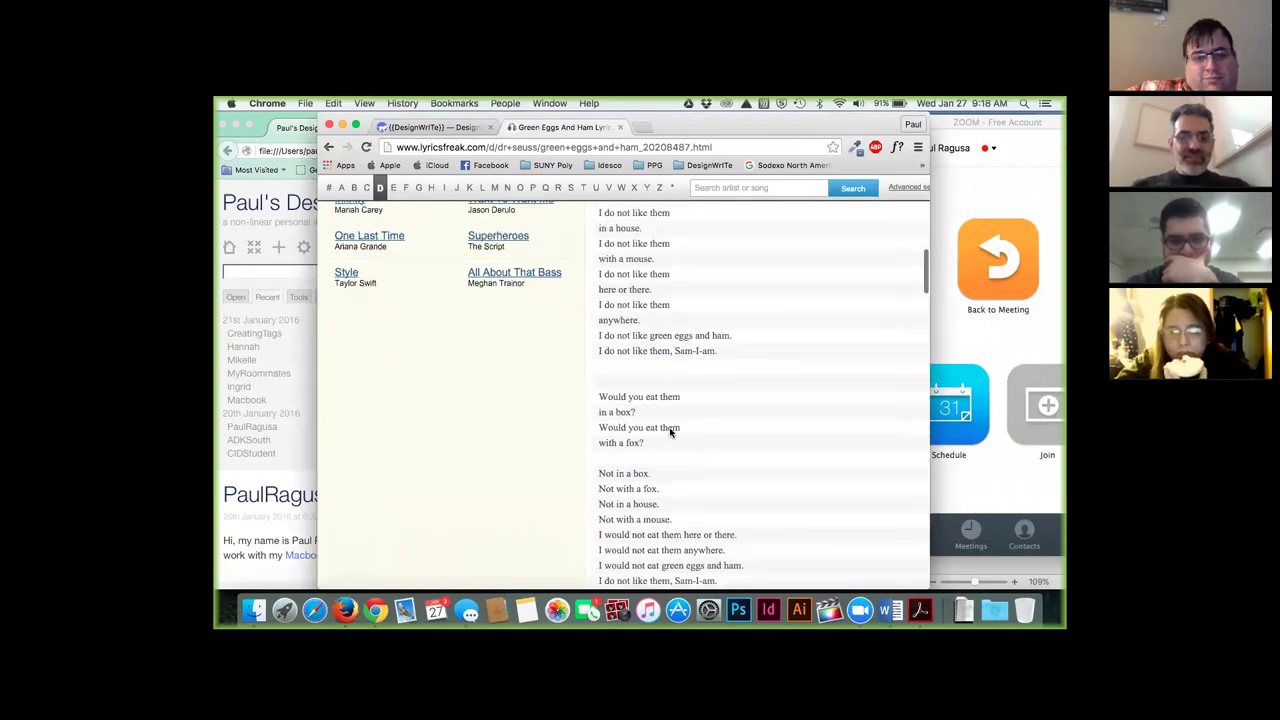
scroll(670, 432, "down", 3)
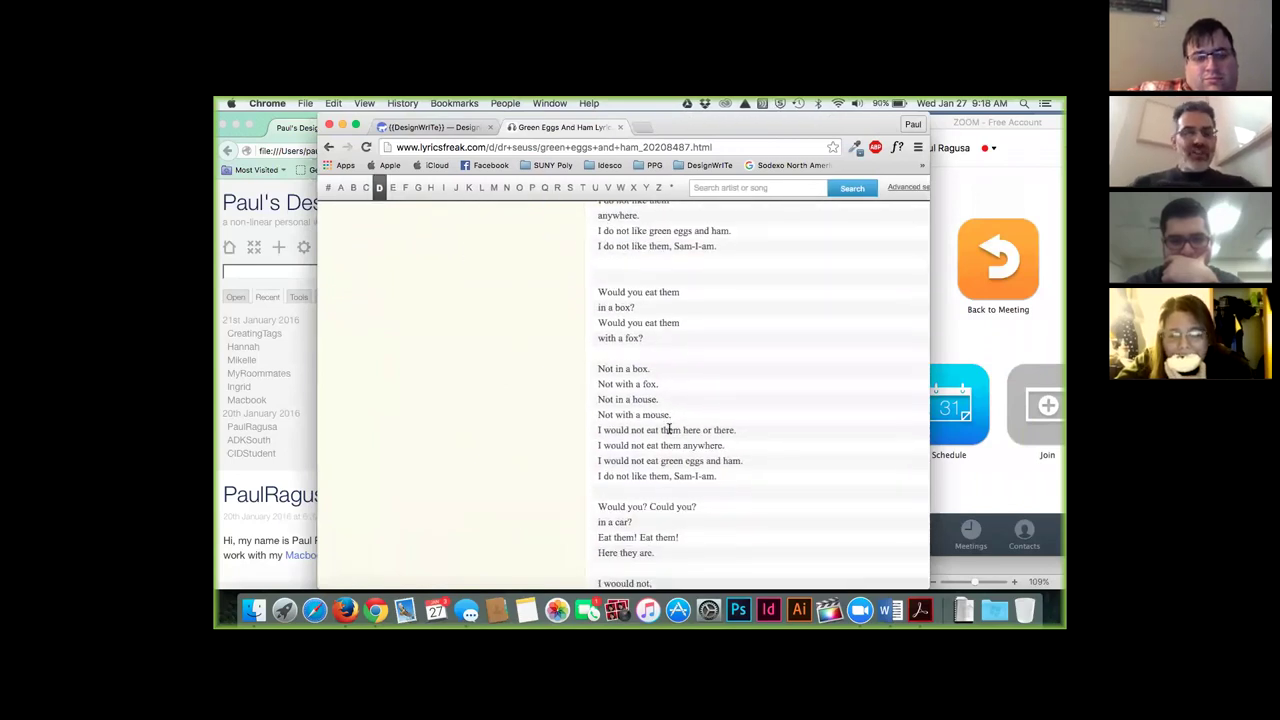
scroll(669, 430, "down", 2)
left_click(329, 148)
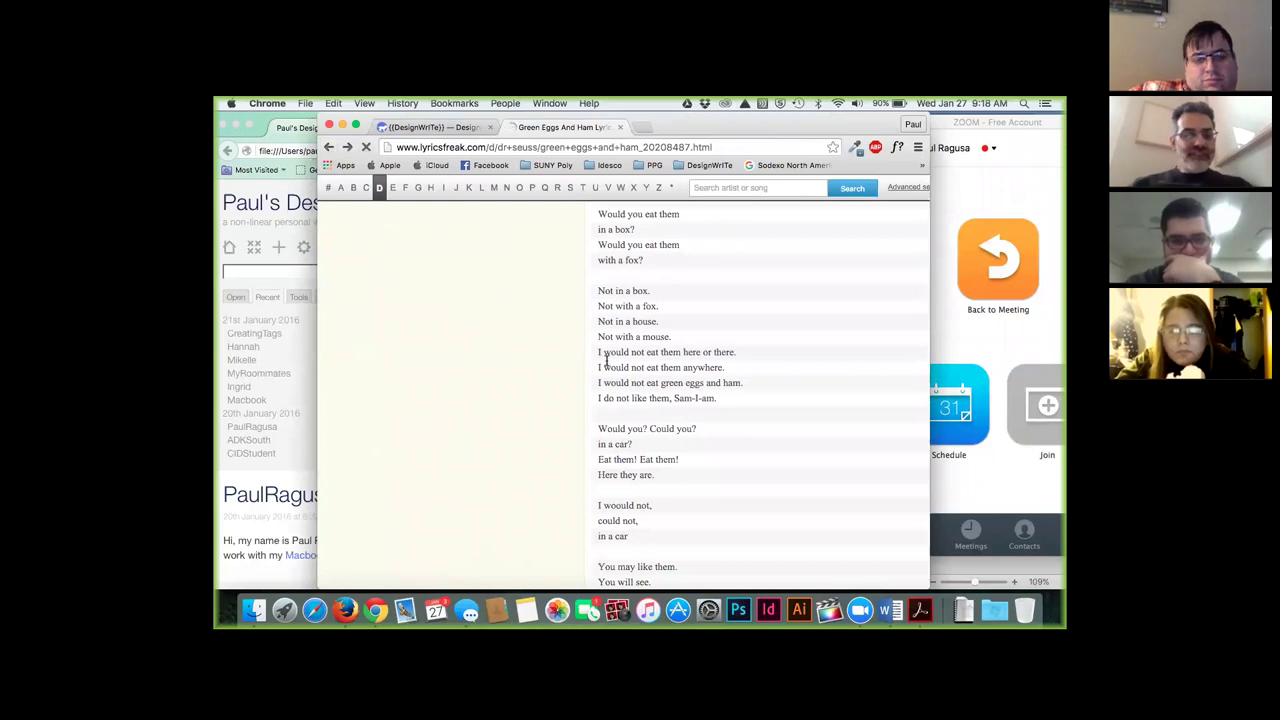
- Skim the search results, refine the web search to "green eggs and ham text", and open the "Seurfing with Seuss, Page 1" result
scroll(672, 435, "down", 5)
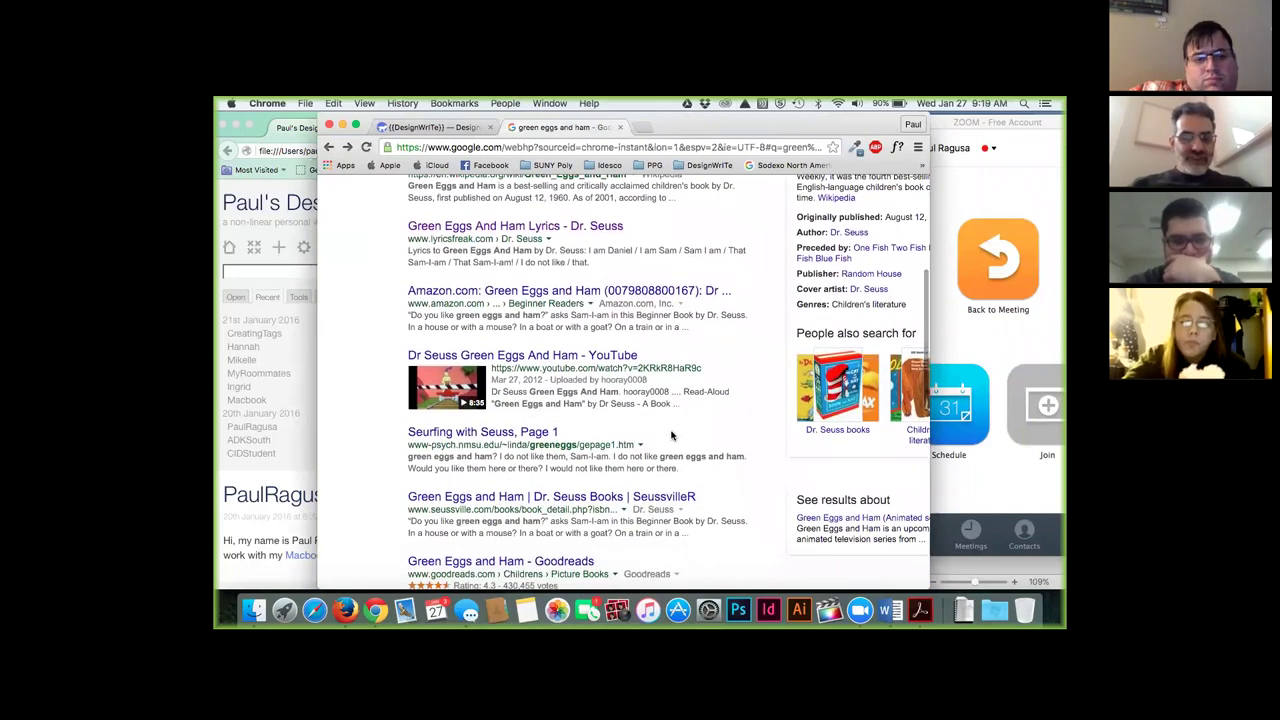
scroll(672, 435, "down", 1)
scroll(672, 430, "down", 2)
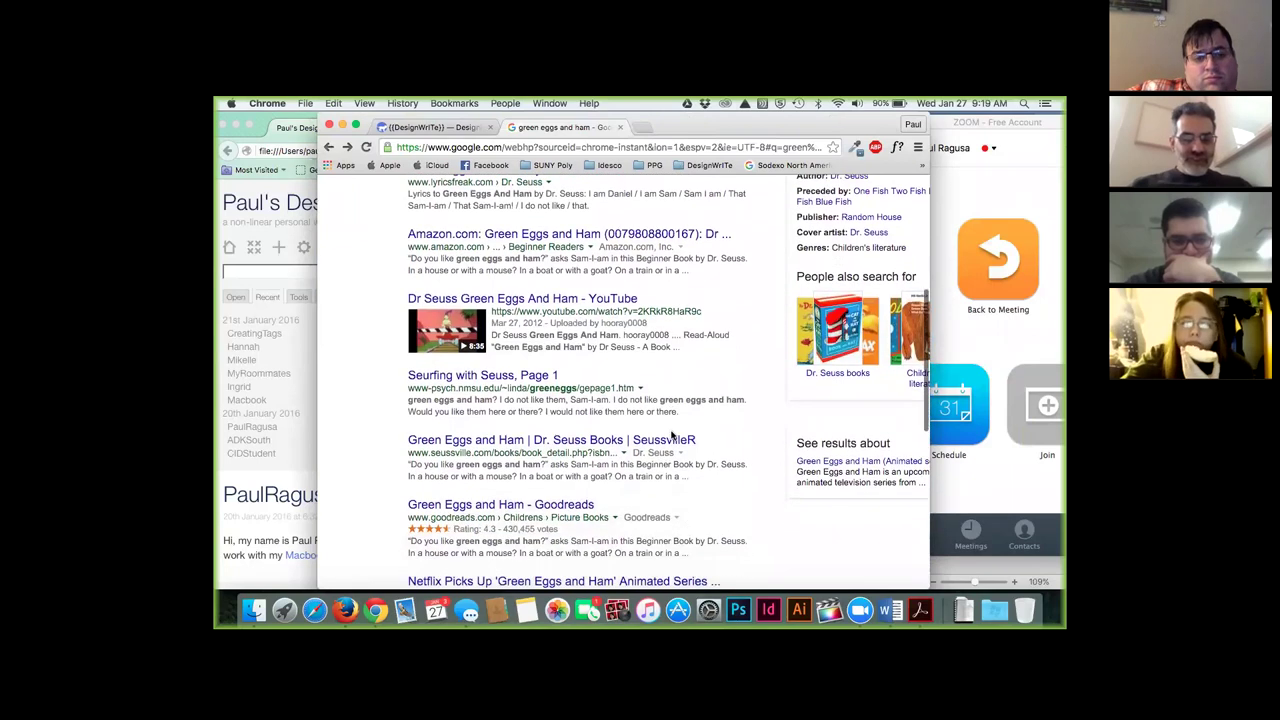
scroll(672, 435, "up", 8)
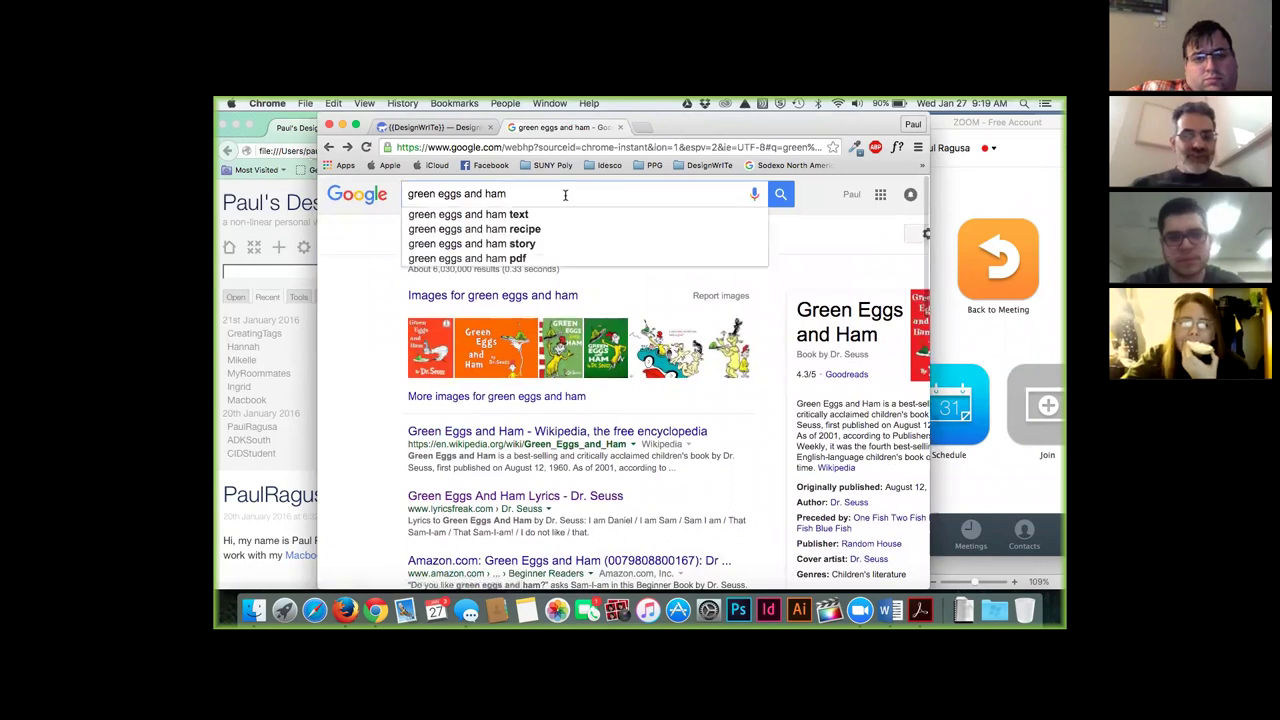
left_click(546, 212)
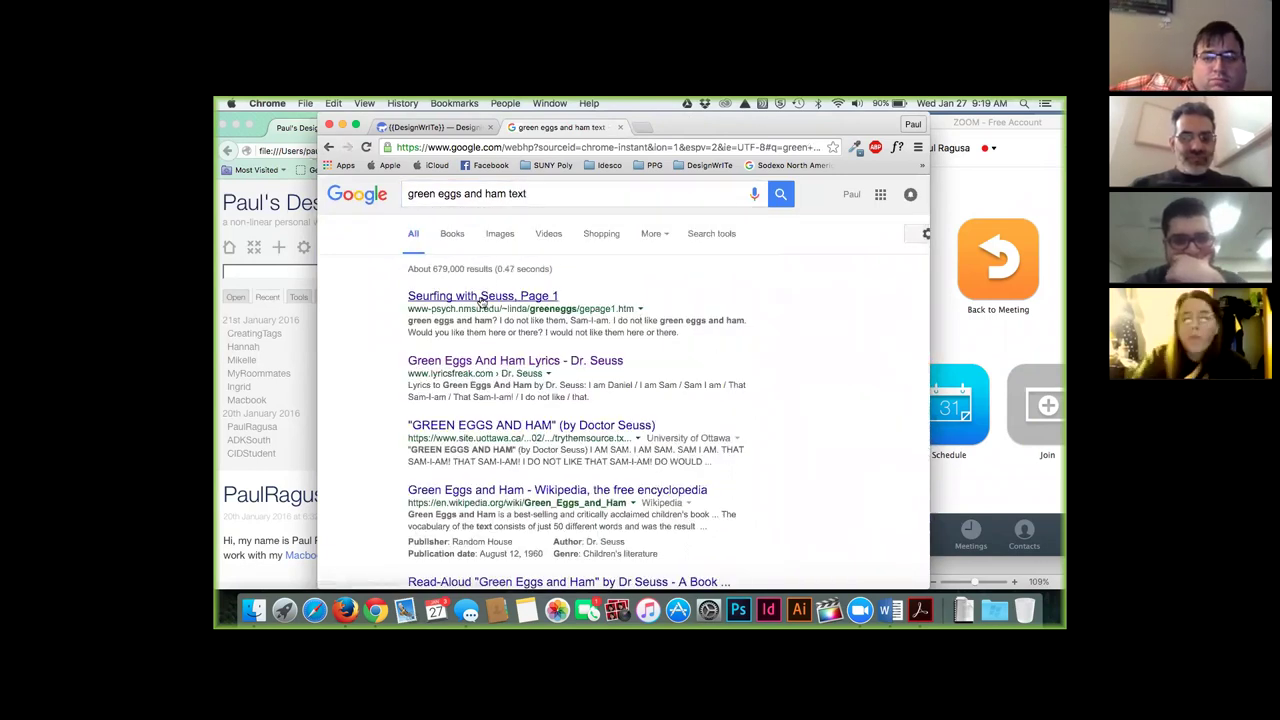
left_click(540, 296)
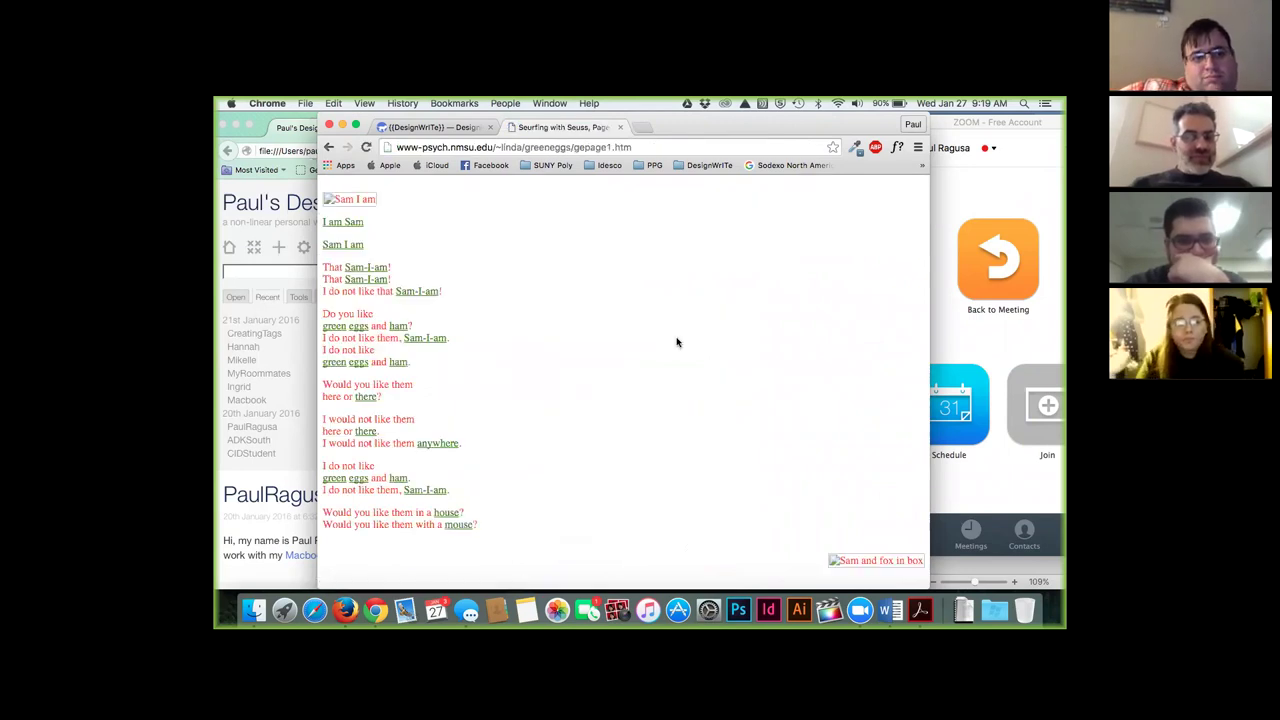
- Look through the Seurfing with Seuss page, try its "Sam I am" link, and return to the text
scroll(676, 342, "down", 5)
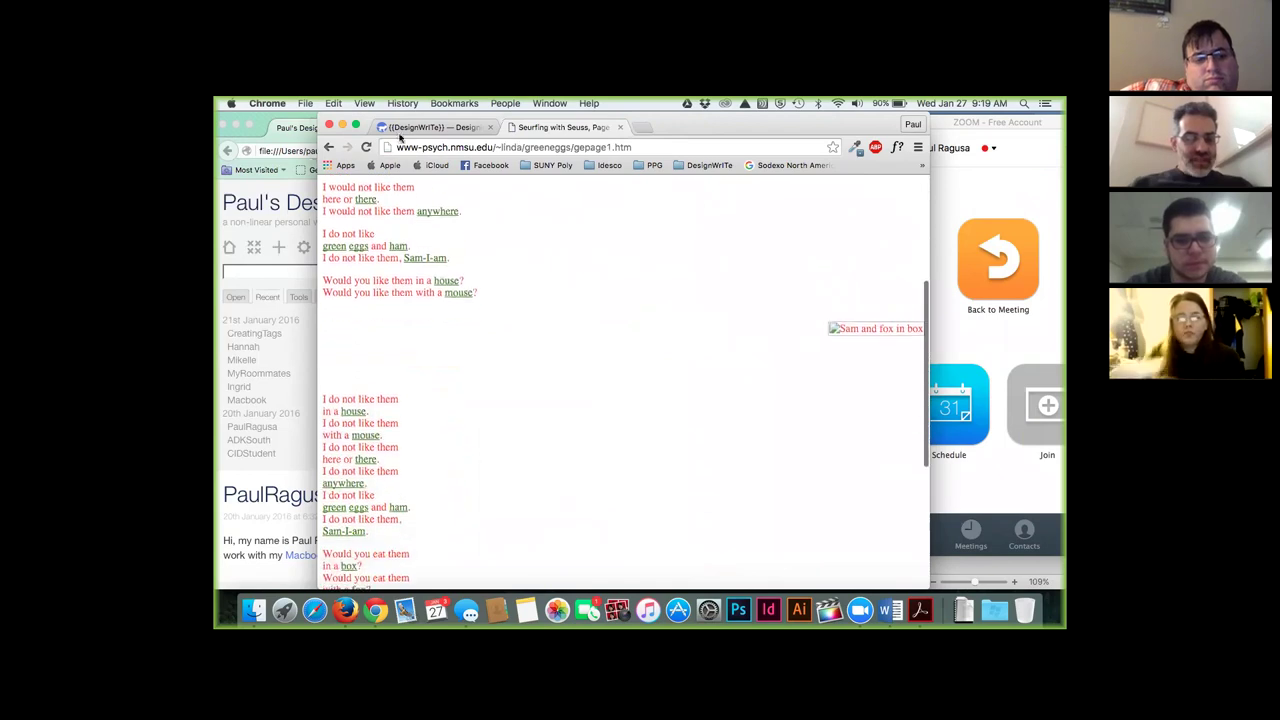
scroll(517, 351, "up", 5)
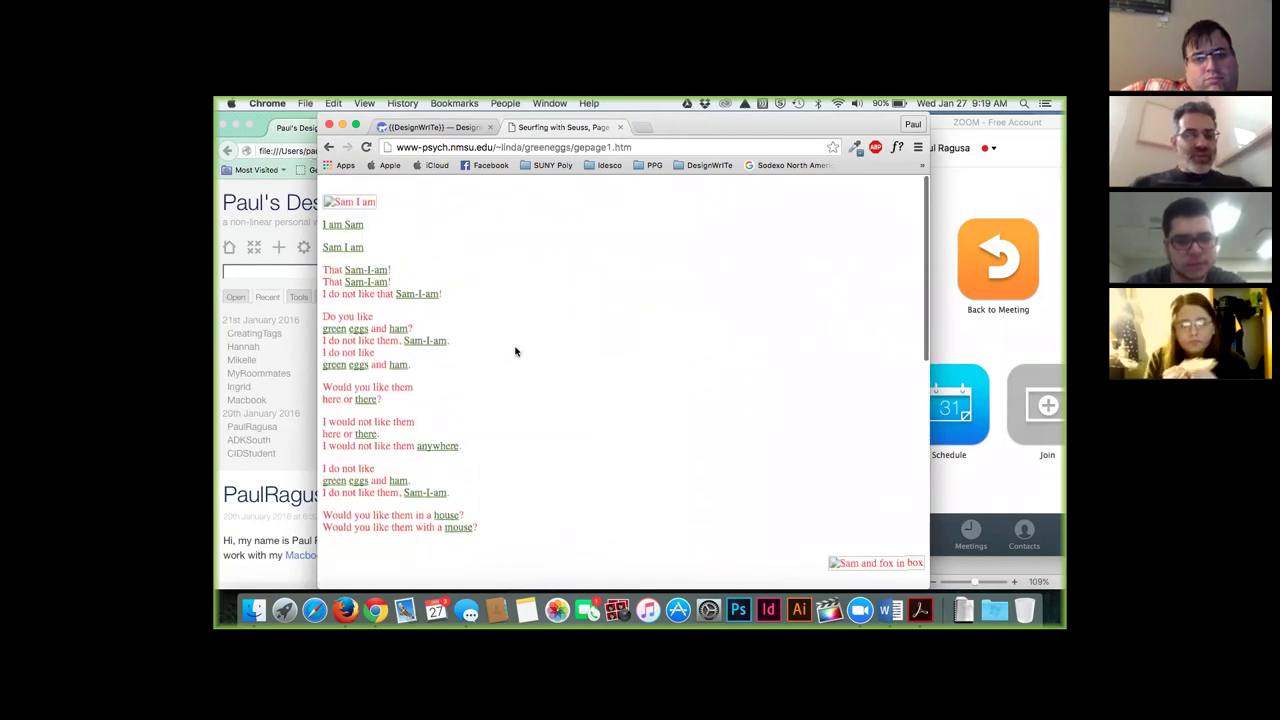
left_click(350, 246)
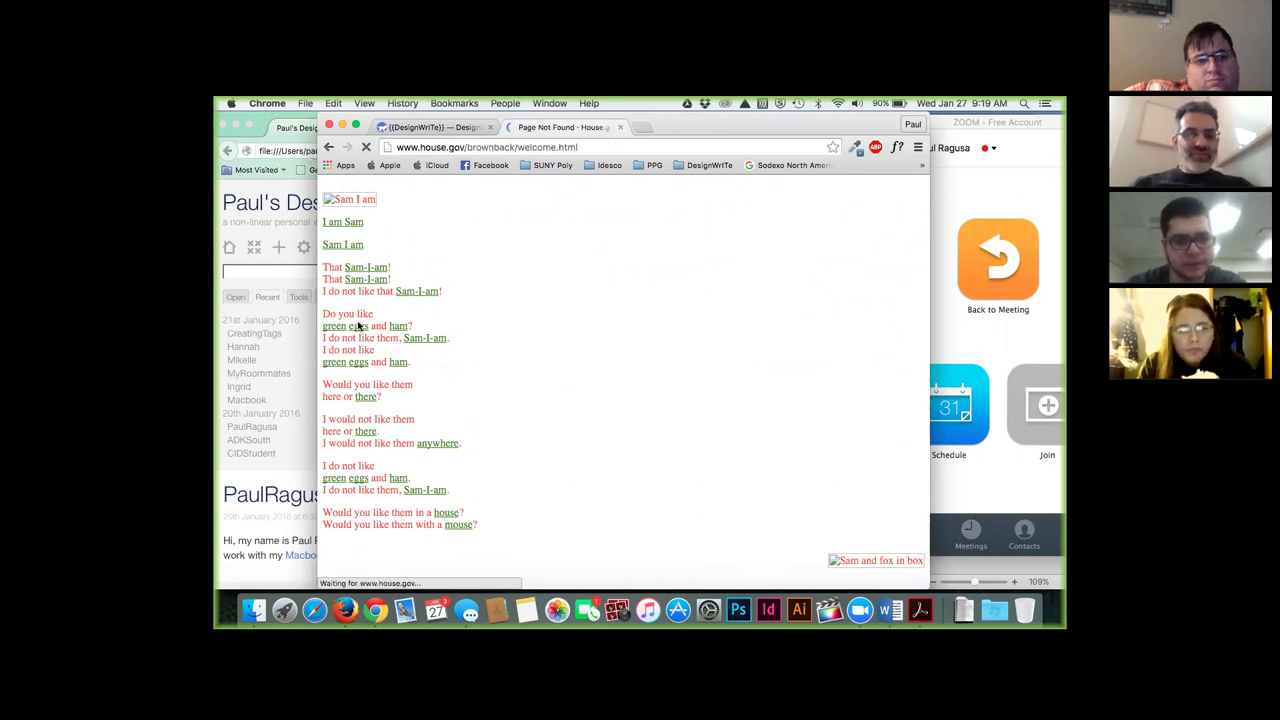
left_click(327, 149)
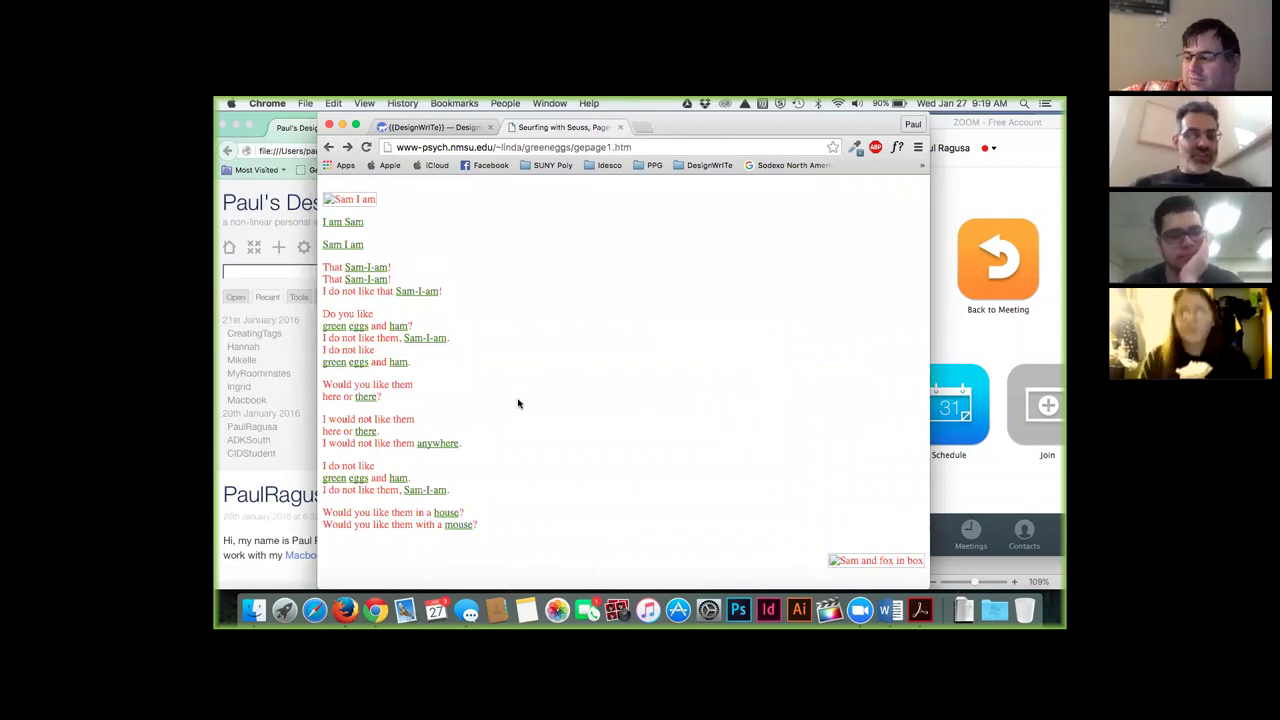
scroll(517, 403, "down", 5)
scroll(517, 403, "up", 5)
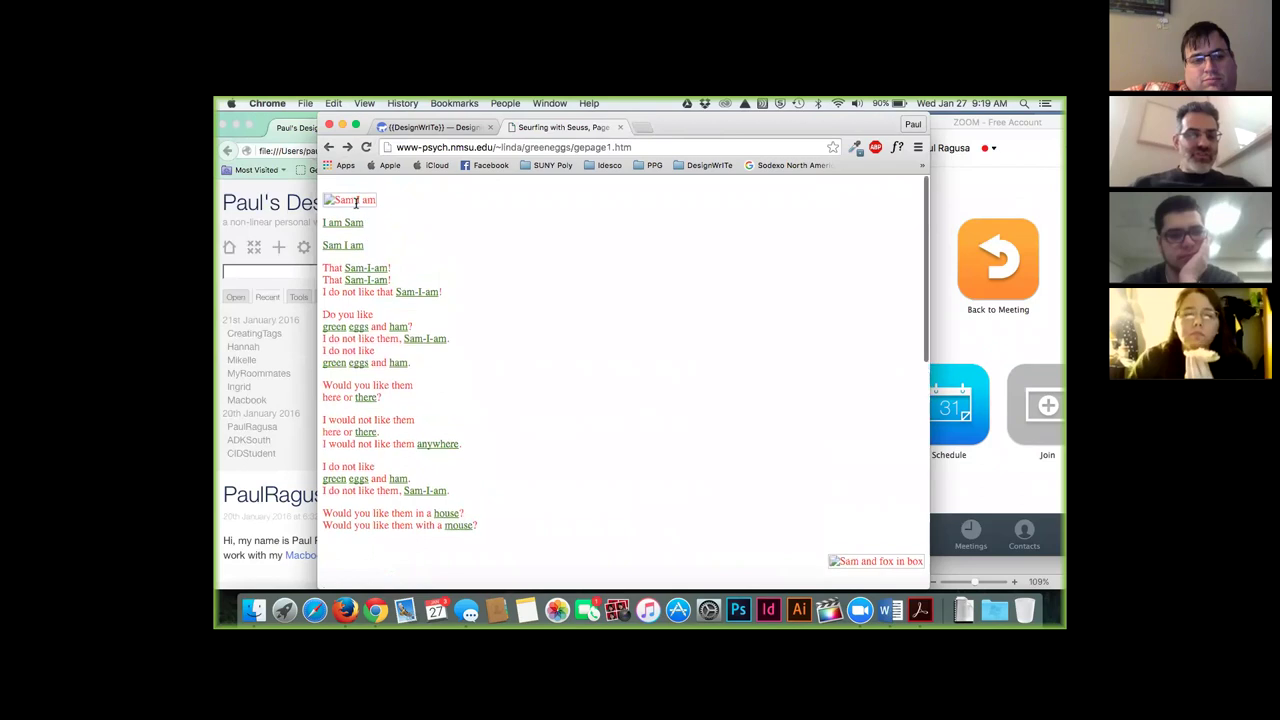
- Copy the passage from "I am Sam" through "Would you like them with a mouse?"
left_click_drag(320, 225, 498, 411)
key("cmd+c")
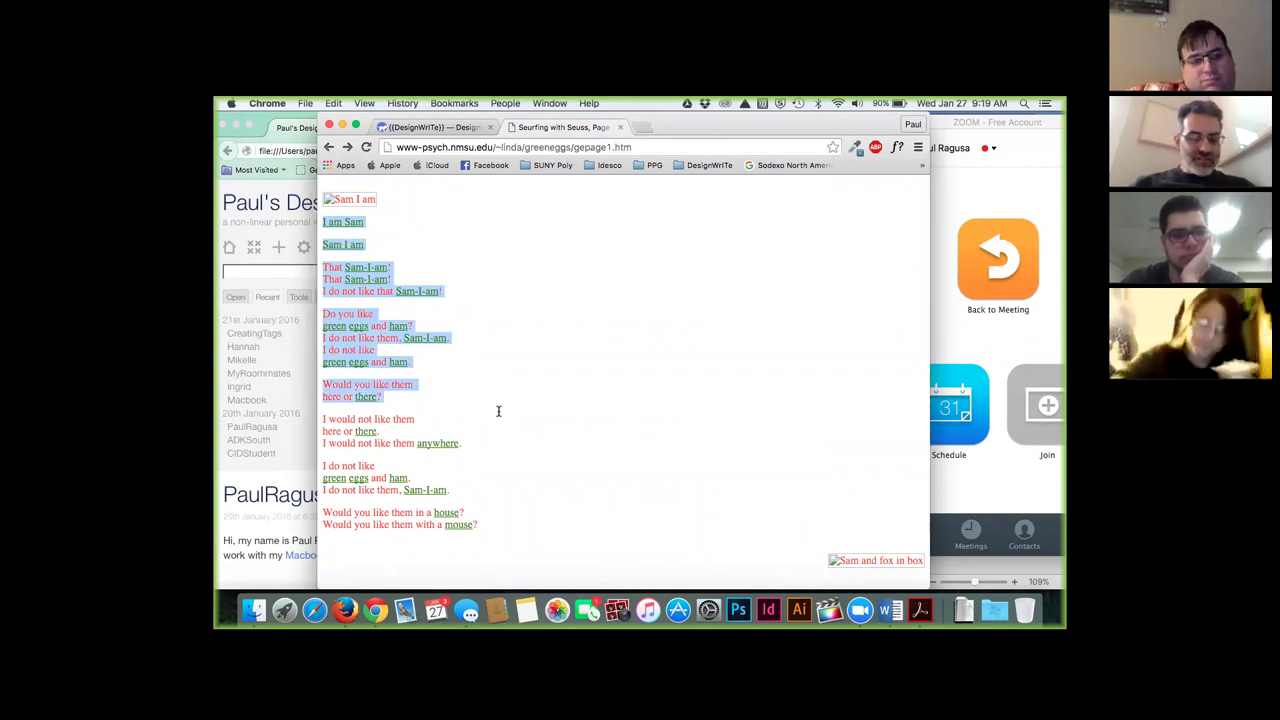
left_click_drag(485, 526, 324, 227)
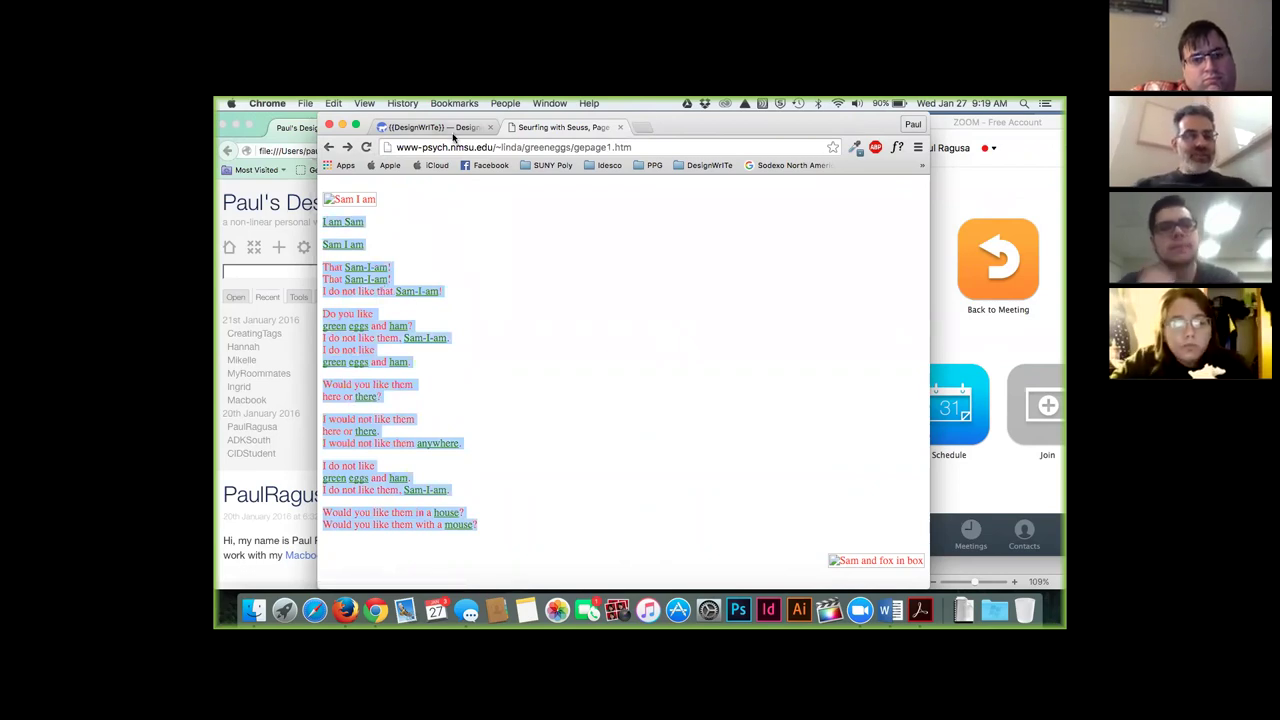
- Switch to the TiddlyWiki in Firefox, create a new tiddler, and paste the copied passage as its text
left_click(297, 132)
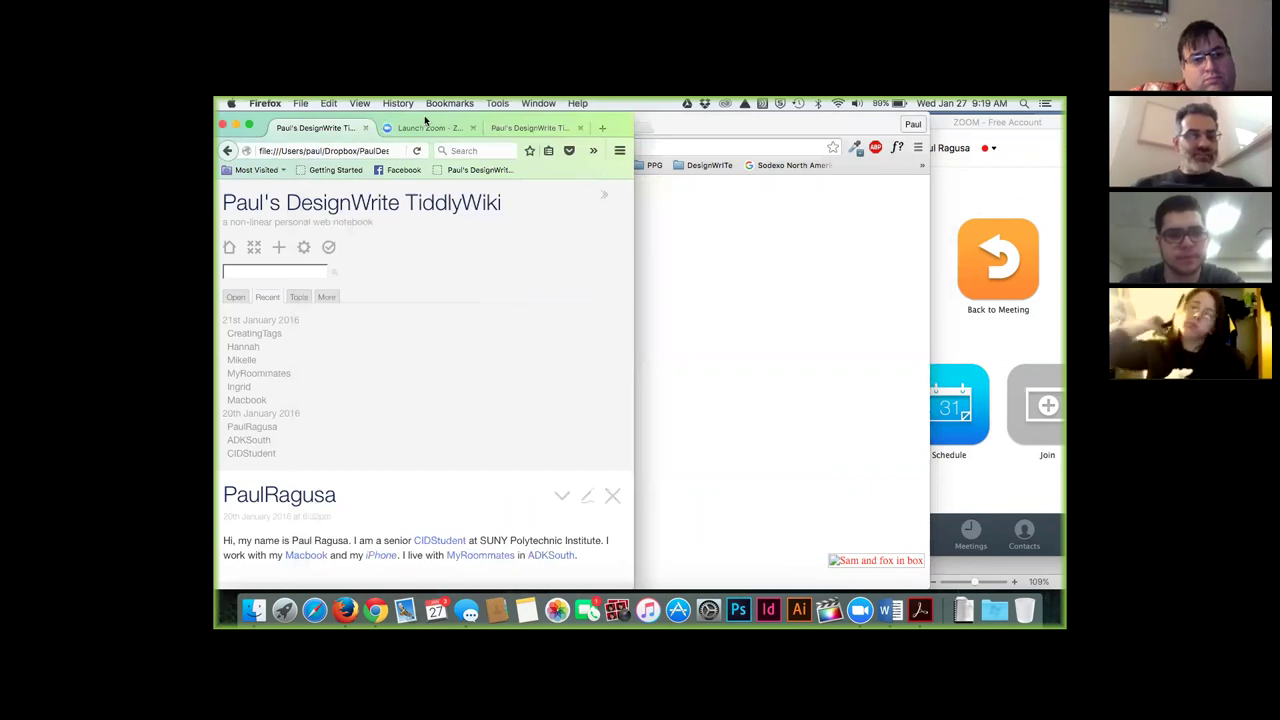
left_click(279, 247)
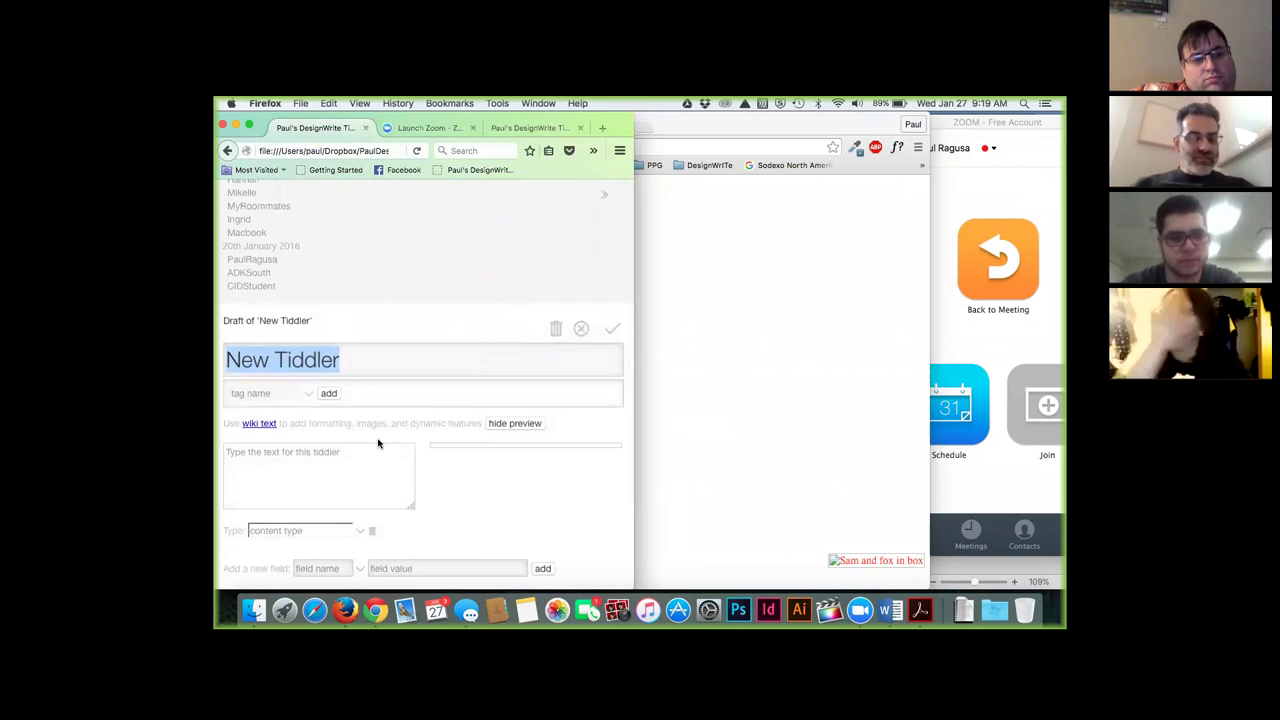
left_click(329, 464)
key("cmd+v")
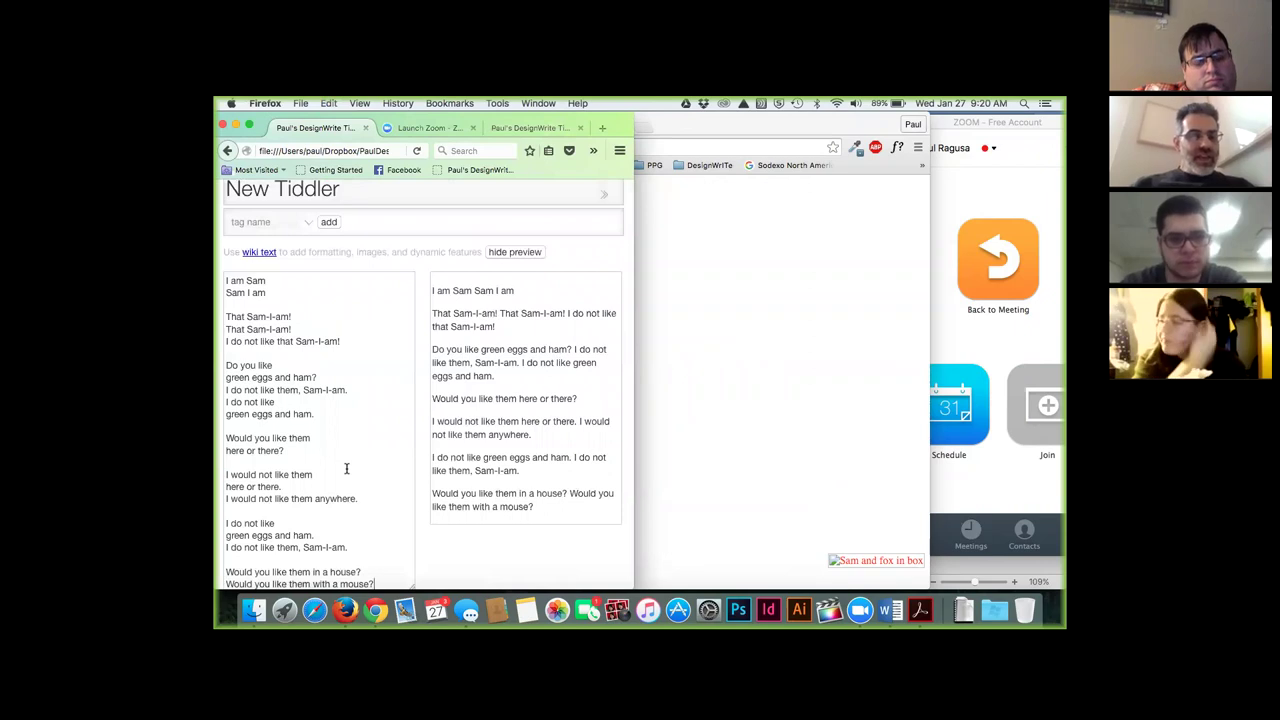
- Replace the new tiddler's default title with GreenEggsandHamText
scroll(346, 468, "up", 2)
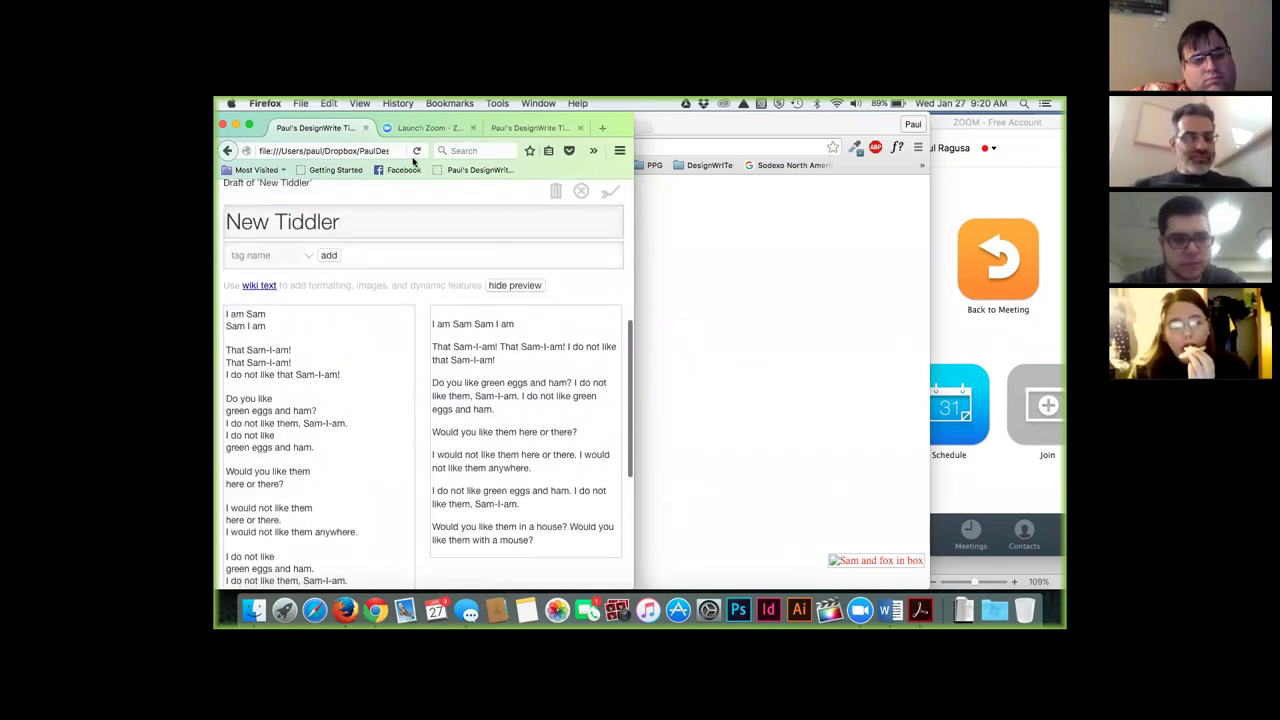
left_click(381, 215)
type("Gr")
key("BackSpace")
key("BackSpace")
key("BackSpace")
key("BackSpace")
key("BackSpace")
key("BackSpace")
key("BackSpace")
key("BackSpace")
key("BackSpace")
key("BackSpace")
key("BackSpace")
key("BackSpace")
key("BackSpace")
type("G")
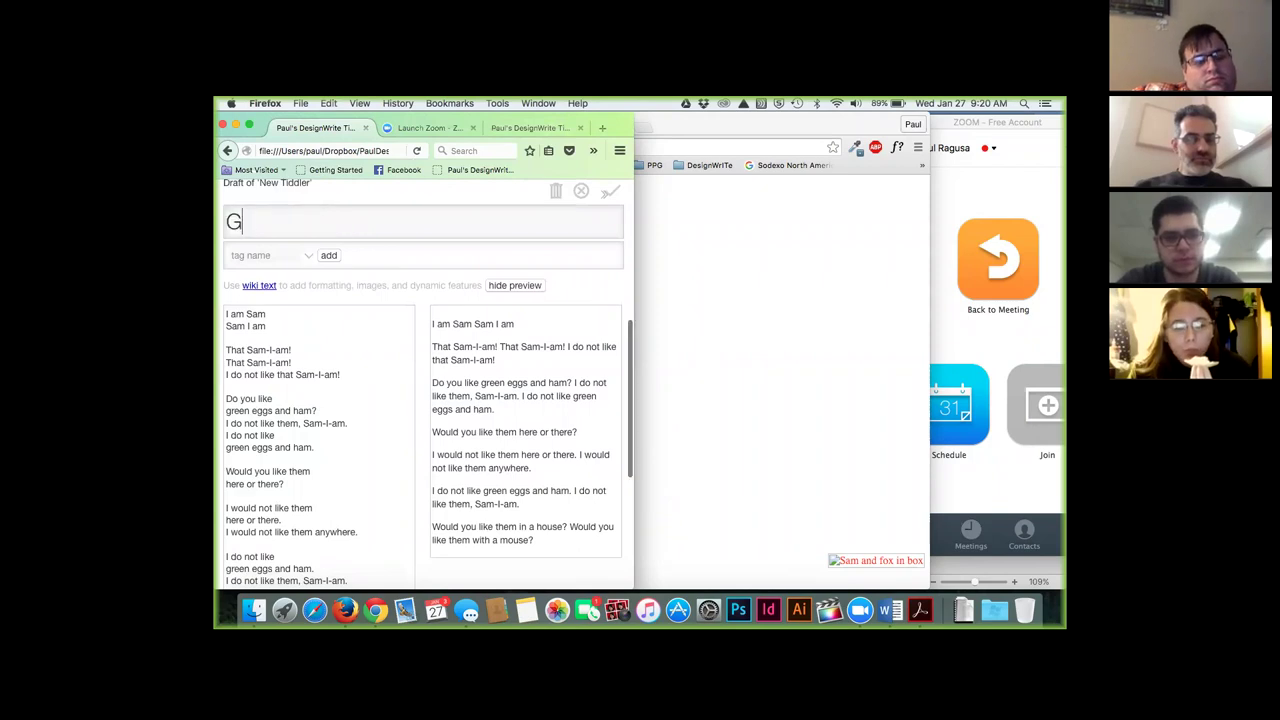
type("reenEggsandHam")
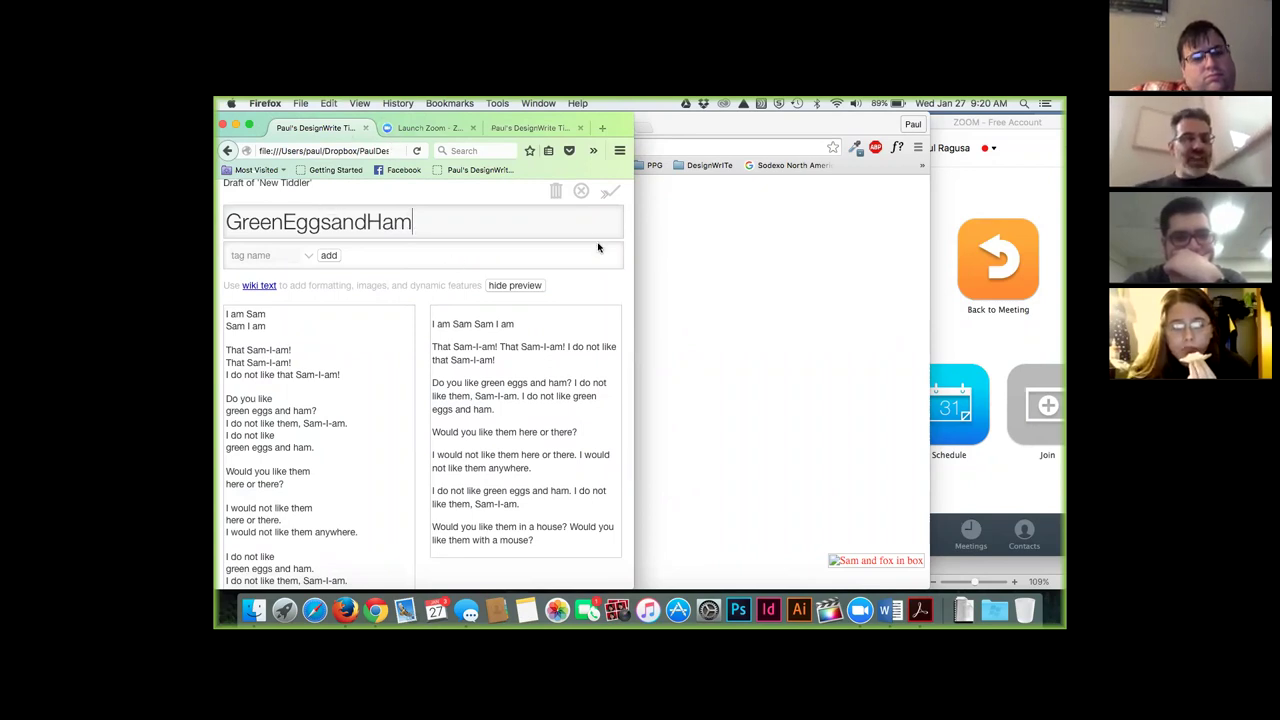
type("Text")
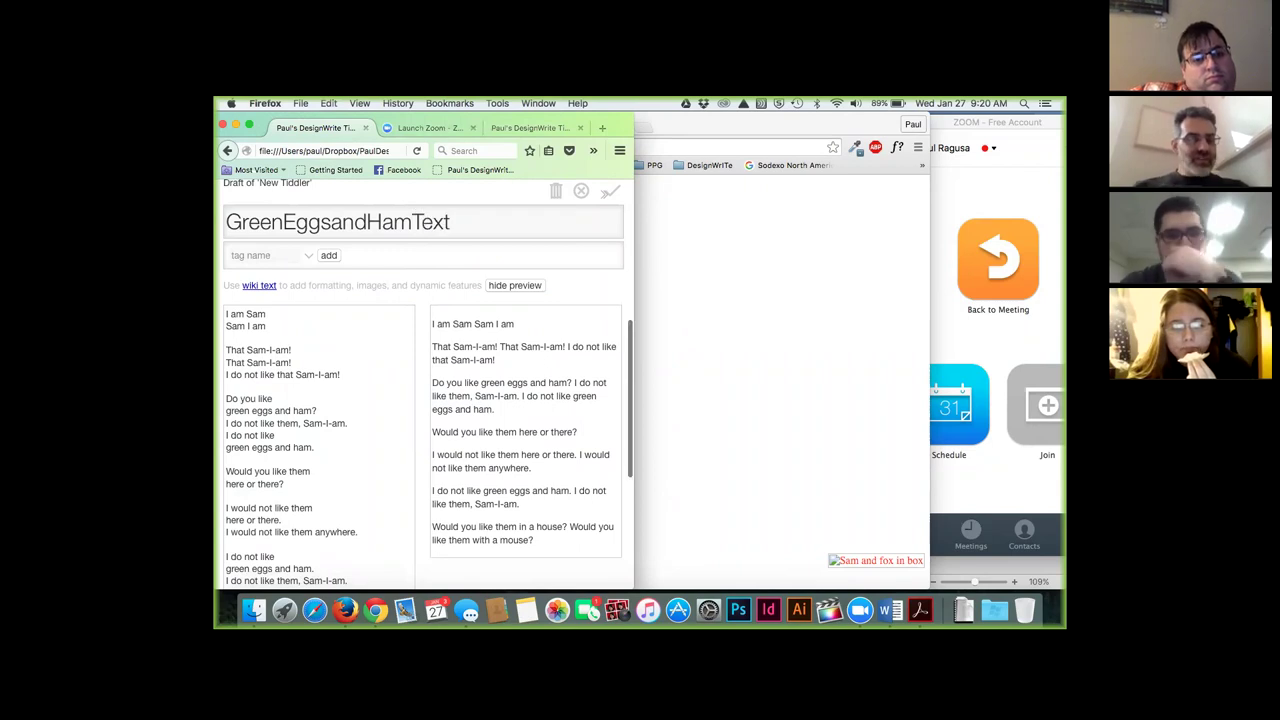
- Add the tag GreenEggs to the new tiddler
left_click(298, 258)
type("Gre")
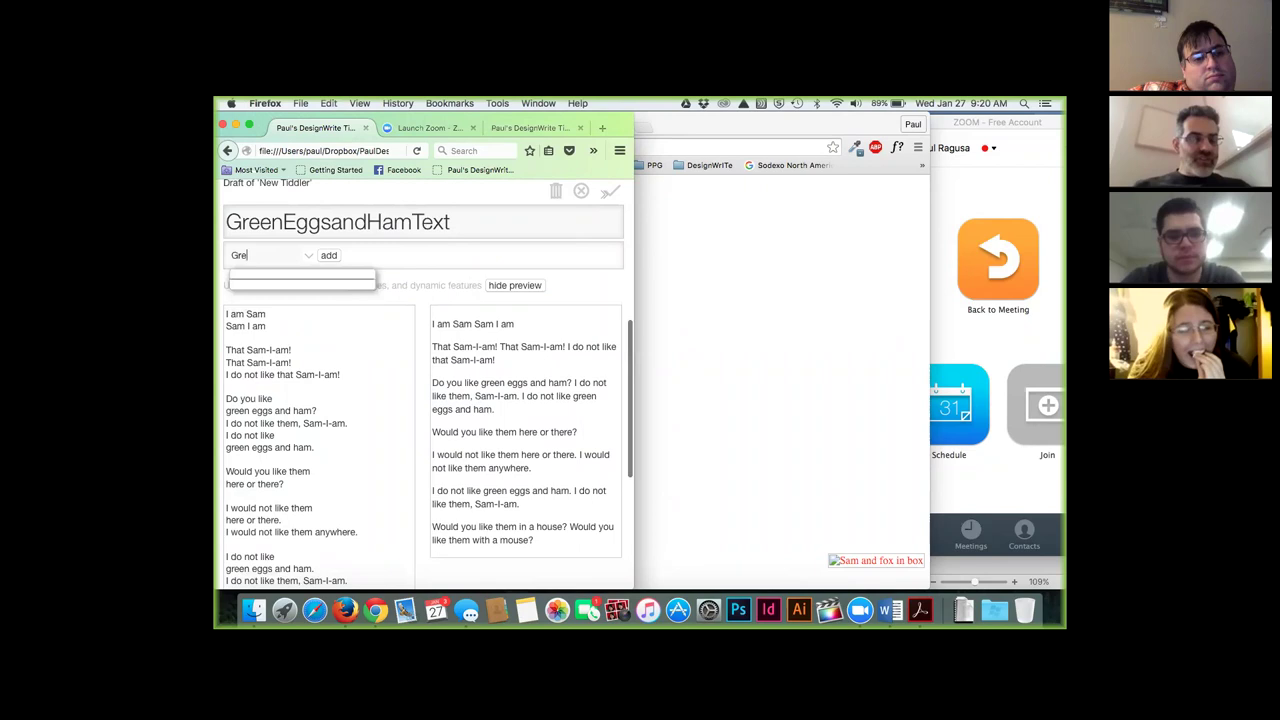
key("BackSpace")
key("BackSpace")
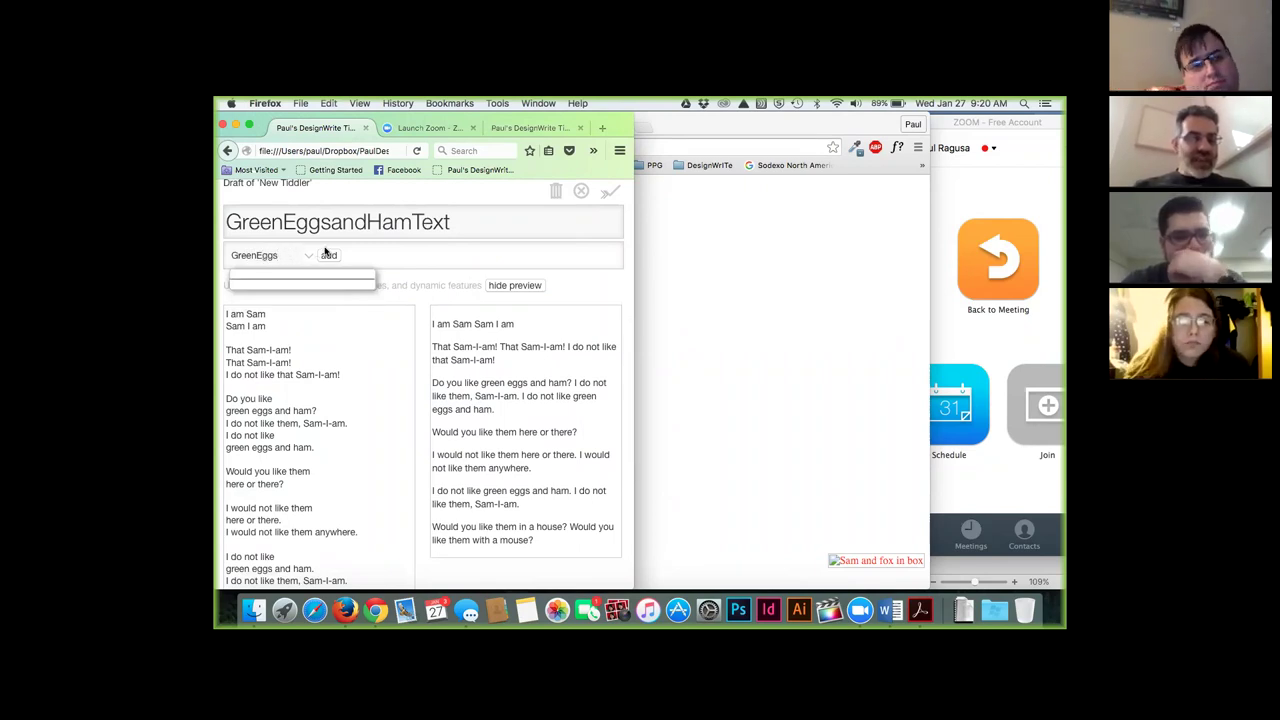
left_click(329, 255)
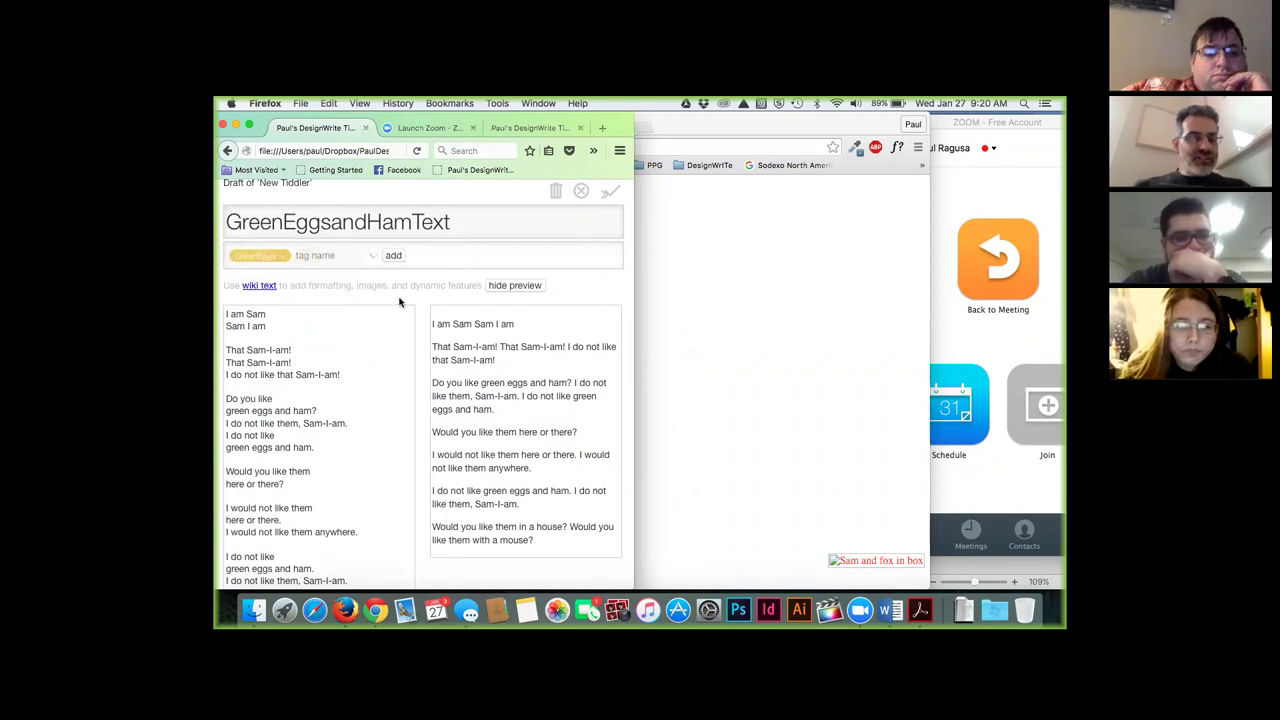
- Capitalise the "and" in the tiddler's title so it reads GreenEggsAndHamText
left_click(343, 222)
key("BackSpace")
type("A")
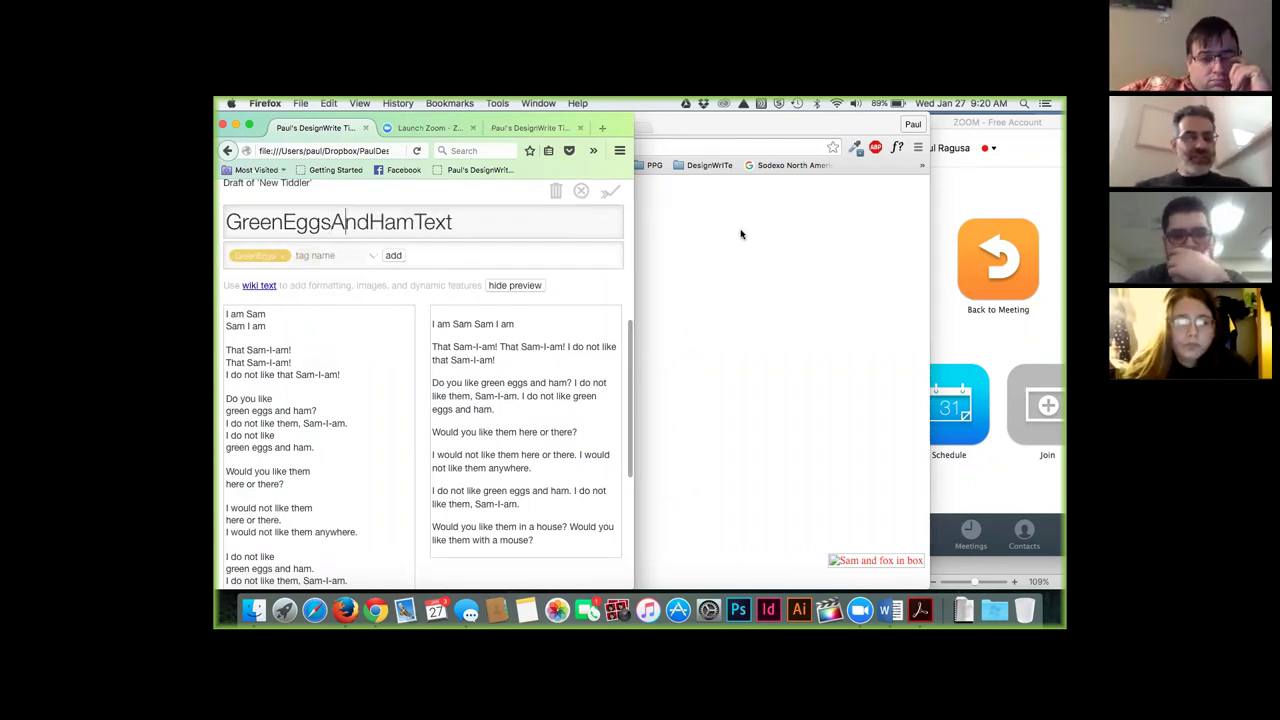
- Copy the Seurfing with Seuss page's web address from Chrome, return to the TiddlyWiki in Firefox, and widen its window
left_click(741, 234)
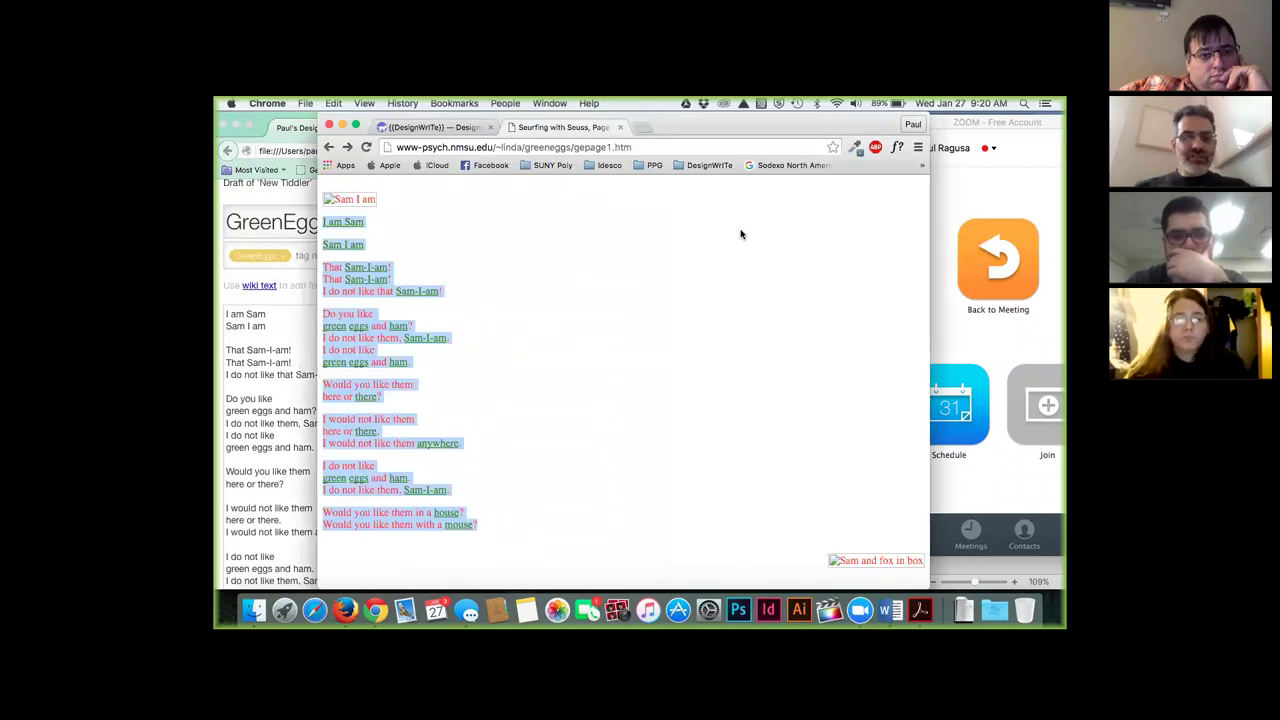
left_click(517, 147)
key("super+c")
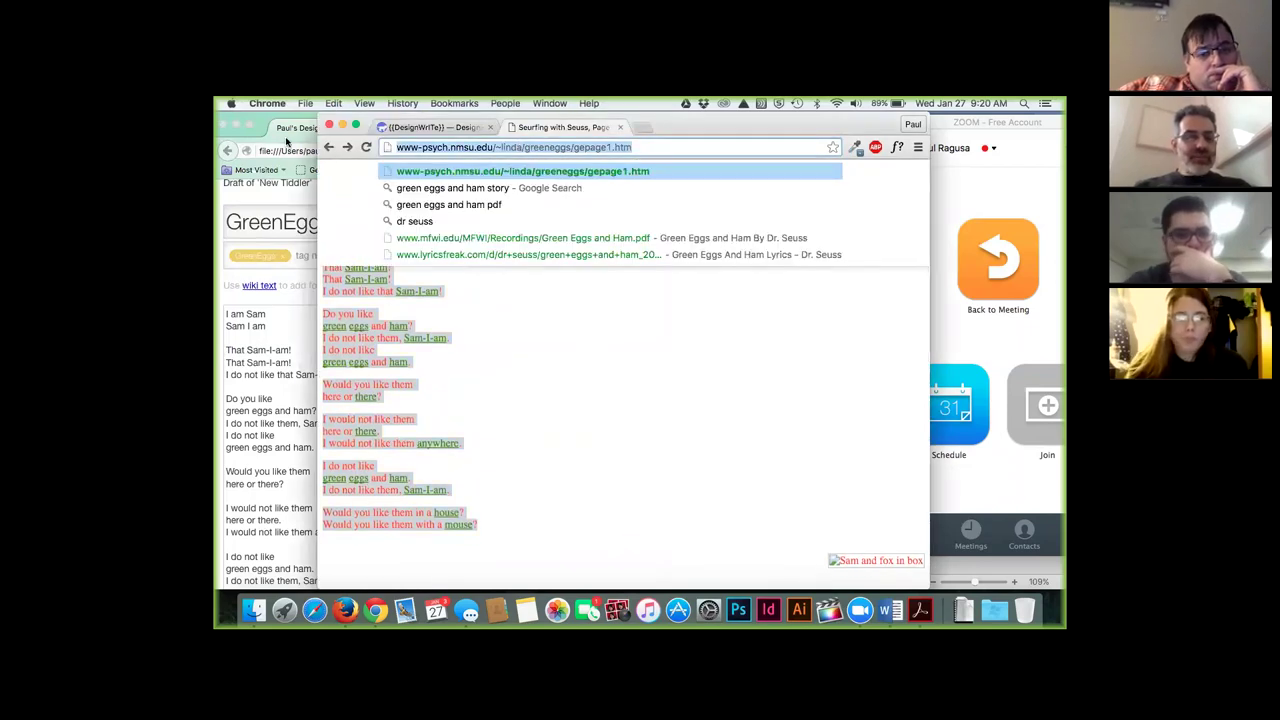
left_click(259, 119)
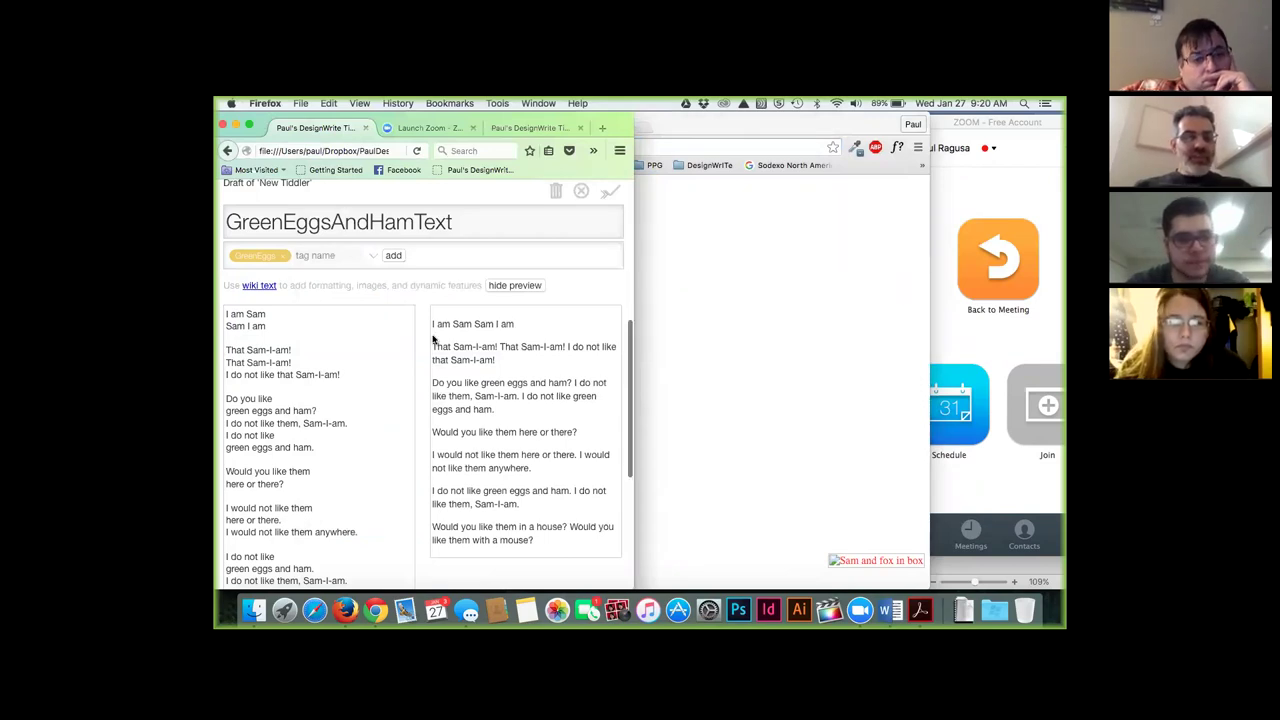
left_click_drag(633, 259, 1062, 280)
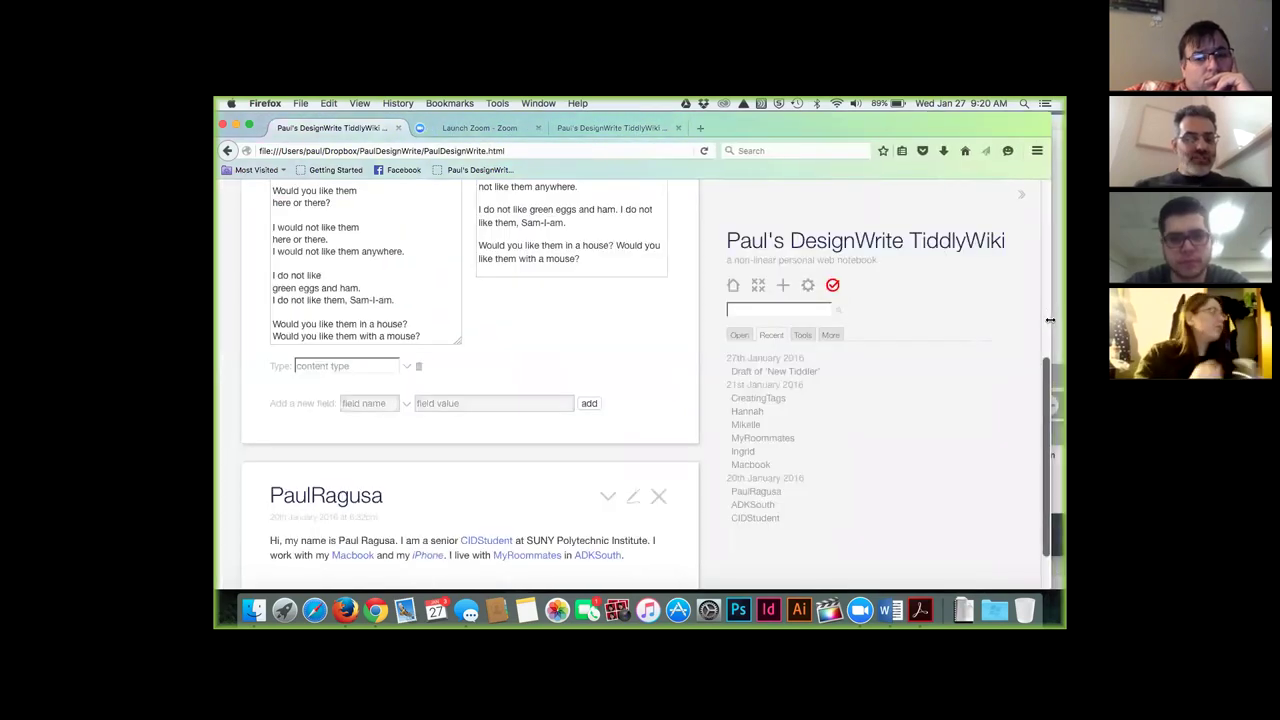
- Paste the copied Seurfing with Seuss page address as the value of a new field on the GreenEggsAndHamText tiddler
scroll(601, 398, "up", 3)
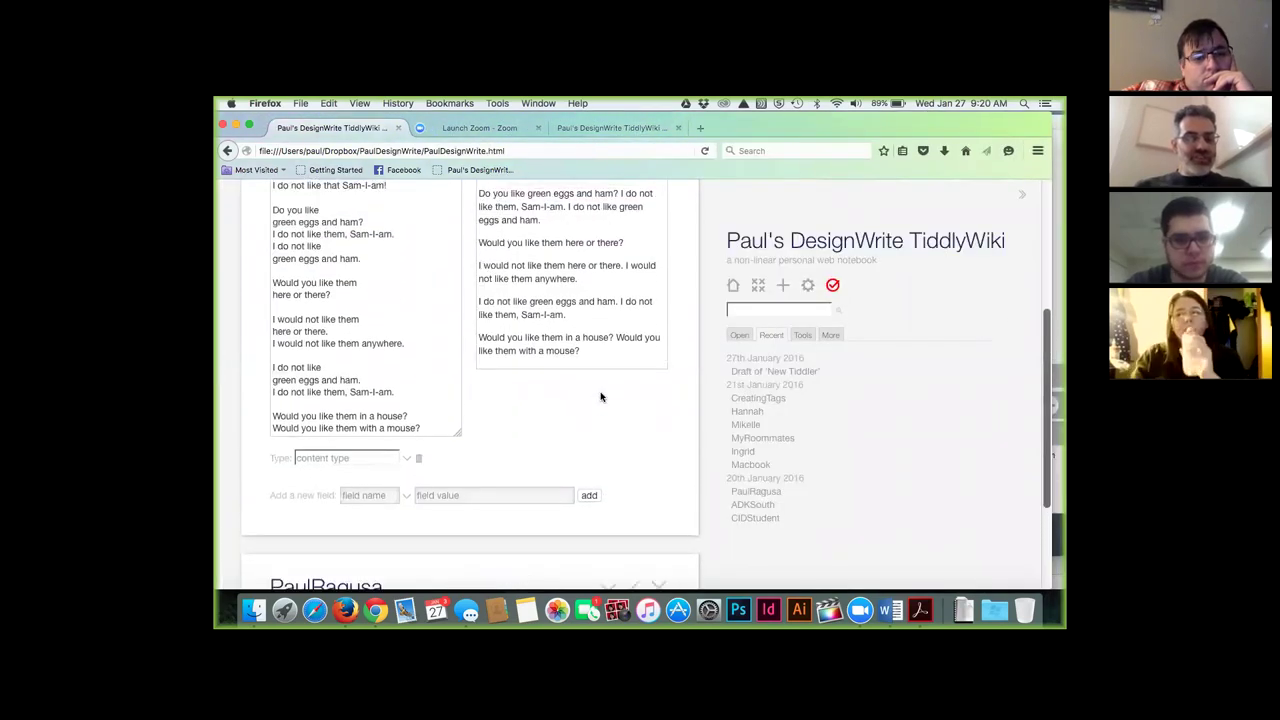
left_click(375, 537)
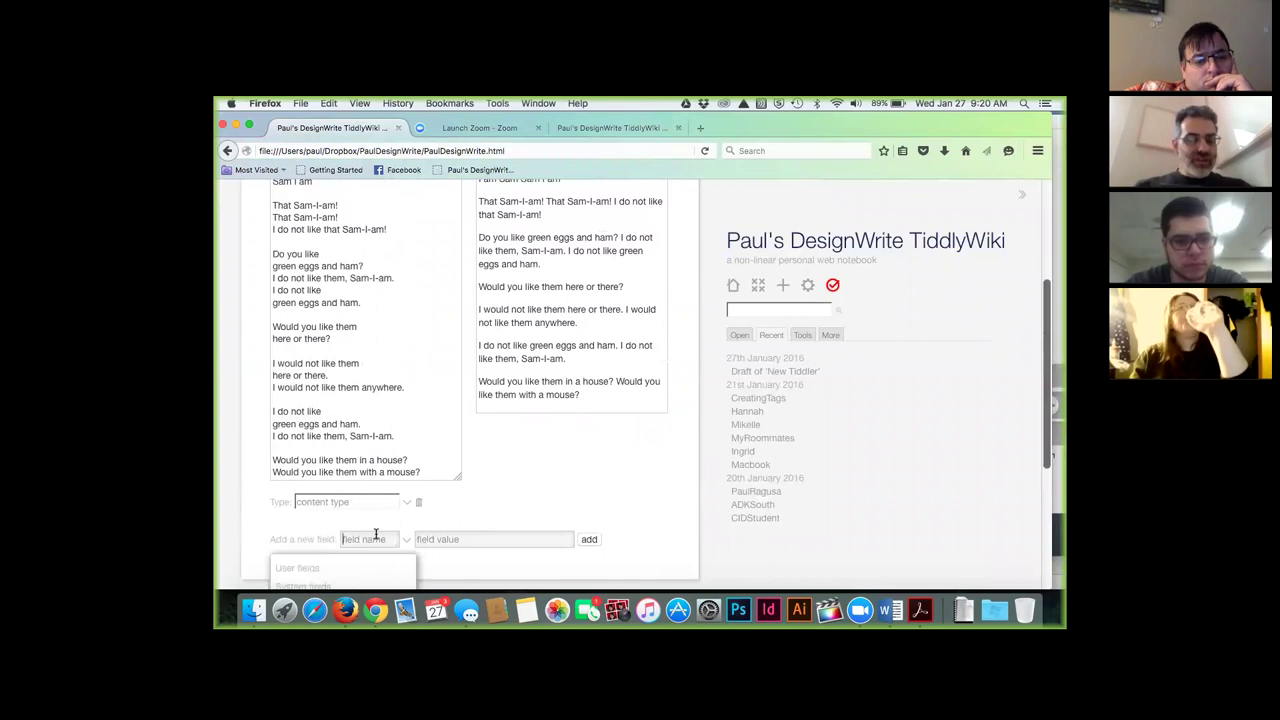
scroll(375, 536, "down", 1)
scroll(373, 505, "down", 1)
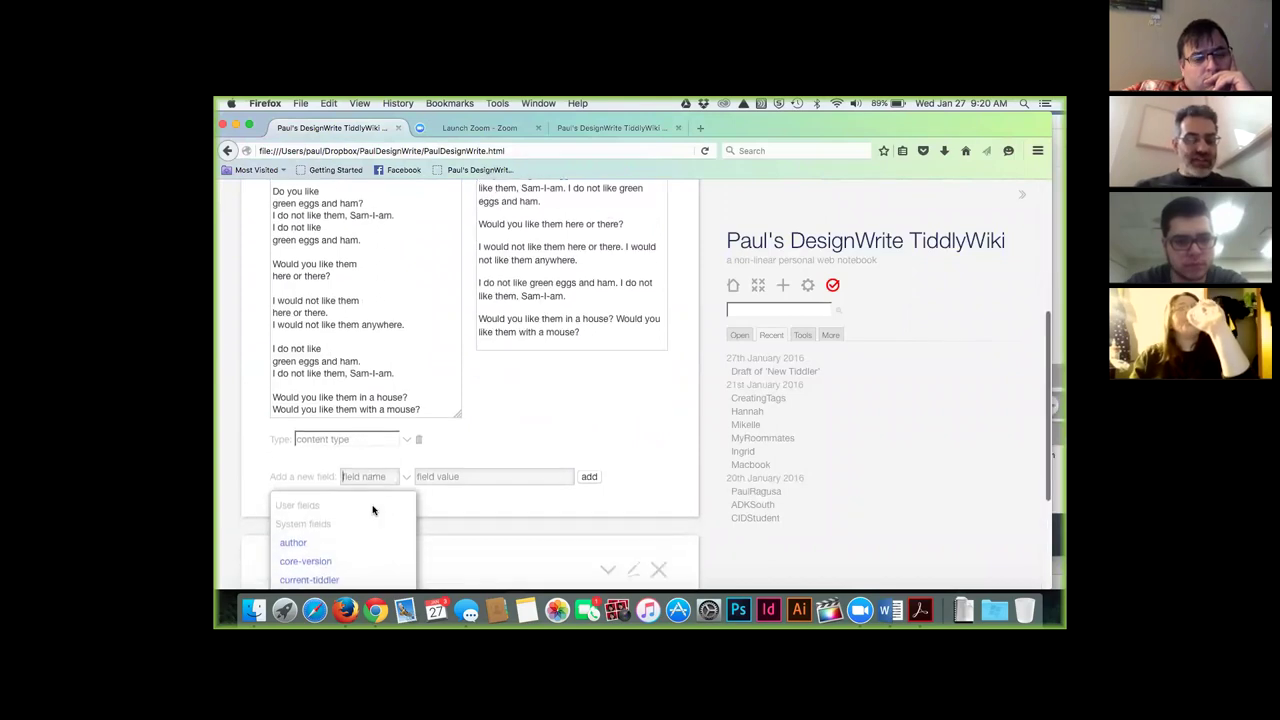
left_click(449, 470)
key("super+v")
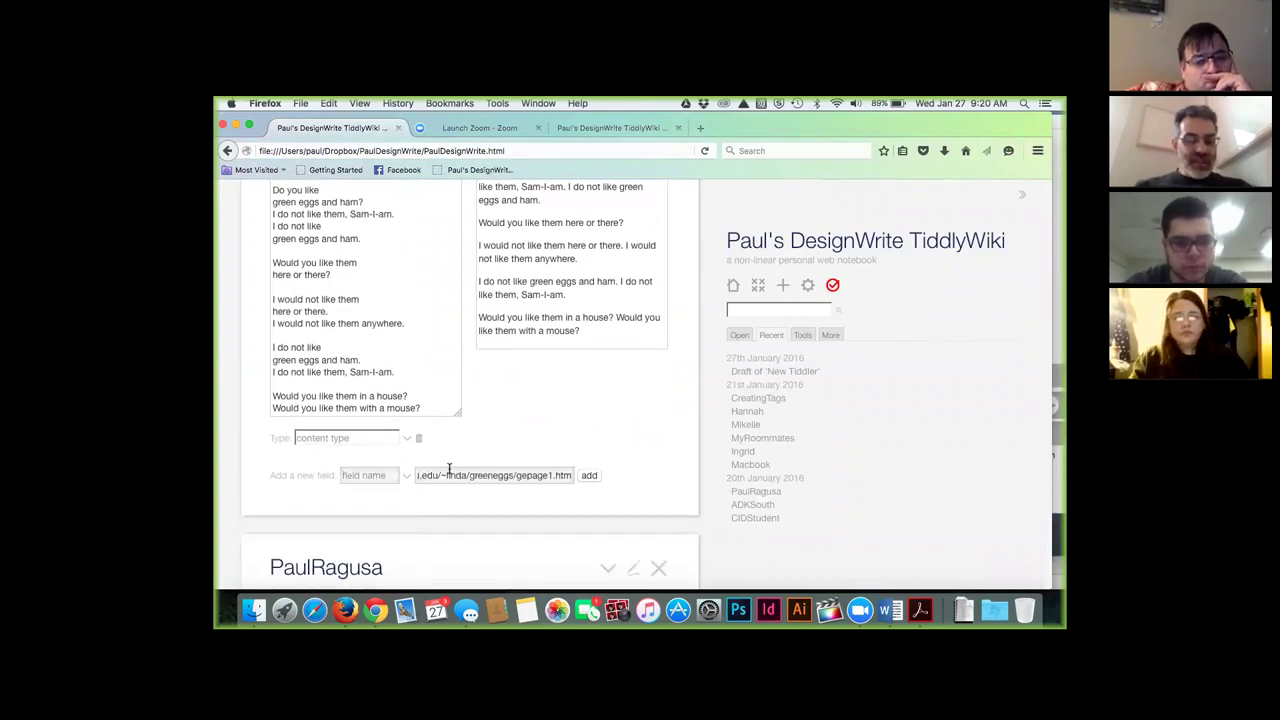
- Name the new field Source and add it to the tiddler
left_click(383, 478)
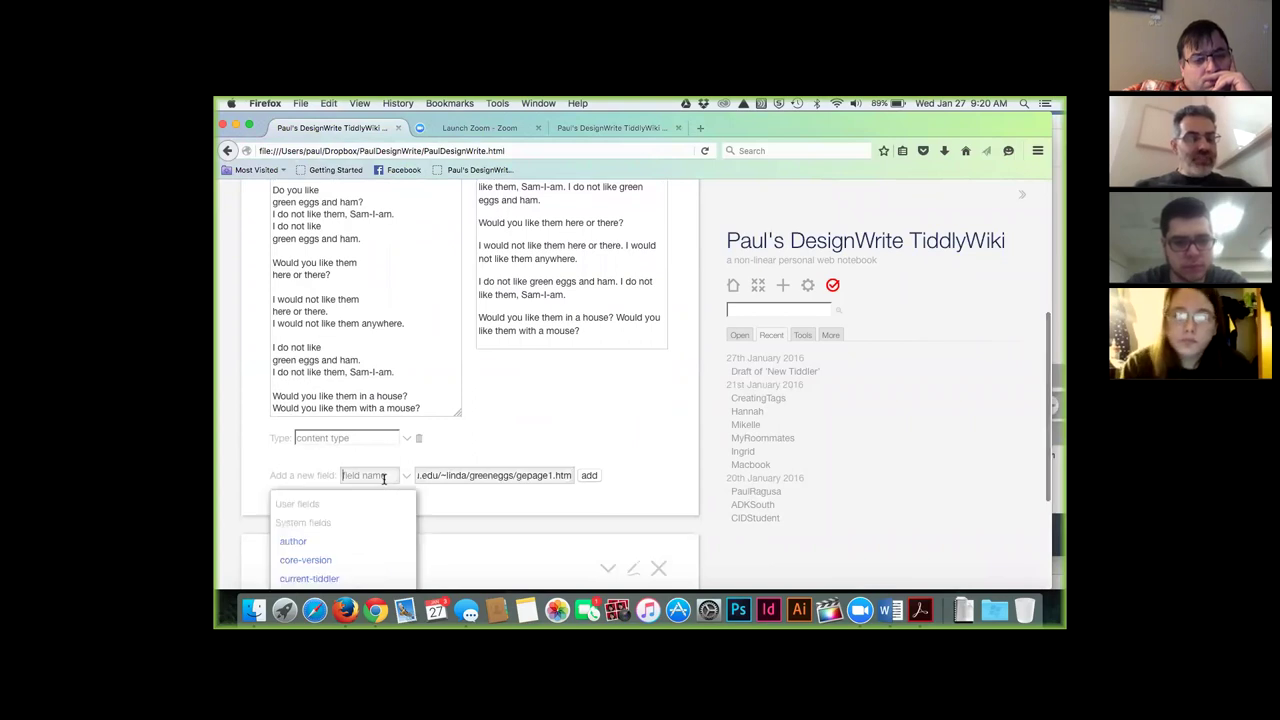
scroll(385, 484, "down", 1)
scroll(386, 485, "down", 1)
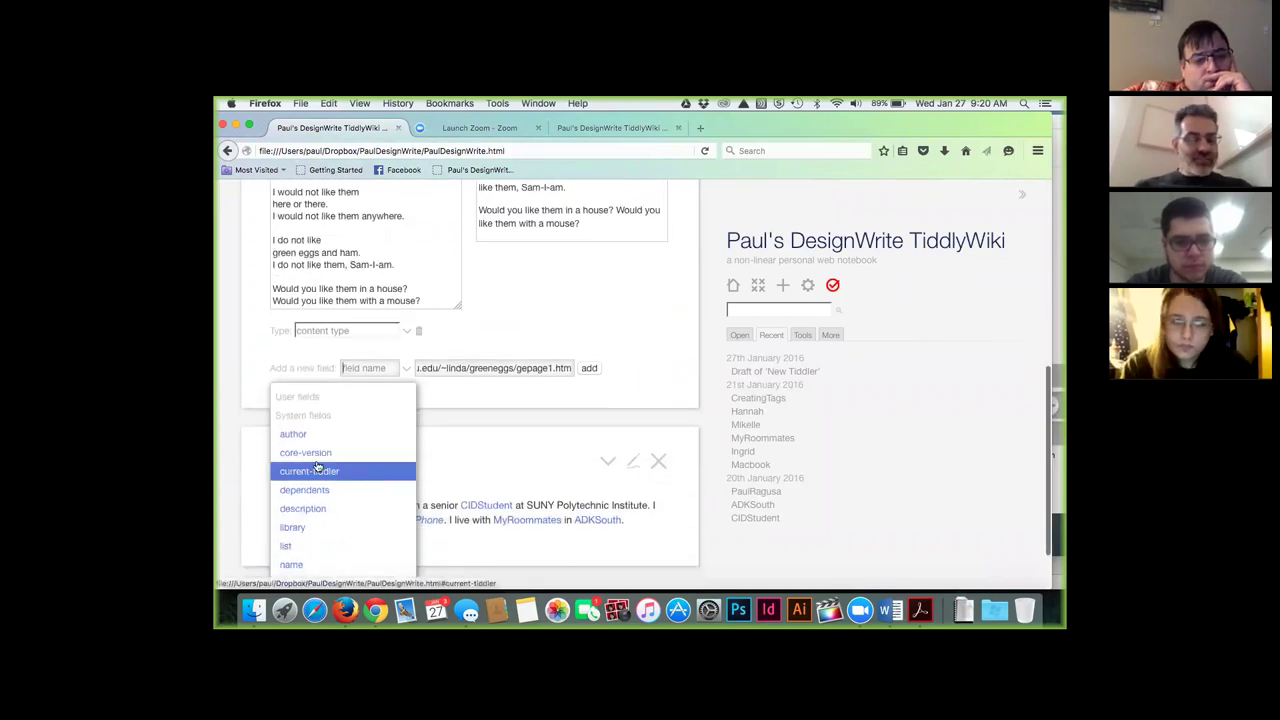
scroll(383, 517, "down", 1)
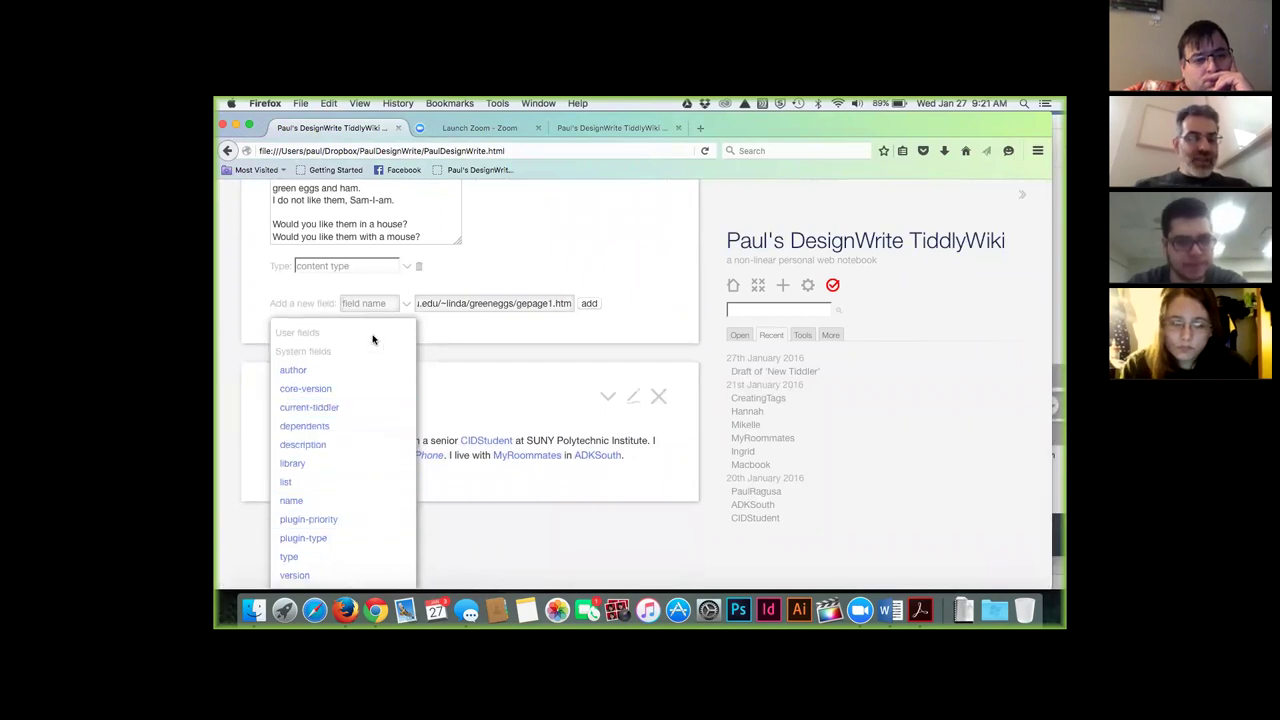
type("Source")
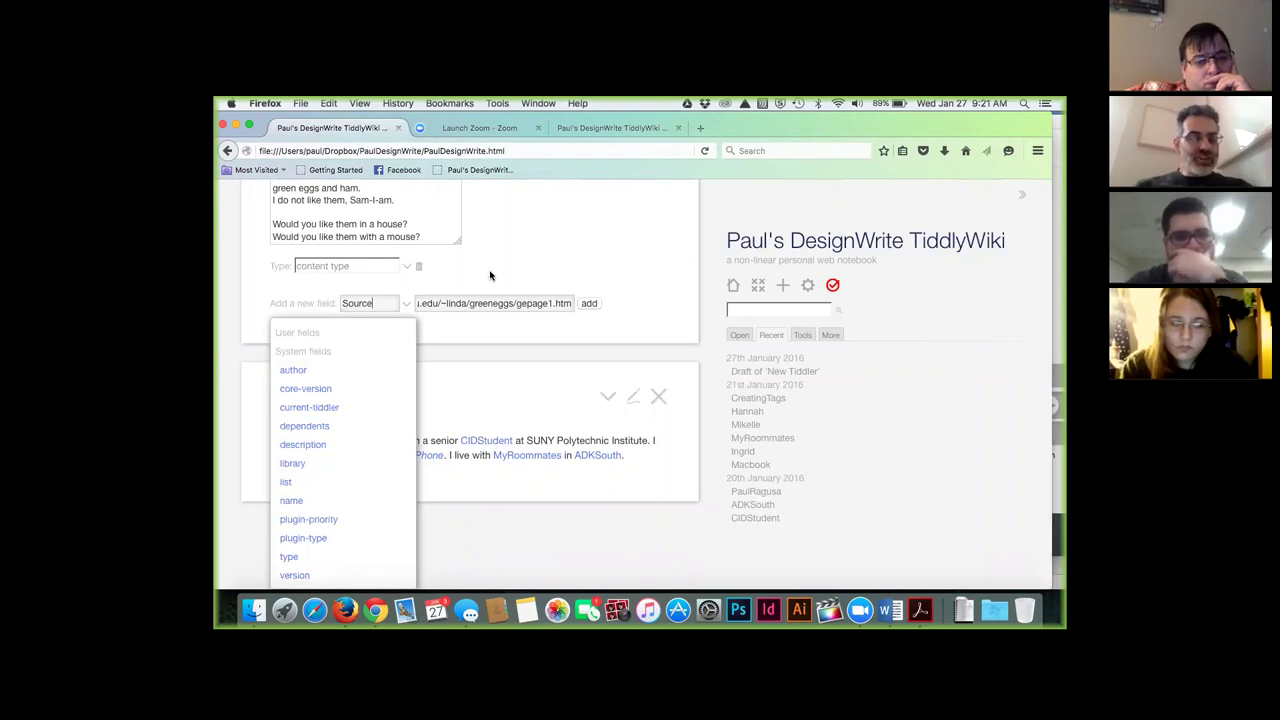
key("Return")
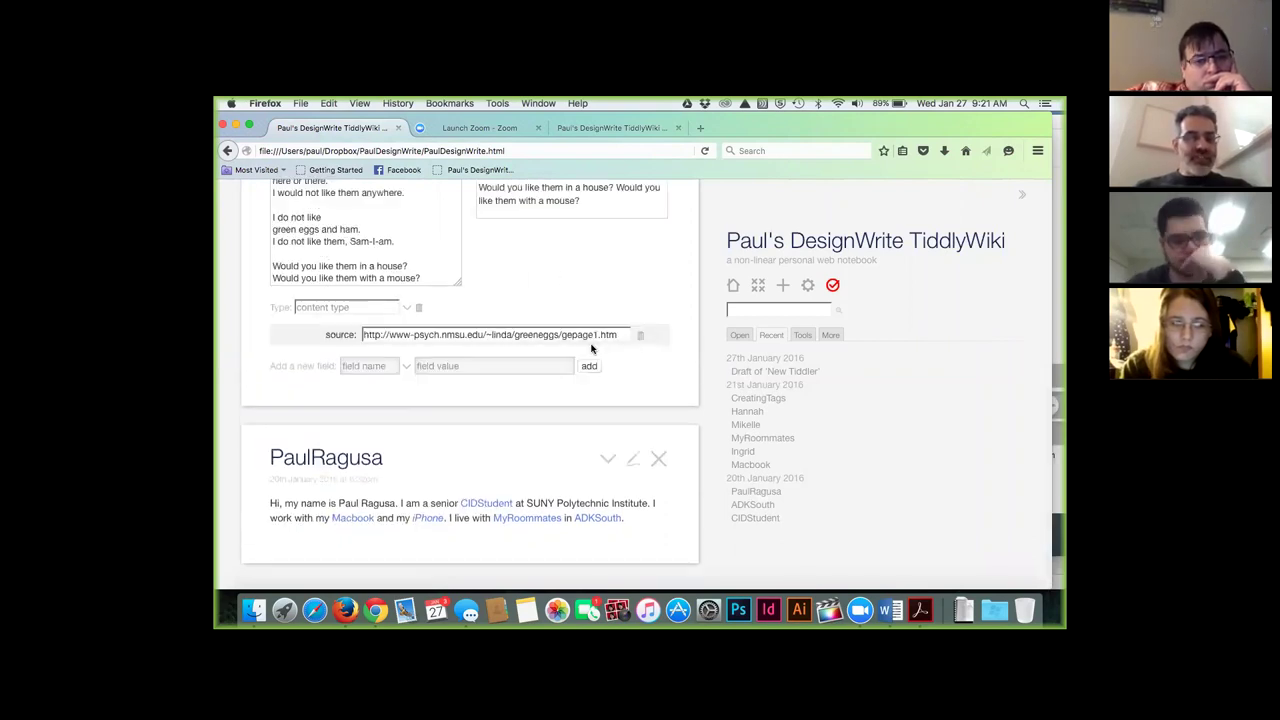
- Insert three blank lines above the first line of the poem in the tiddler's text
scroll(590, 344, "up", 1)
scroll(590, 344, "up", 5)
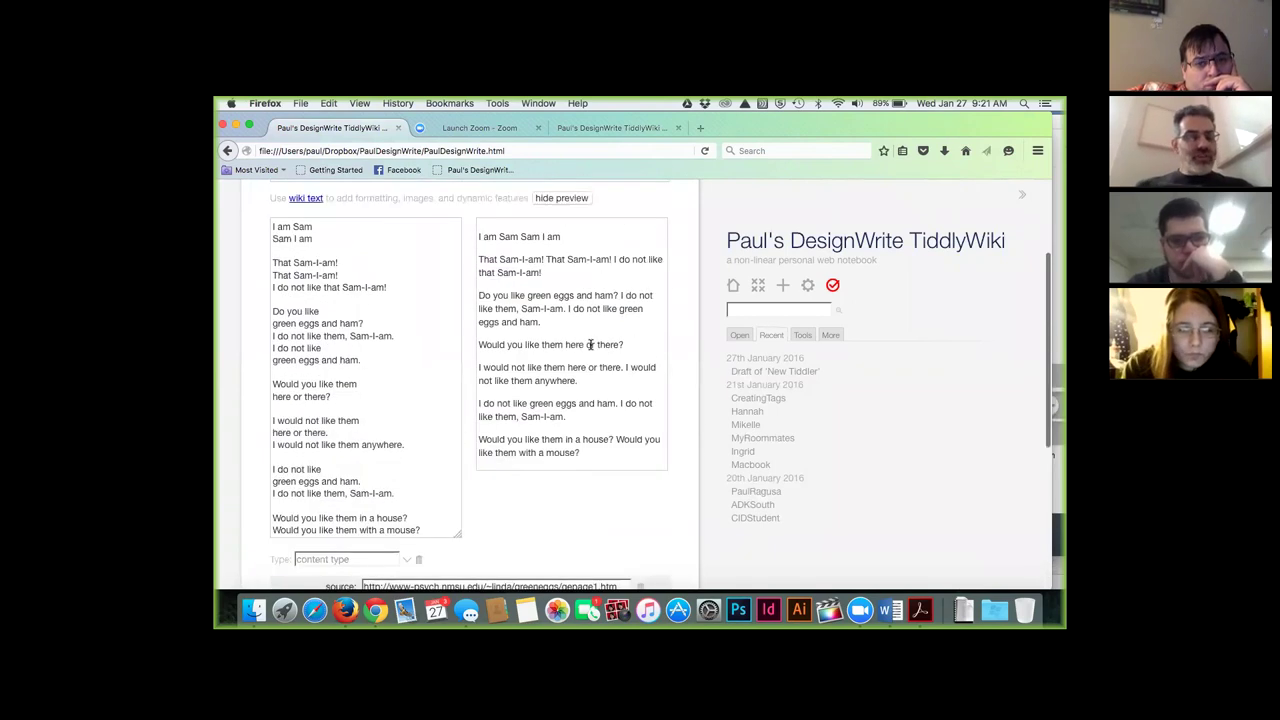
scroll(590, 344, "down", 3)
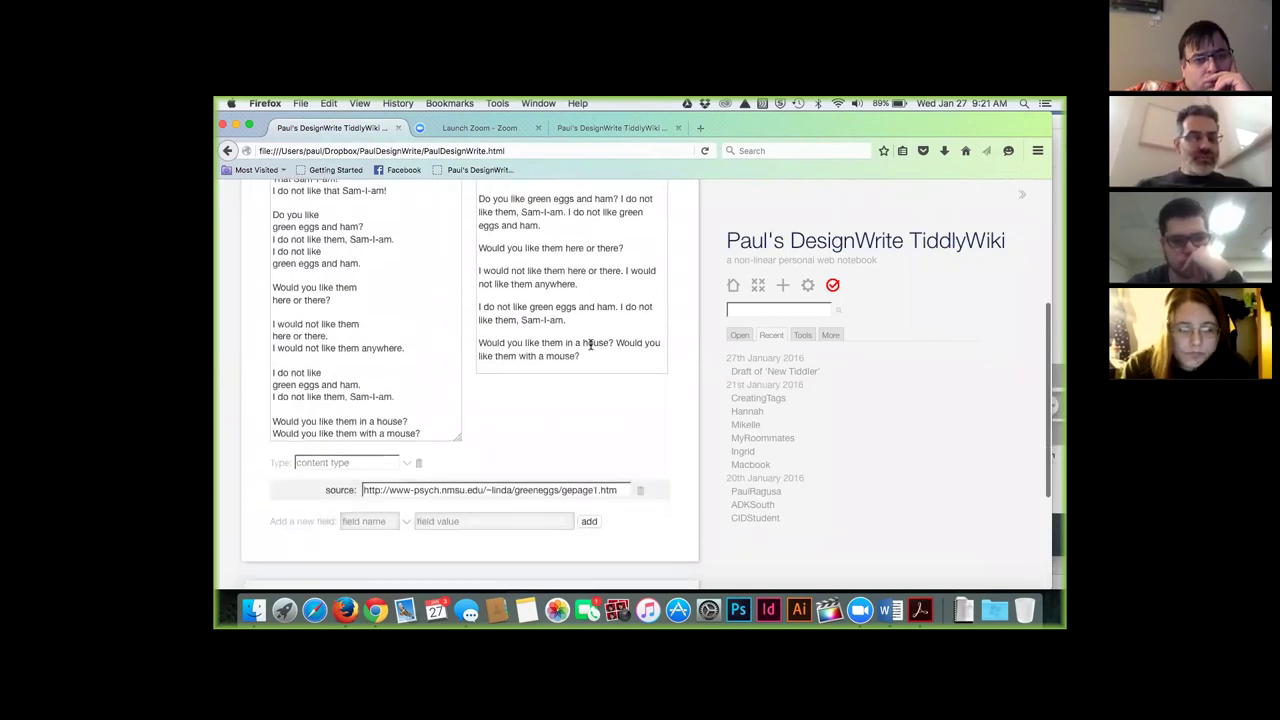
scroll(590, 344, "up", 1)
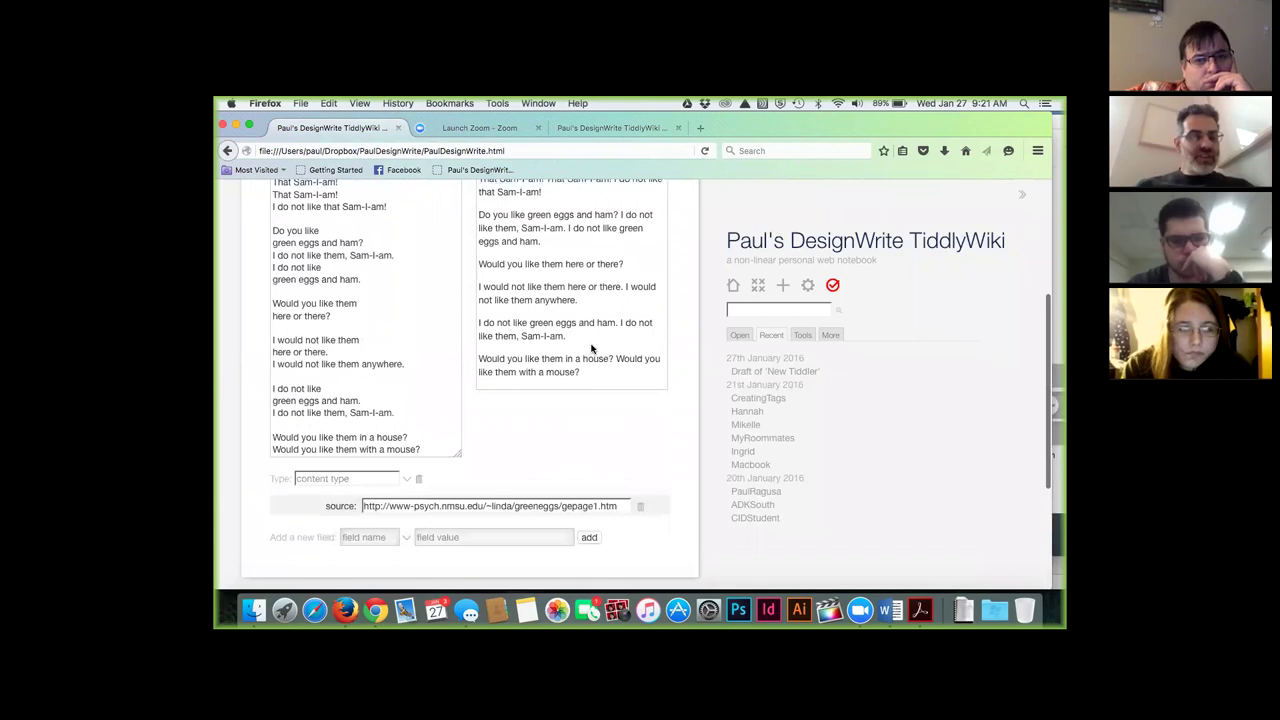
scroll(590, 348, "up", 5)
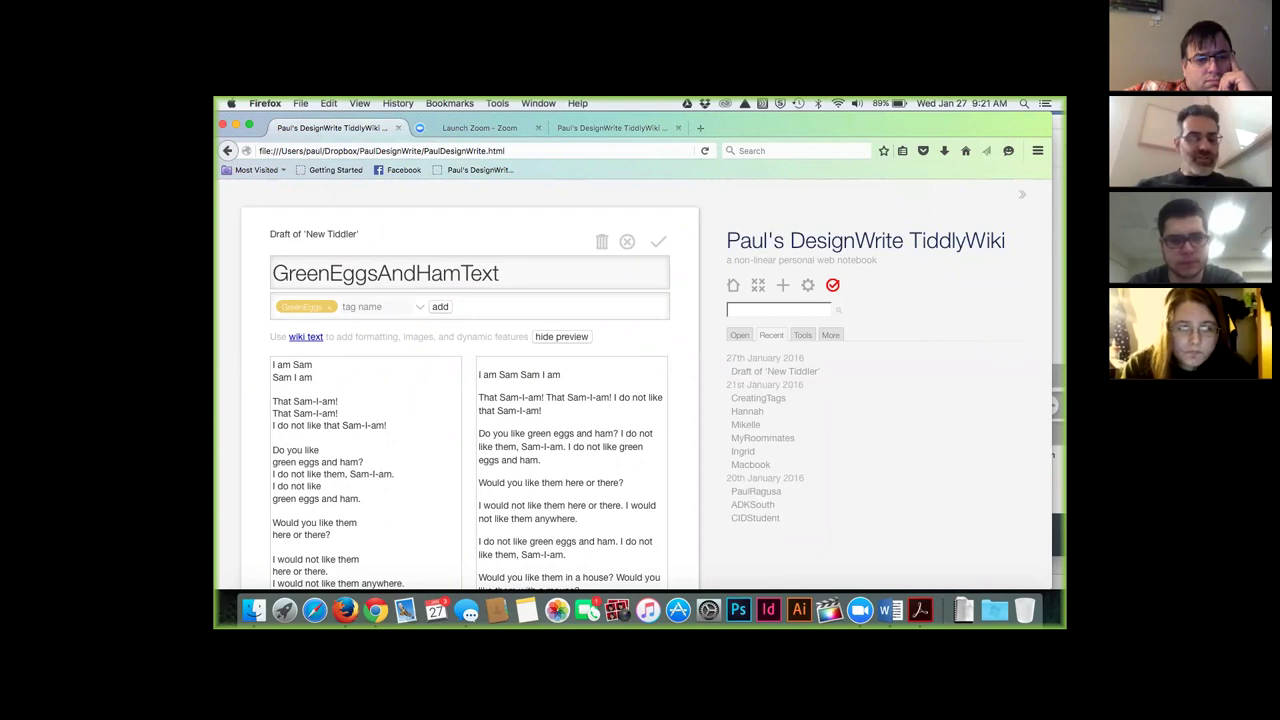
key("Return")
key("Return")
key("Return")
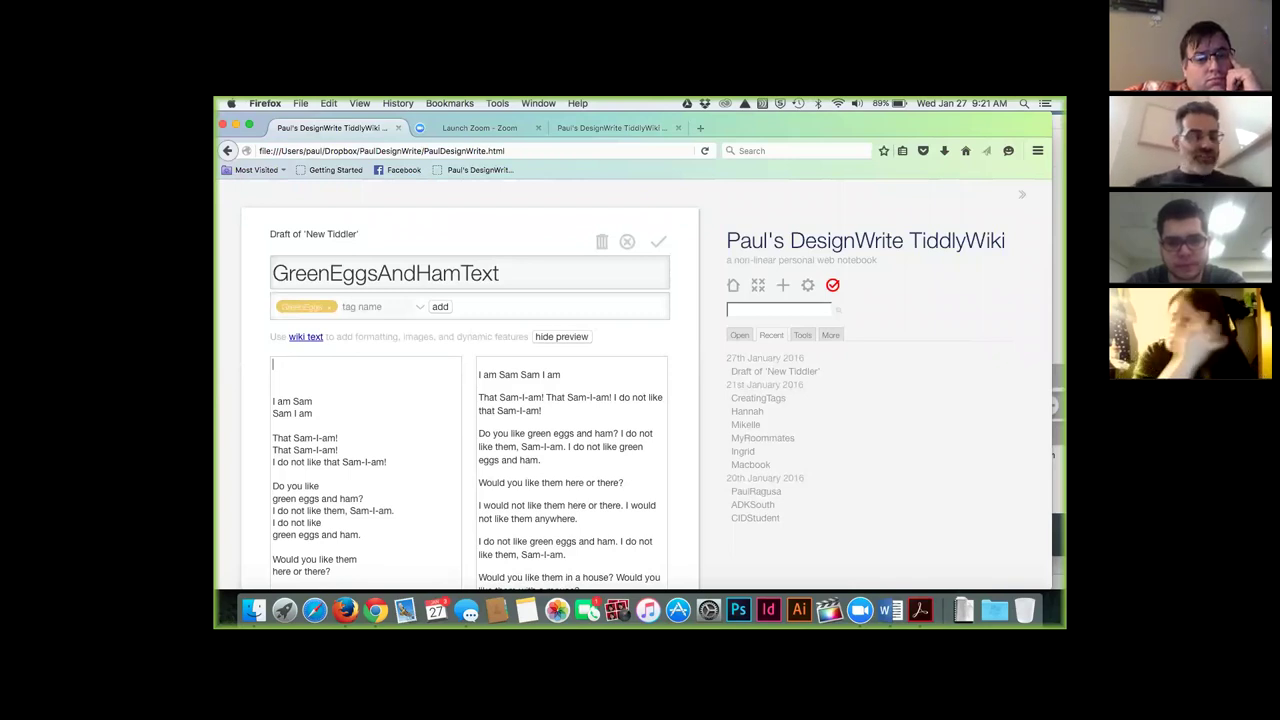
- Enter the field reference {{!!Source}} on the first line of the tiddler's text and save the tiddler
type("(")
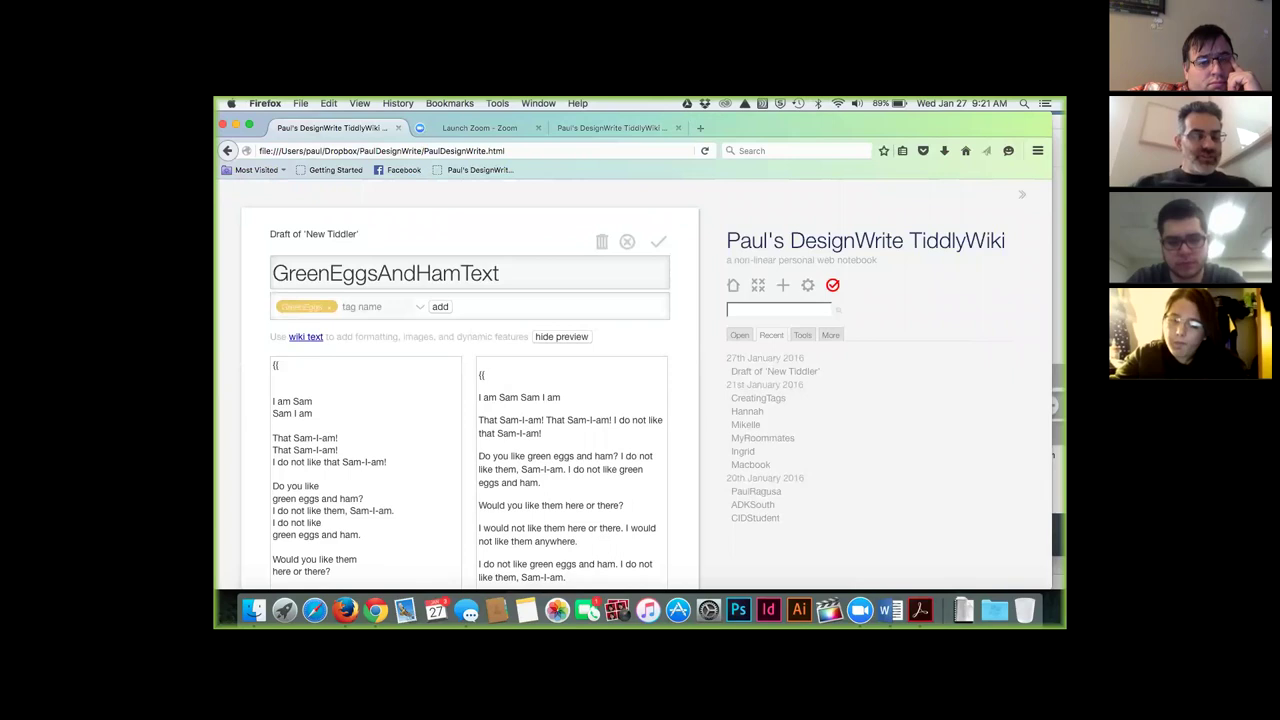
type("!!")
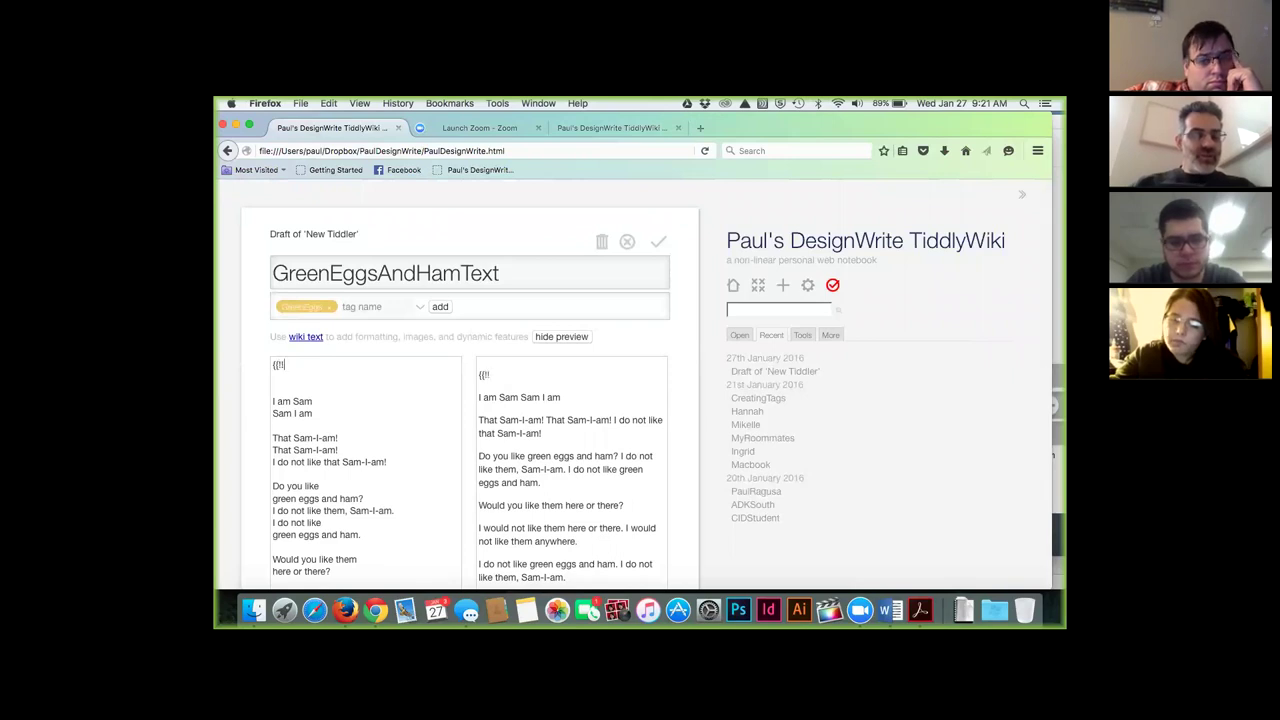
type("Source")
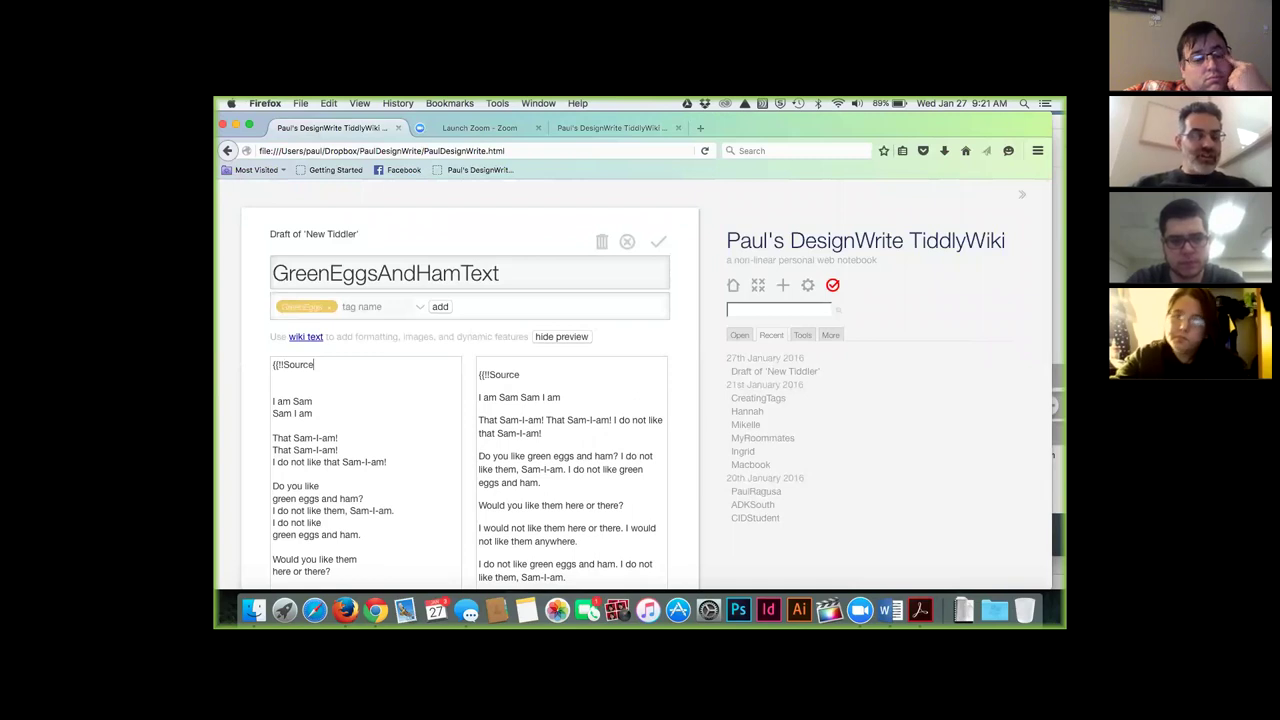
type("}}")
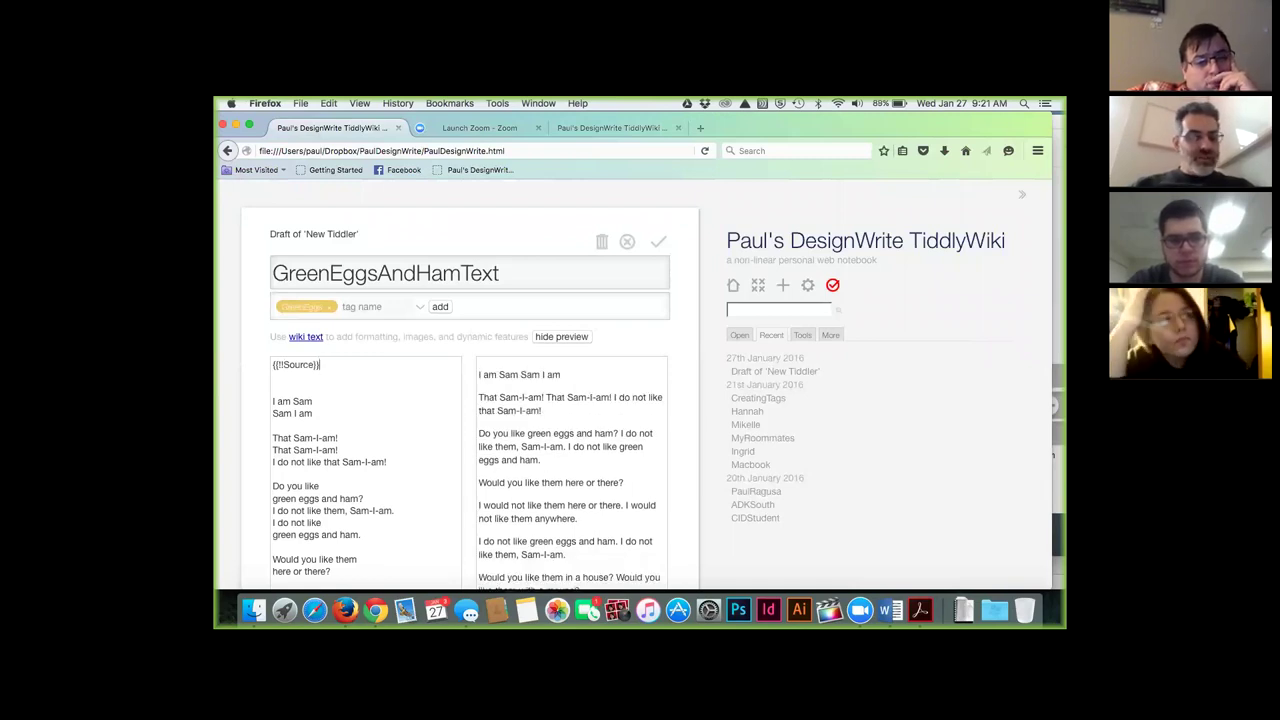
left_click(656, 245)
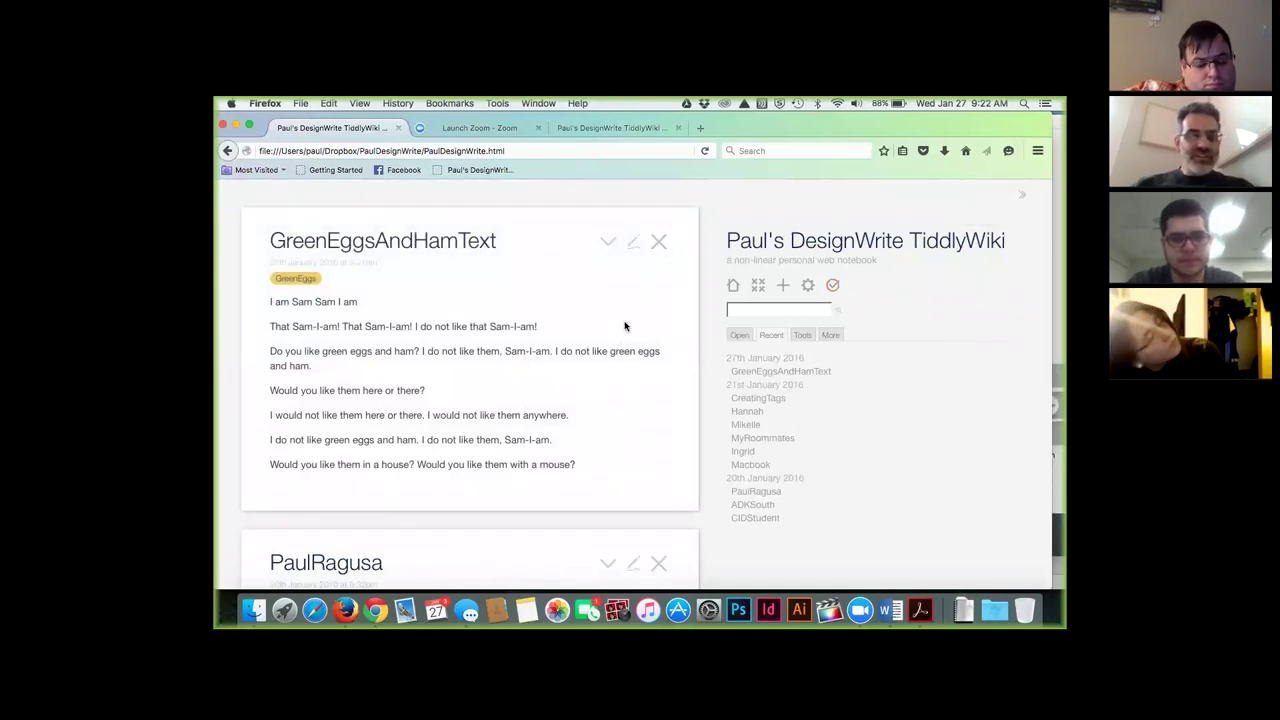
- Reopen GreenEggsAndHamText for editing, change the reference to lowercase {{!!source}}, and check it against the source field and the preview
left_click(633, 242)
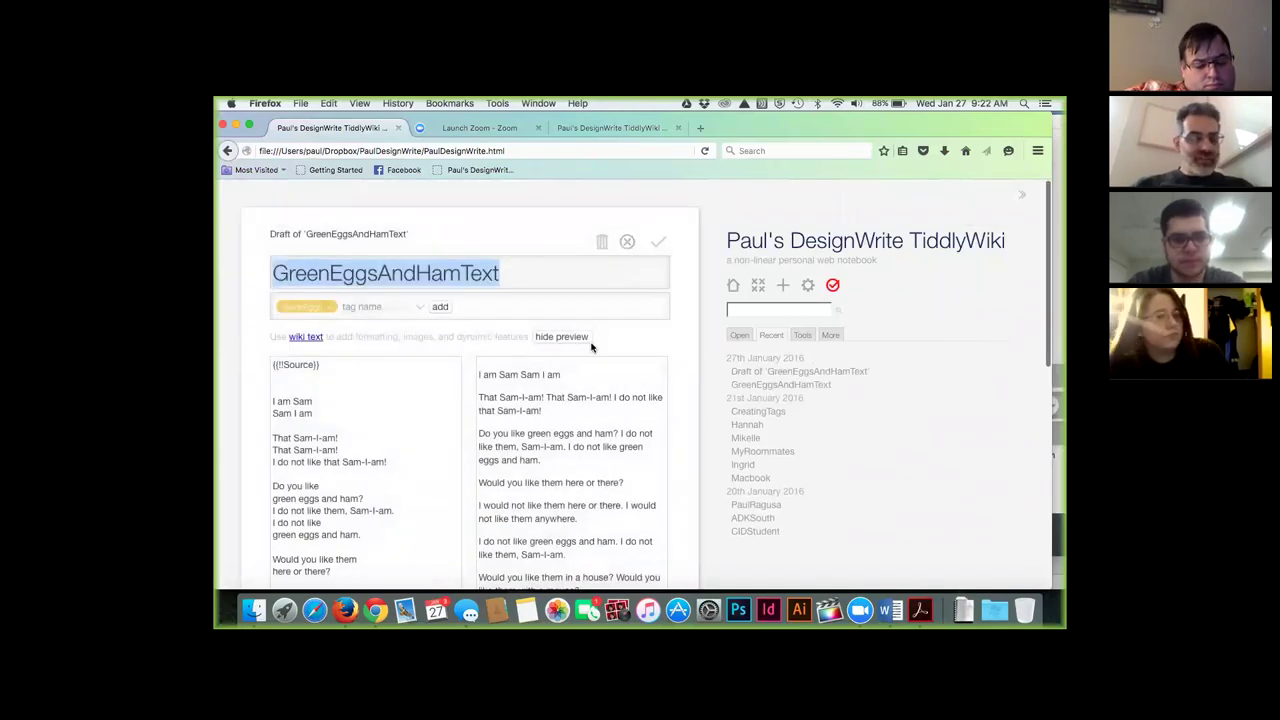
scroll(591, 343, "down", 5)
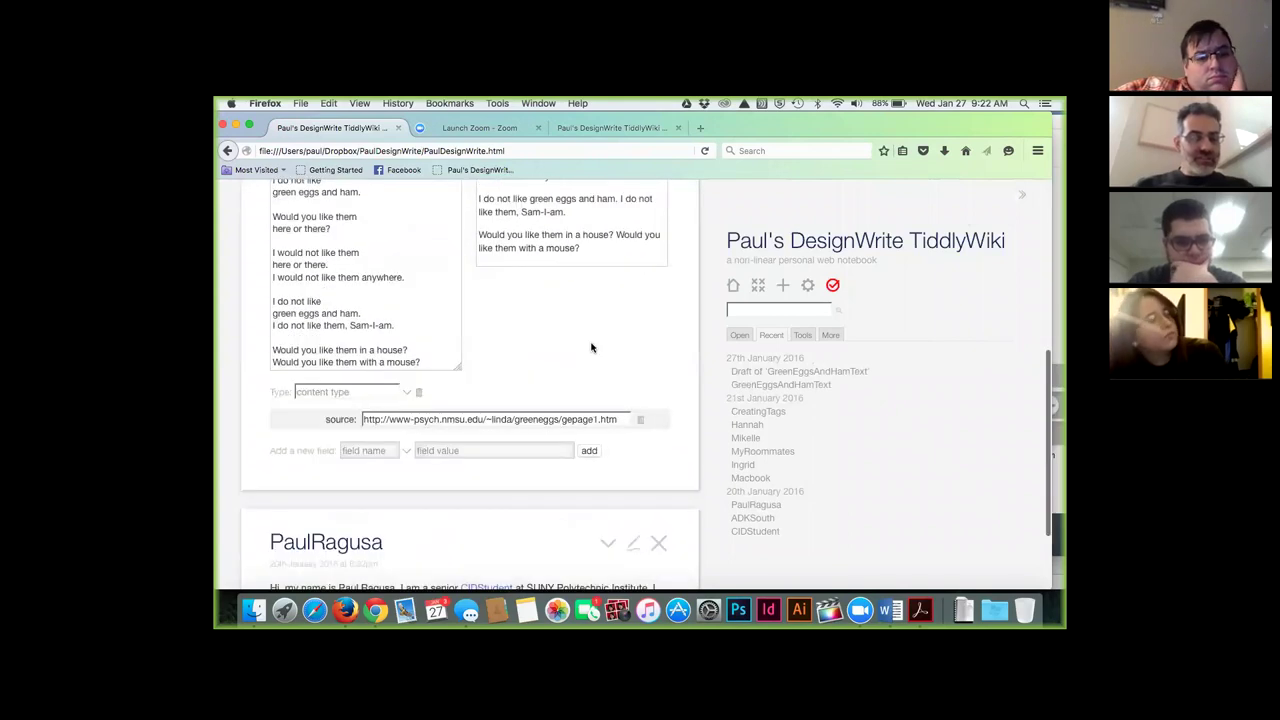
scroll(590, 348, "up", 4)
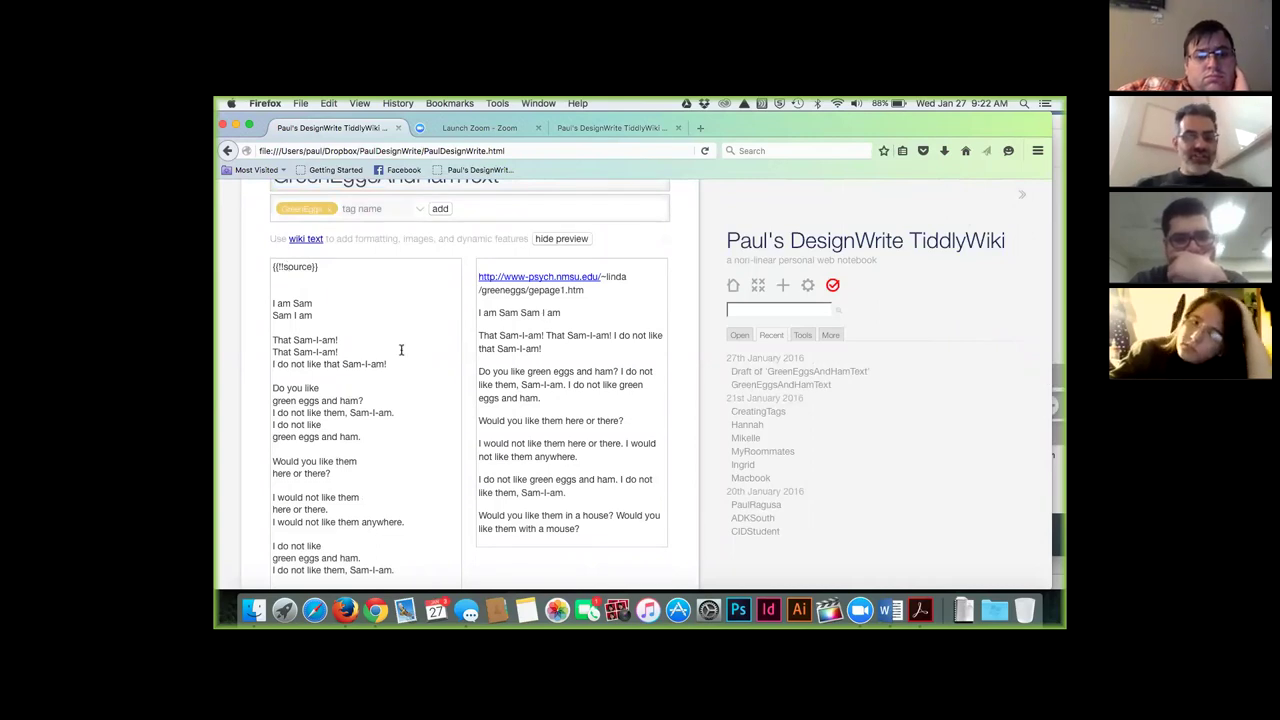
scroll(401, 349, "down", 3)
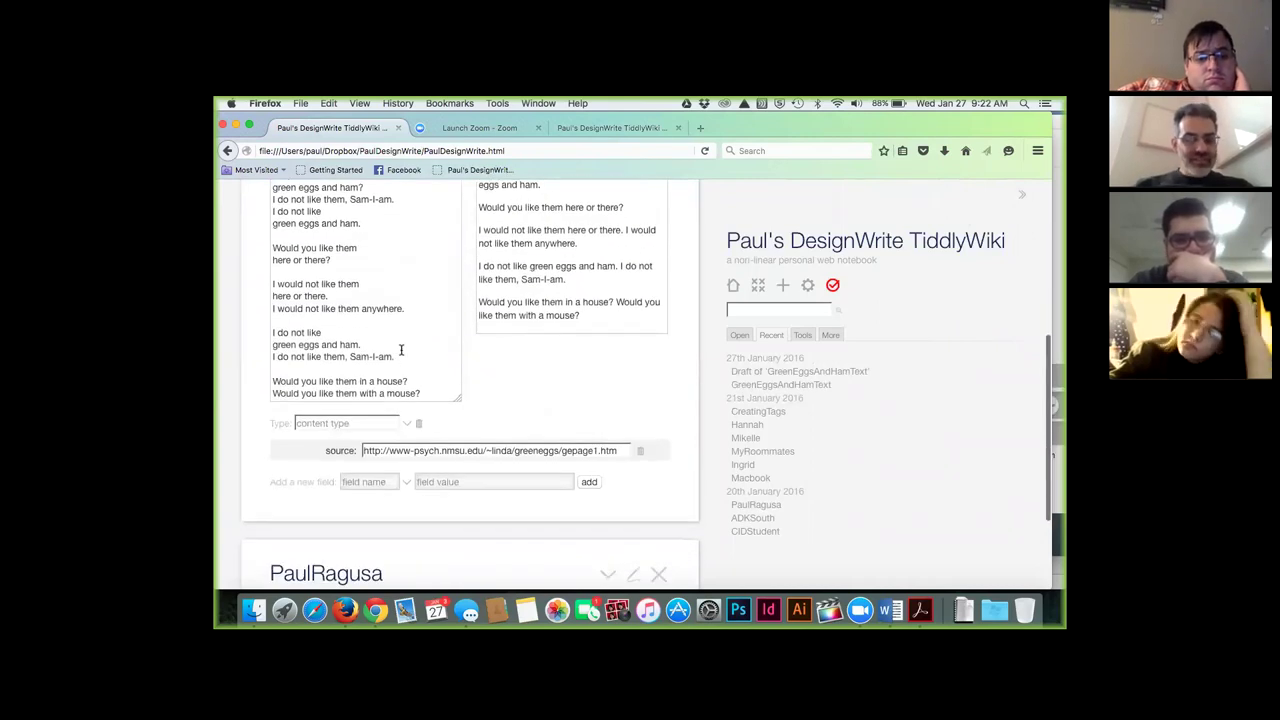
scroll(401, 349, "up", 3)
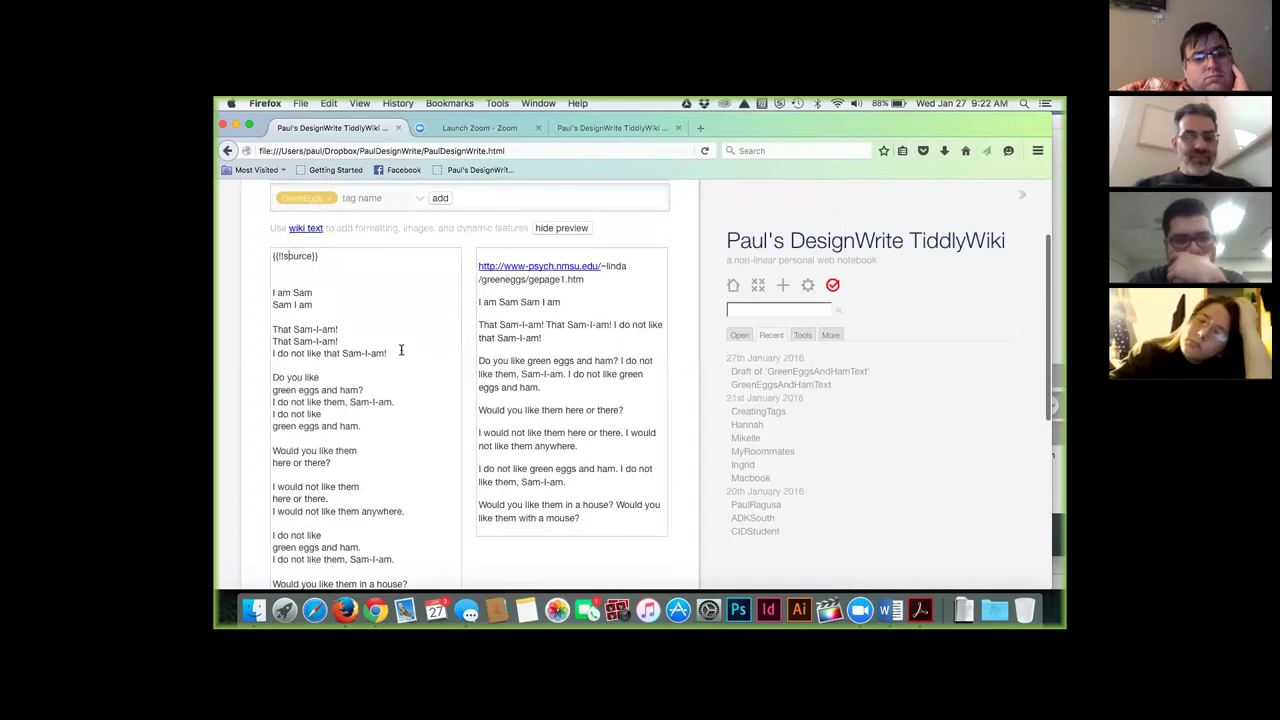
scroll(401, 349, "up", 1)
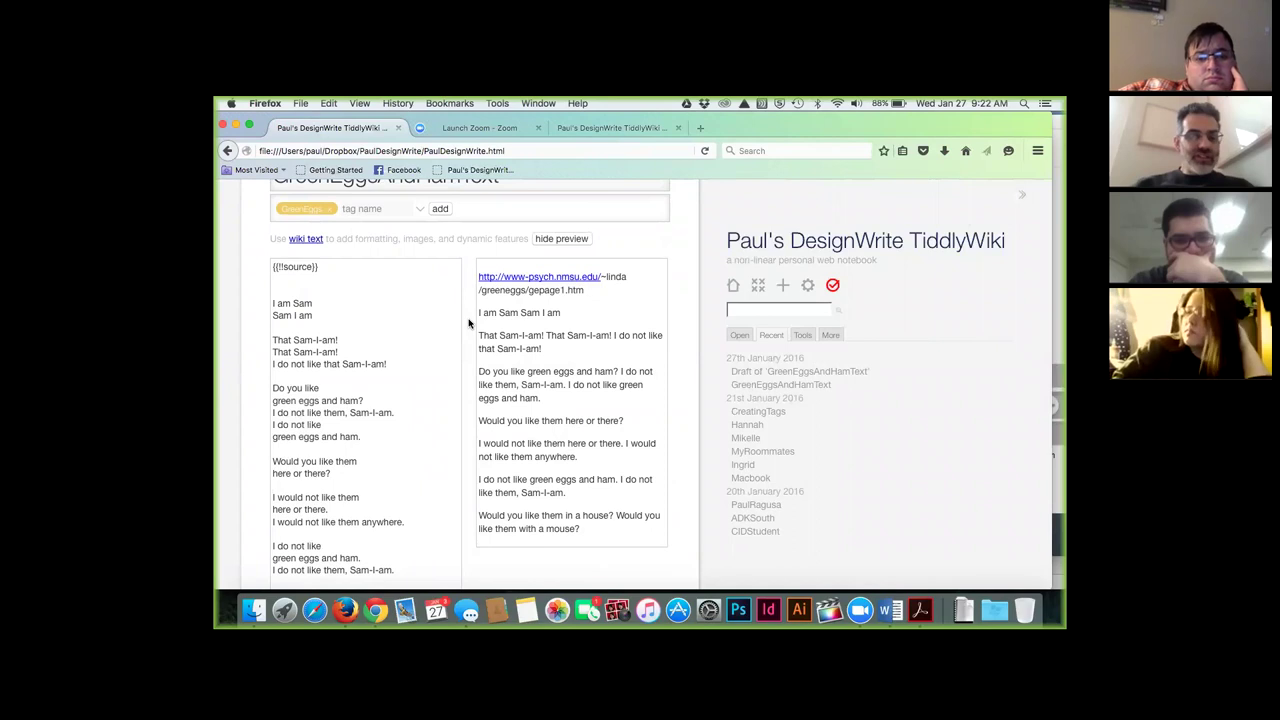
scroll(468, 323, "up", 2)
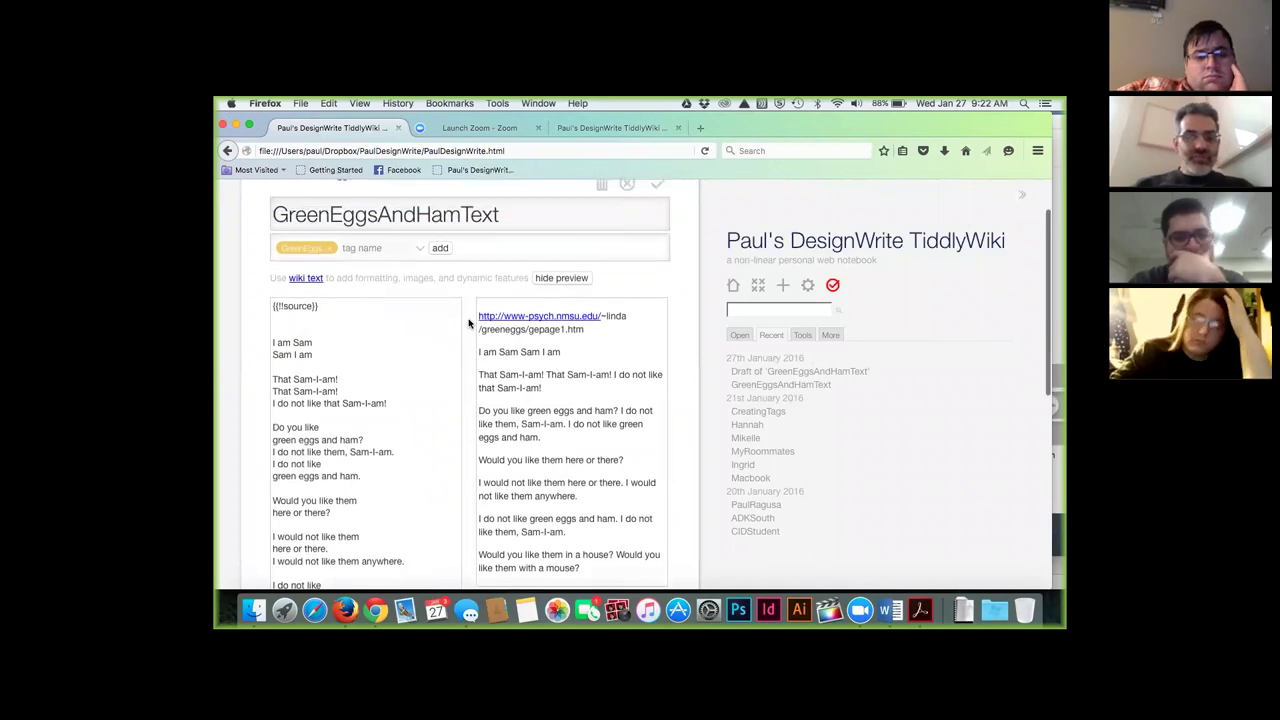
scroll(468, 323, "up", 2)
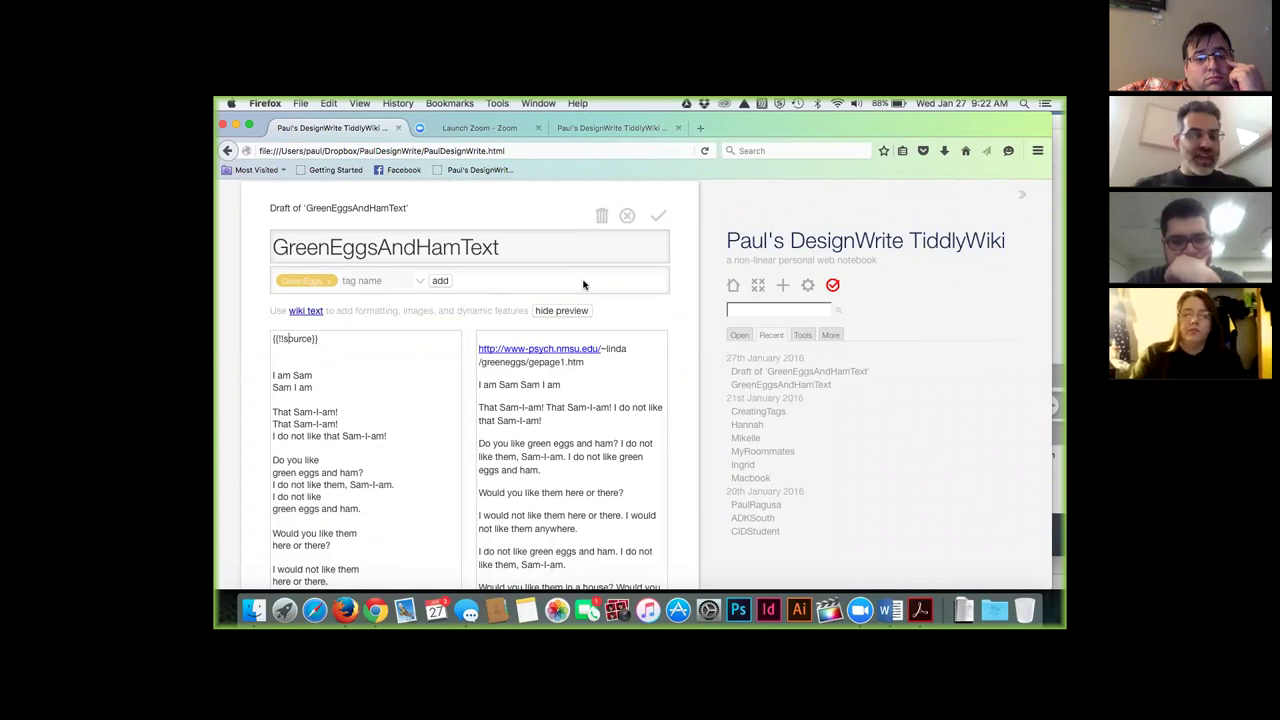
- Delete the {{!!source}} reference and the blank lines above the poem, and save the tiddler
left_click_drag(349, 341, 257, 338)
key("BackSpace")
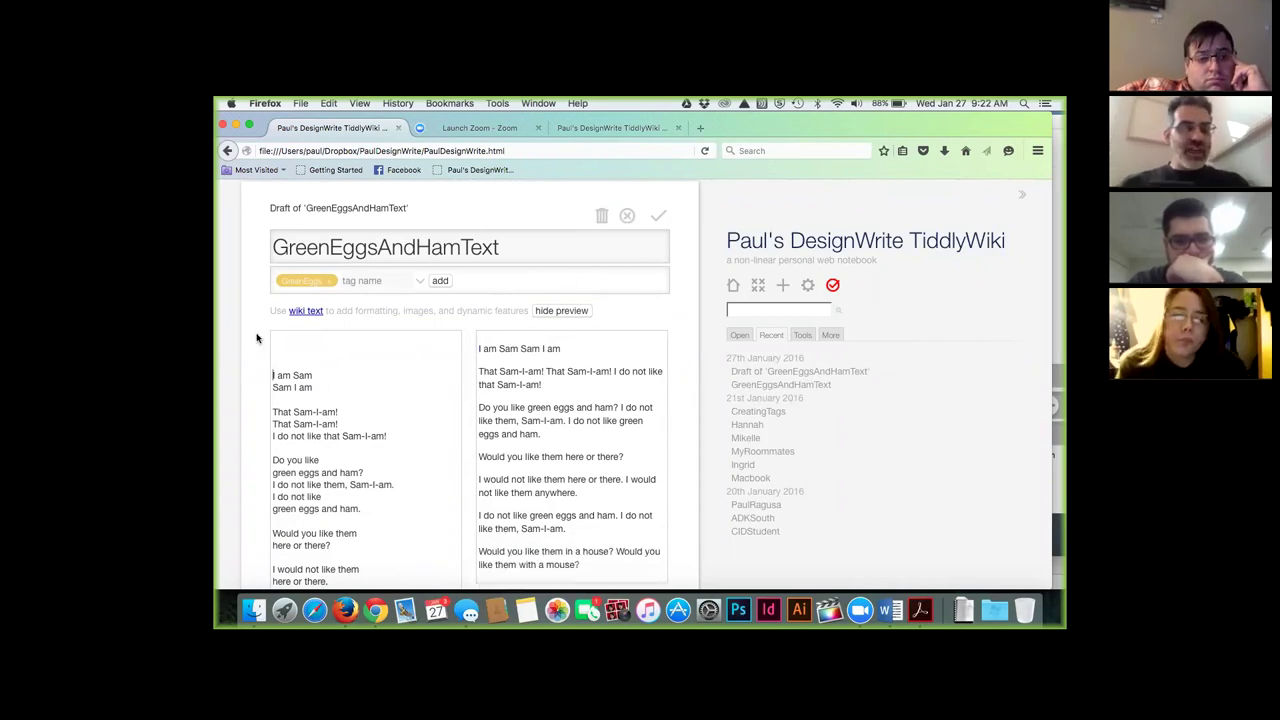
key("BackSpace")
key("BackSpace")
key("BackSpace")
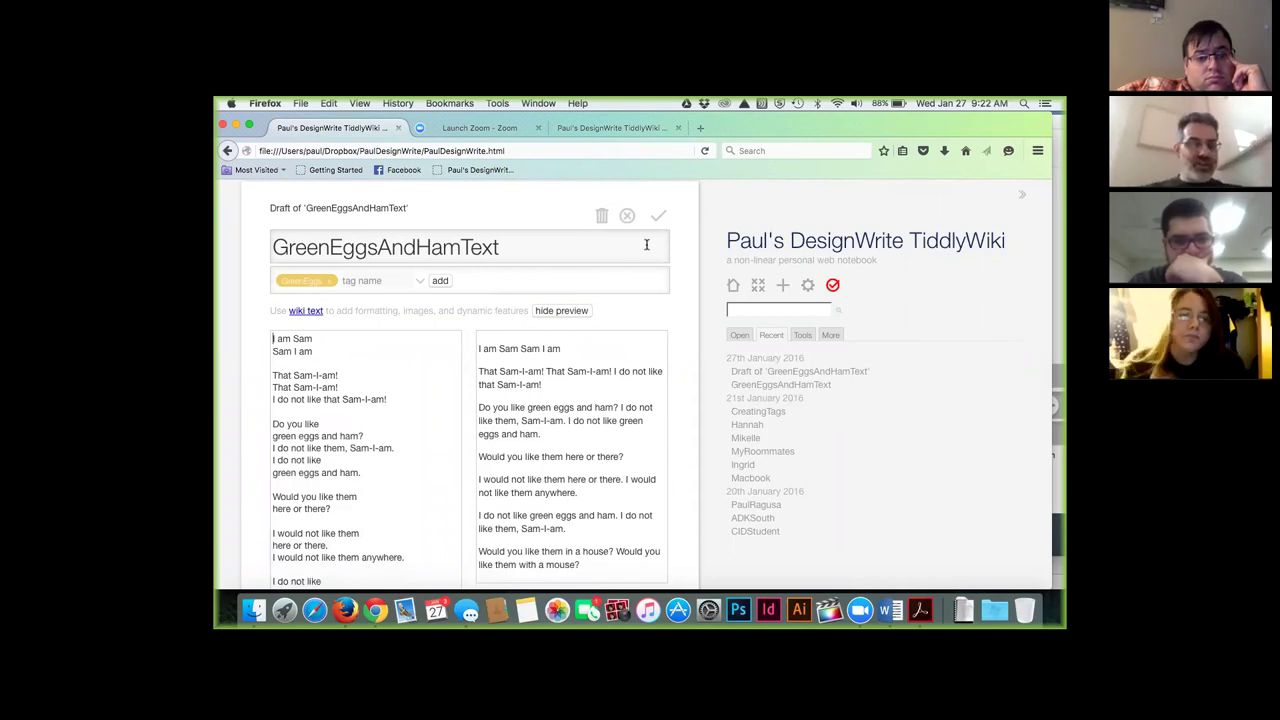
left_click(657, 216)
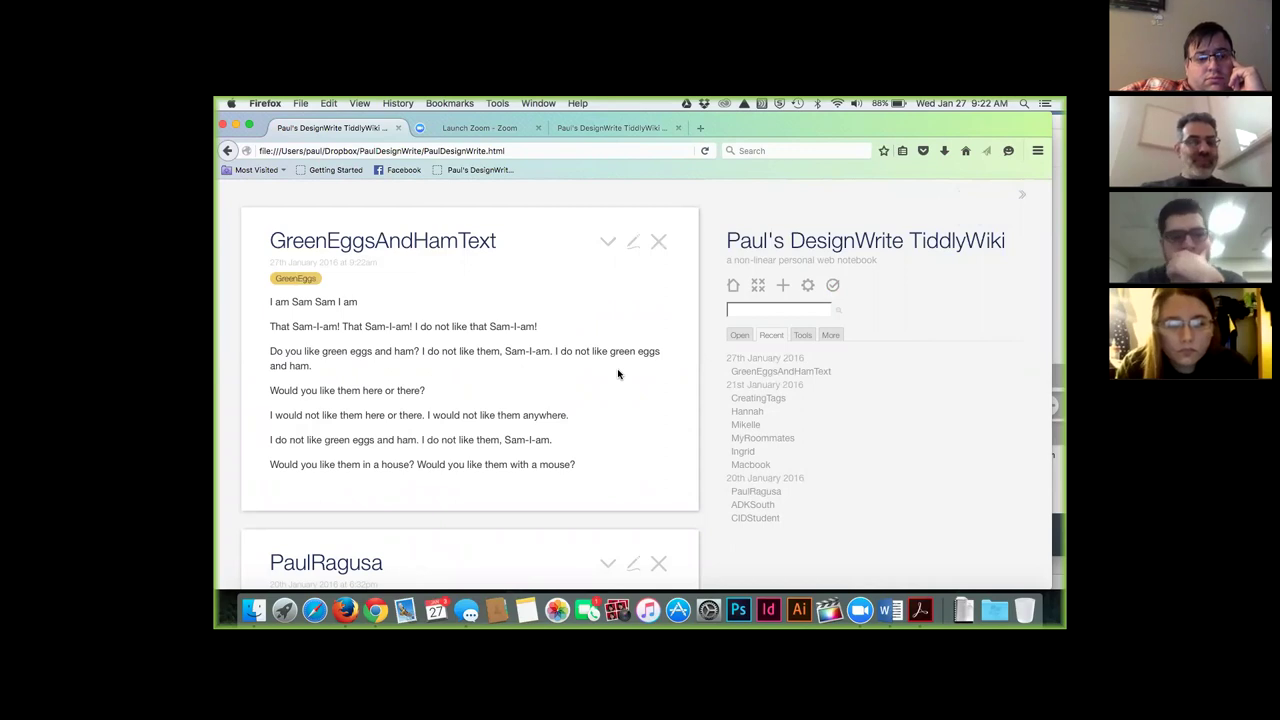
- Switch to Chrome and bring up the DesignWrITe page with the Green Eggs and Ham exercise directions
scroll(618, 374, "down", 1)
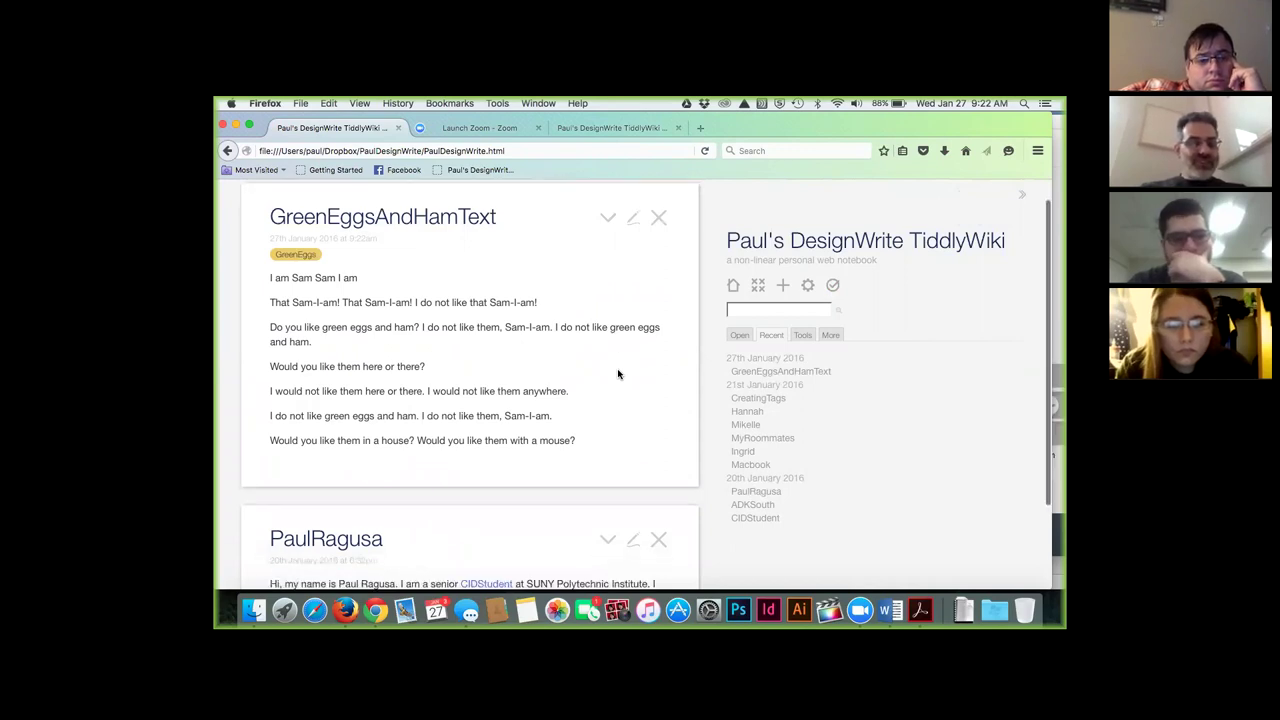
scroll(618, 374, "up", 1)
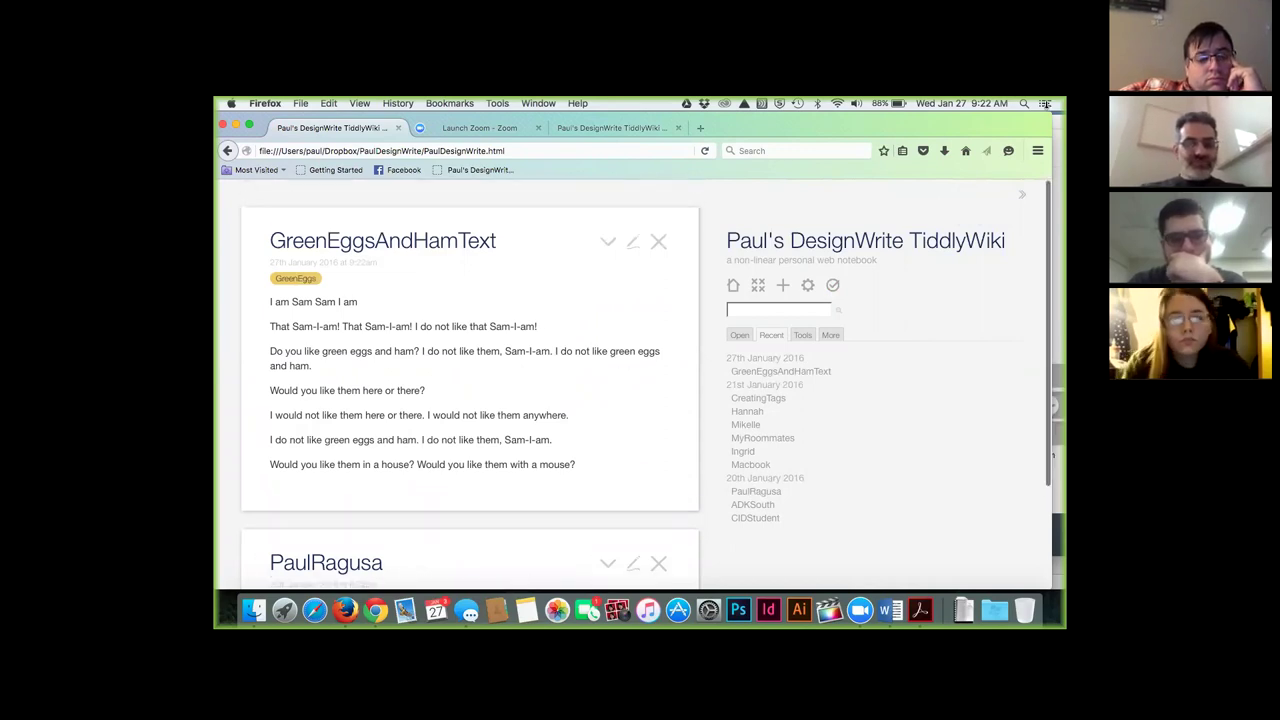
left_click(1058, 124)
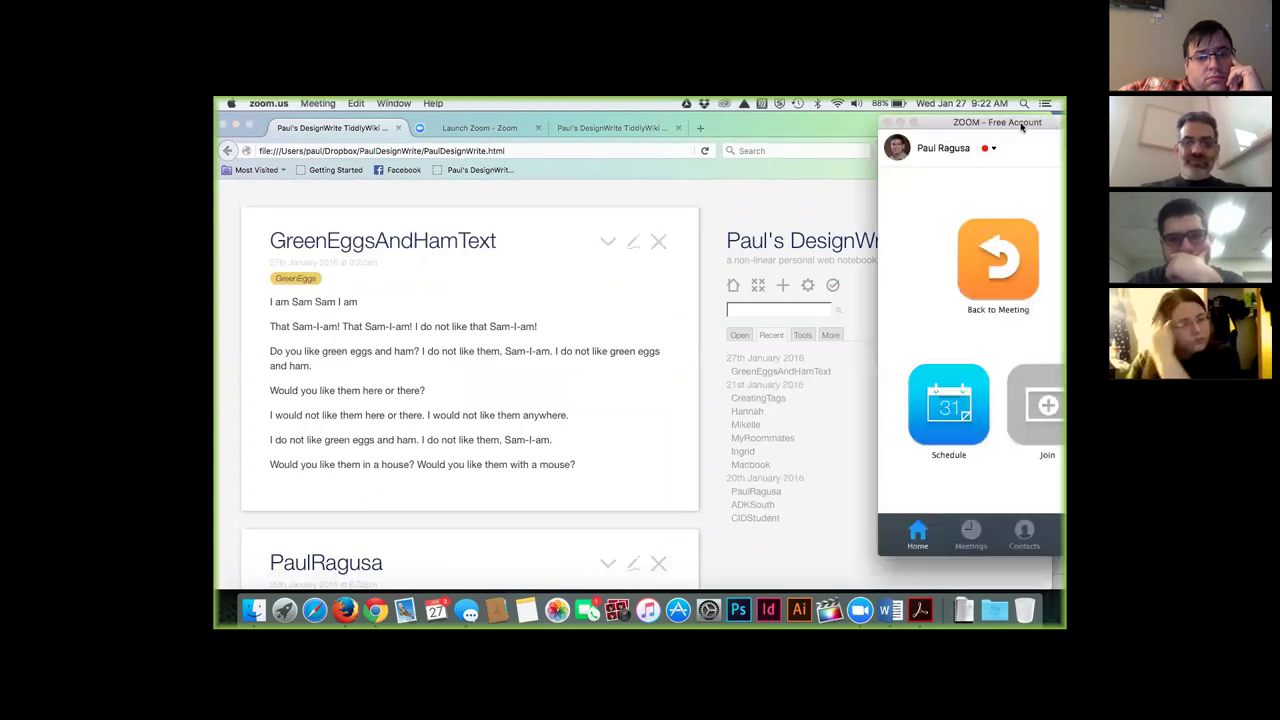
left_click(837, 122)
key("super+Tab")
left_click_drag(490, 97, 591, 128)
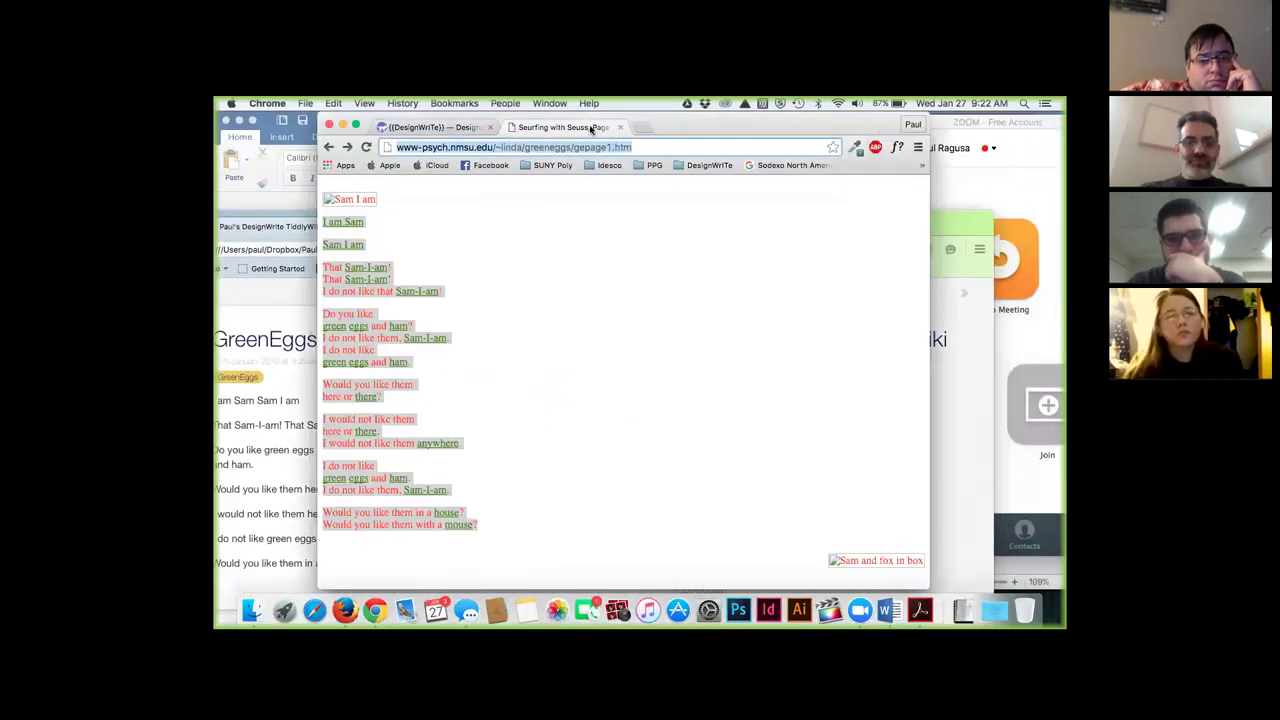
left_click(422, 128)
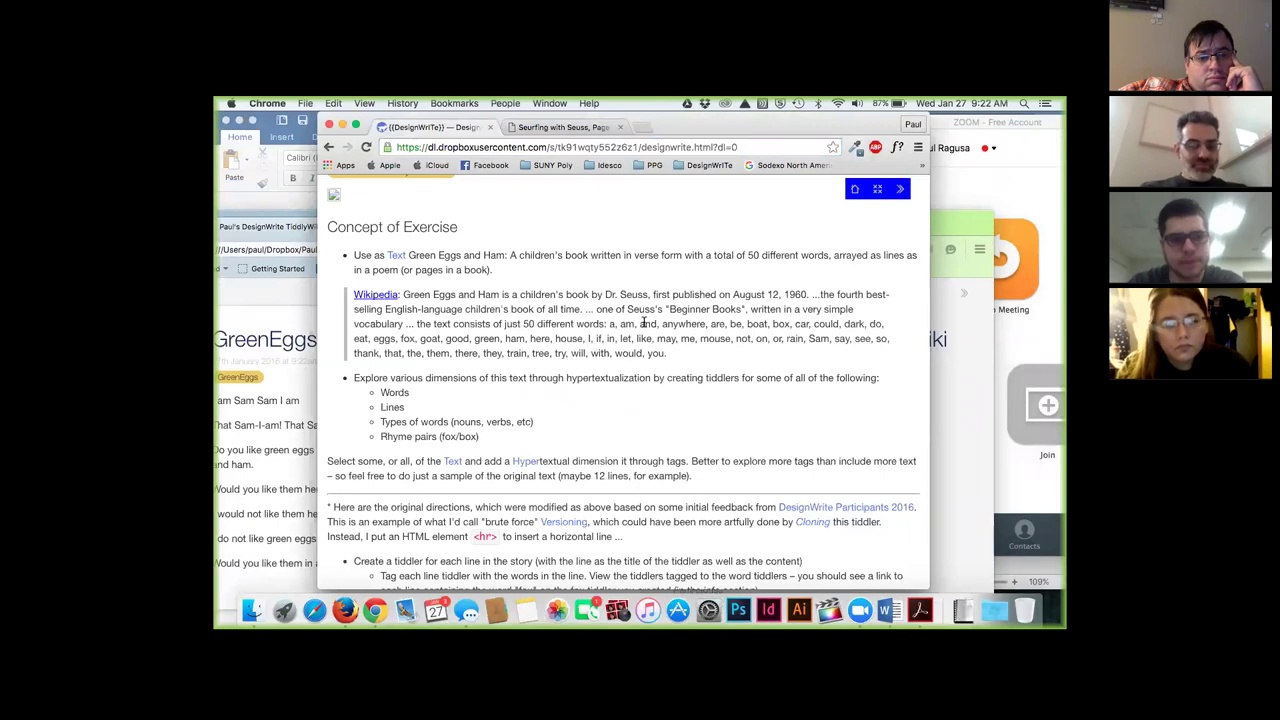
- Review the Concept of Exercise section and the original directions for creating and tagging line tiddlers
scroll(435, 371, "down", 1)
left_click_drag(355, 350, 687, 399)
scroll(687, 399, "down", 2)
left_click(679, 371)
scroll(676, 368, "down", 2)
scroll(675, 366, "up", 2)
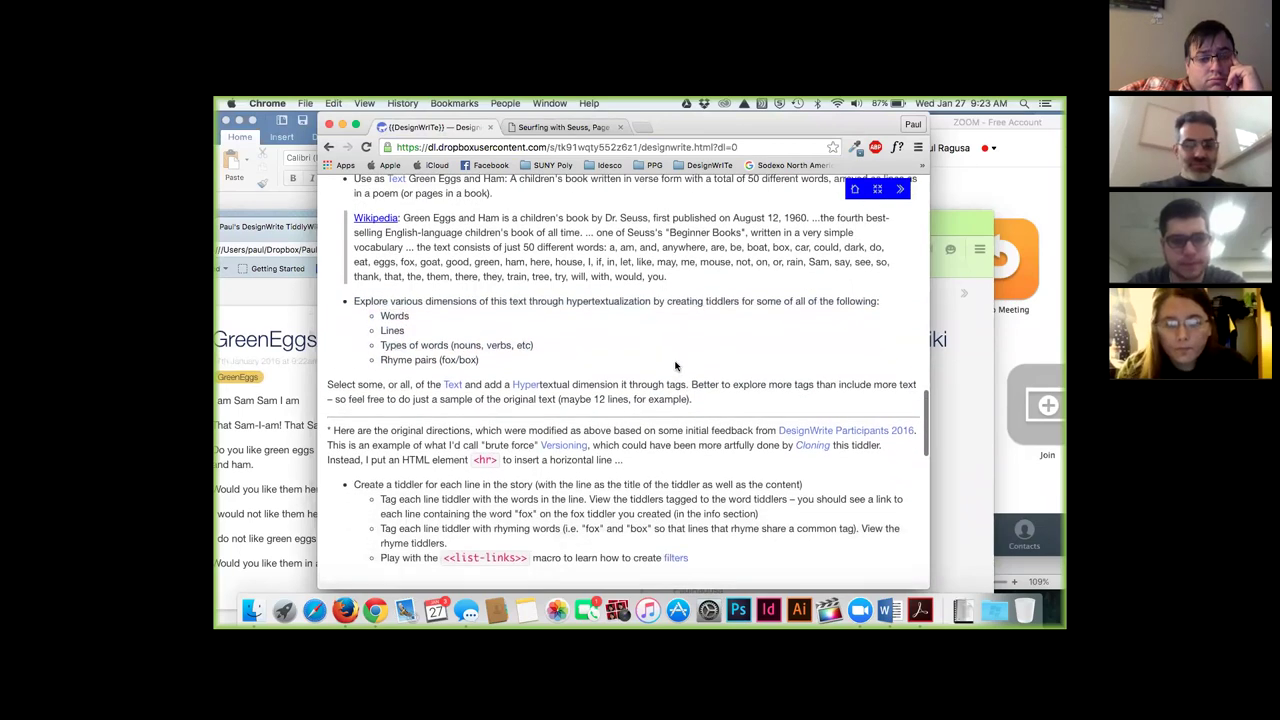
scroll(675, 366, "up", 1)
scroll(675, 366, "up", 1)
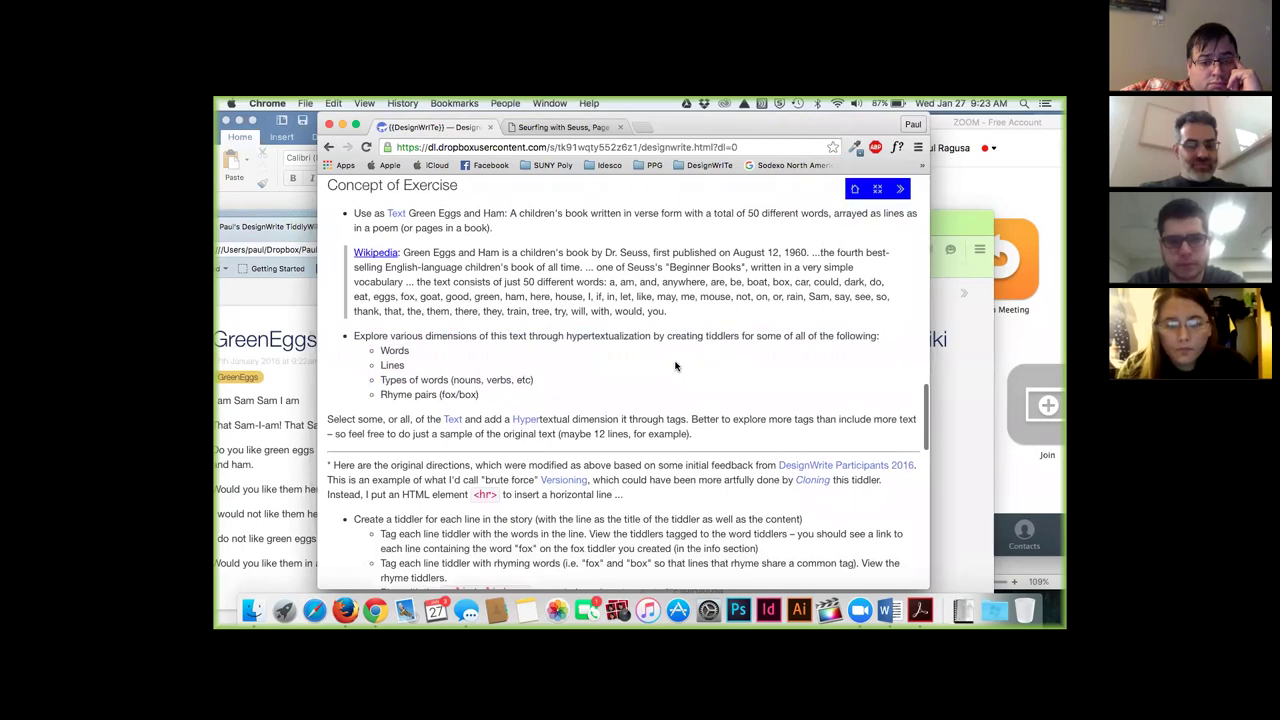
scroll(675, 366, "down", 1)
scroll(675, 366, "down", 1)
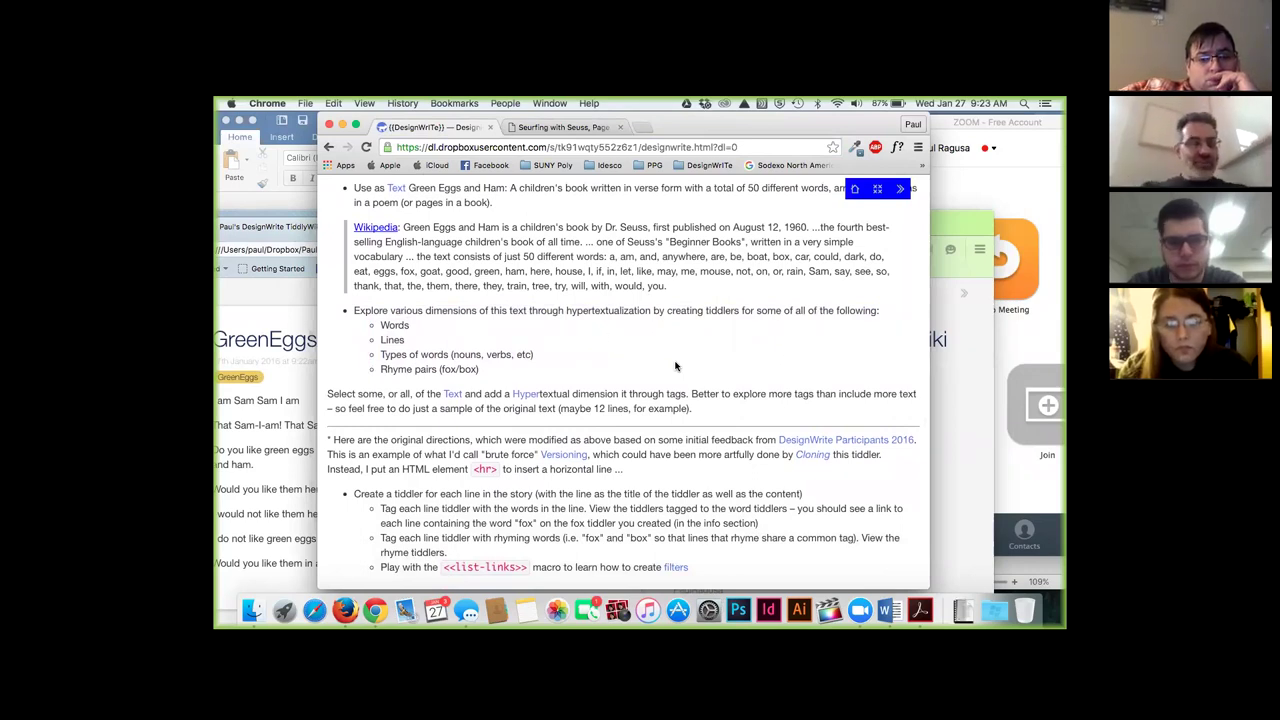
- Switch back to the TiddlyWiki in Firefox, enlarge its window, and review the GreenEggsAndHamText tiddler
left_click(280, 226)
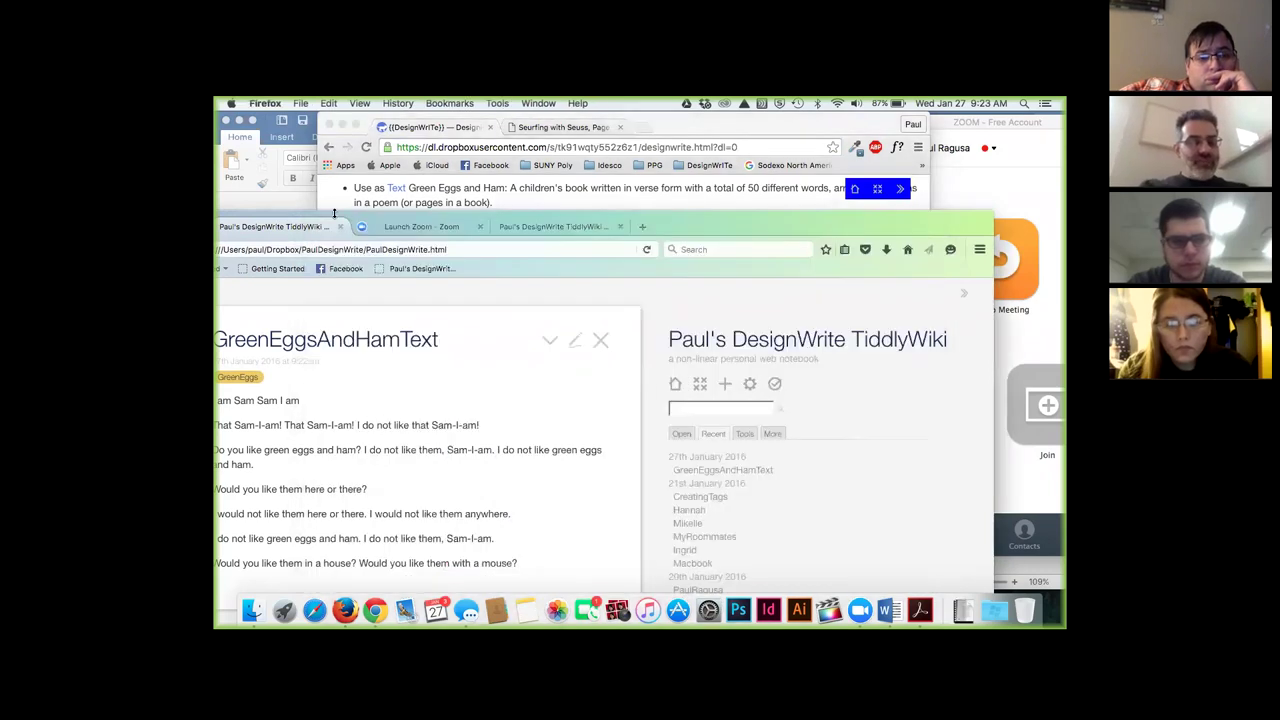
double_click(717, 216)
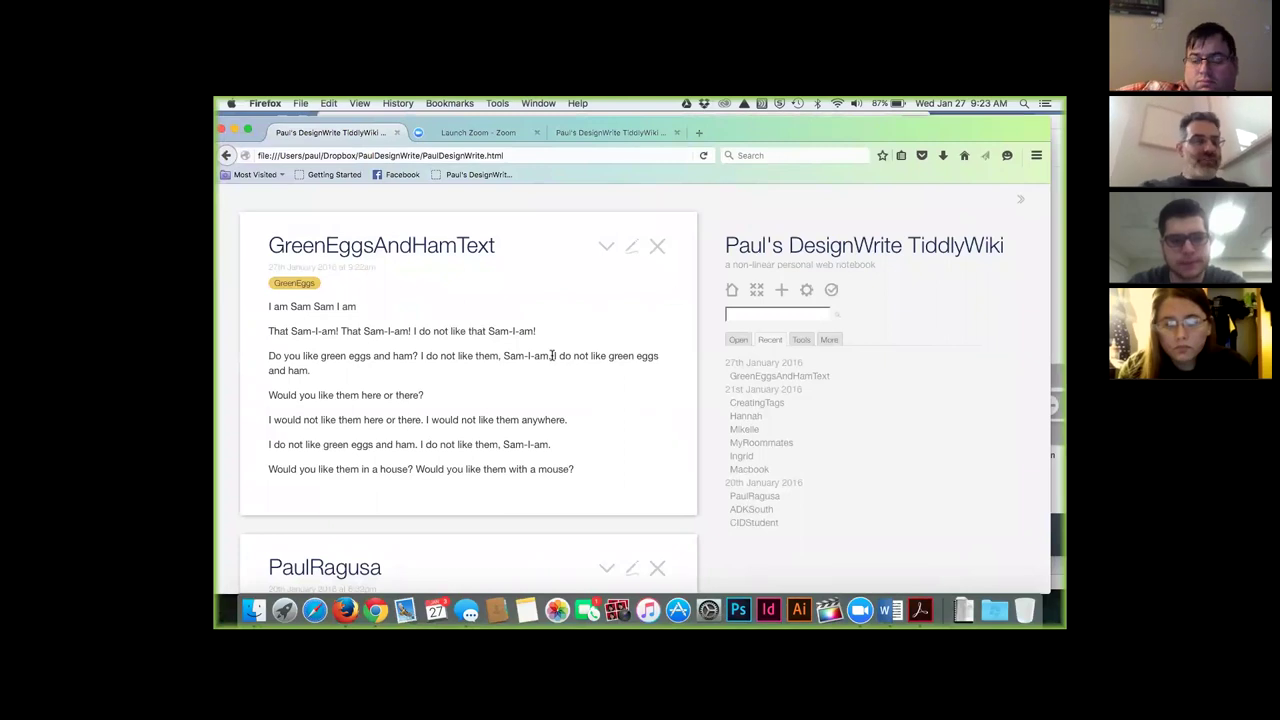
scroll(551, 356, "down", 1)
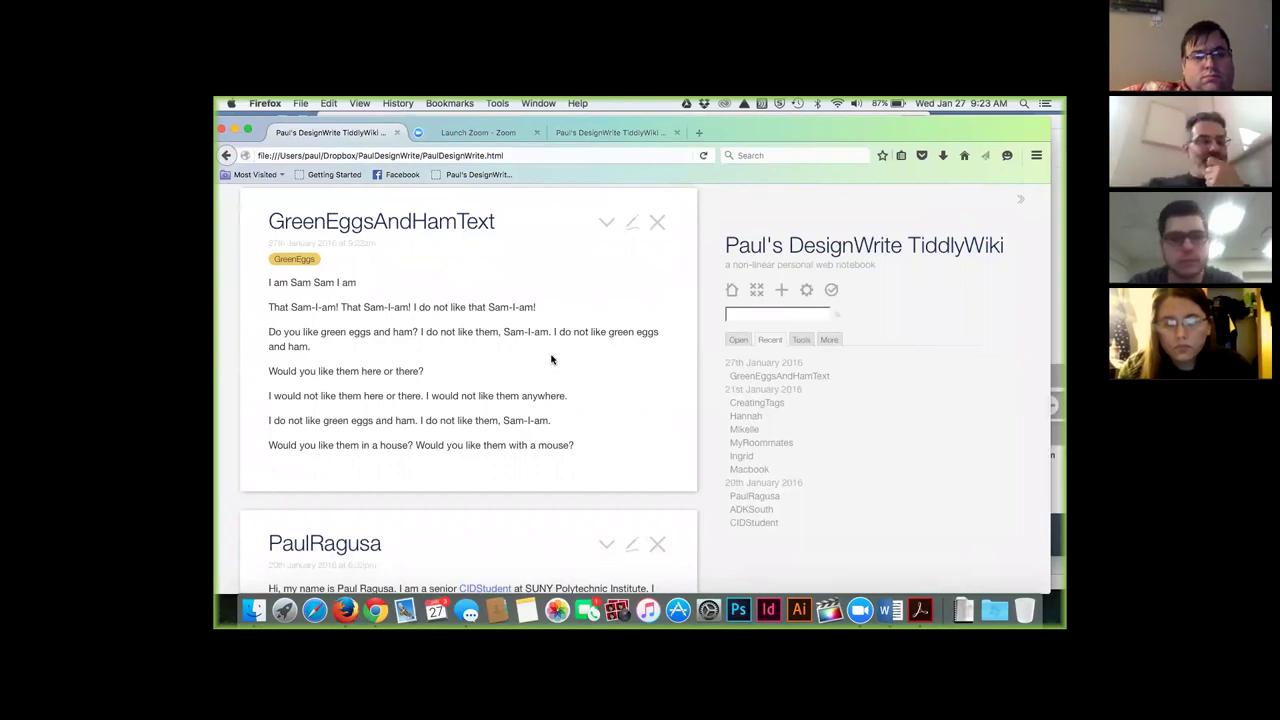
scroll(551, 360, "up", 1)
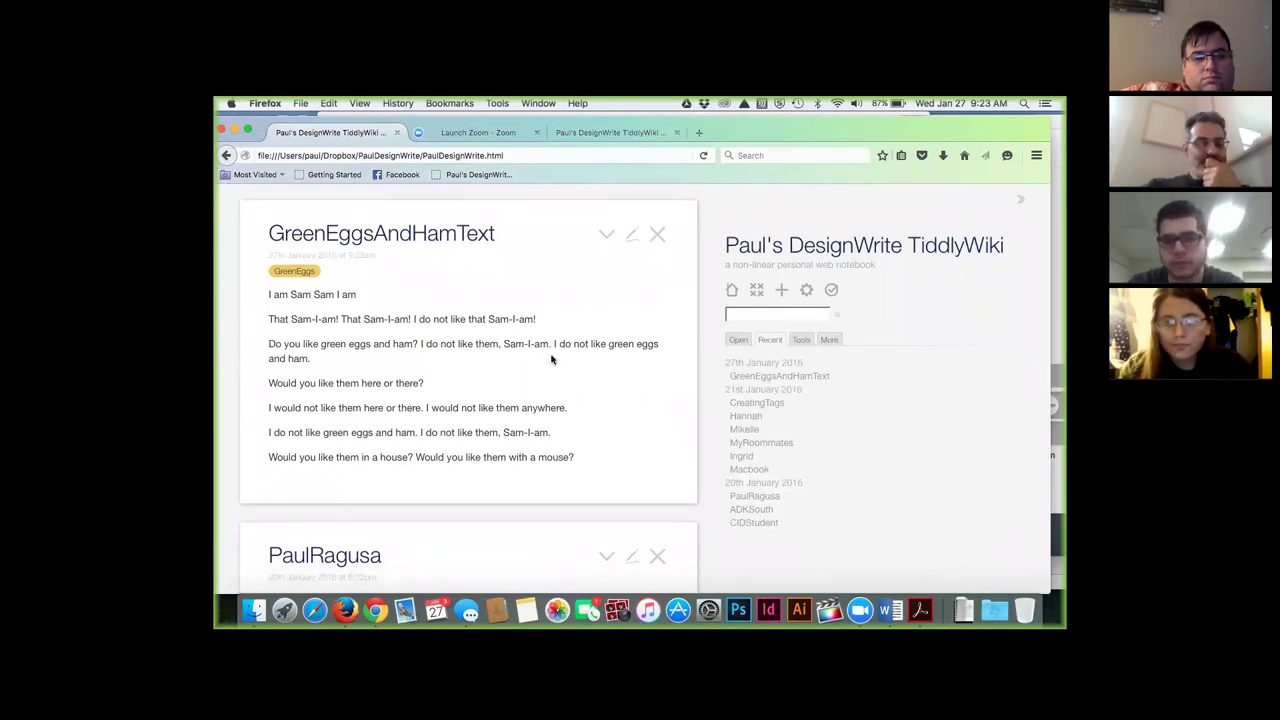
scroll(551, 360, "up", 1)
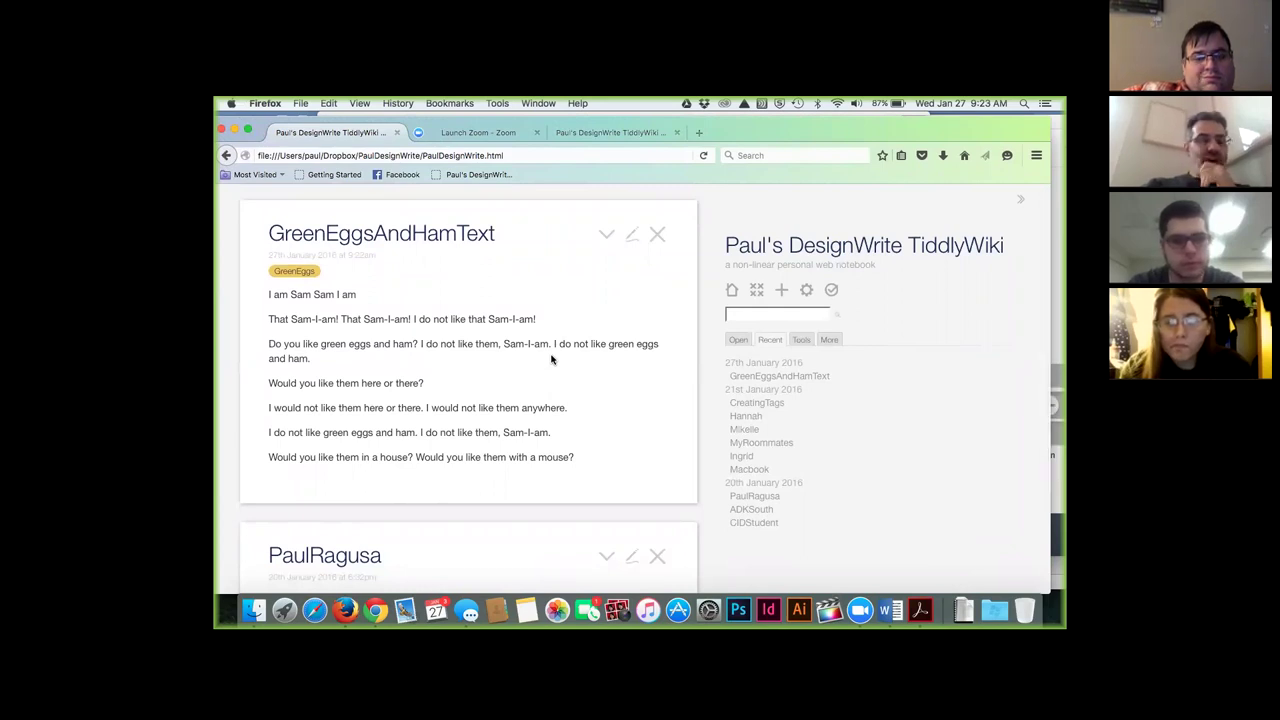
scroll(551, 360, "up", 1)
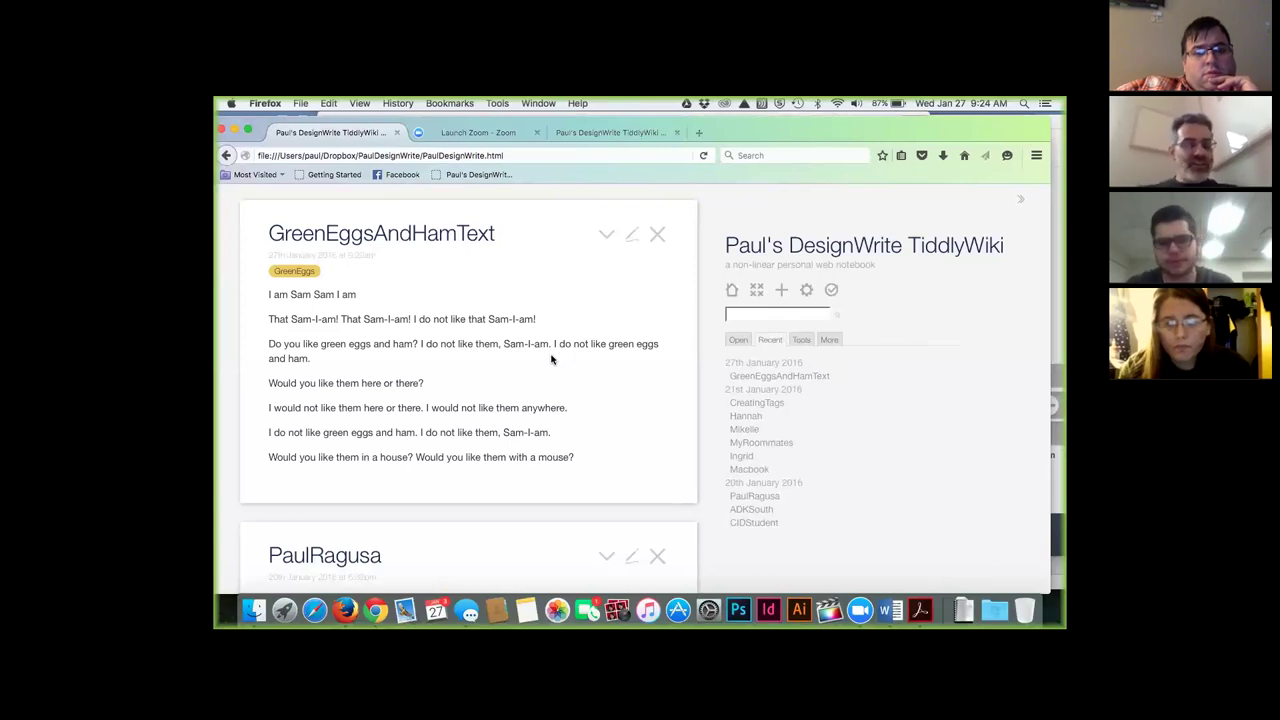
- Raise the system sound volume and lower it again
key("XF86AudioRaiseVolume")
key("XF86AudioRaiseVolume")
key("XF86AudioRaiseVolume")
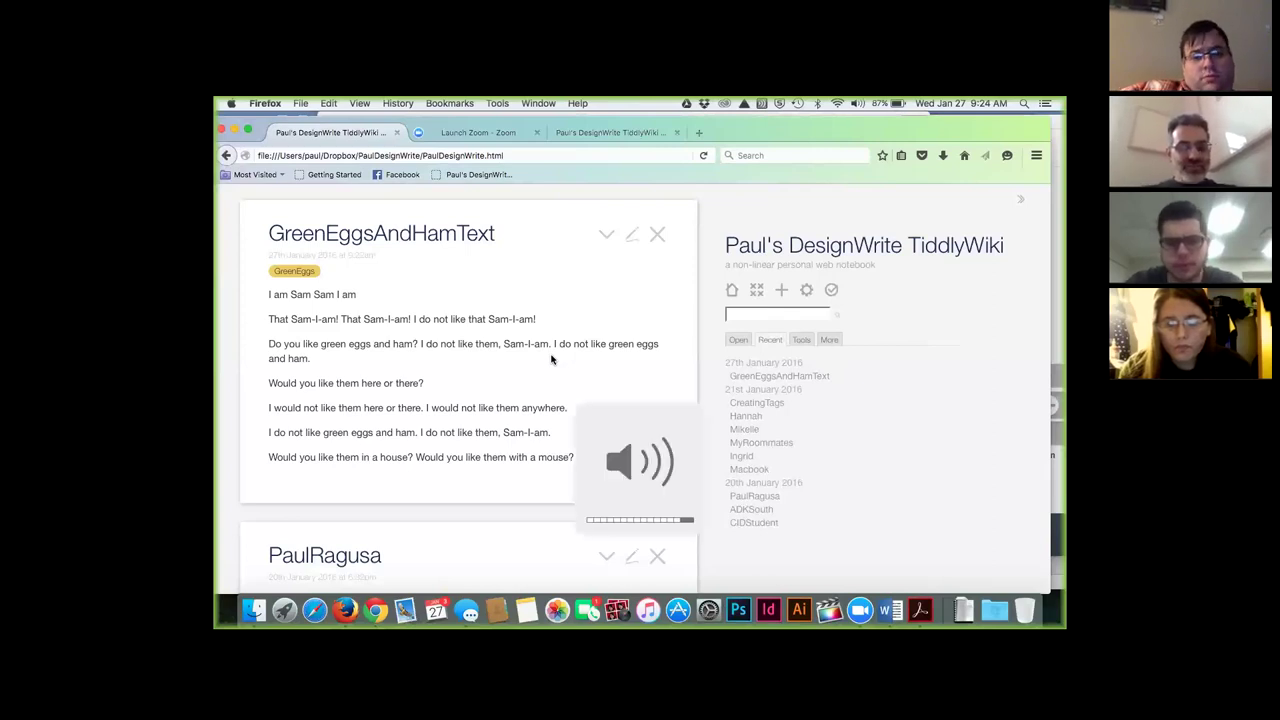
key("XF86AudioLowerVolume")
key("XF86AudioLowerVolume")
key("XF86AudioLowerVolume")
key("XF86AudioLowerVolume")
key("XF86AudioLowerVolume")
key("XF86AudioLowerVolume")
key("XF86AudioLowerVolume")
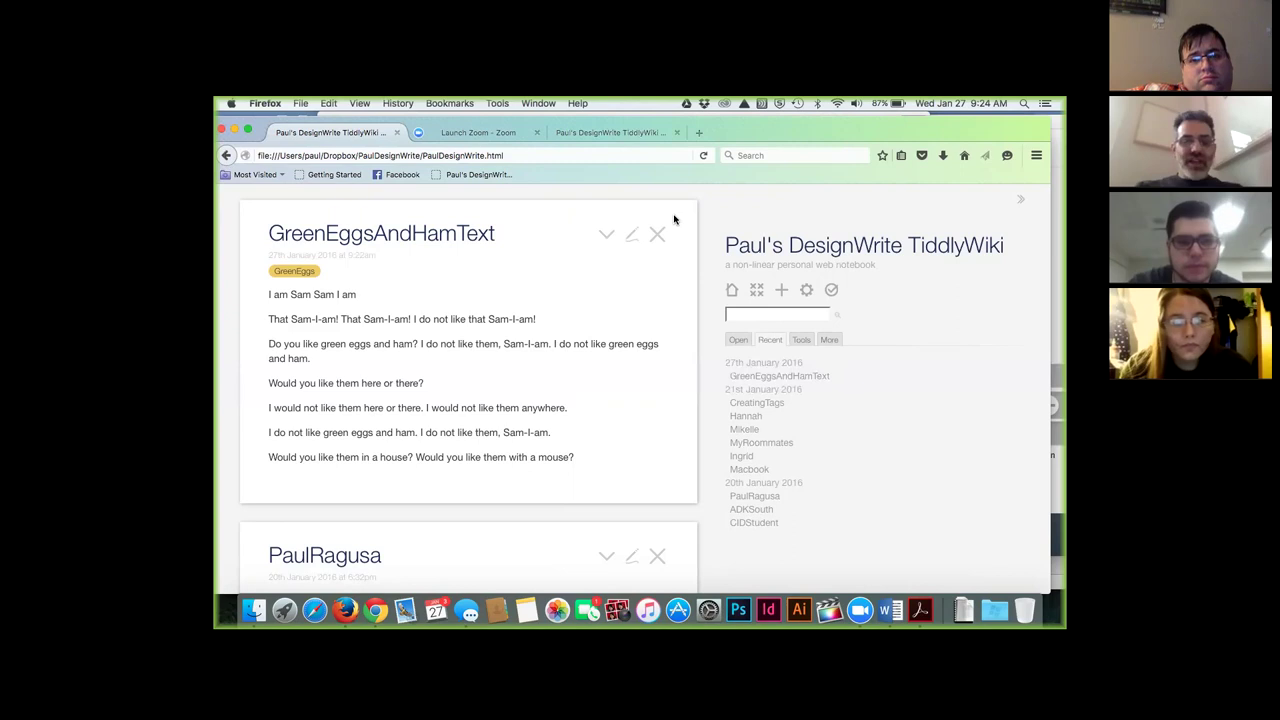
- Copy the poem's first line, "I am Sam Sam I am", from the GreenEggsAndHamText tiddler
left_click_drag(272, 300, 380, 297)
key("super+c")
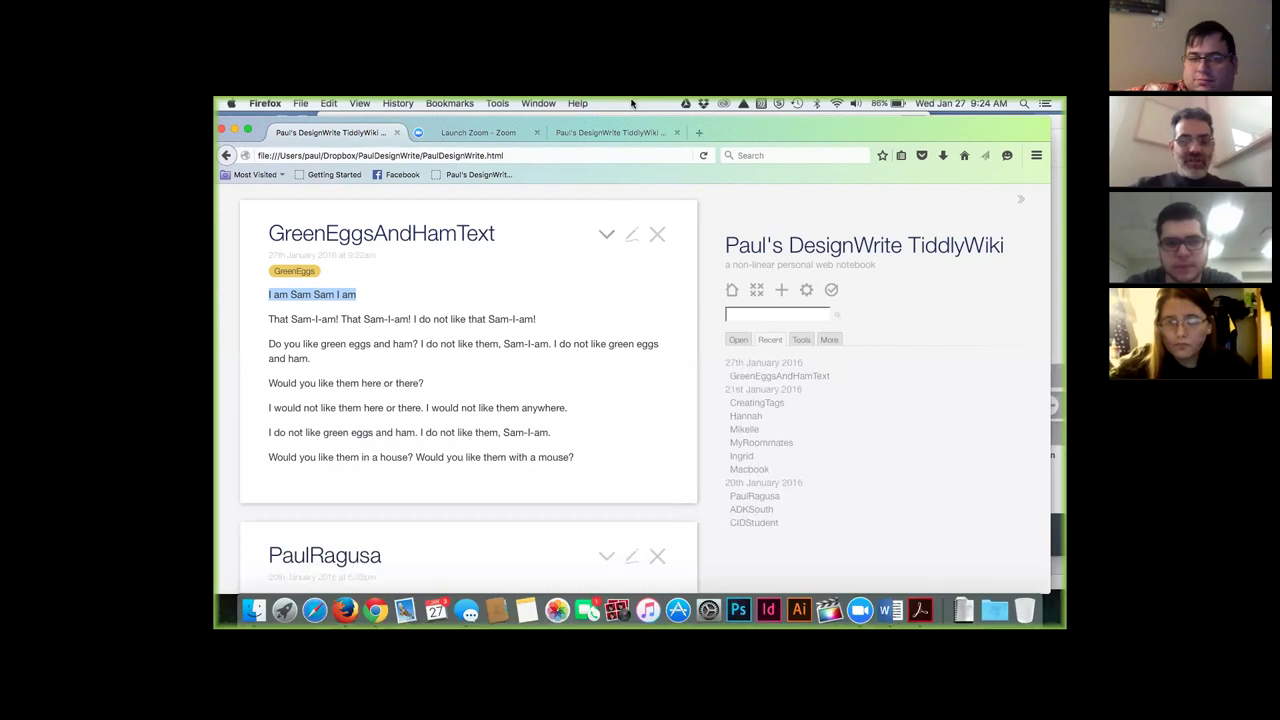
- Turn the system sound volume up
key("XF86AudioRaiseVolume")
key("XF86AudioRaiseVolume")
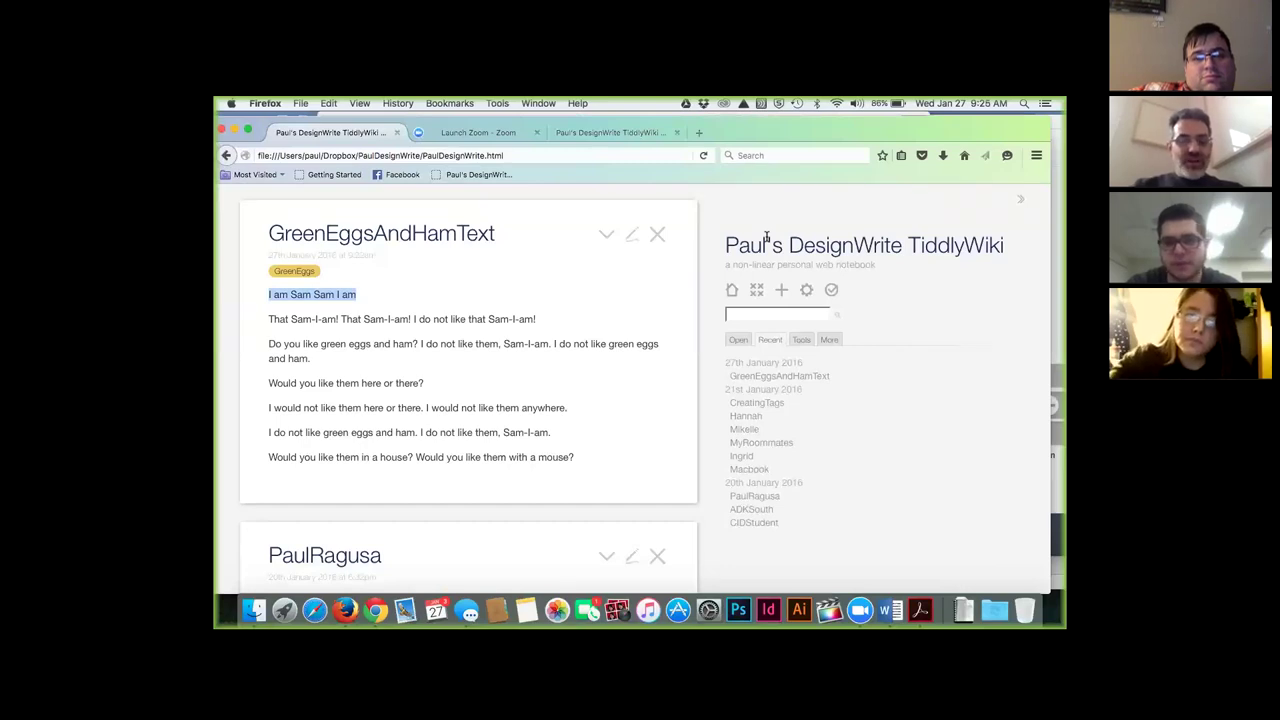
key("XF86AudioRaiseVolume")
key("XF86AudioRaiseVolume")
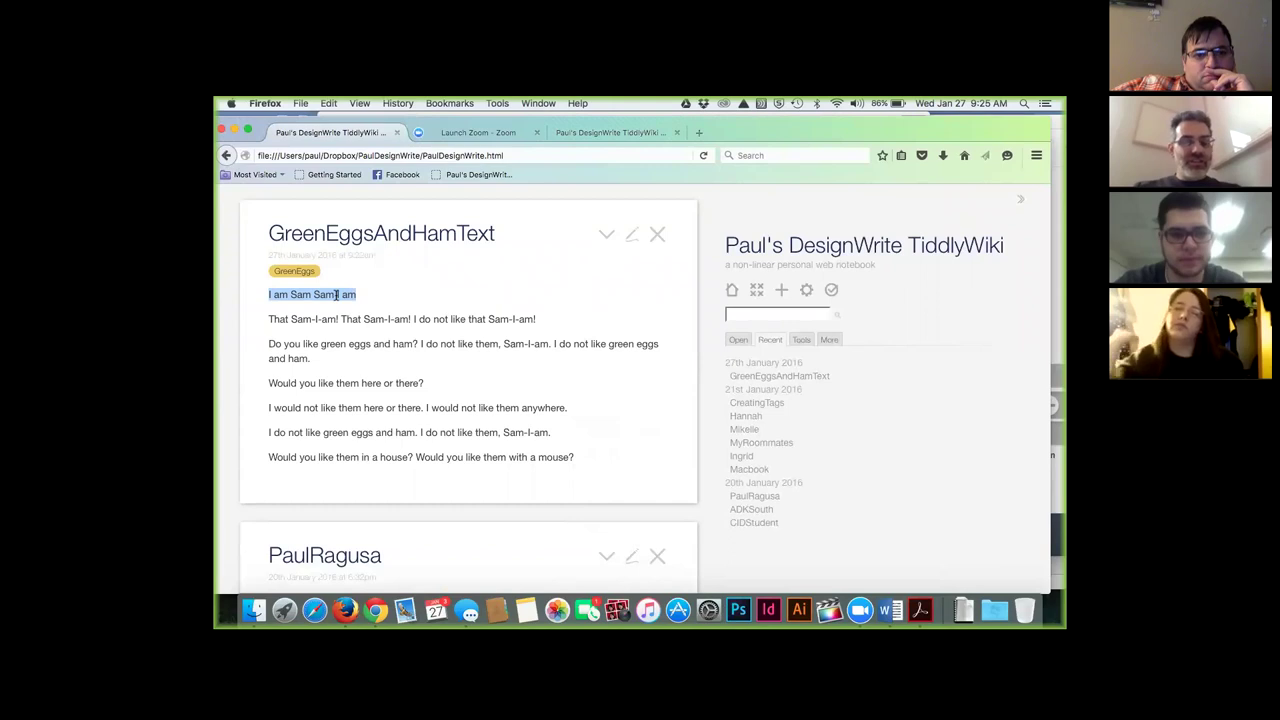
- Create a new tiddler and replace its default title with the copied line "I am Sam Sam I am"
left_click(778, 290)
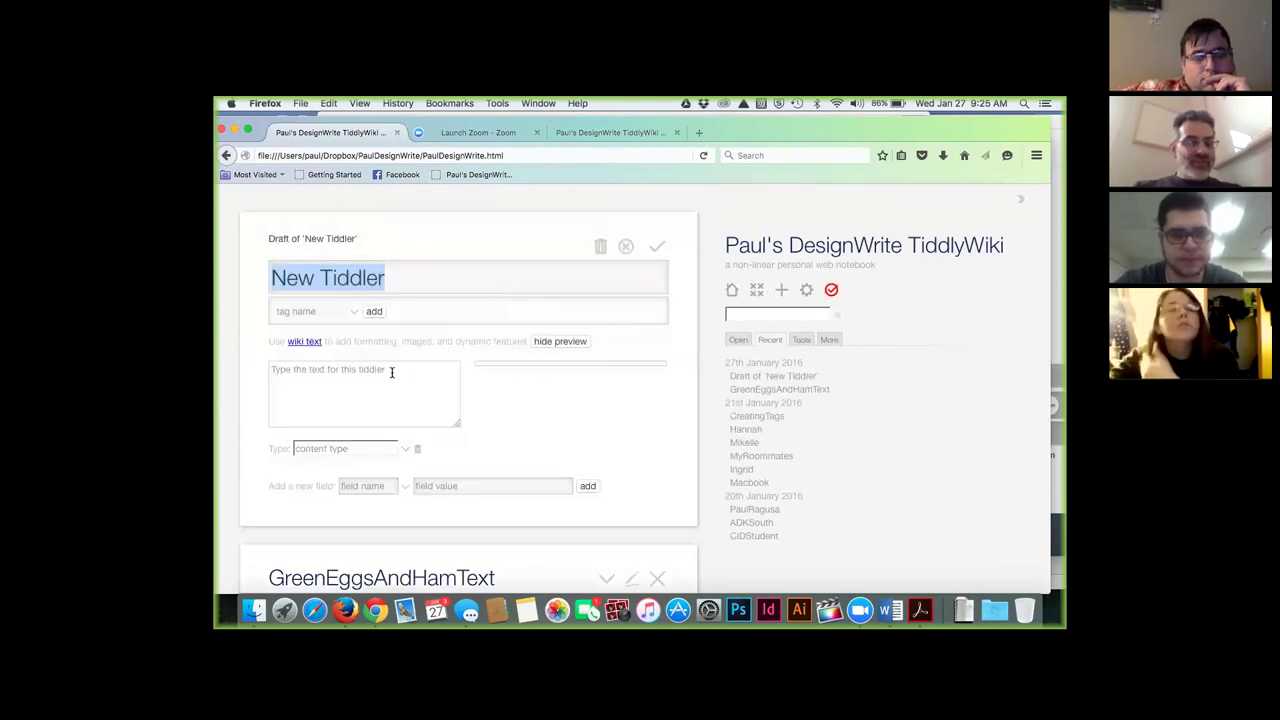
left_click(389, 372)
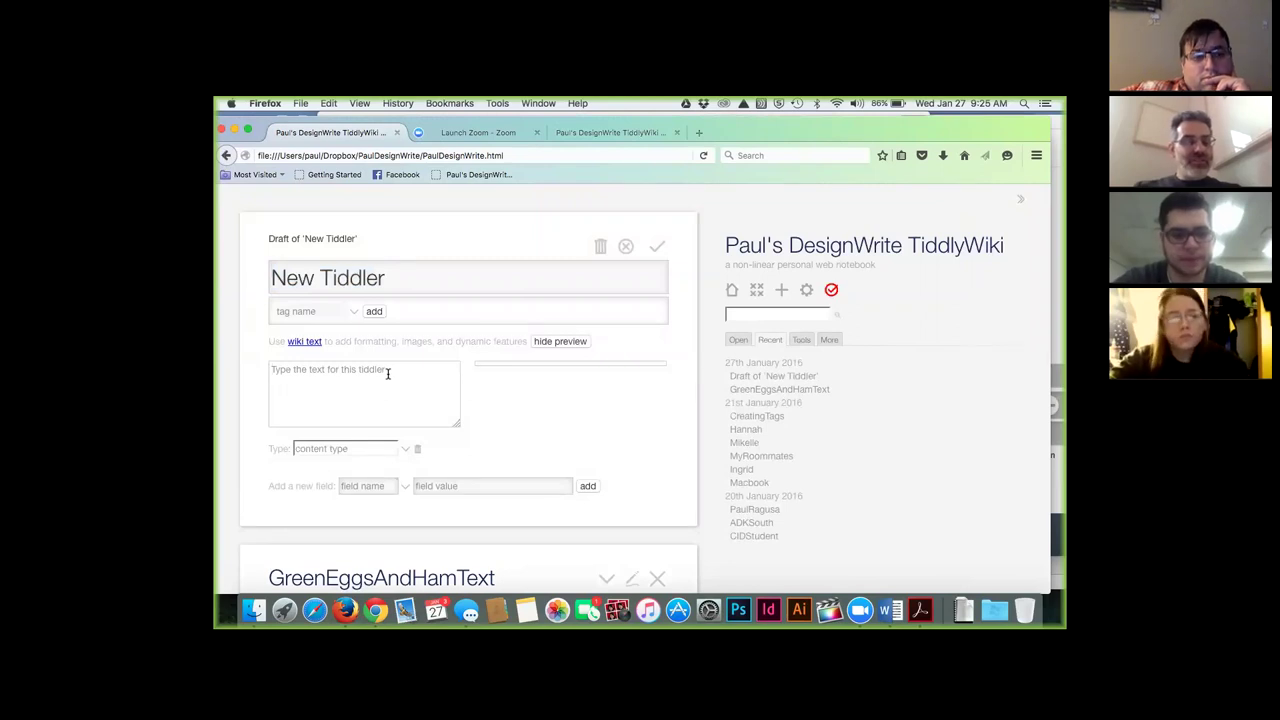
left_click_drag(386, 278, 229, 266)
key("Left")
key("super+v")
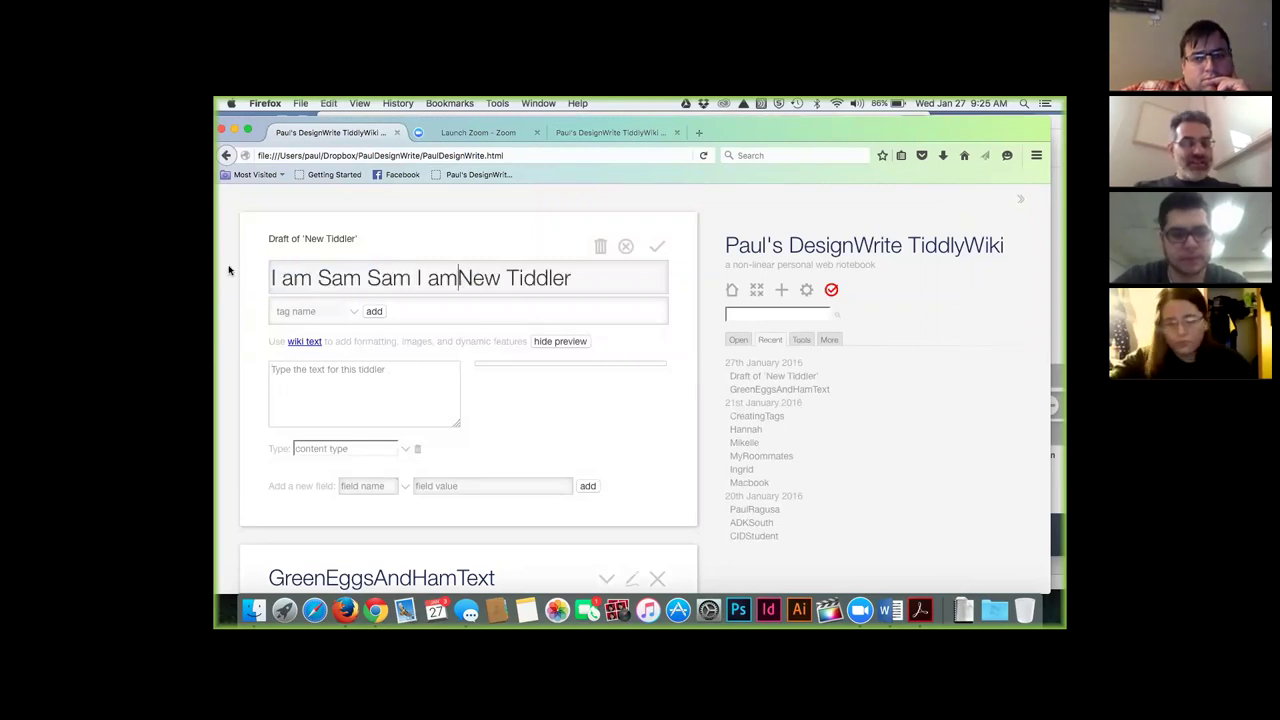
left_click(598, 271)
key("BackSpace")
key("BackSpace")
key("BackSpace")
key("BackSpace")
key("BackSpace")
key("BackSpace")
key("BackSpace")
key("BackSpace")
key("BackSpace")
key("BackSpace")
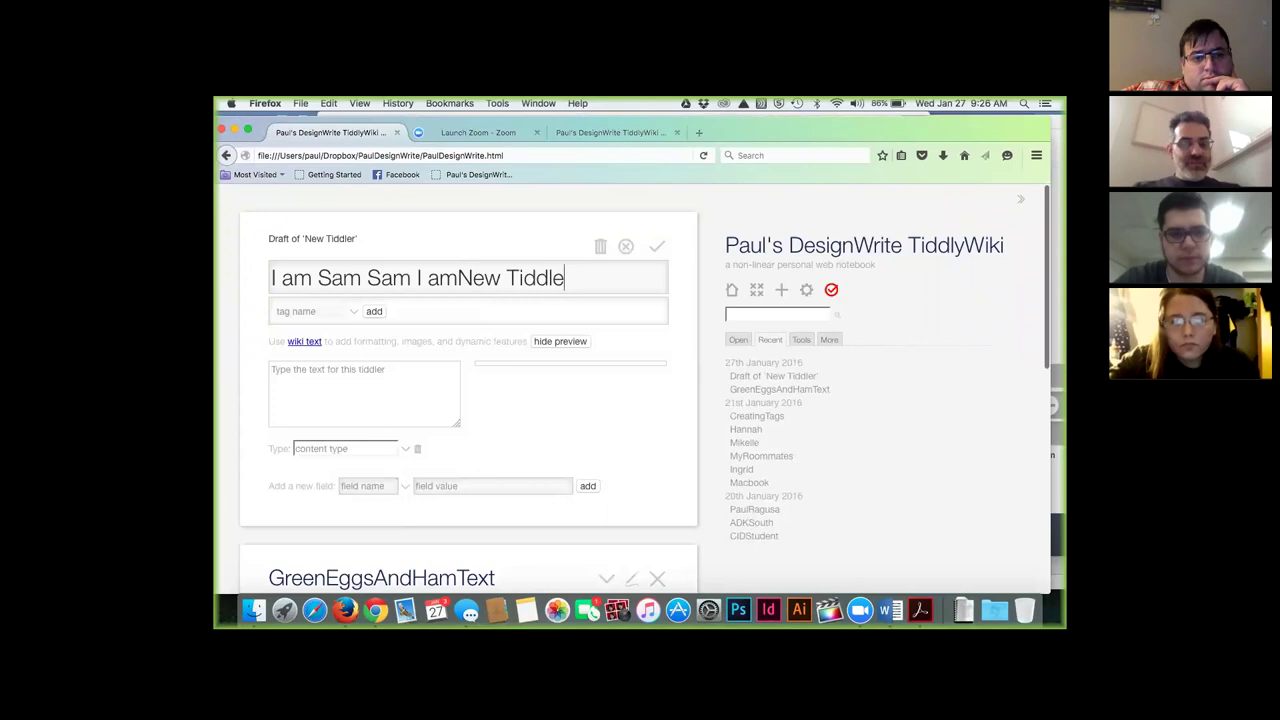
key("BackSpace")
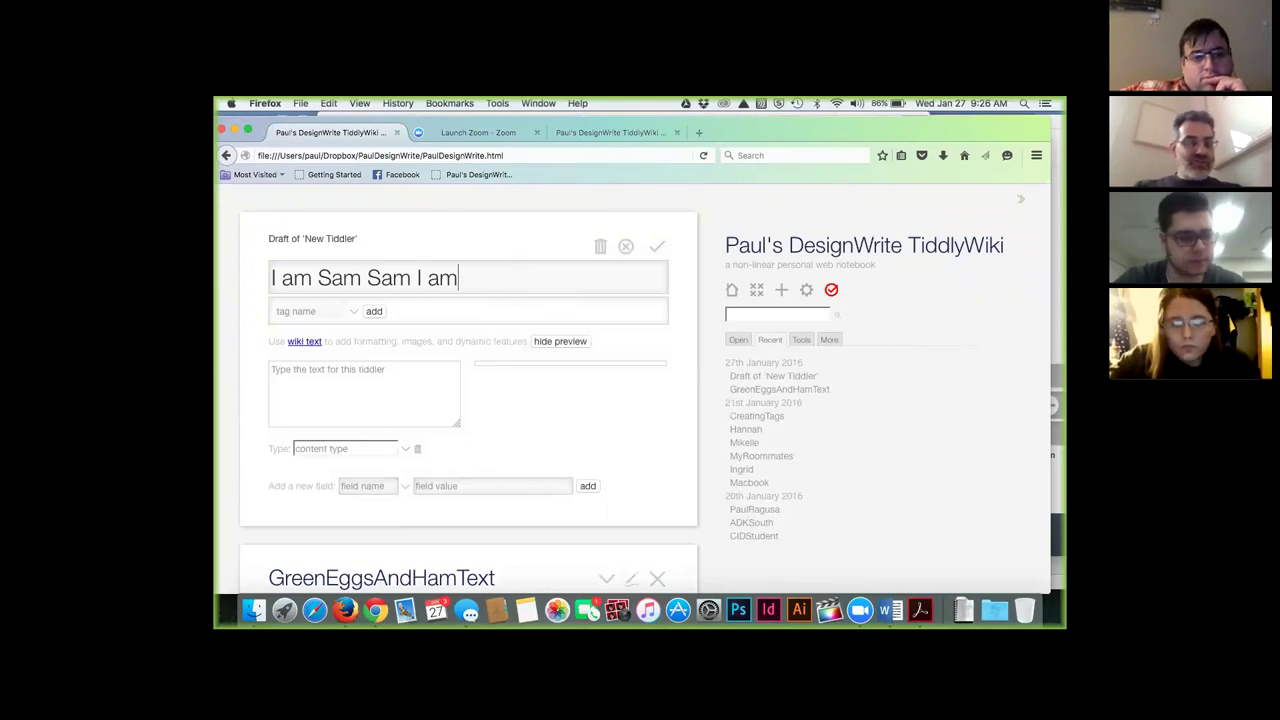
- Tag the new tiddler with the existing GreenEggs tag and a new GreenEggsLines tag
left_click(308, 312)
type("Green")
left_click(305, 339)
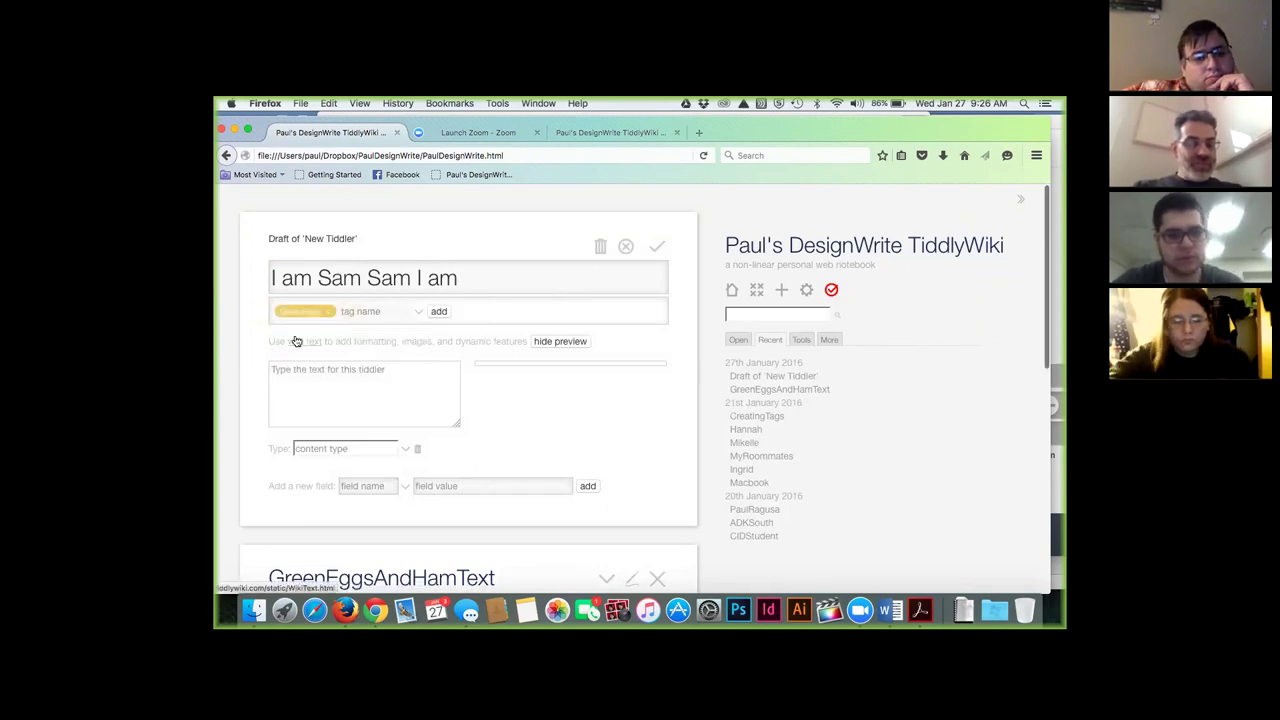
left_click(365, 311)
type("G")
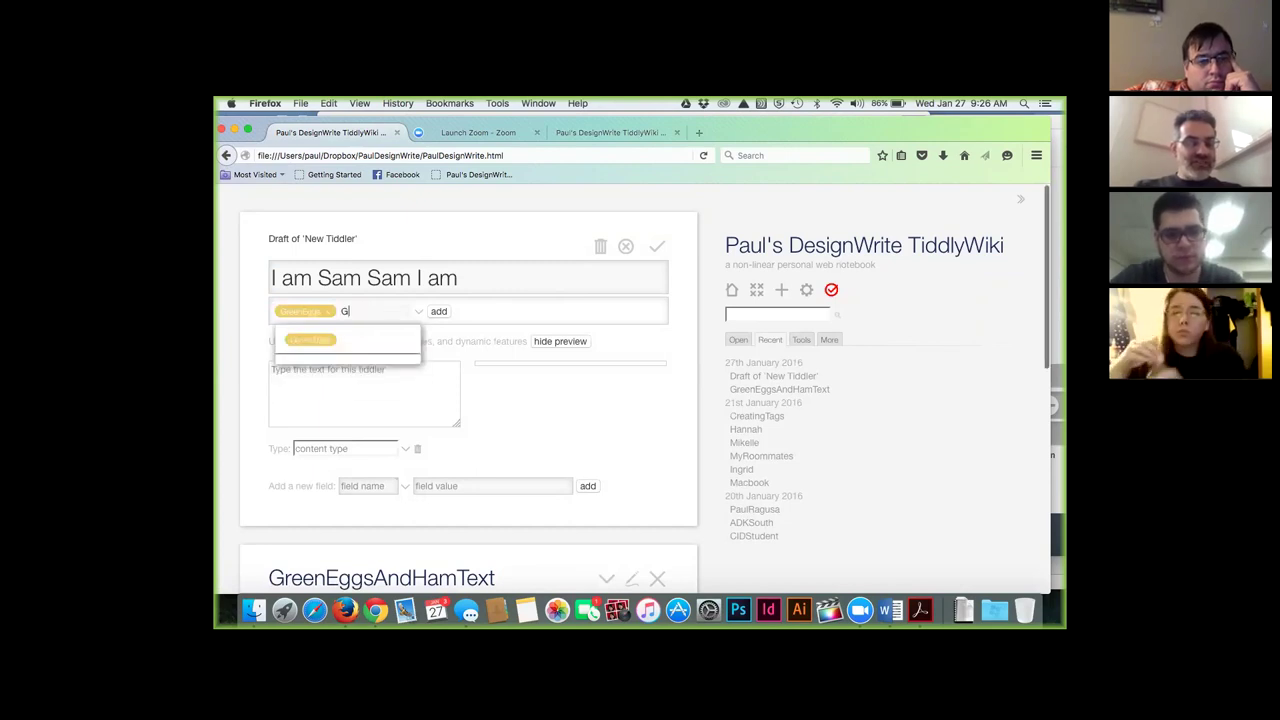
type("reenEggsLines")
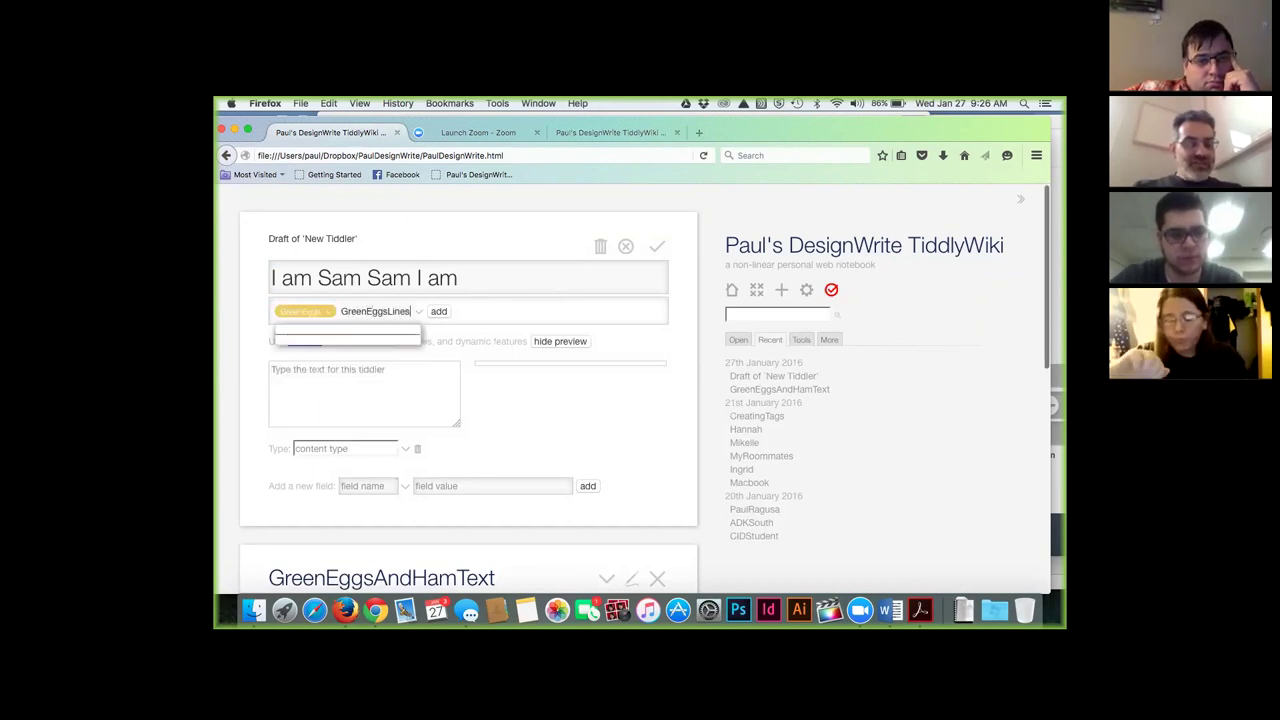
left_click(439, 311)
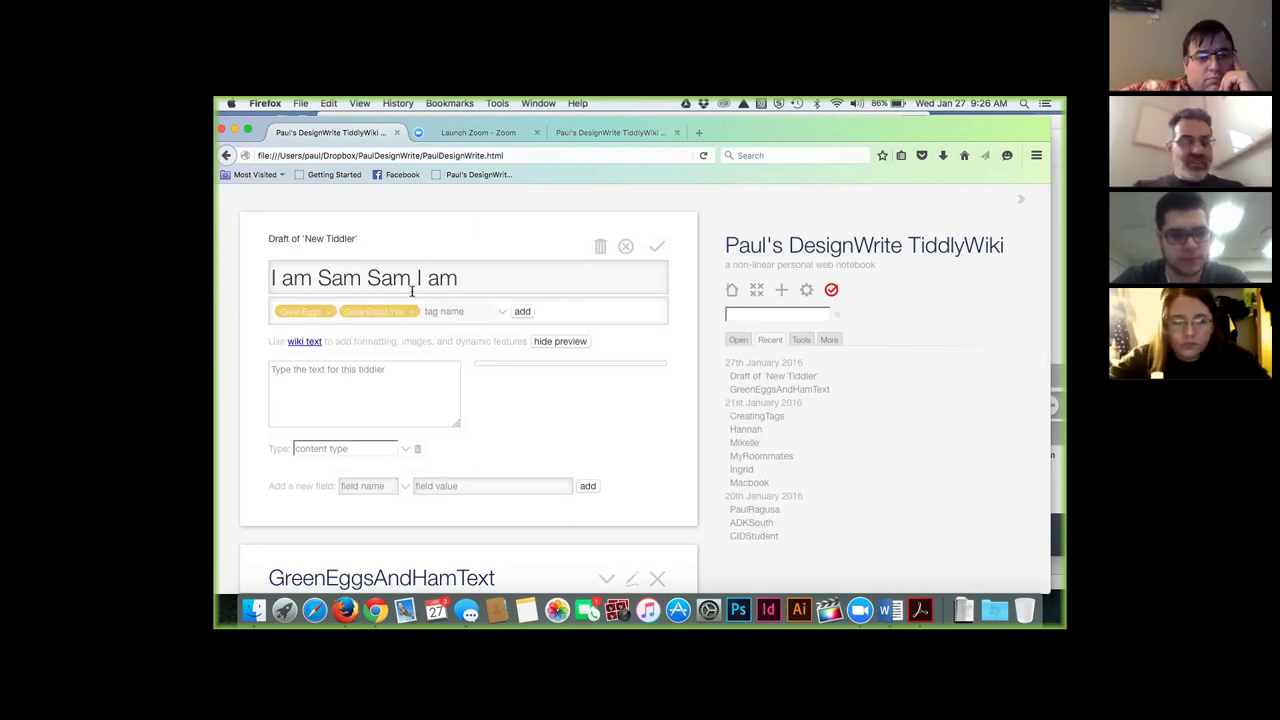
- Add the tag LineEndAm to the line tiddler and save it
left_click(445, 311)
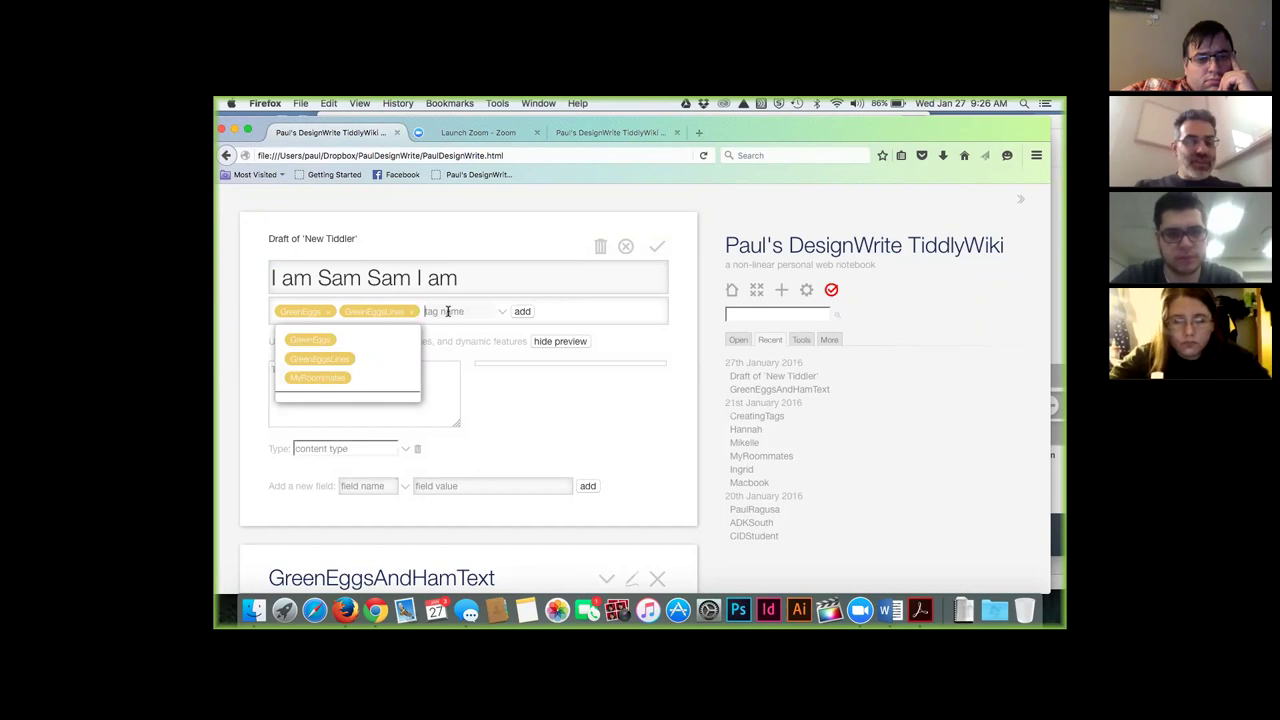
type("LineNE")
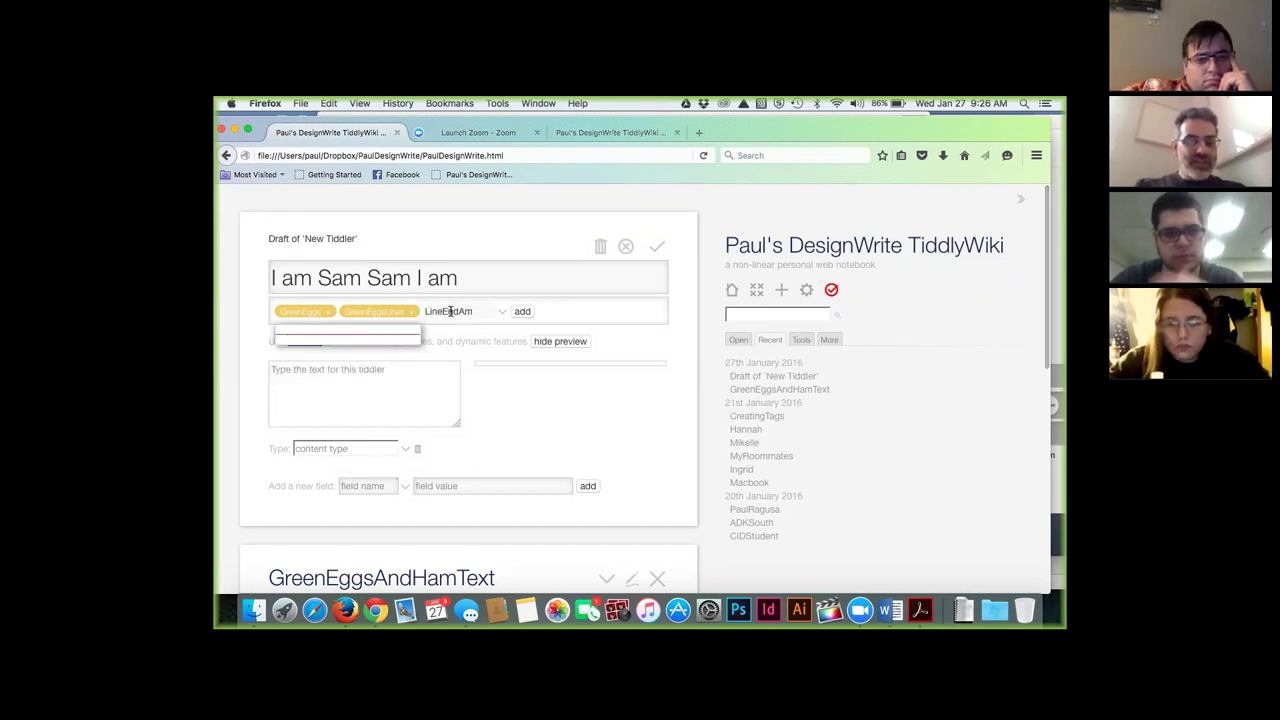
left_click(522, 311)
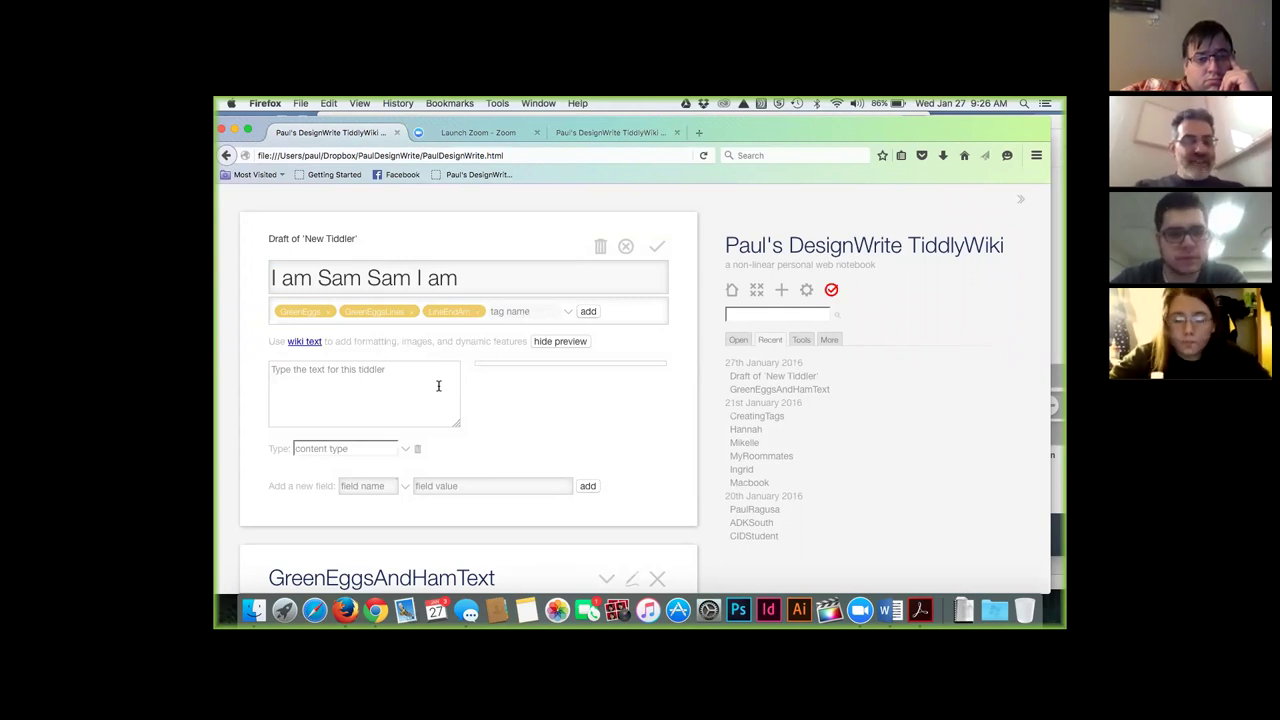
scroll(440, 386, "down", 1)
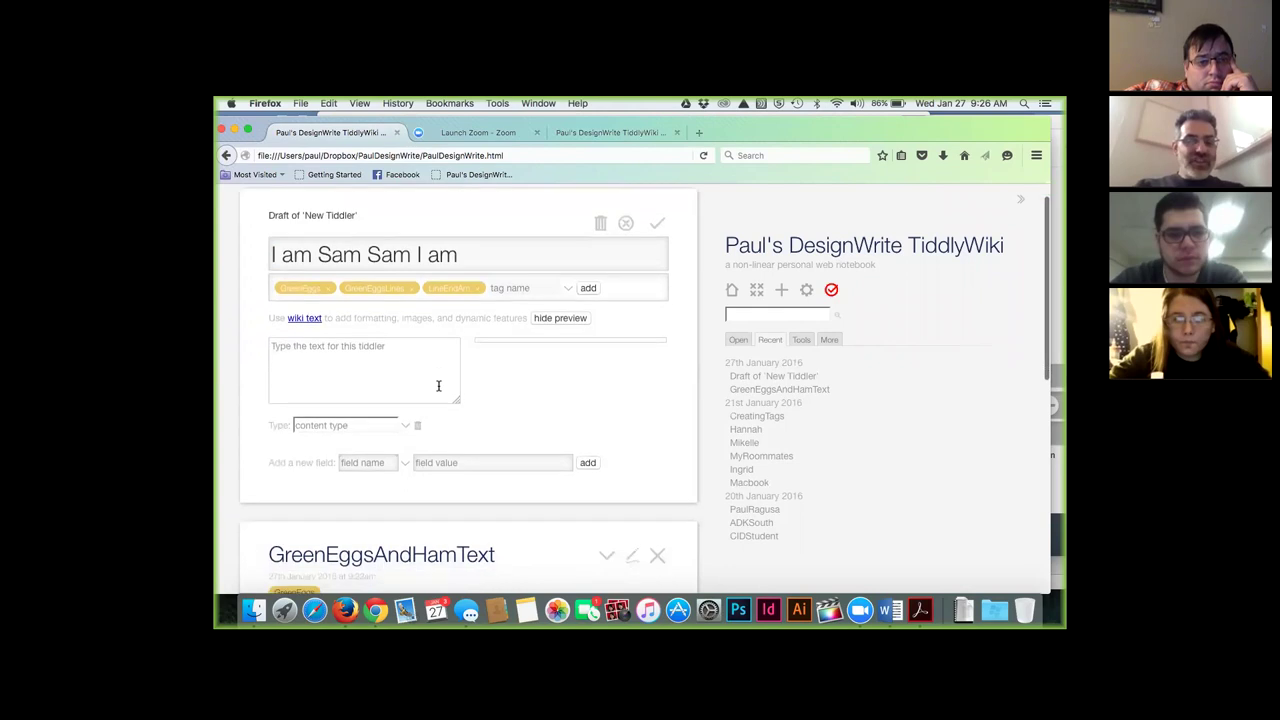
left_click(659, 224)
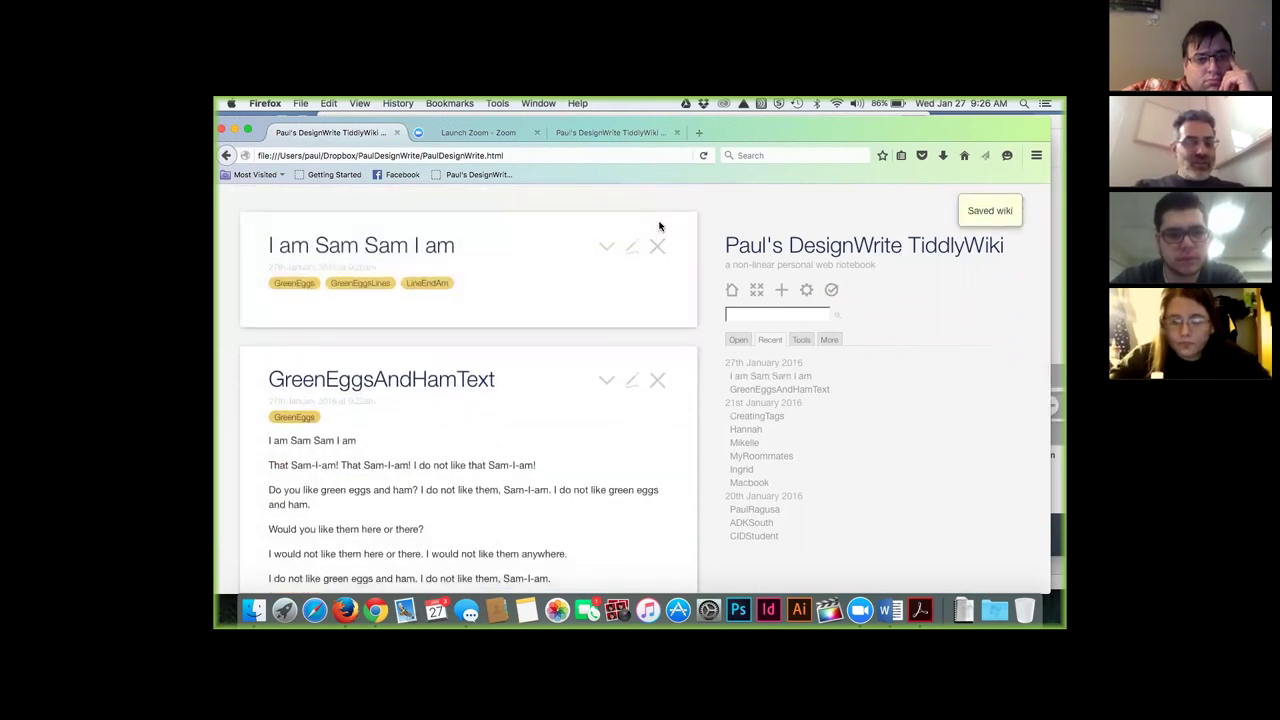
- Clone the first line's tiddler and title the clone with the poem's second line, "That Sam-I-am! That Sam-I-am! I do not like that Sam-I-am!"
scroll(449, 388, "down", 1)
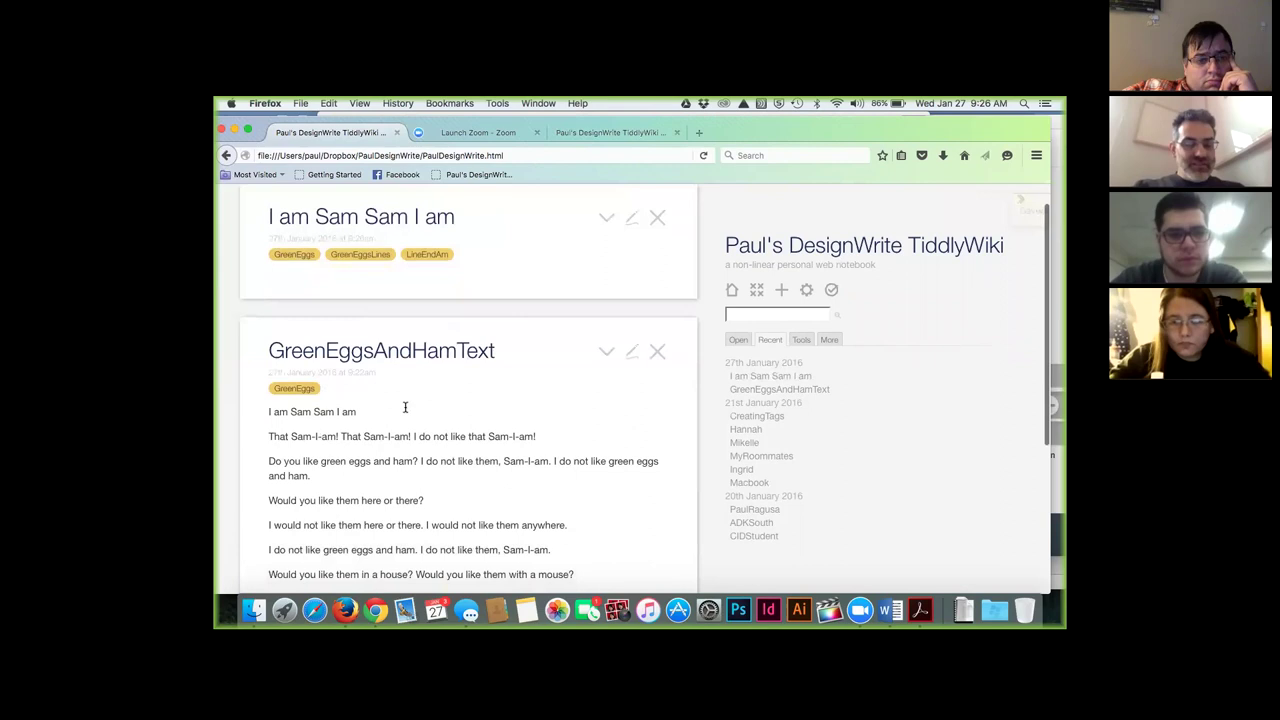
left_click_drag(268, 436, 538, 443)
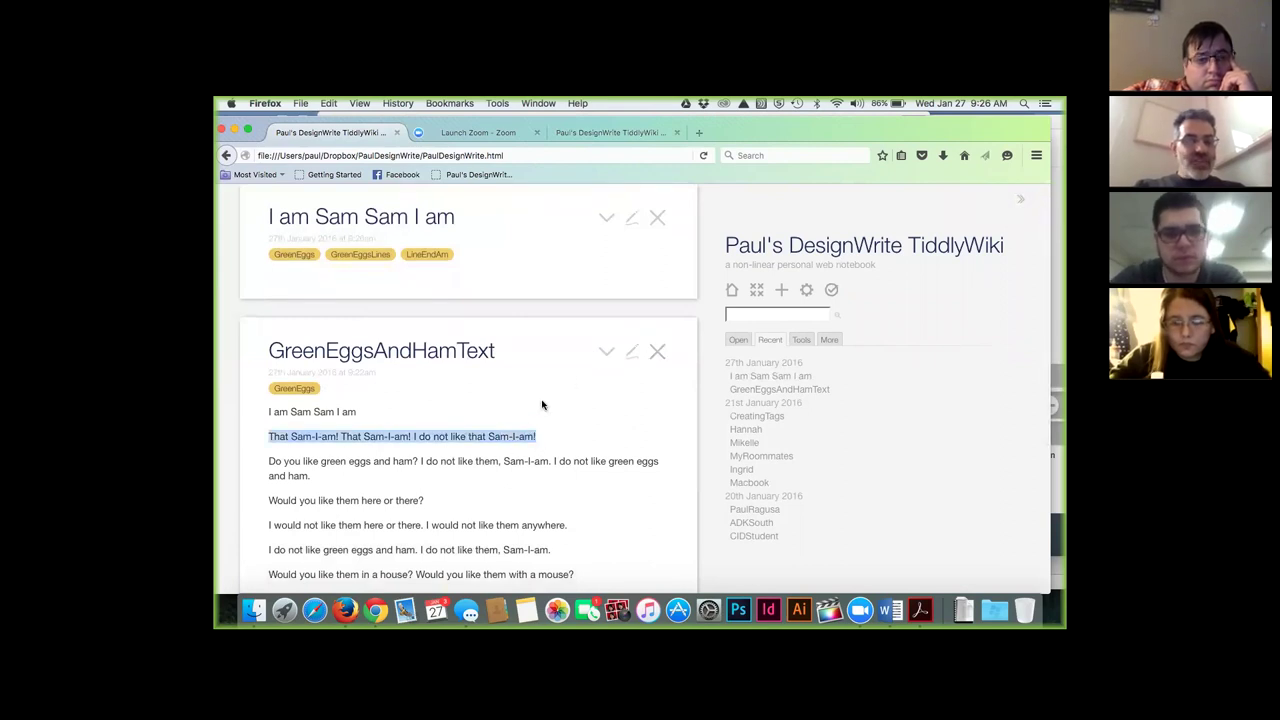
scroll(532, 414, "up", 1)
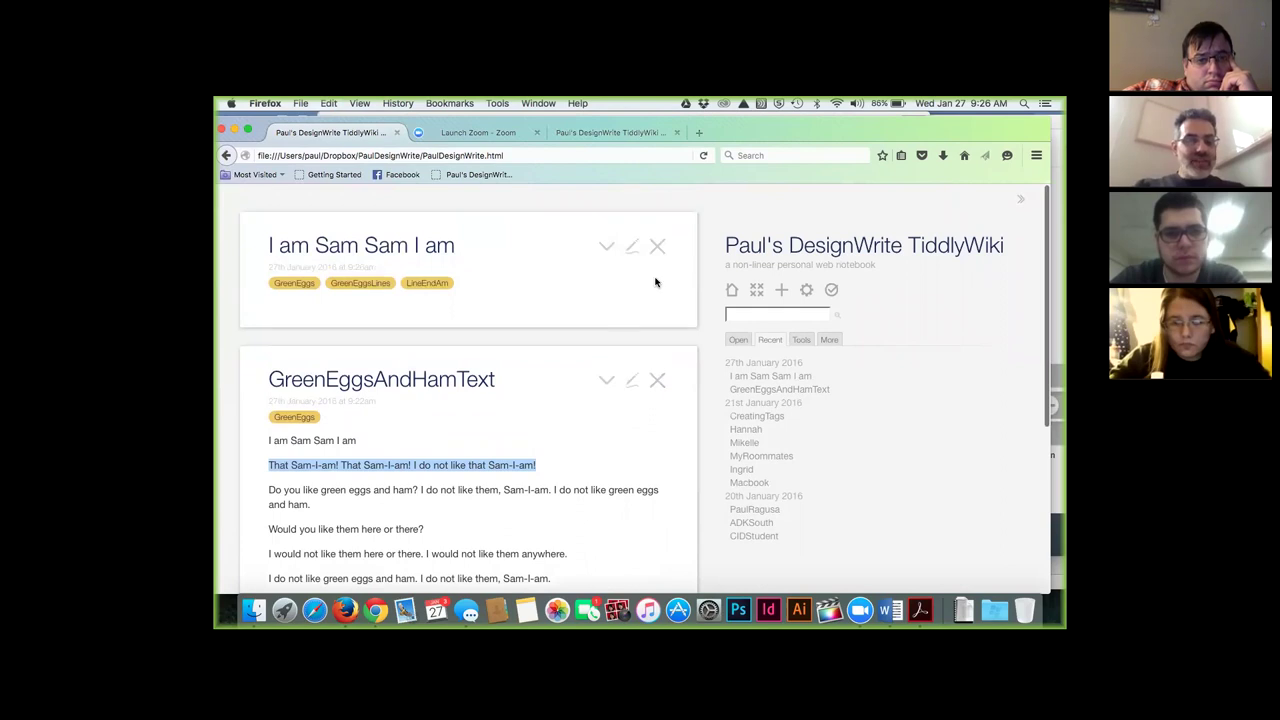
left_click(607, 248)
left_click(643, 330)
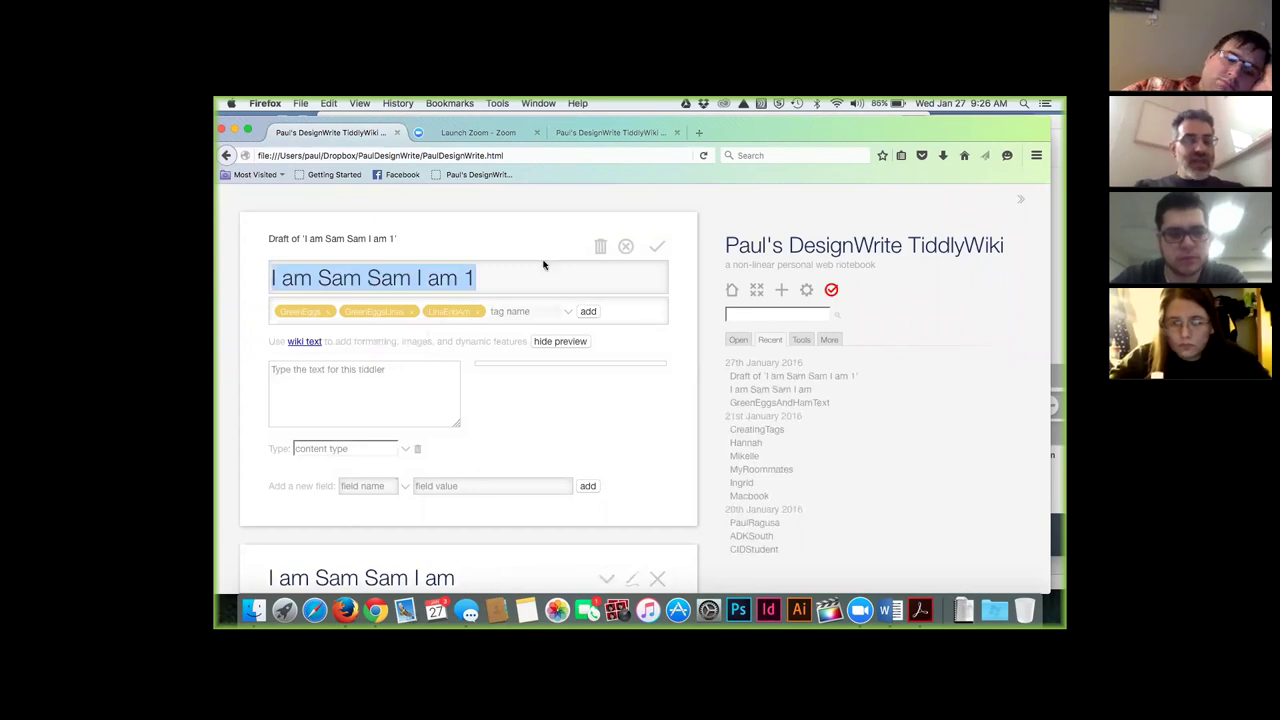
key("super+v")
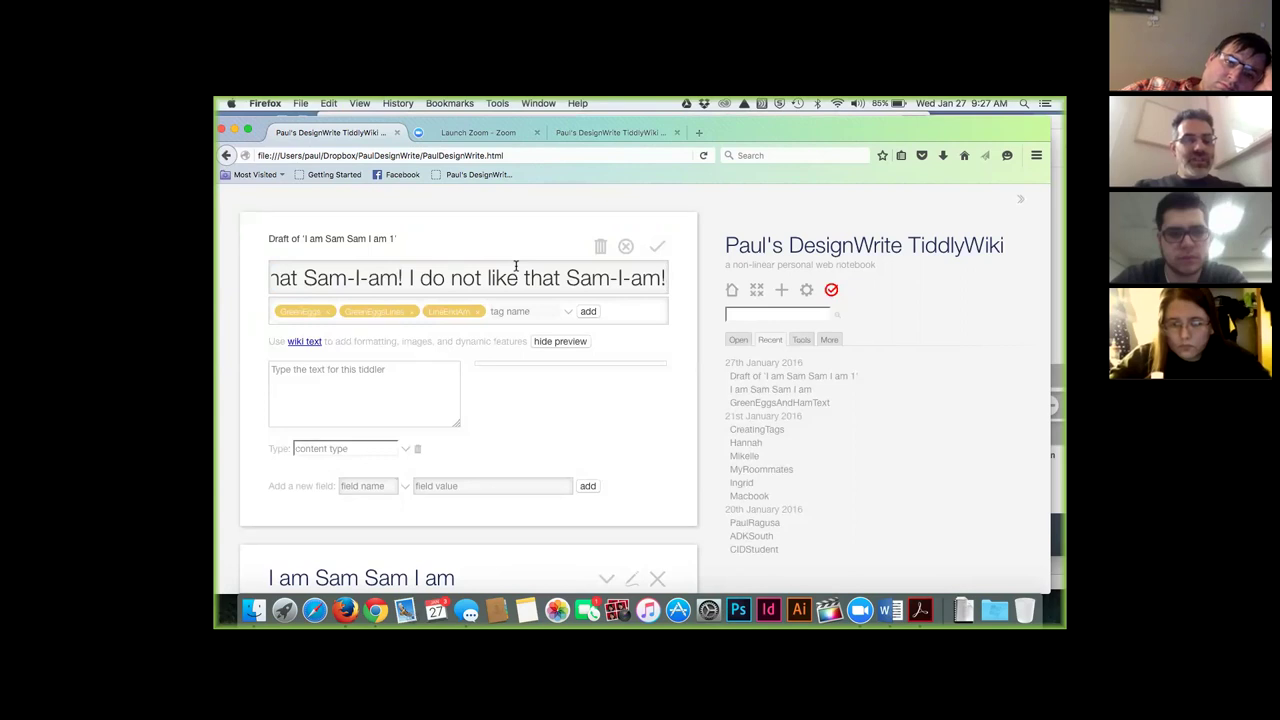
scroll(494, 278, "left", 5)
scroll(494, 278, "right", 3)
scroll(490, 278, "left", 3)
scroll(489, 278, "right", 5)
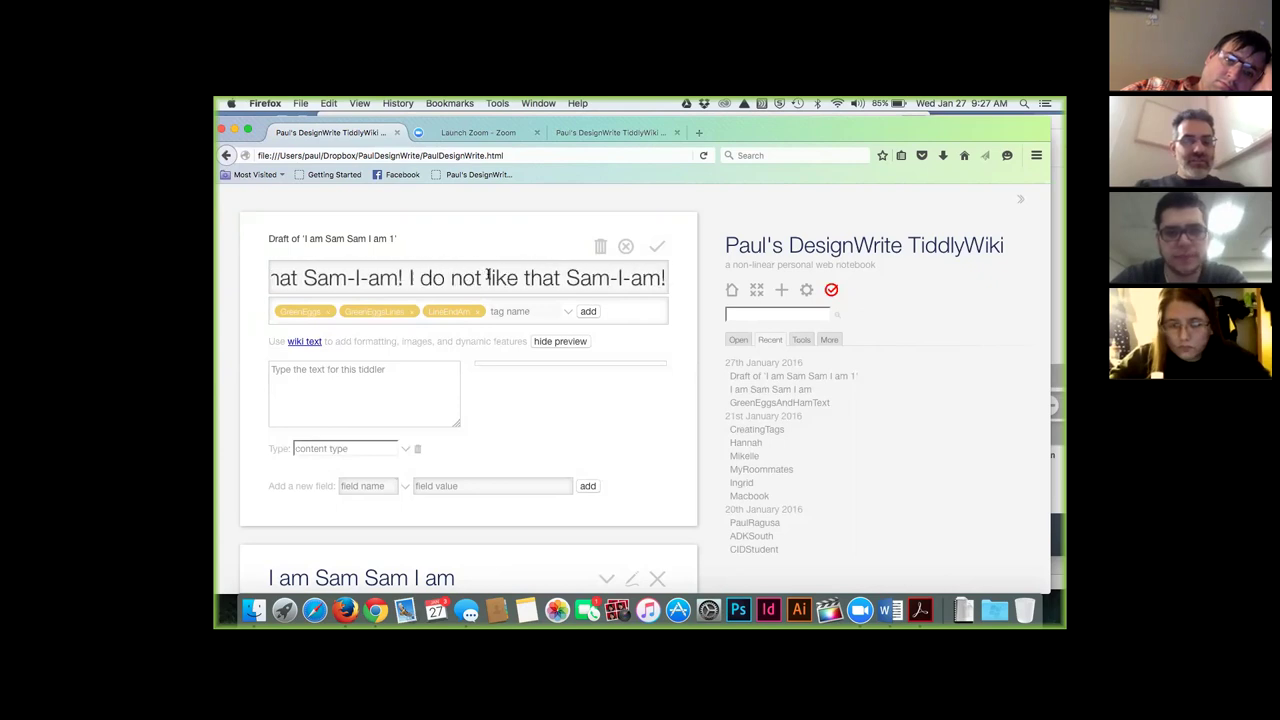
scroll(488, 278, "left", 5)
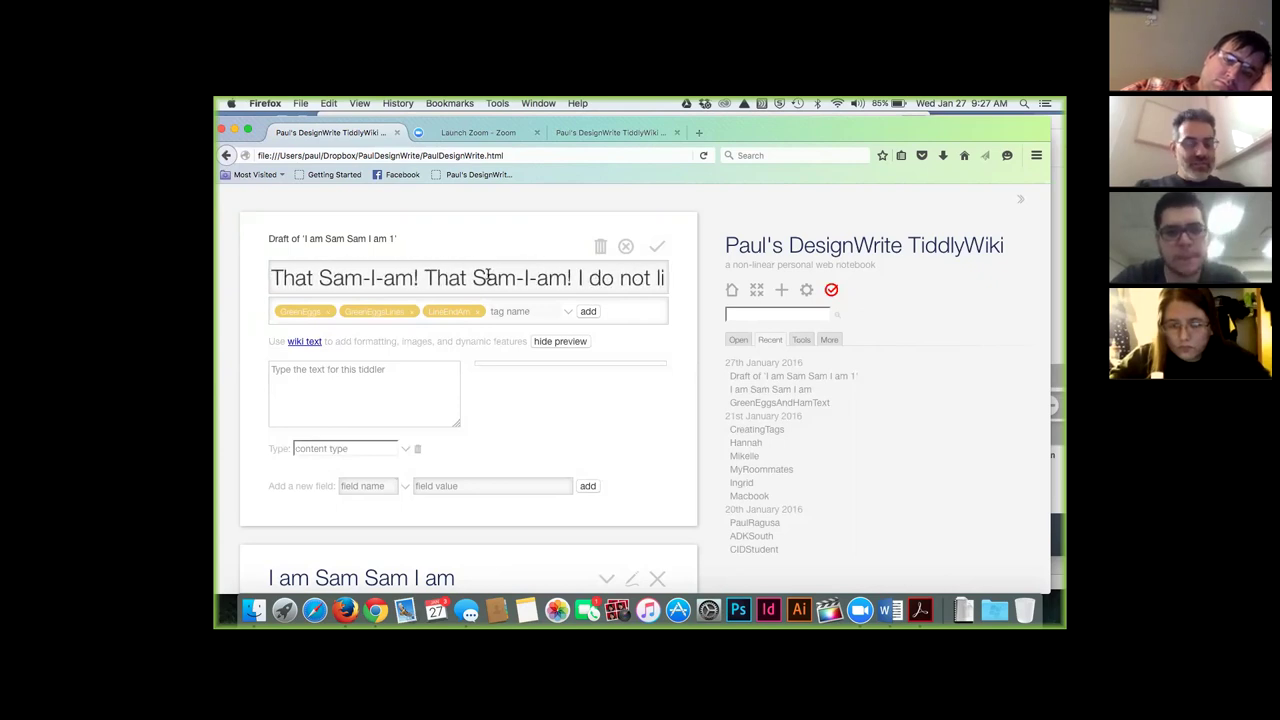
- Check the ending of the second line's title against the poem text and save the cloned tiddler
scroll(391, 373, "down", 10)
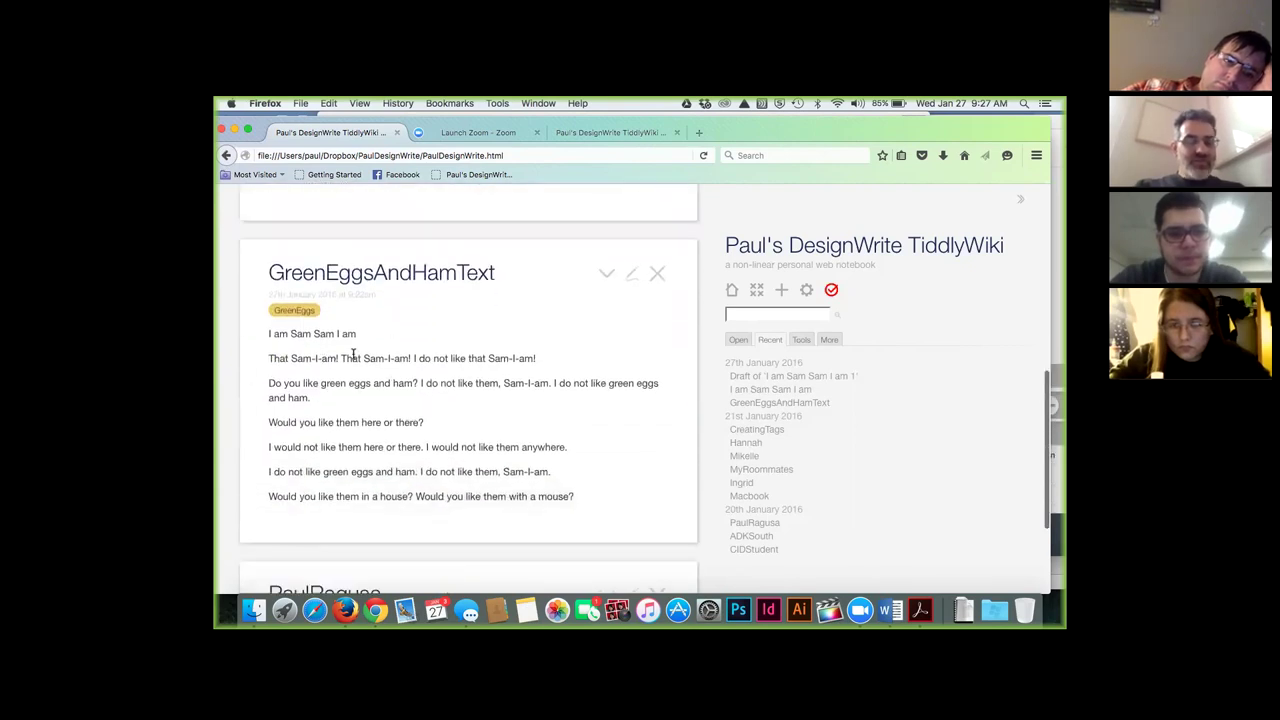
scroll(495, 373, "up", 10)
key("super+Right")
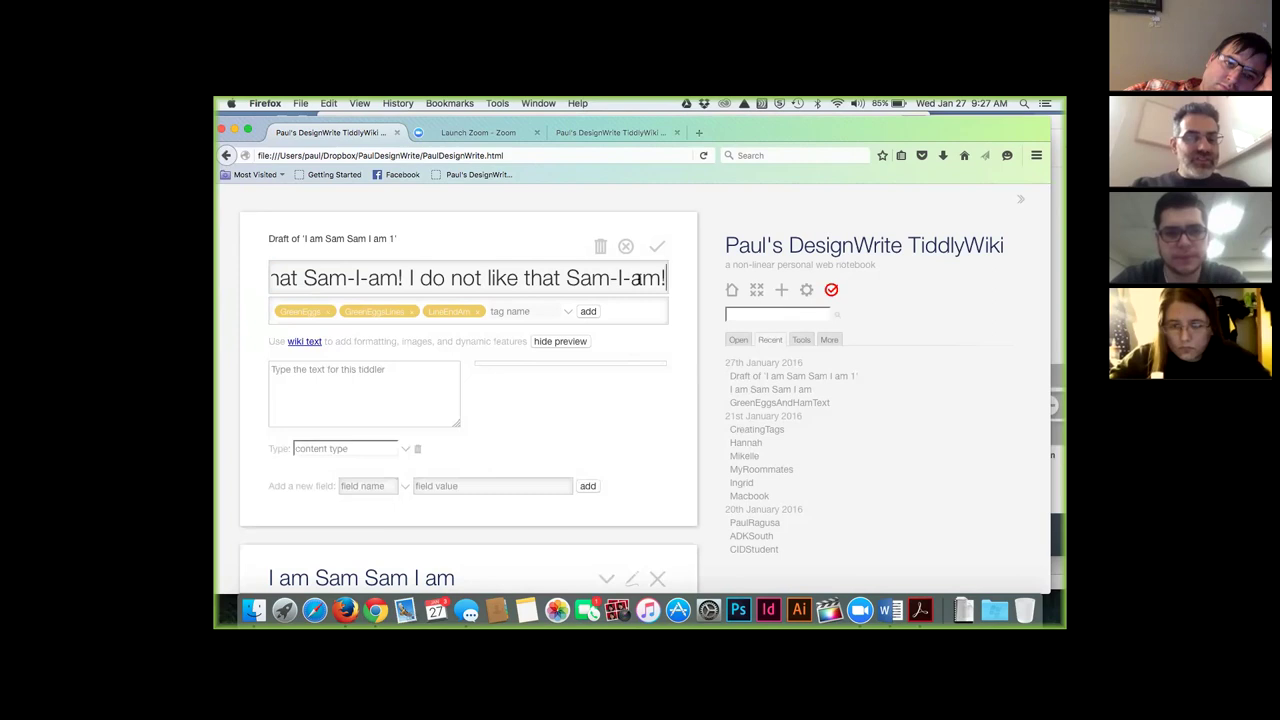
left_click_drag(641, 280, 674, 280)
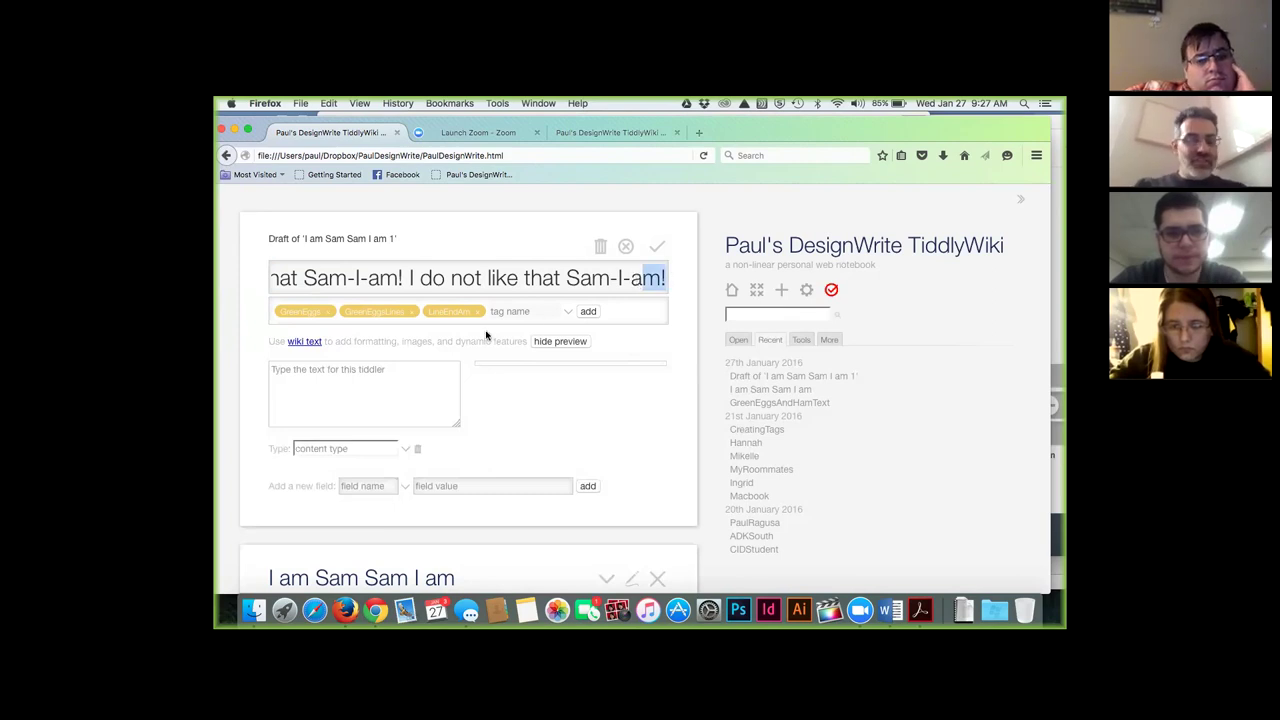
left_click(425, 386)
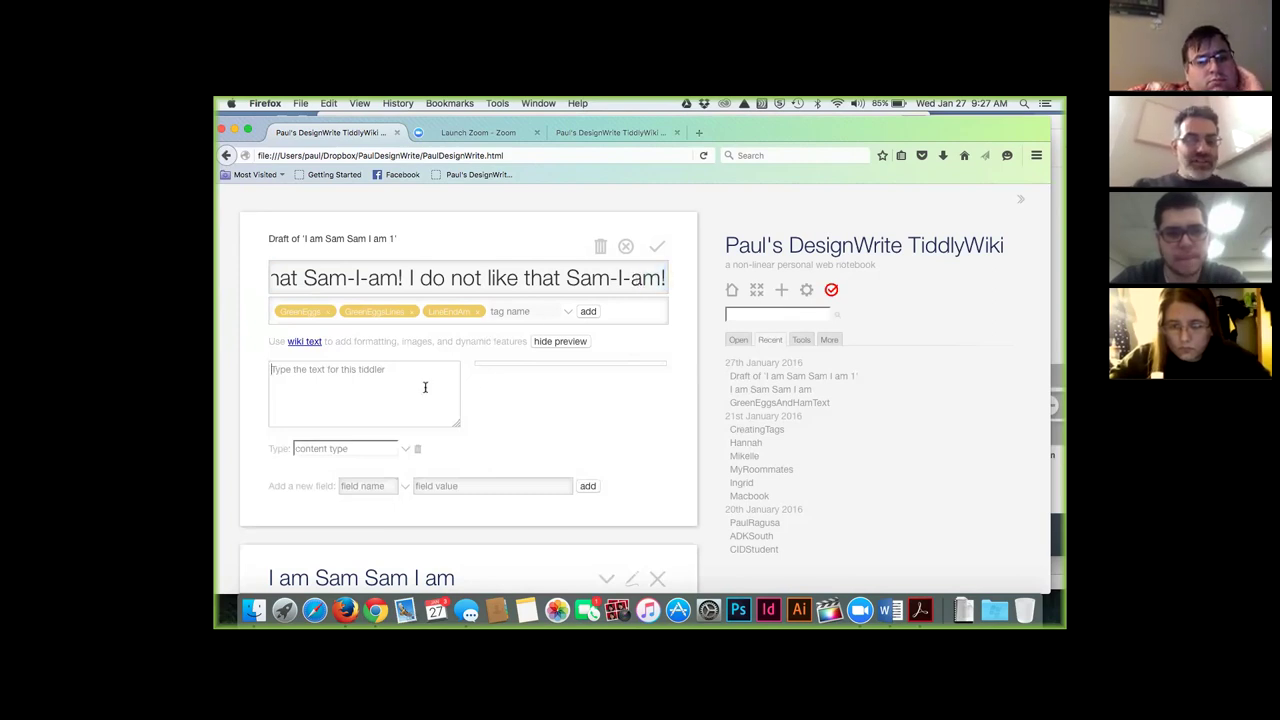
left_click(659, 248)
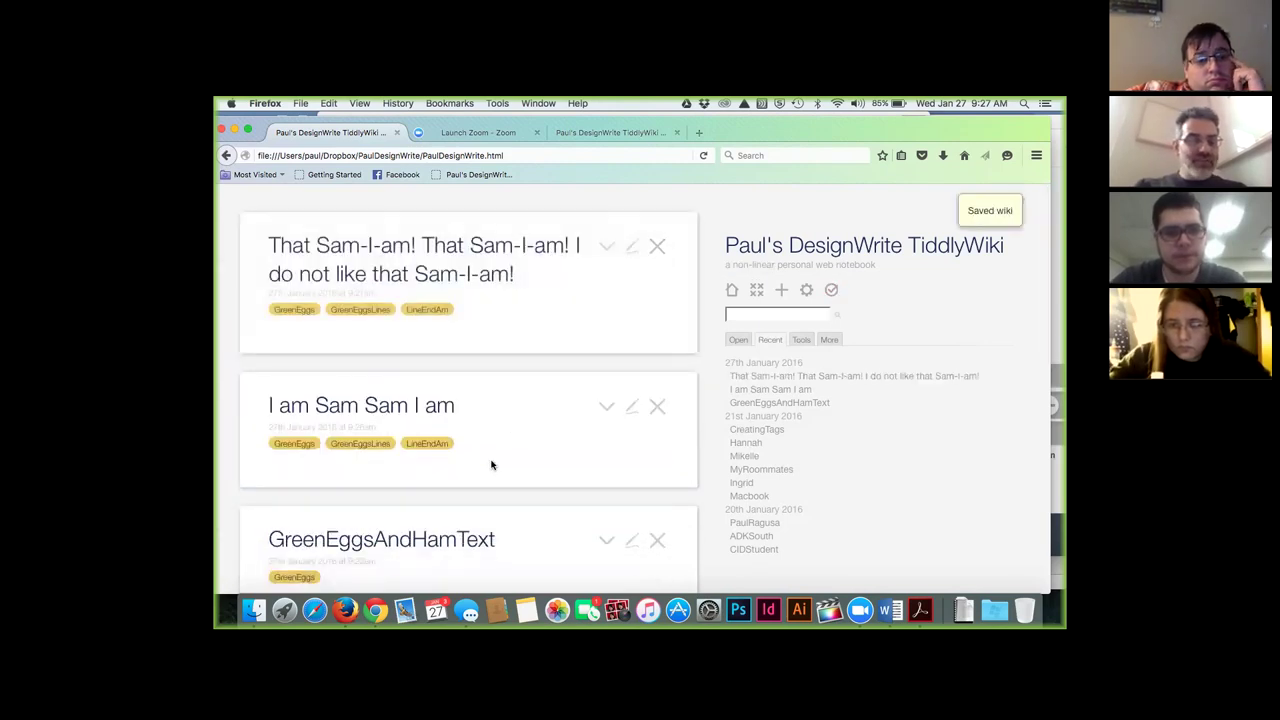
- Clone the second line's tiddler and replace the clone's title with the poem's full third line, beginning "Do you like green eggs and ham?"
scroll(491, 464, "down", 5)
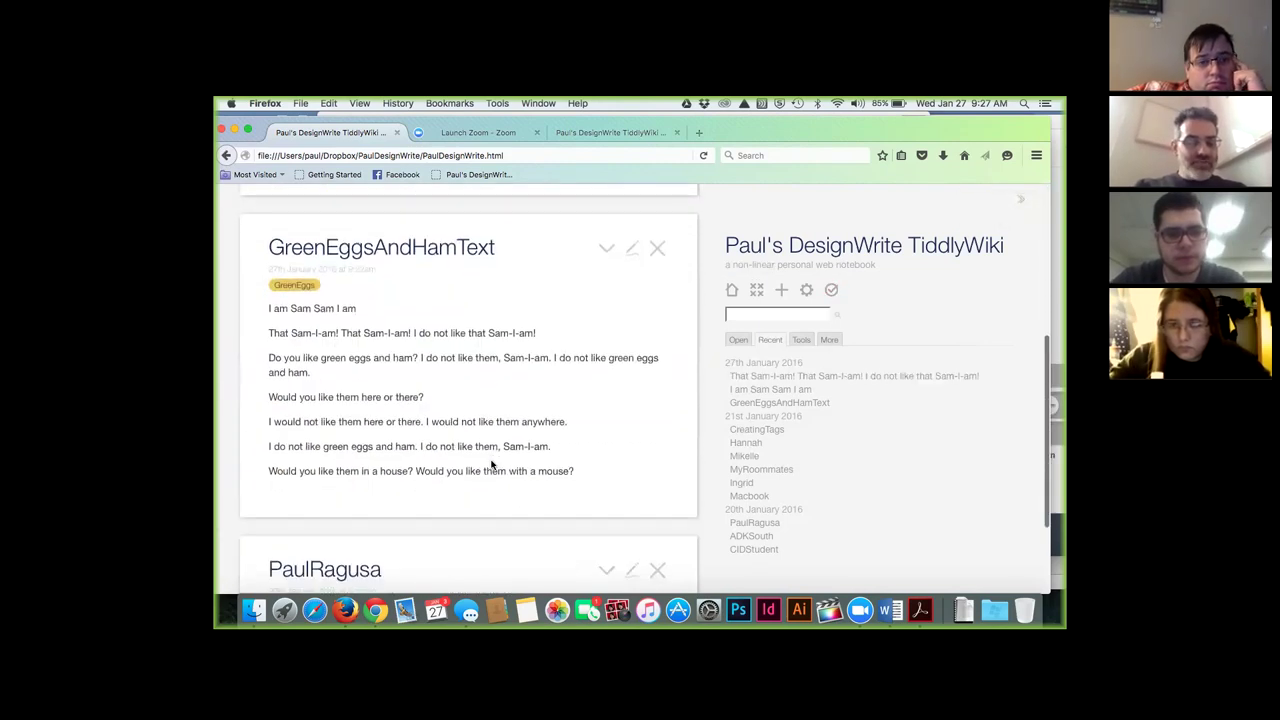
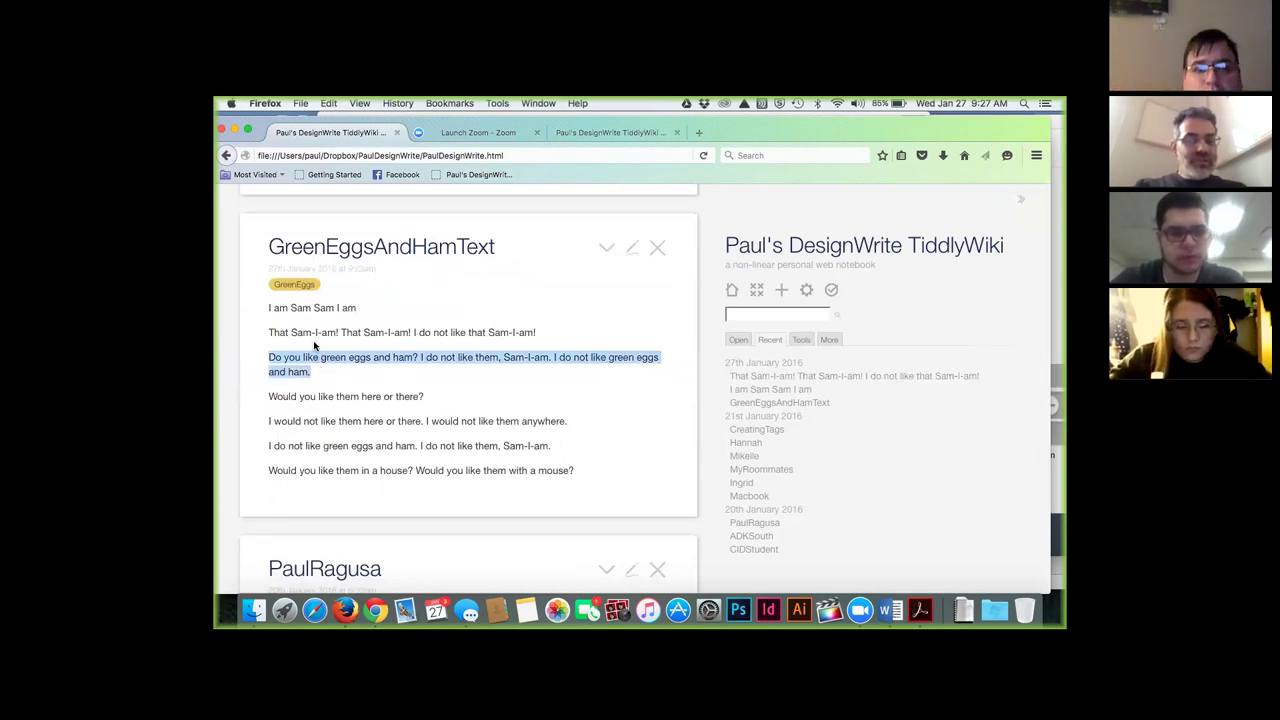
scroll(314, 346, "up", 5)
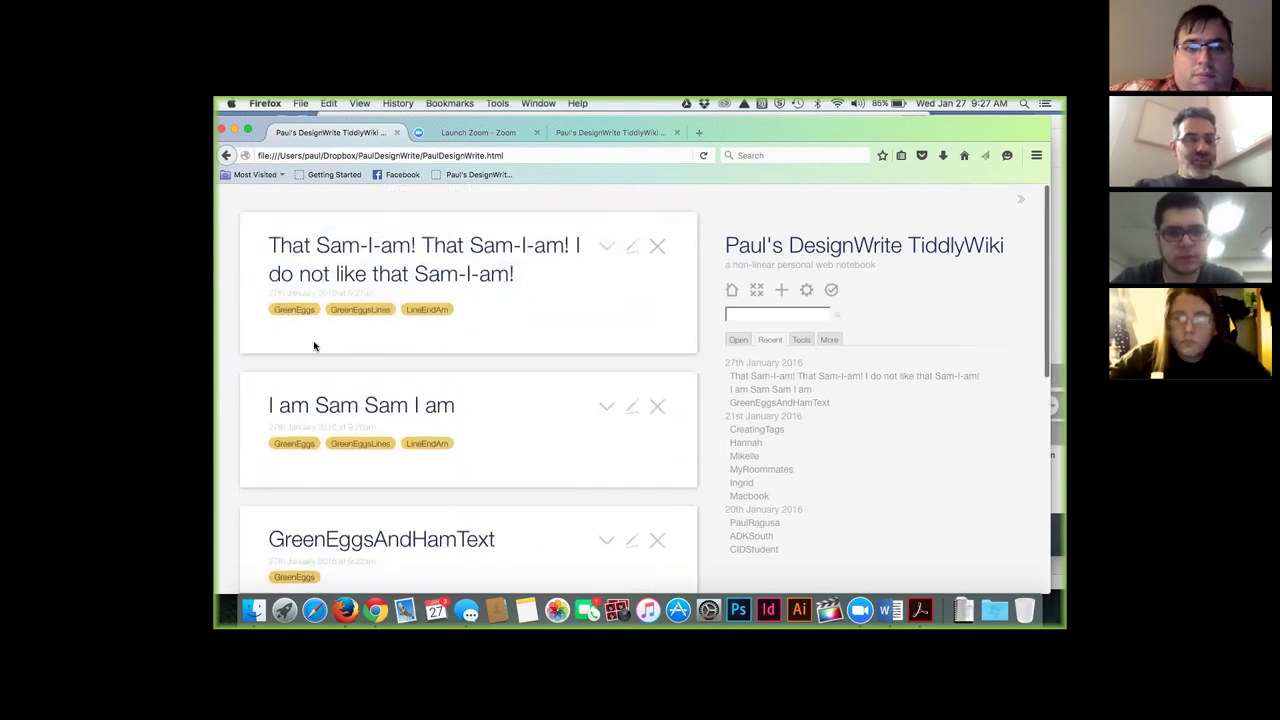
left_click(606, 248)
left_click(638, 330)
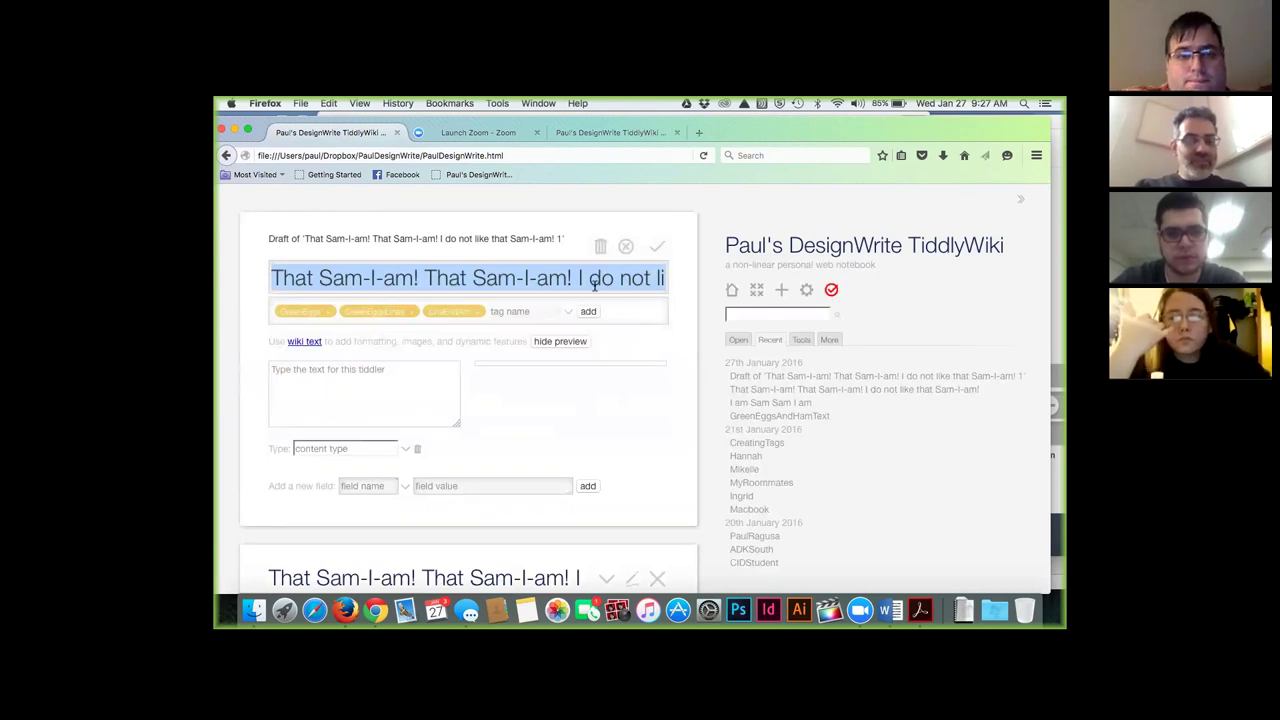
key("BackSpace")
key("super+v")
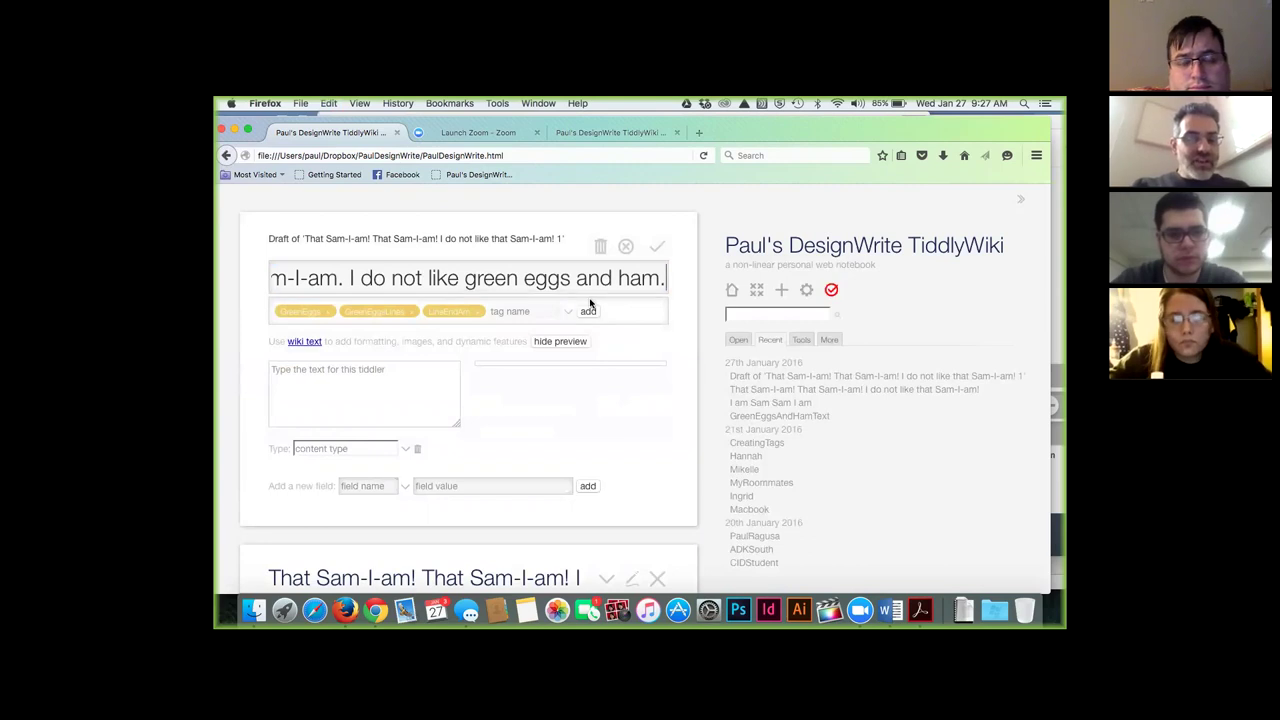
- Replace the LineEndAm tag on the third line's tiddler with LineEndHam and save the tiddler
left_click(479, 316)
left_click(459, 312)
type("Lin")
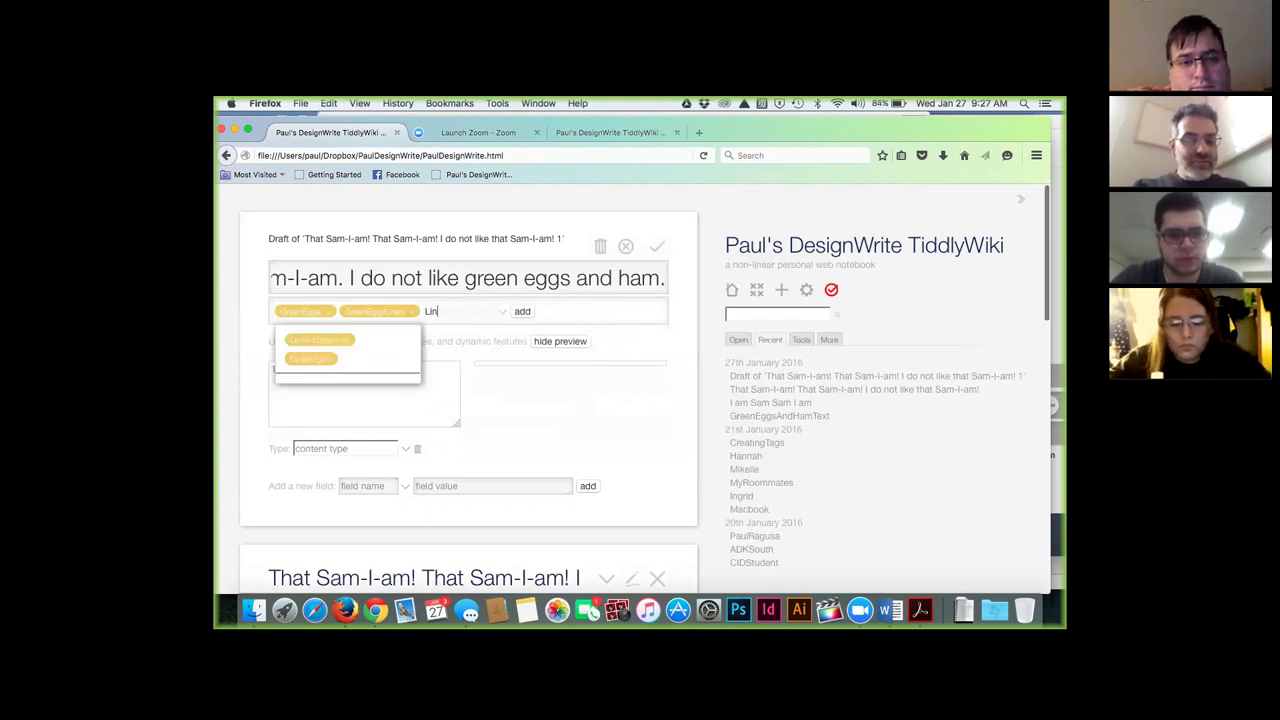
type("eEndH")
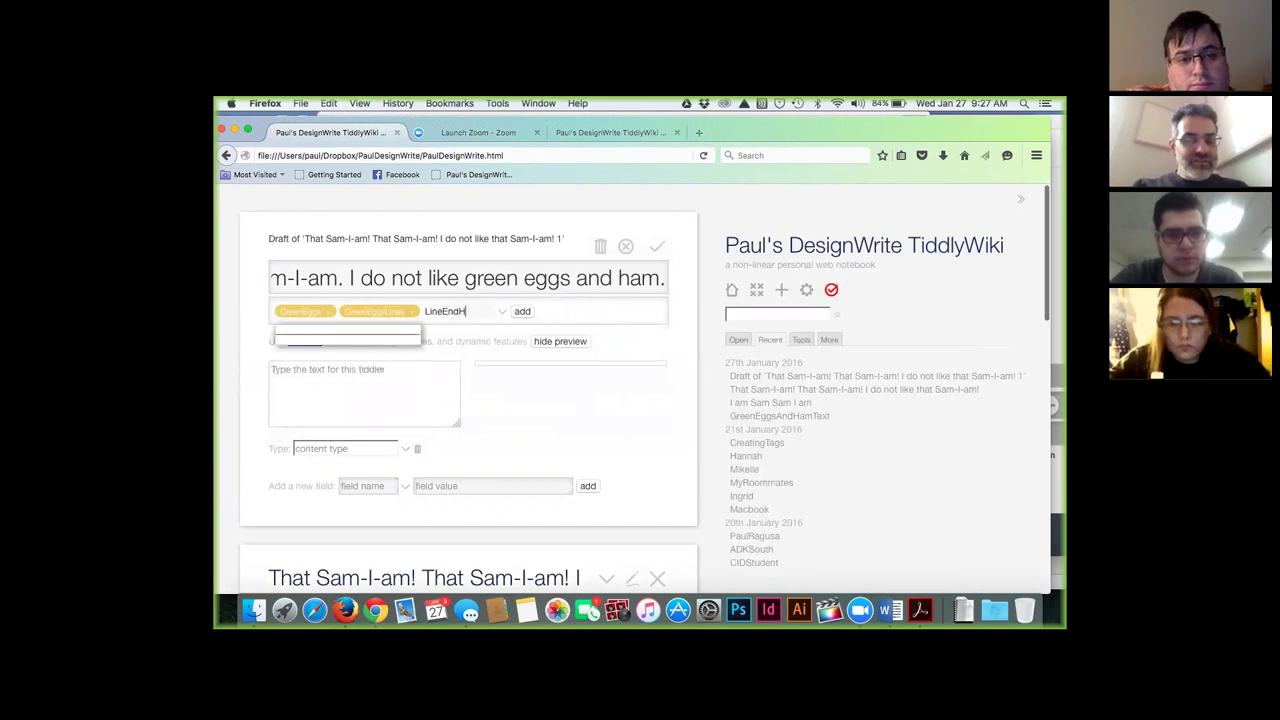
left_click(522, 312)
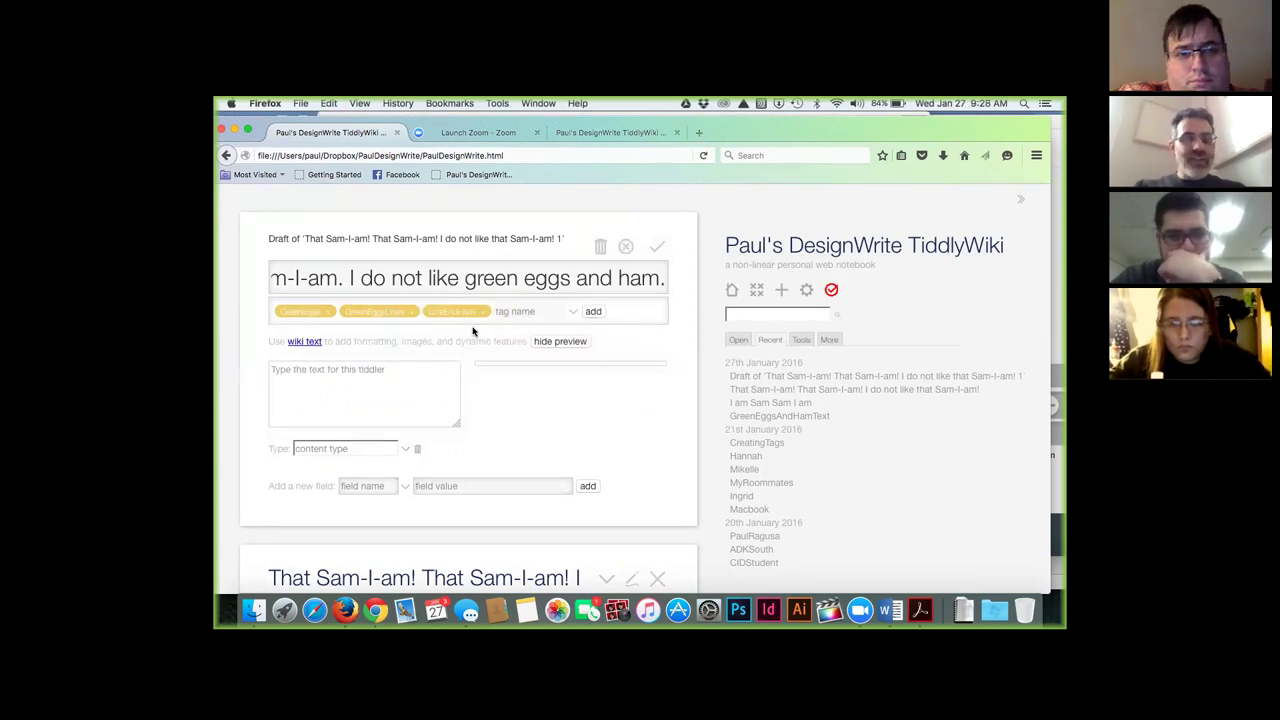
left_click(656, 247)
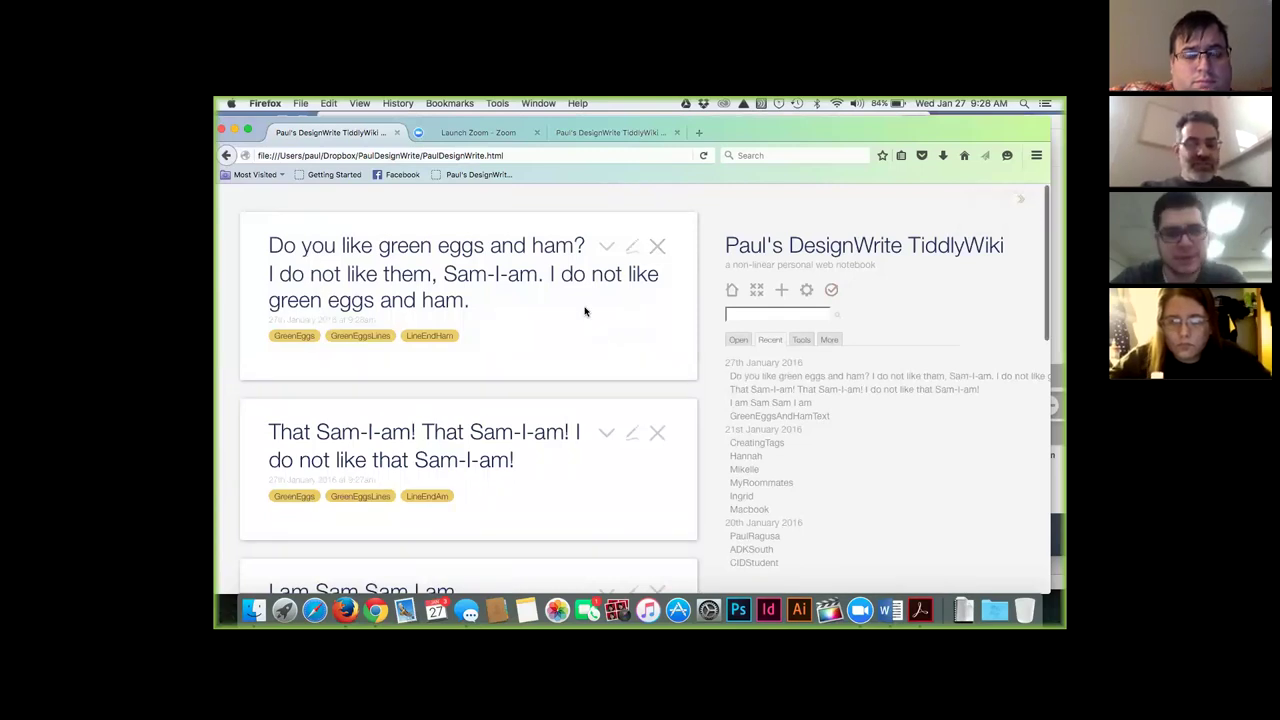
- Clone the third line's tiddler and title the clone with the poem's fourth line, "Would you like them here or there?"
scroll(585, 311, "down", 2)
scroll(585, 311, "down", 6)
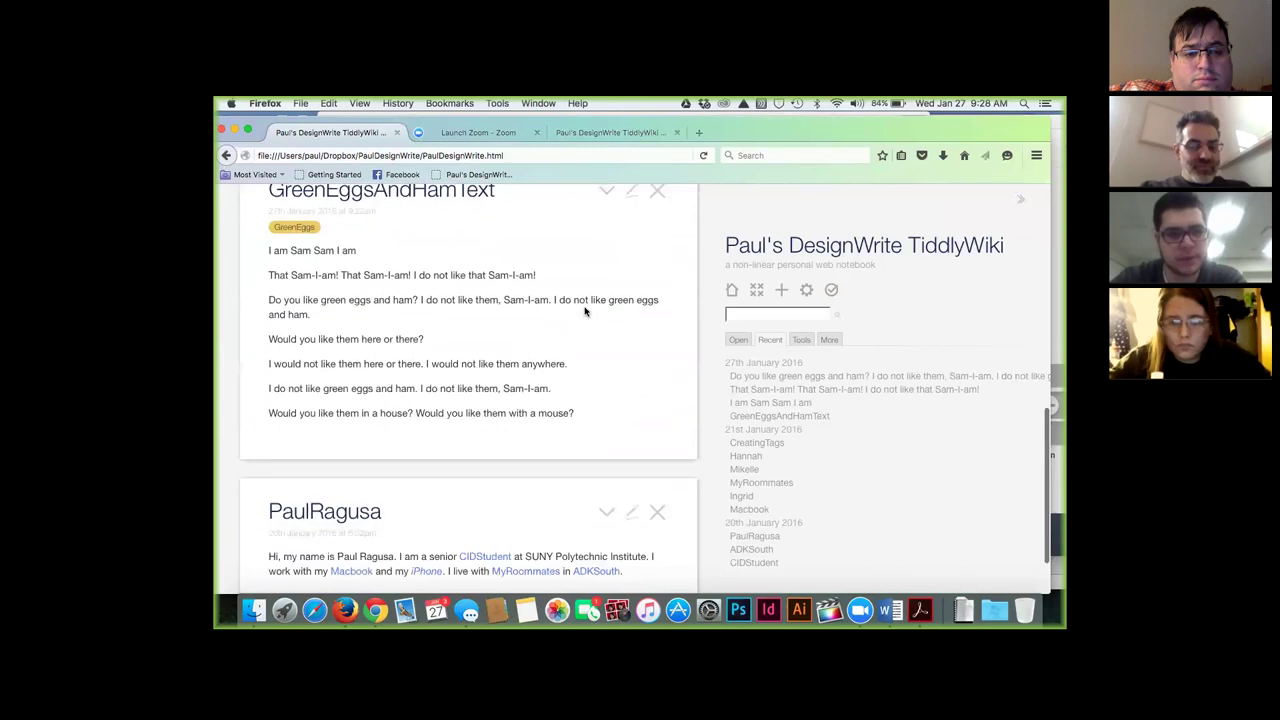
left_click_drag(269, 344, 440, 347)
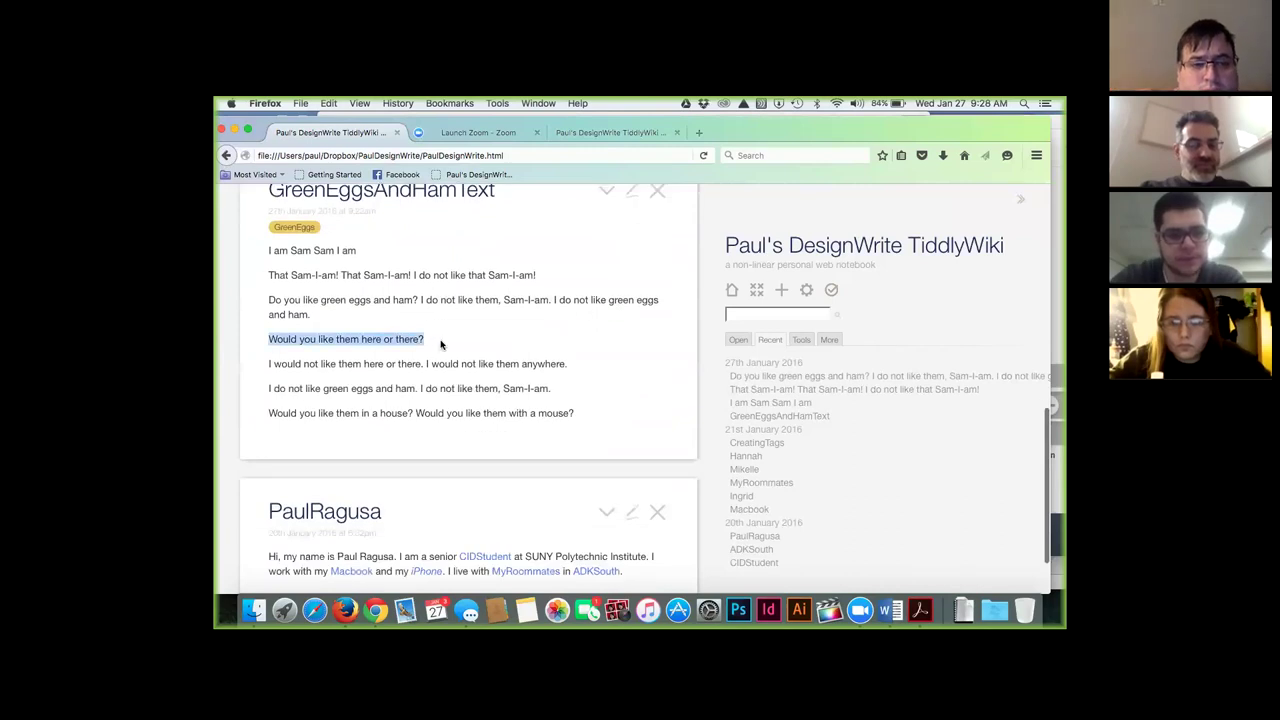
scroll(440, 344, "up", 8)
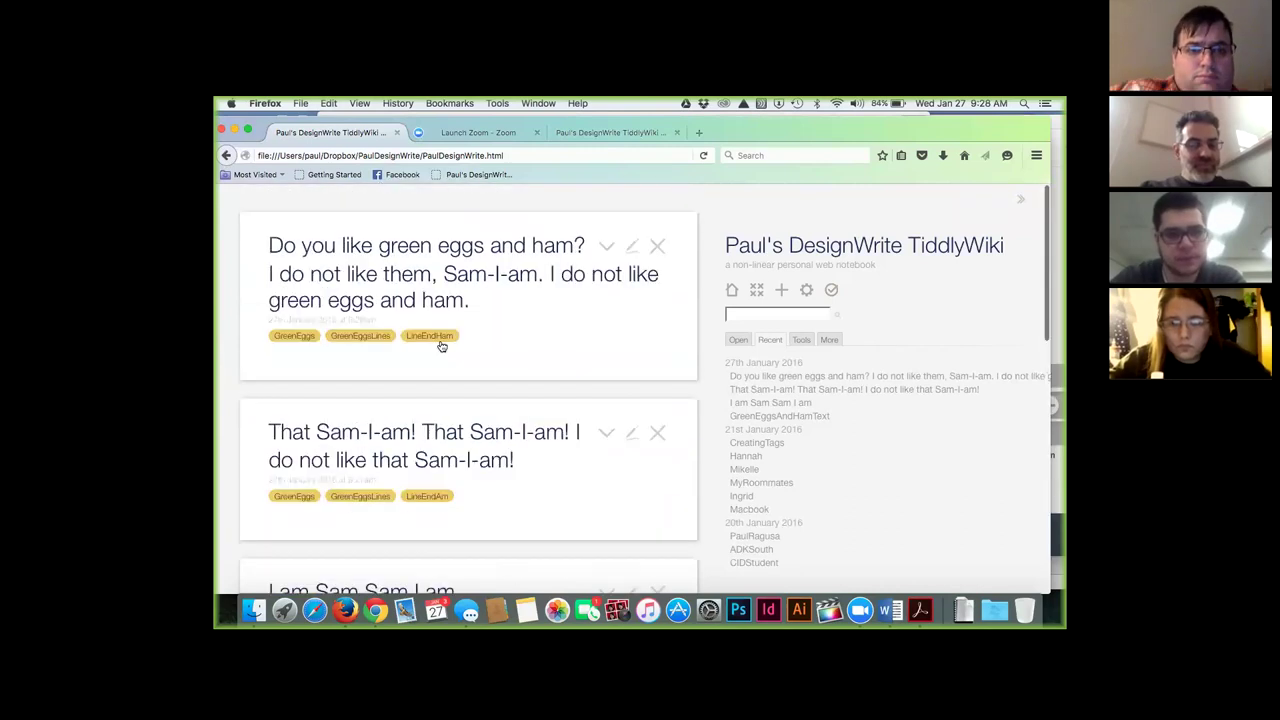
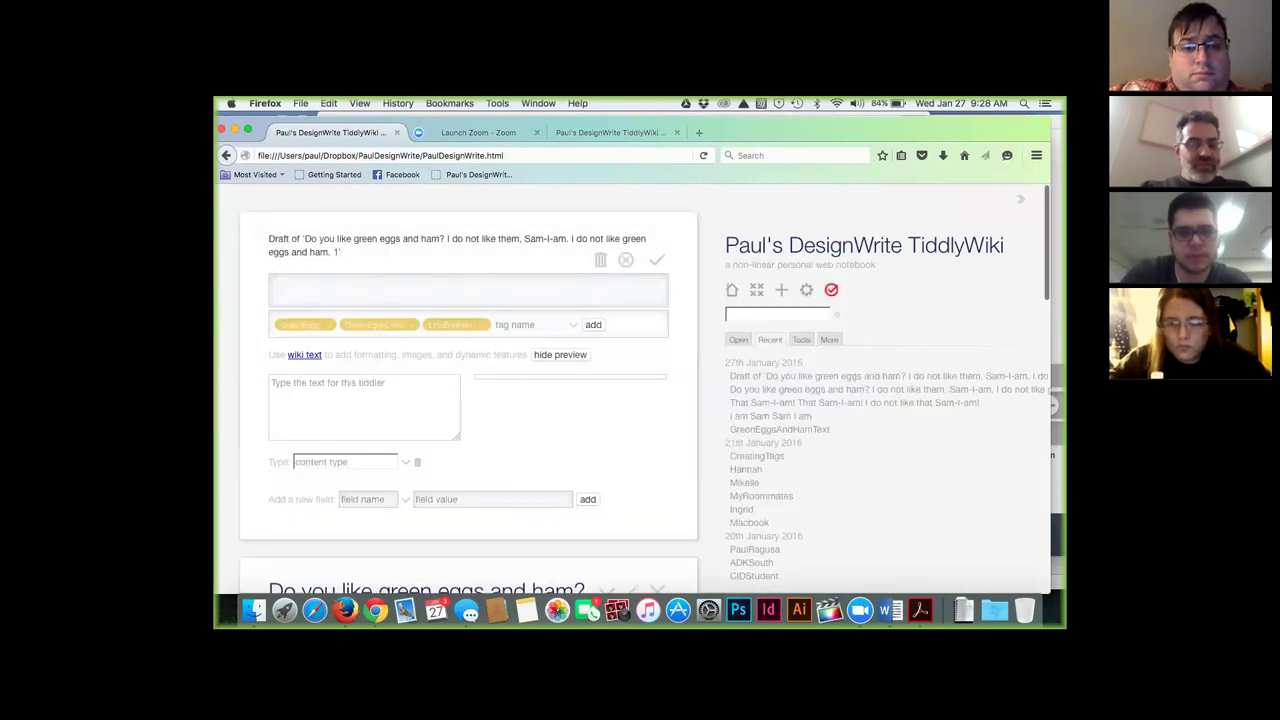
type("Would you like them here or there?")
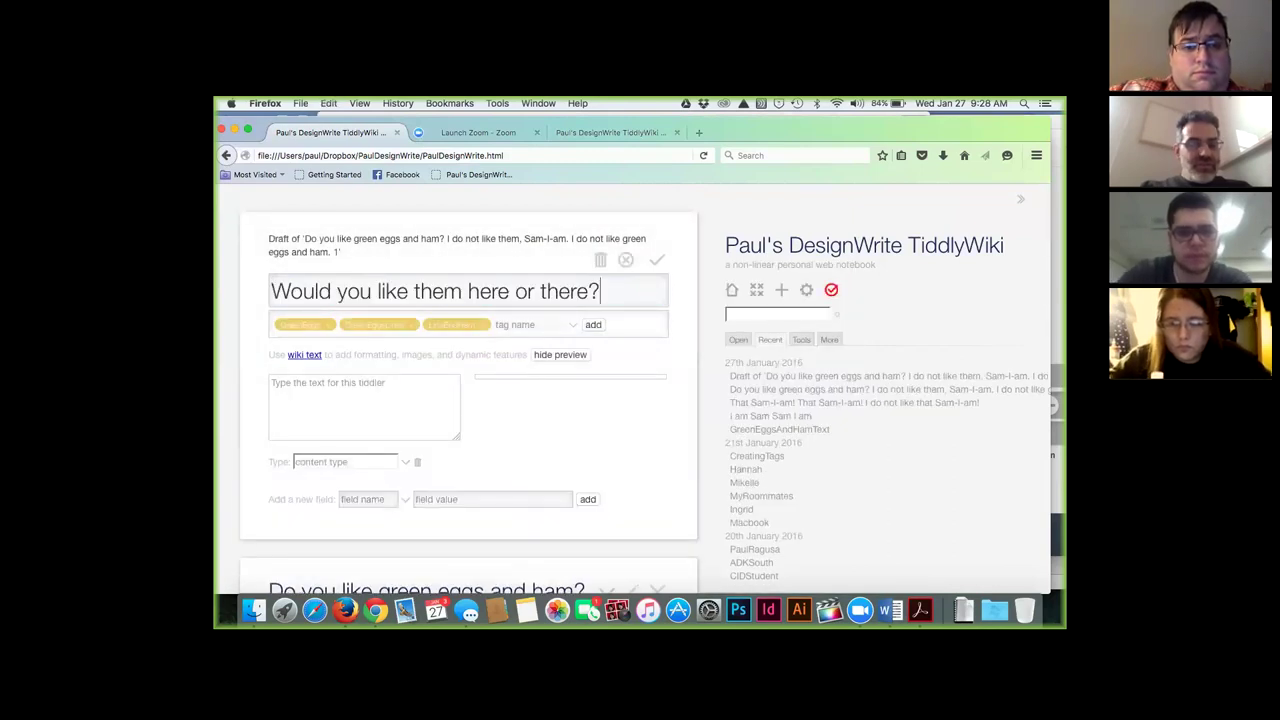
- Replace the LineEndHam tag on the fourth line's tiddler with LineEndThere and save the tiddler
left_click(483, 324)
left_click(481, 324)
type("L")
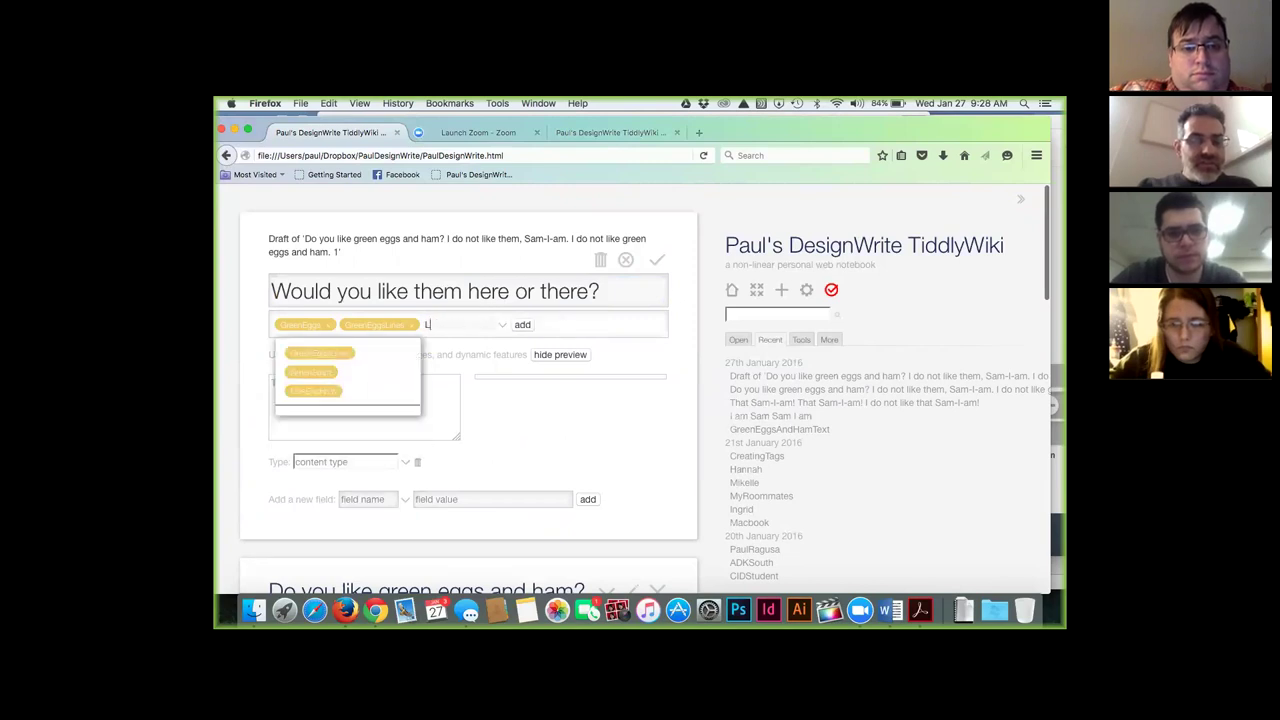
type("ineEndThere")
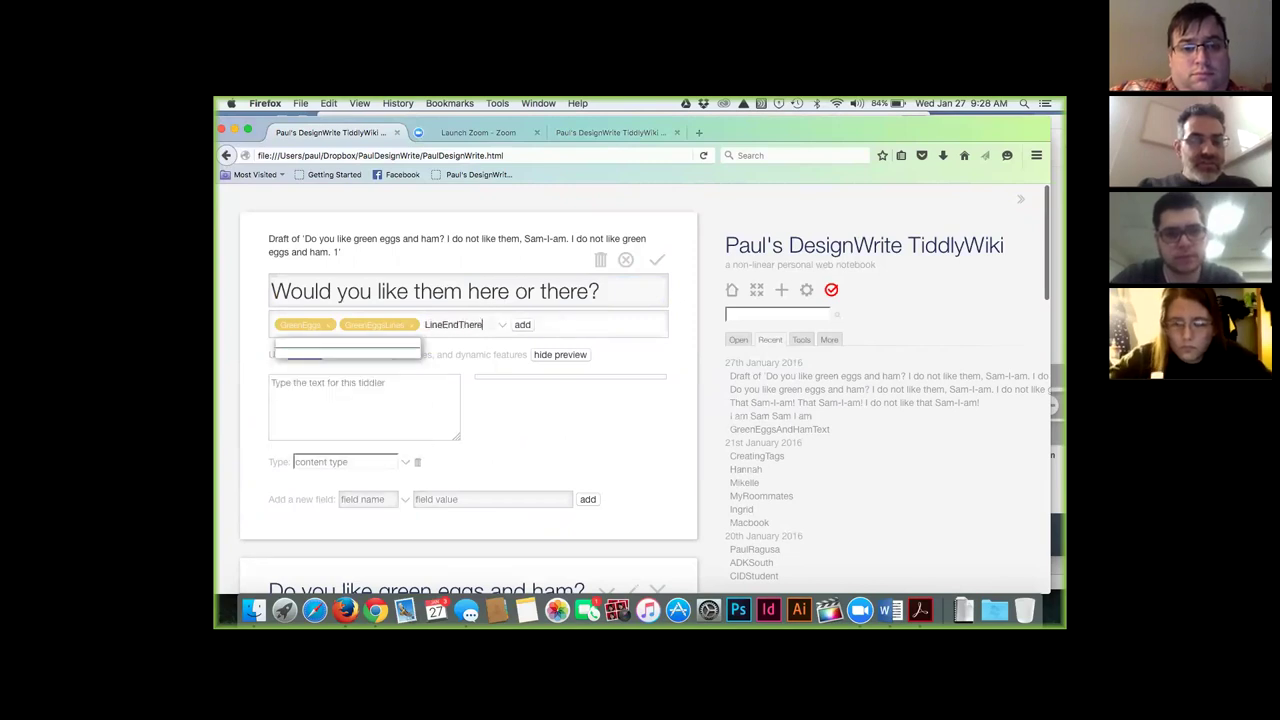
left_click(522, 324)
left_click(657, 262)
- Clone the fourth line's tiddler and title the clone "I would not like them here or there. I would not like them anywhere."
scroll(600, 404, "down", 5)
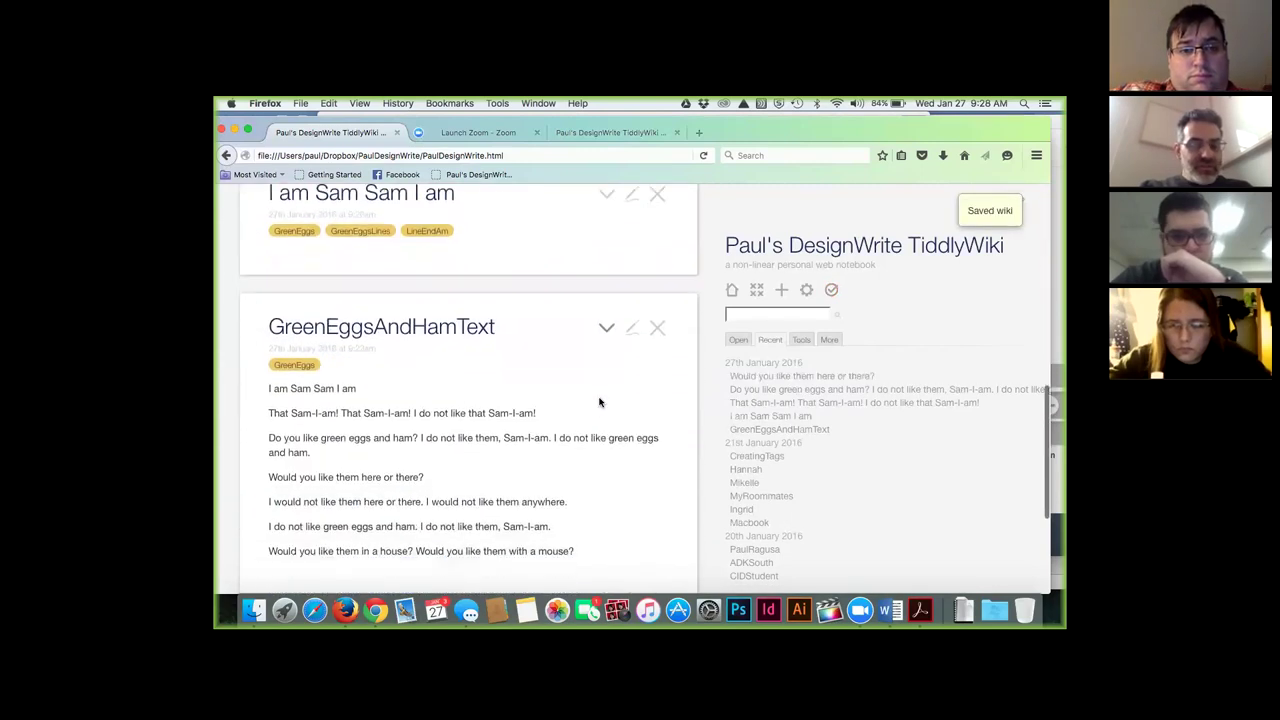
left_click_drag(266, 484, 574, 486)
key("super+c")
scroll(575, 487, "up", 5)
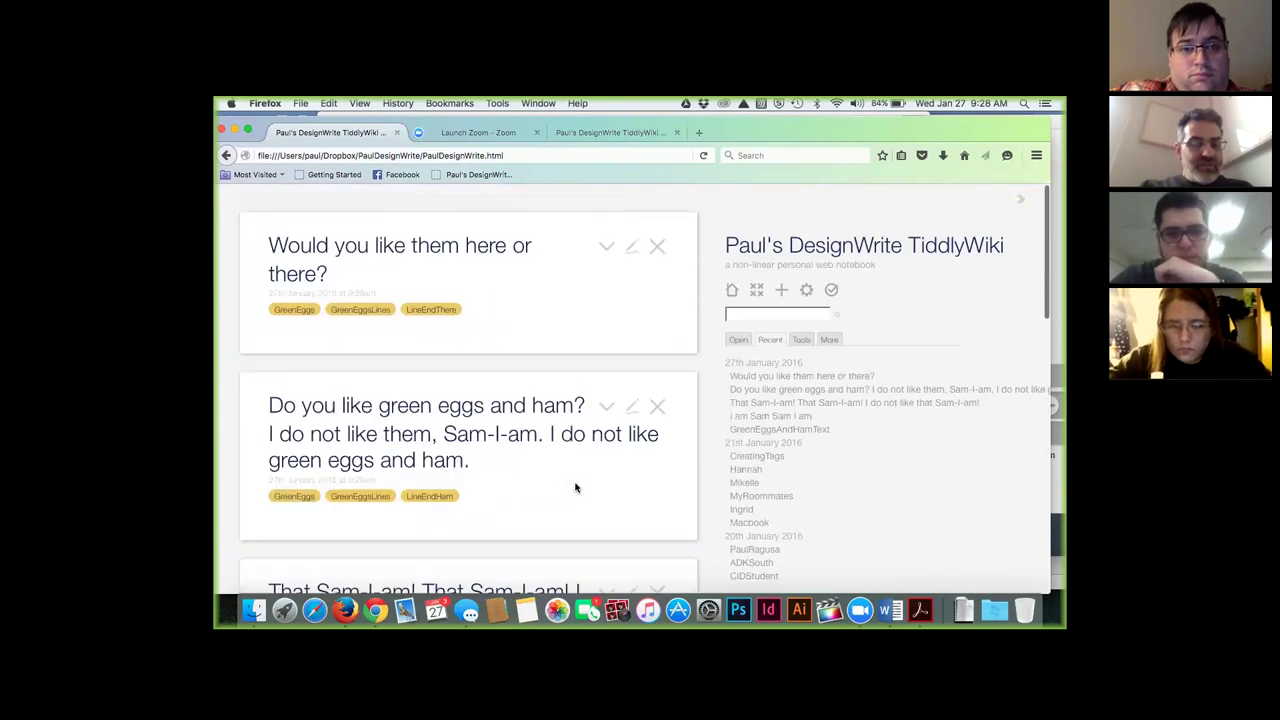
left_click(606, 247)
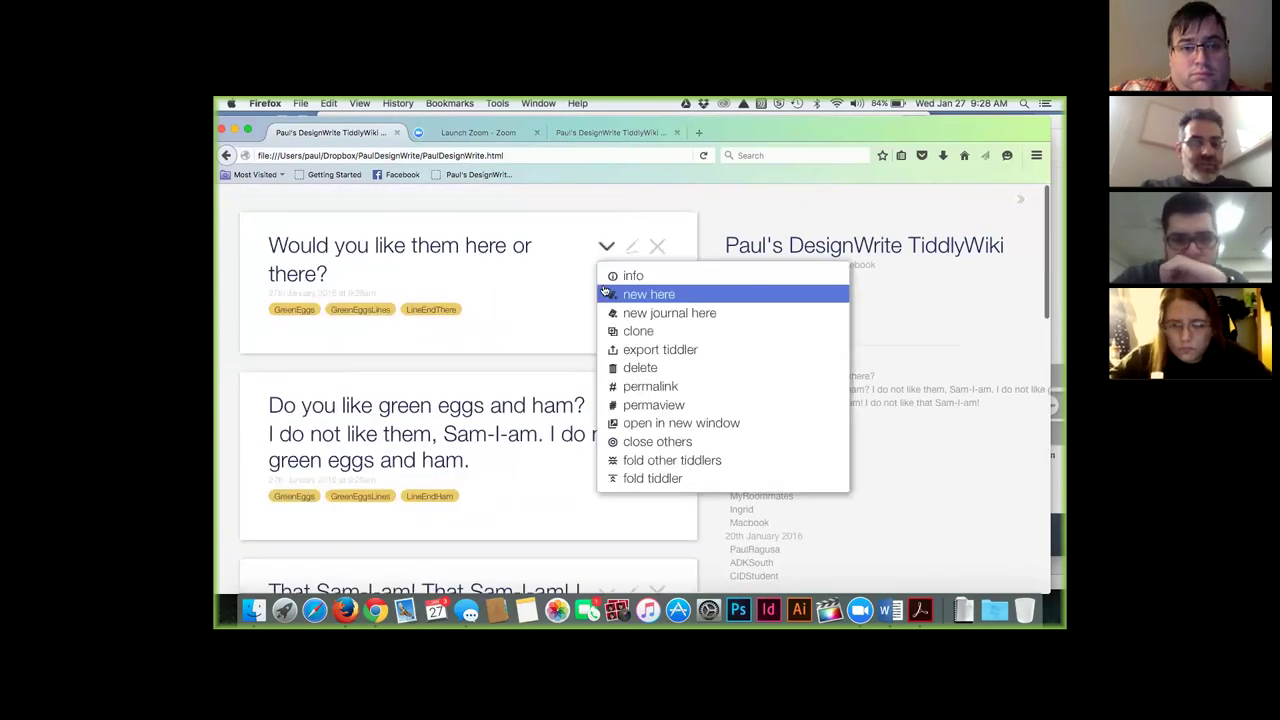
left_click(640, 331)
key("BackSpace")
key("super+v")
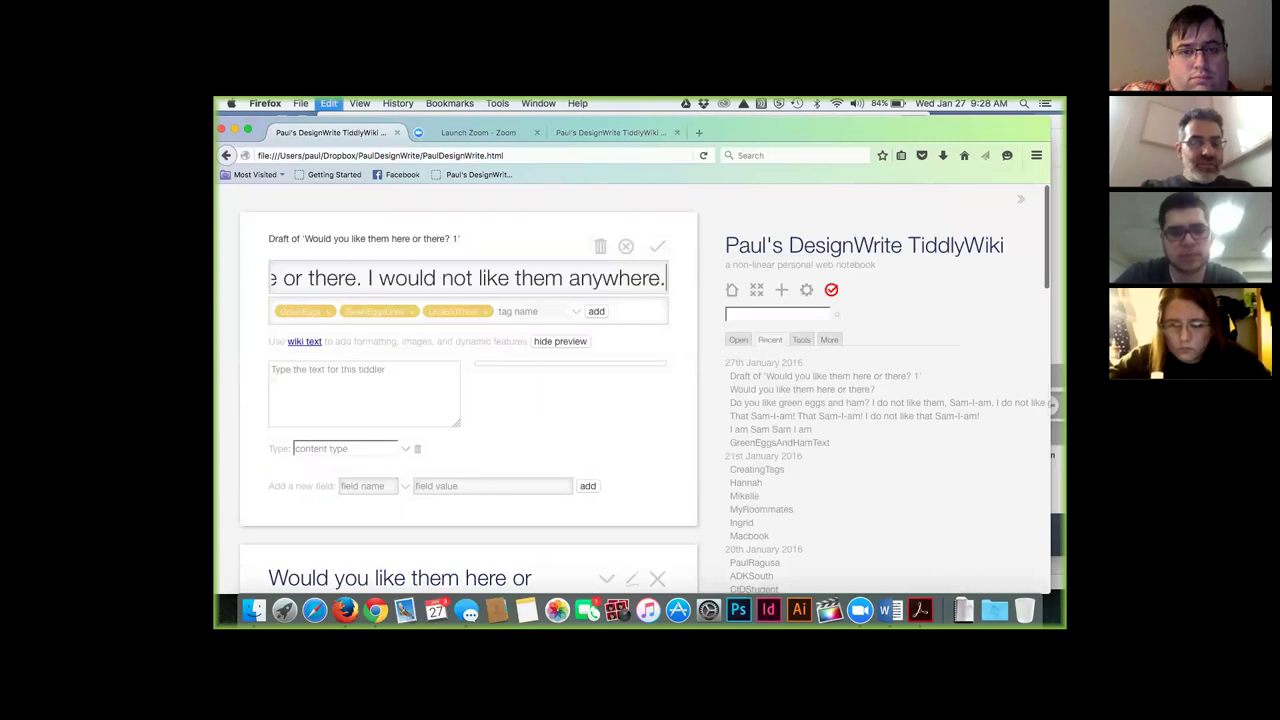
- Replace the LineEndThere tag on the fifth line's tiddler with LineEndAnywhere and save the tiddler
left_click(486, 311)
left_click(457, 311)
type("LineEndAnywhere")
left_click(522, 311)
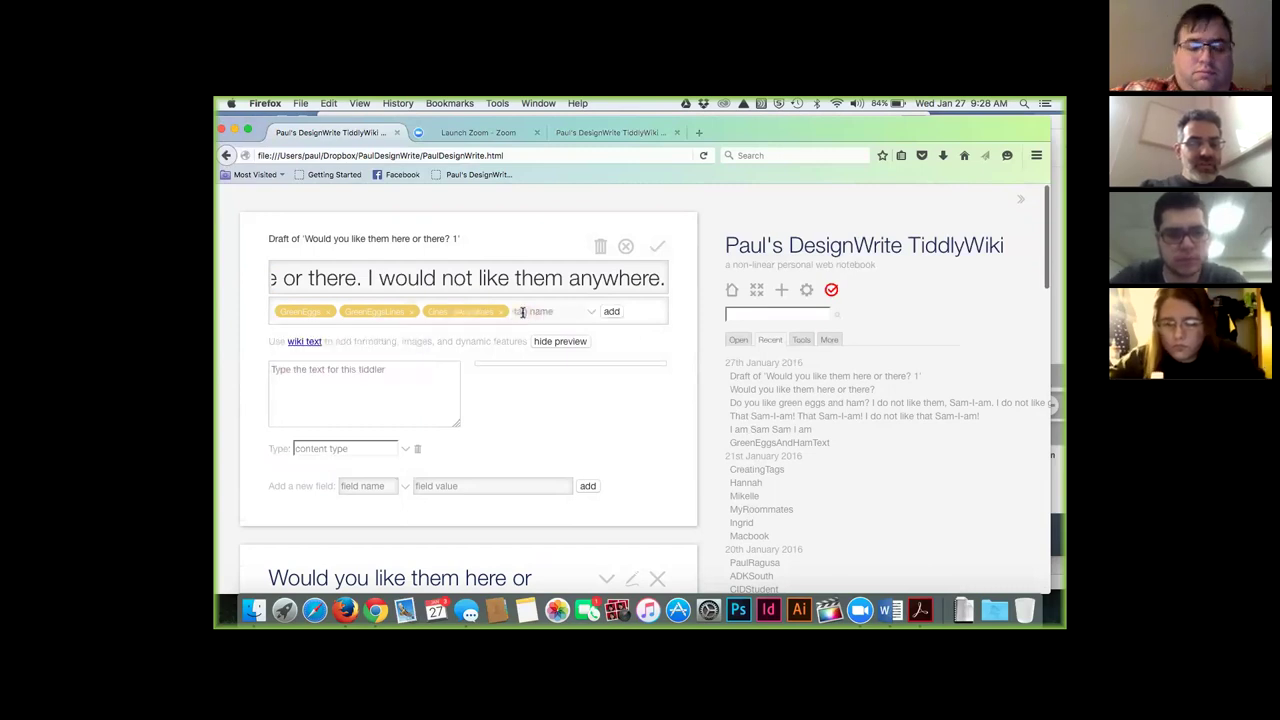
left_click(657, 246)
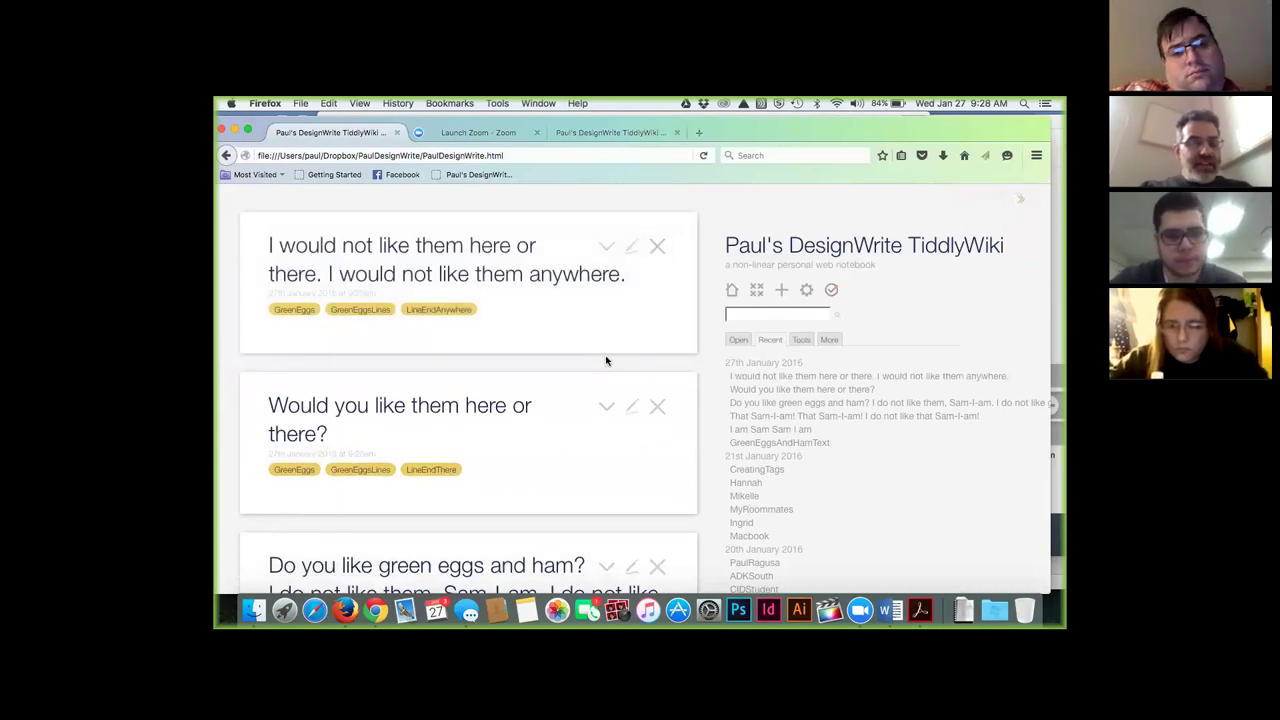
- Examine which tiddlers are listed under the GreenEggsLines, GreenEggs and LineEndAnywhere tags of the fifth line's tiddler
scroll(606, 361, "down", 2)
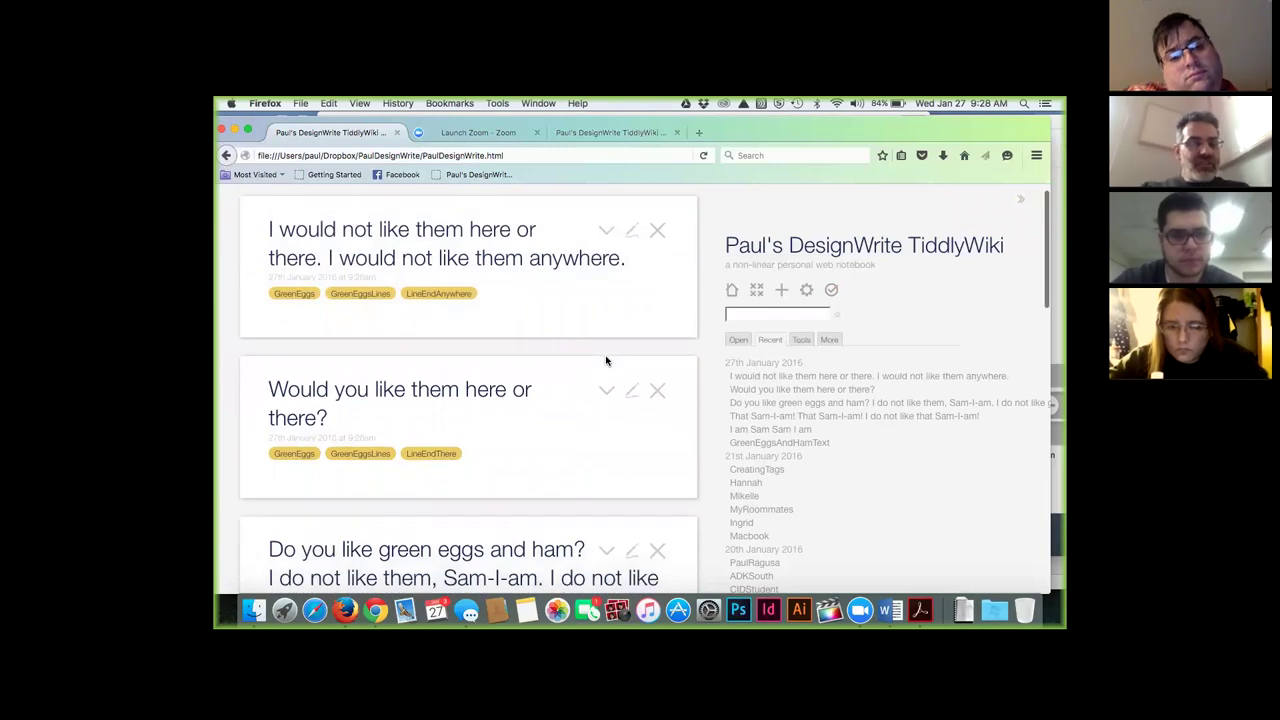
left_click(368, 297)
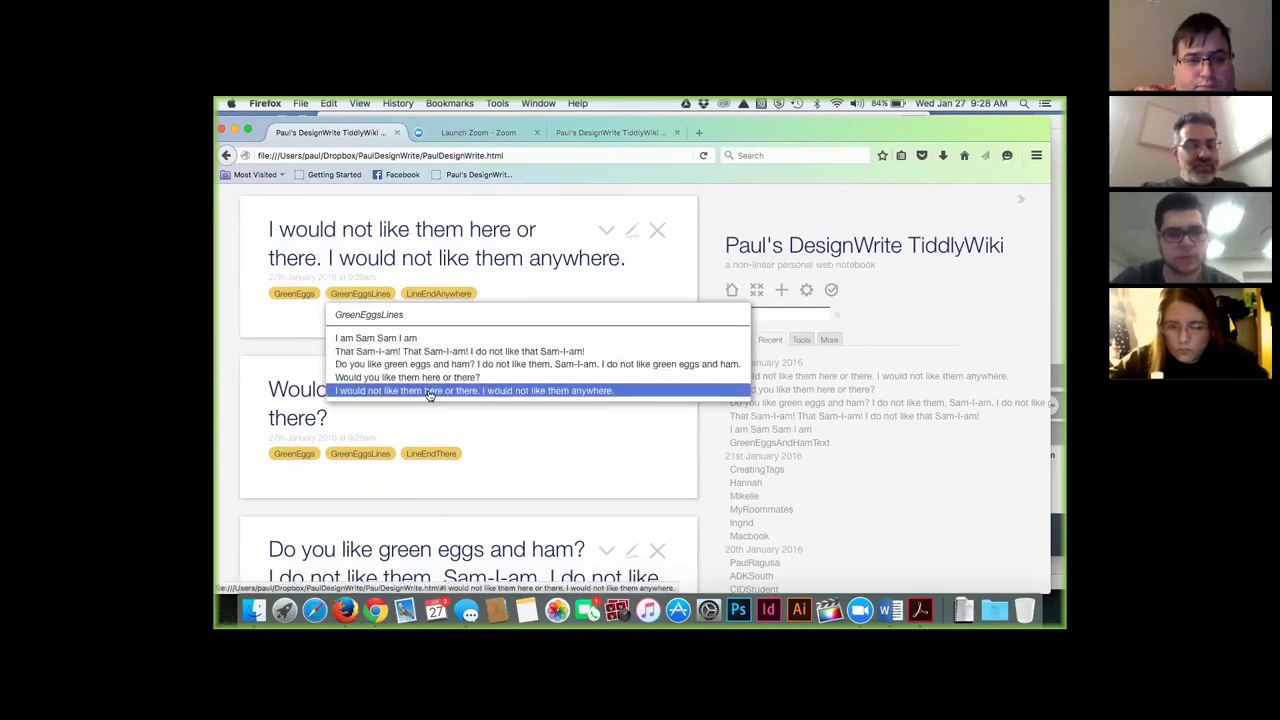
scroll(422, 340, "down", 1)
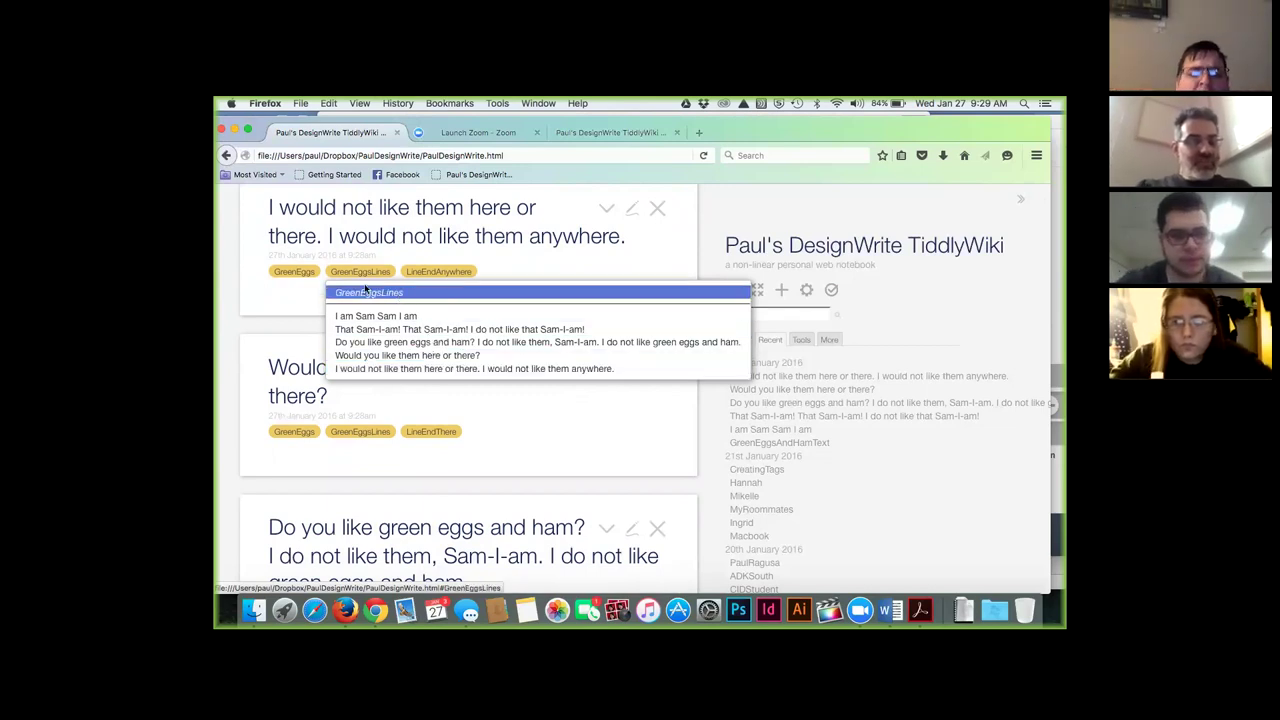
left_click(307, 272)
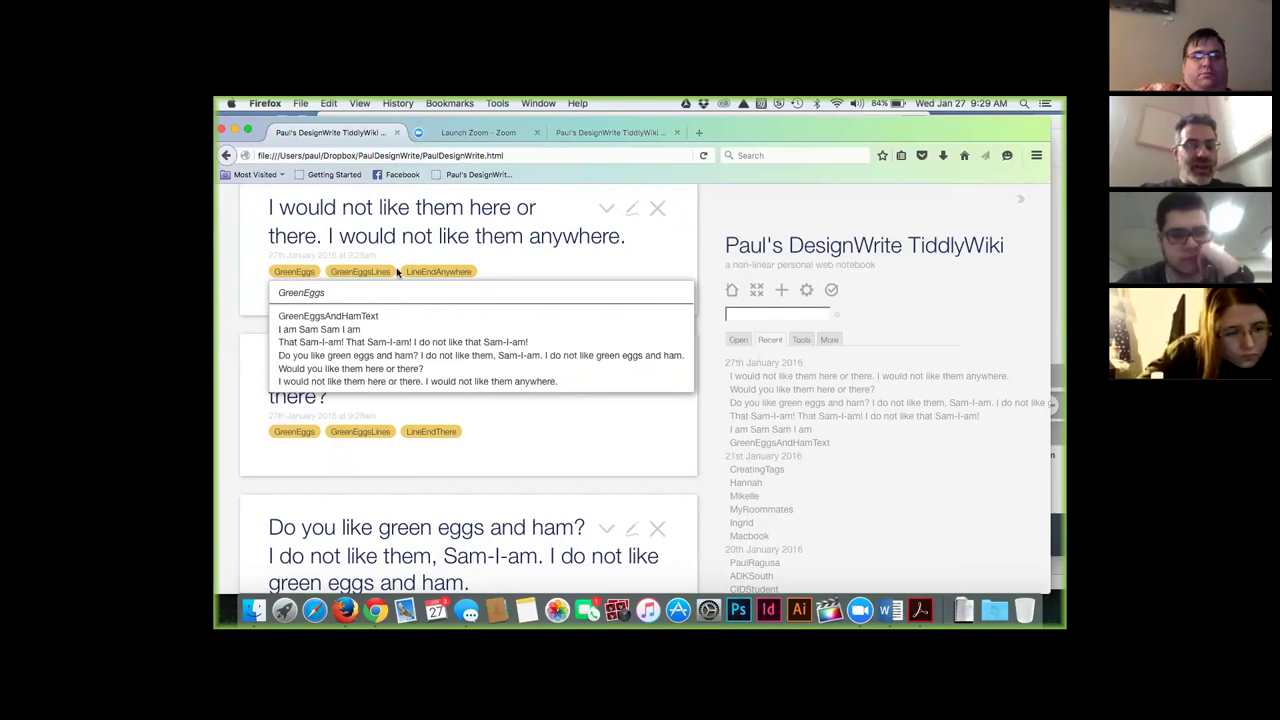
left_click(434, 273)
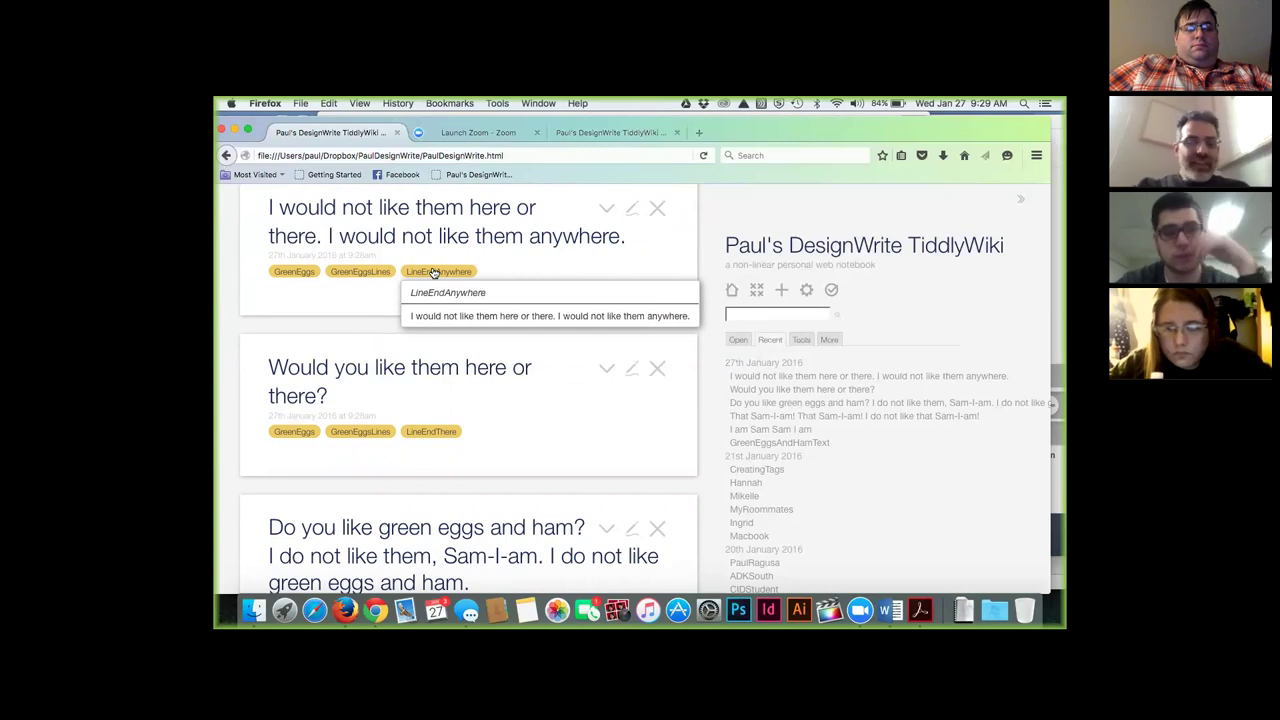
scroll(435, 255, "up", 1)
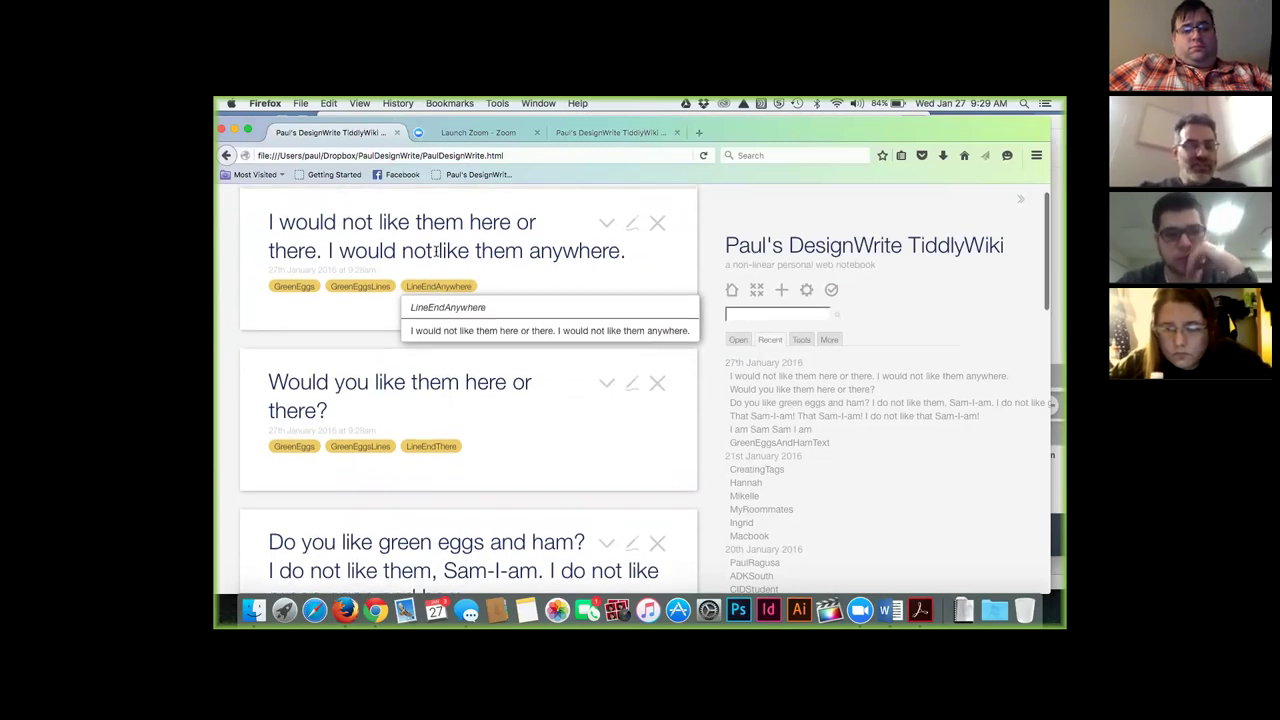
scroll(435, 252, "down", 3)
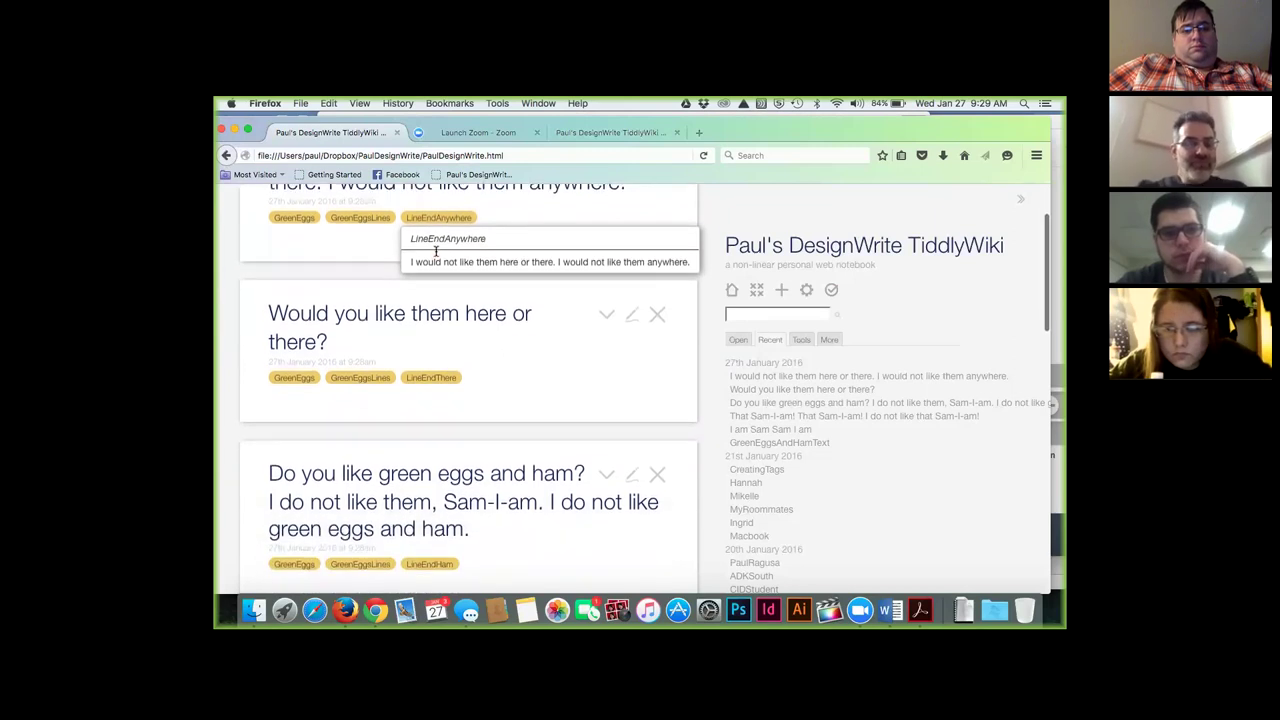
left_click(501, 350)
scroll(501, 350, "up", 3)
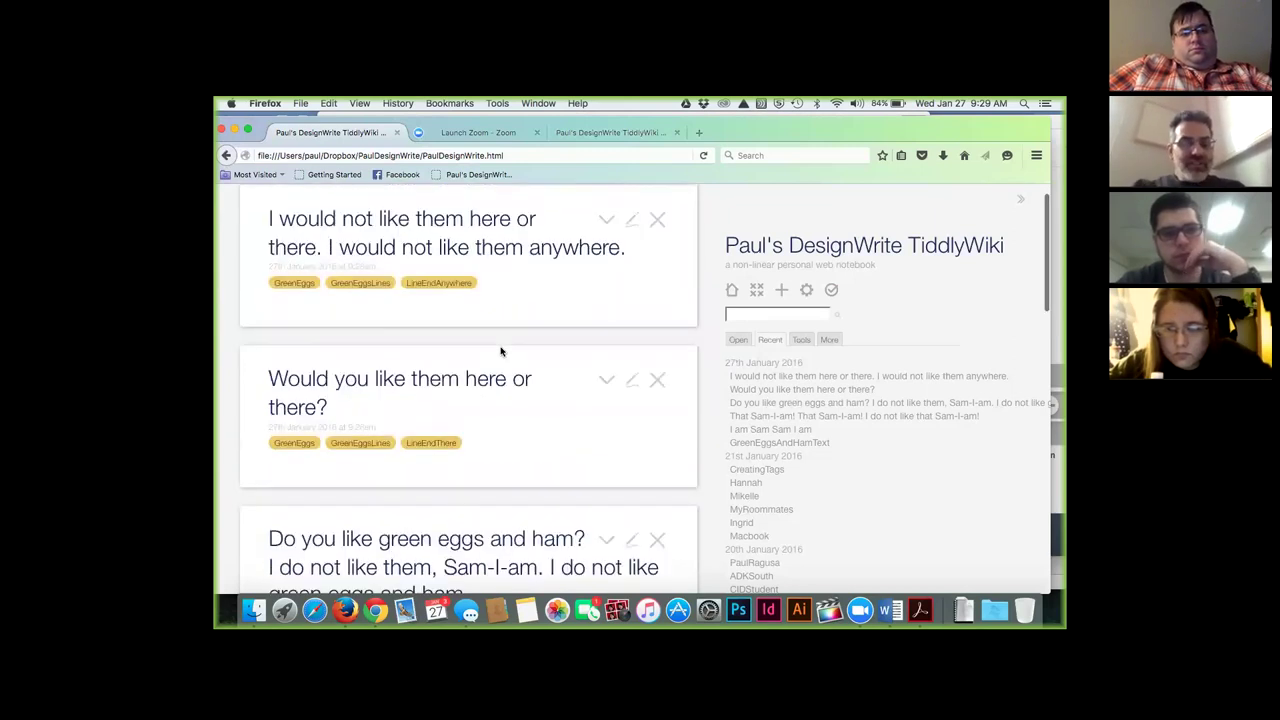
scroll(501, 350, "down", 3)
scroll(501, 350, "up", 4)
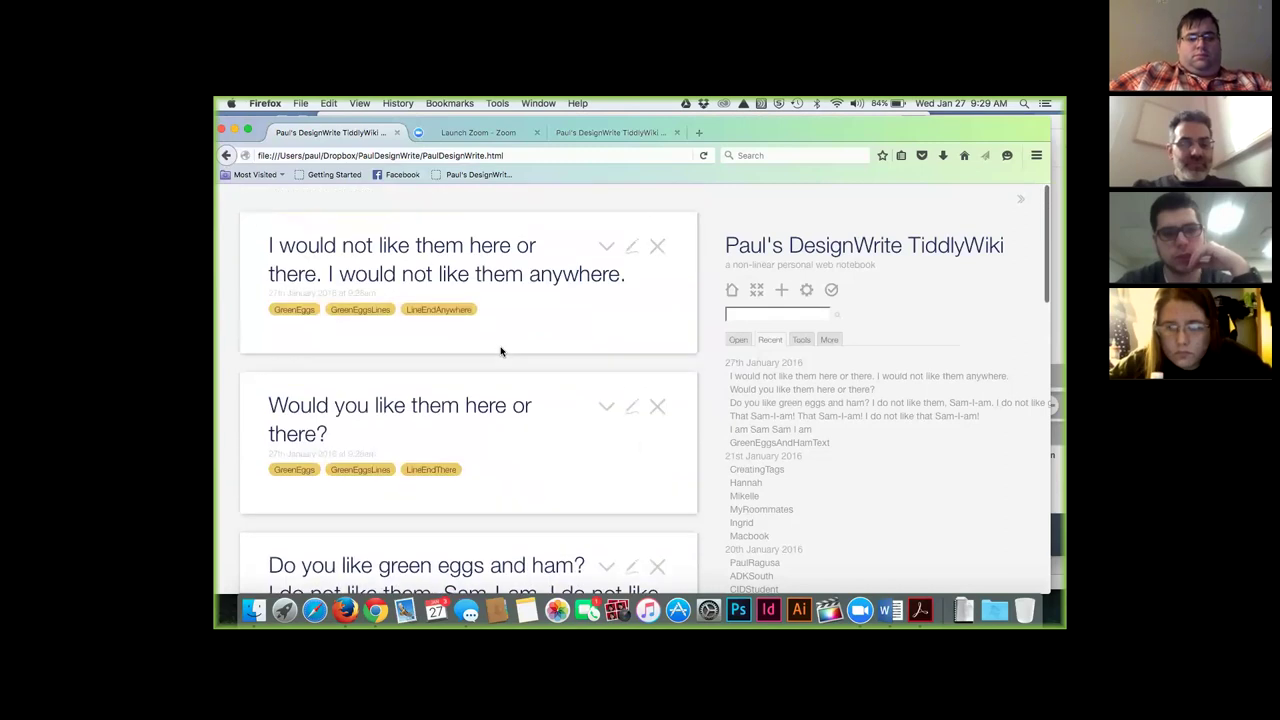
left_click(605, 410)
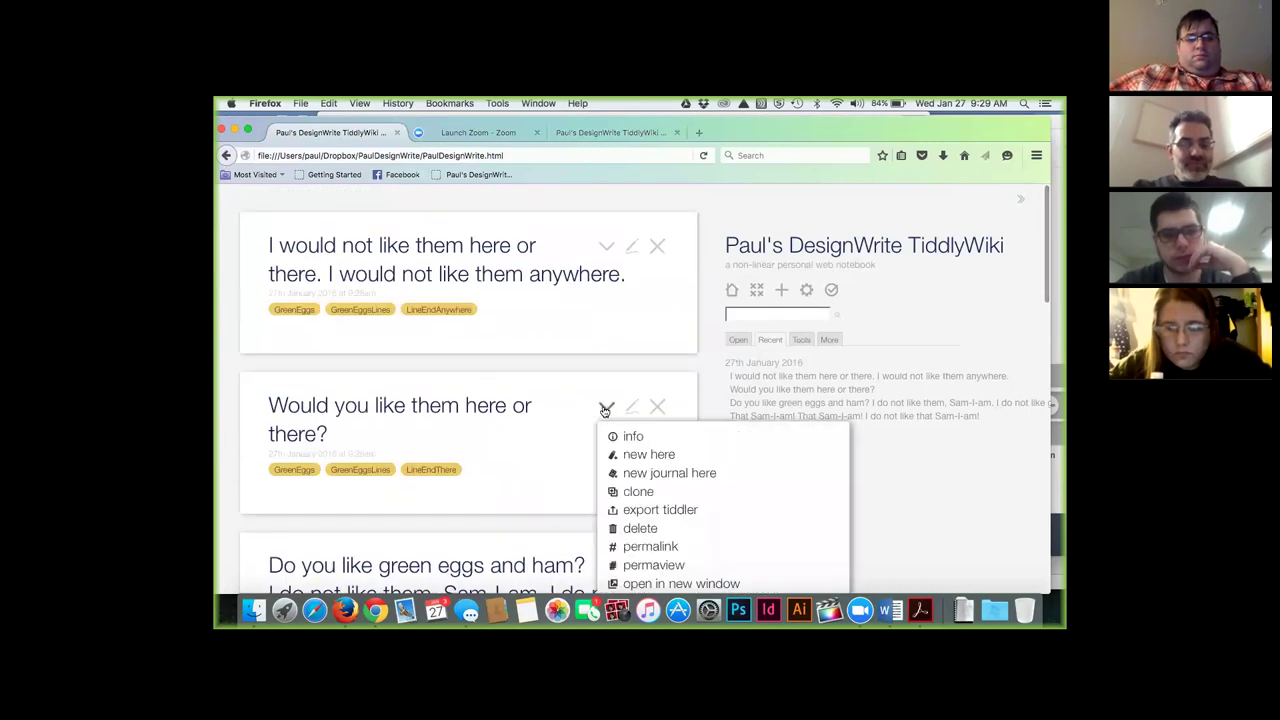
left_click(583, 272)
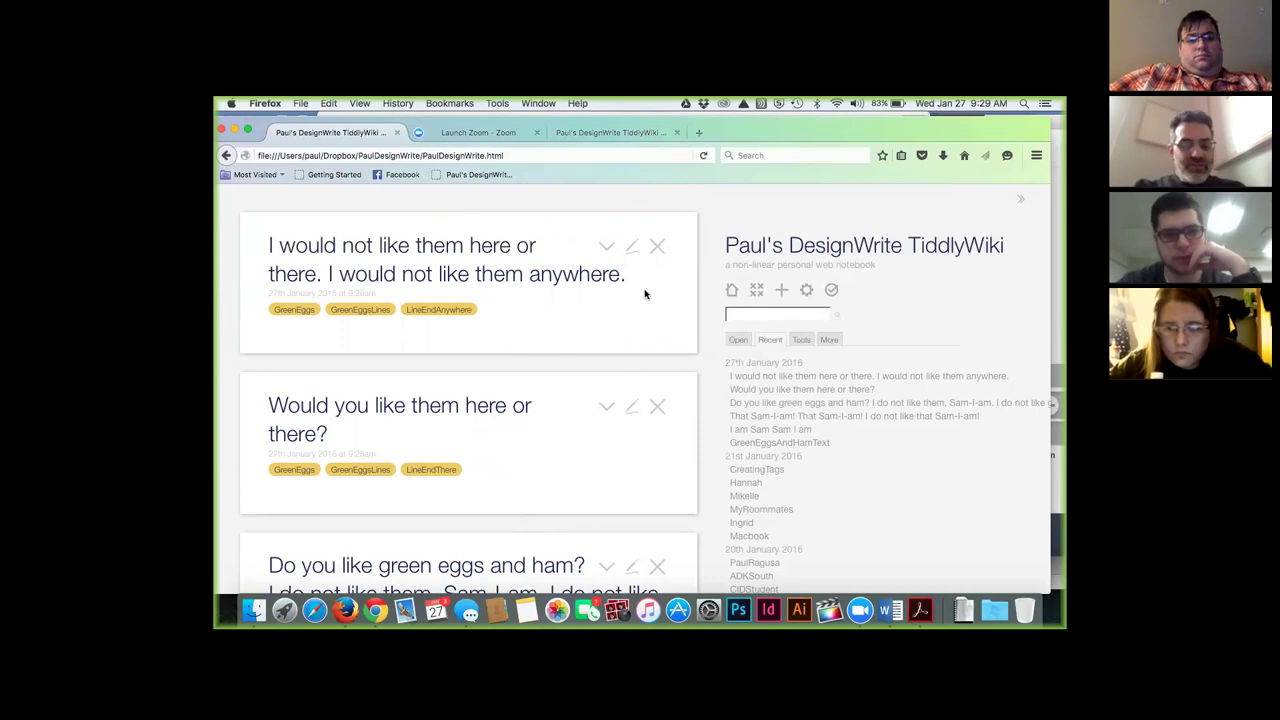
- Add the new tag RhymeThere to the tiddler "I would not like them here or there. I would not like them anywhere." and save it
left_click(631, 246)
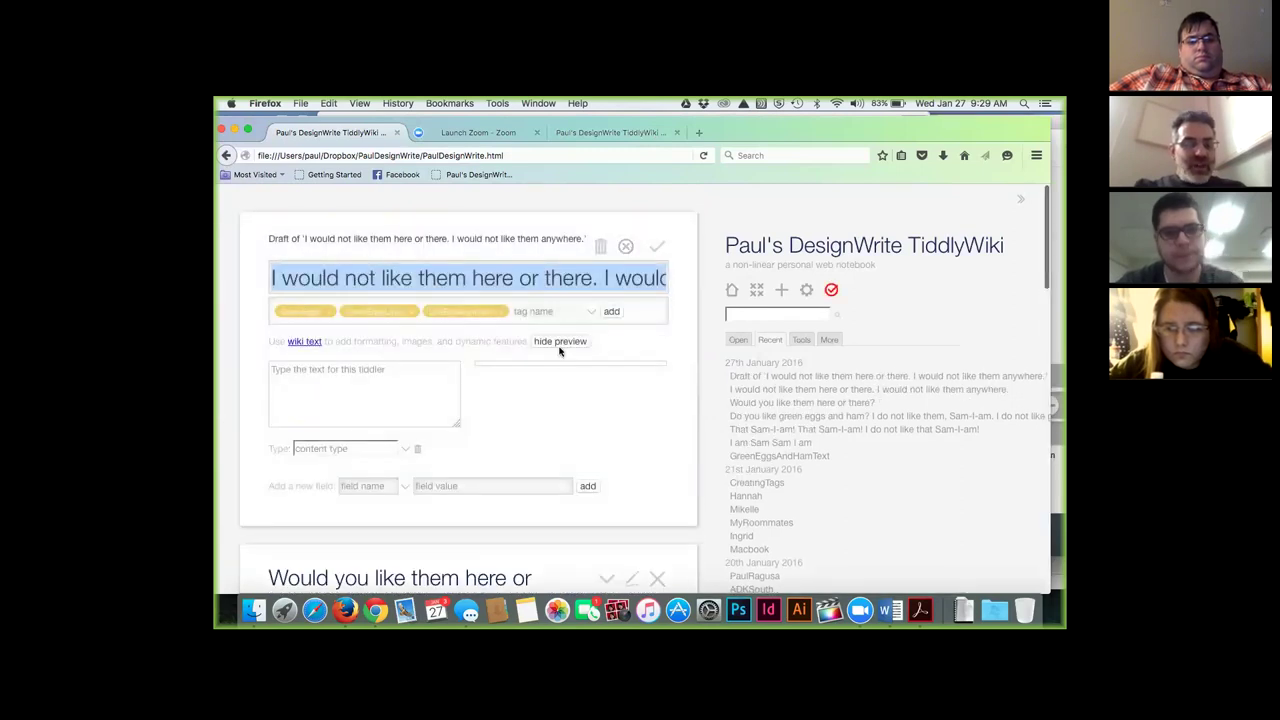
key("XF86AudioLowerVolume")
key("XF86AudioLowerVolume")
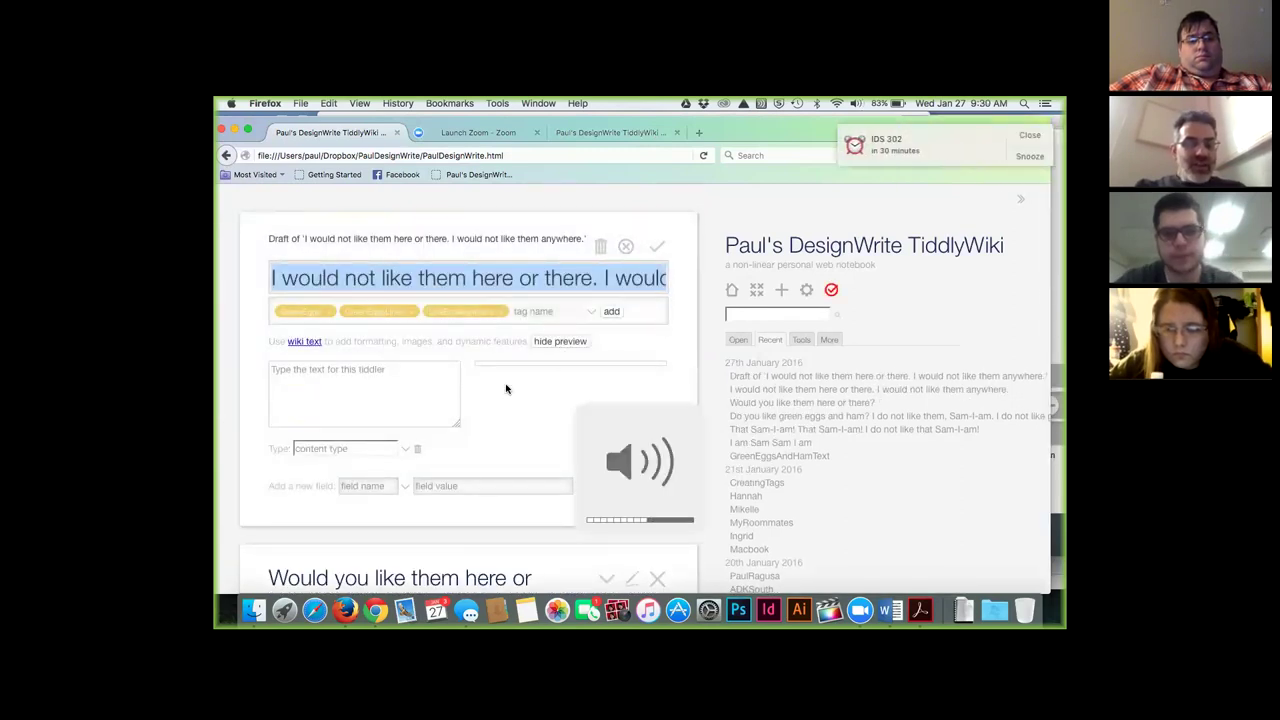
left_click(538, 311)
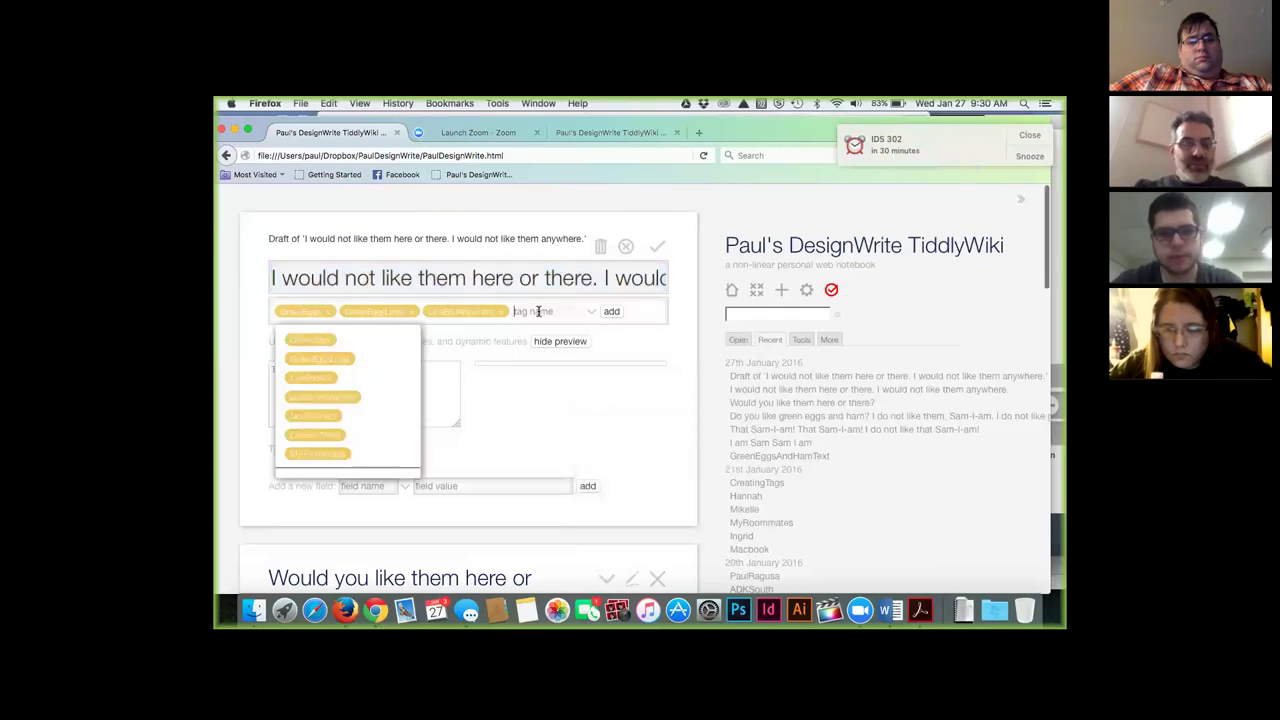
type("Rhym")
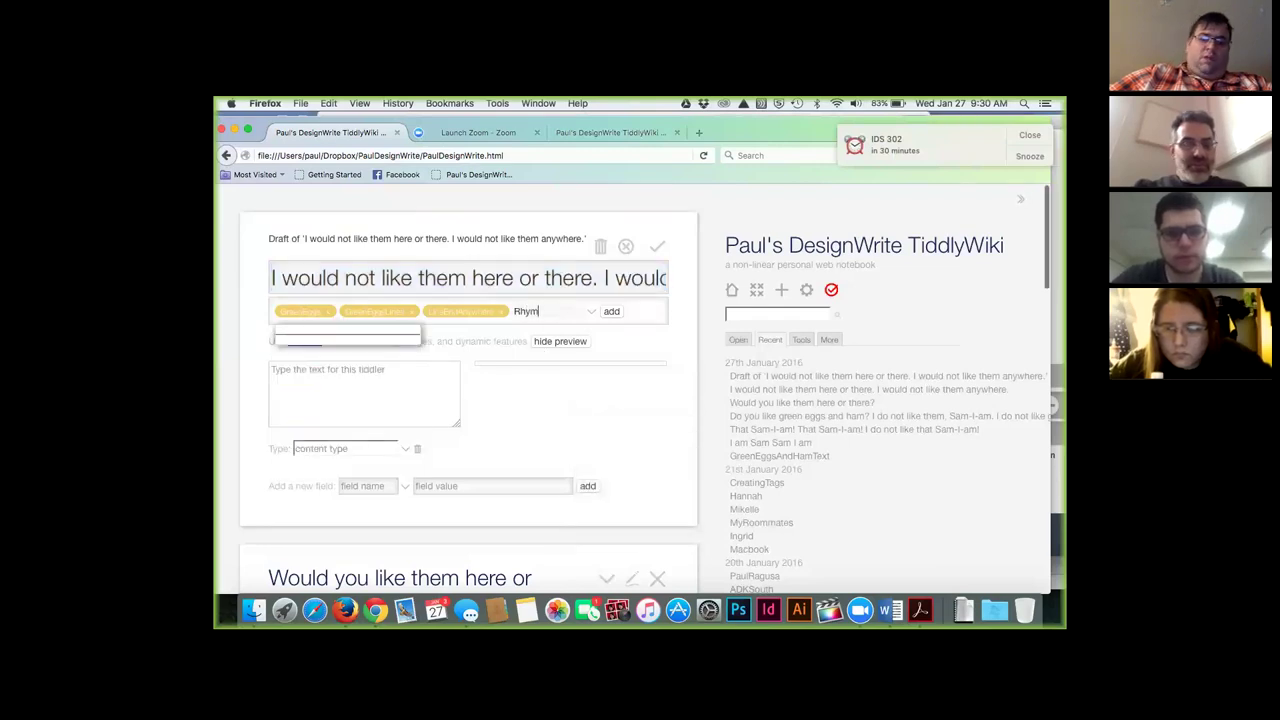
type("e")
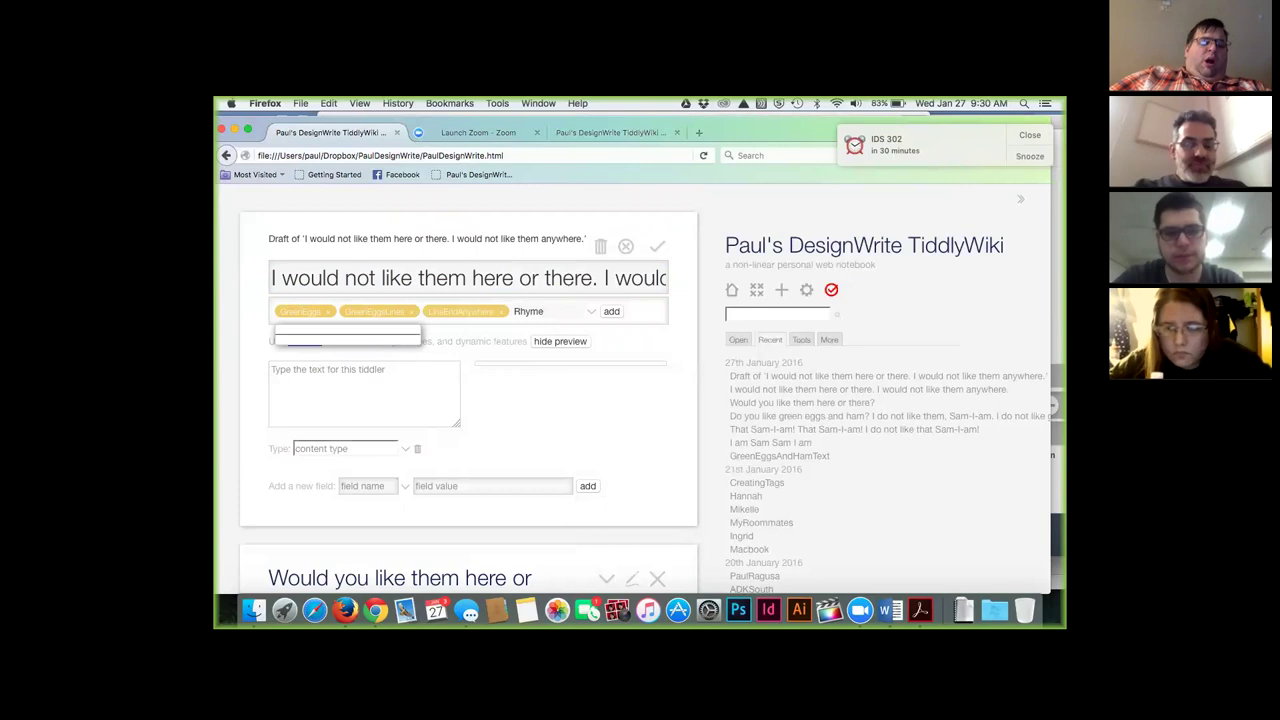
type("Text")
left_click(611, 311)
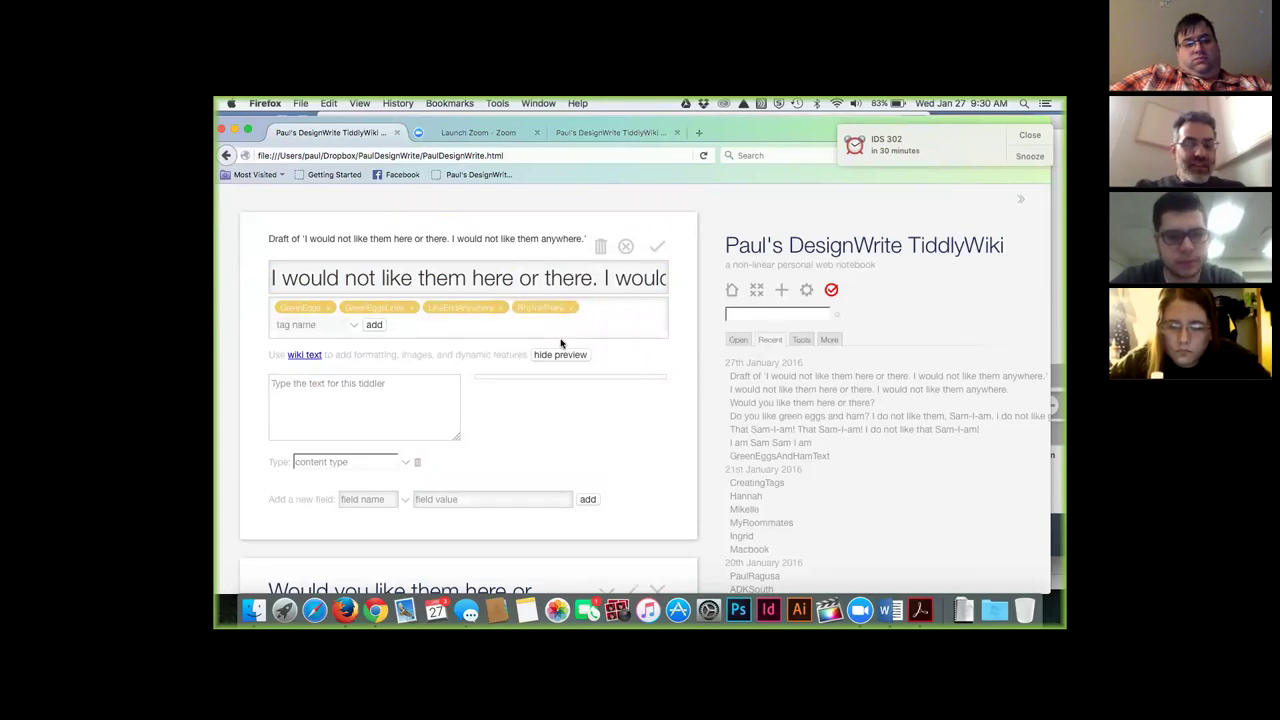
left_click(656, 246)
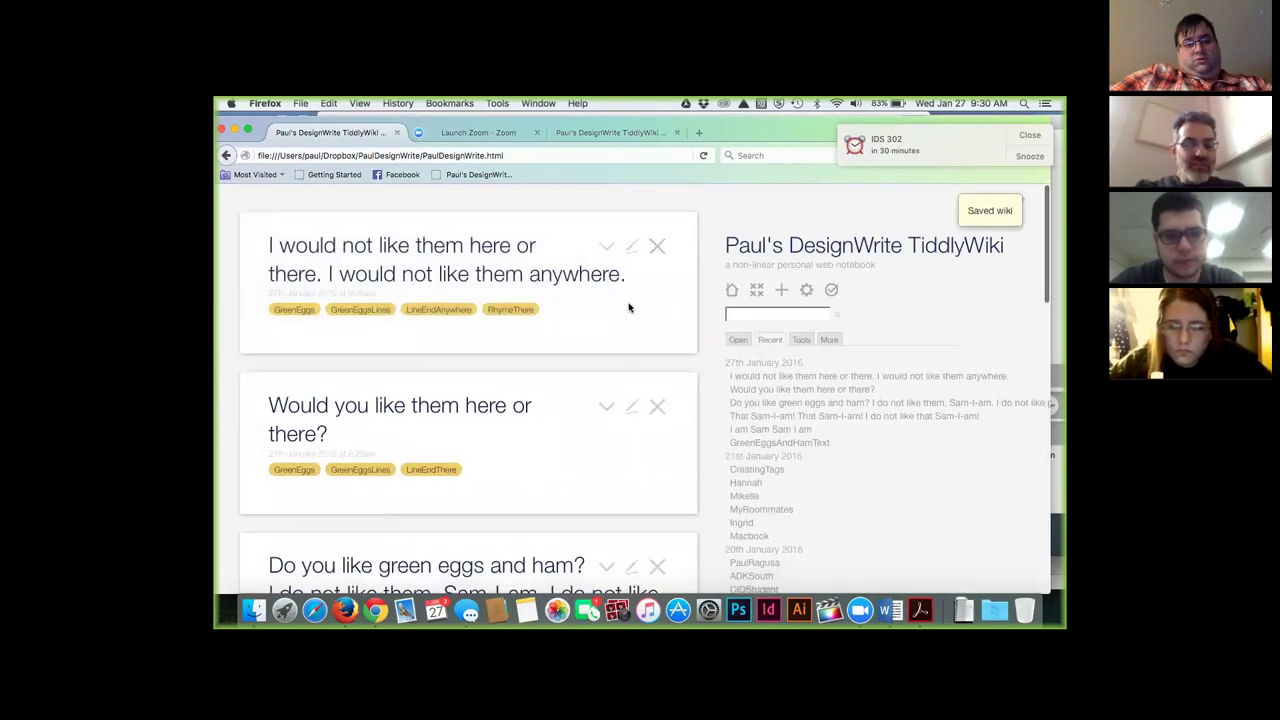
- Add the RhymeThere tag to the "Would you like them here or there?" tiddler, save it, and list the tiddlers sharing that tag
scroll(629, 308, "down", 2)
left_click(632, 338)
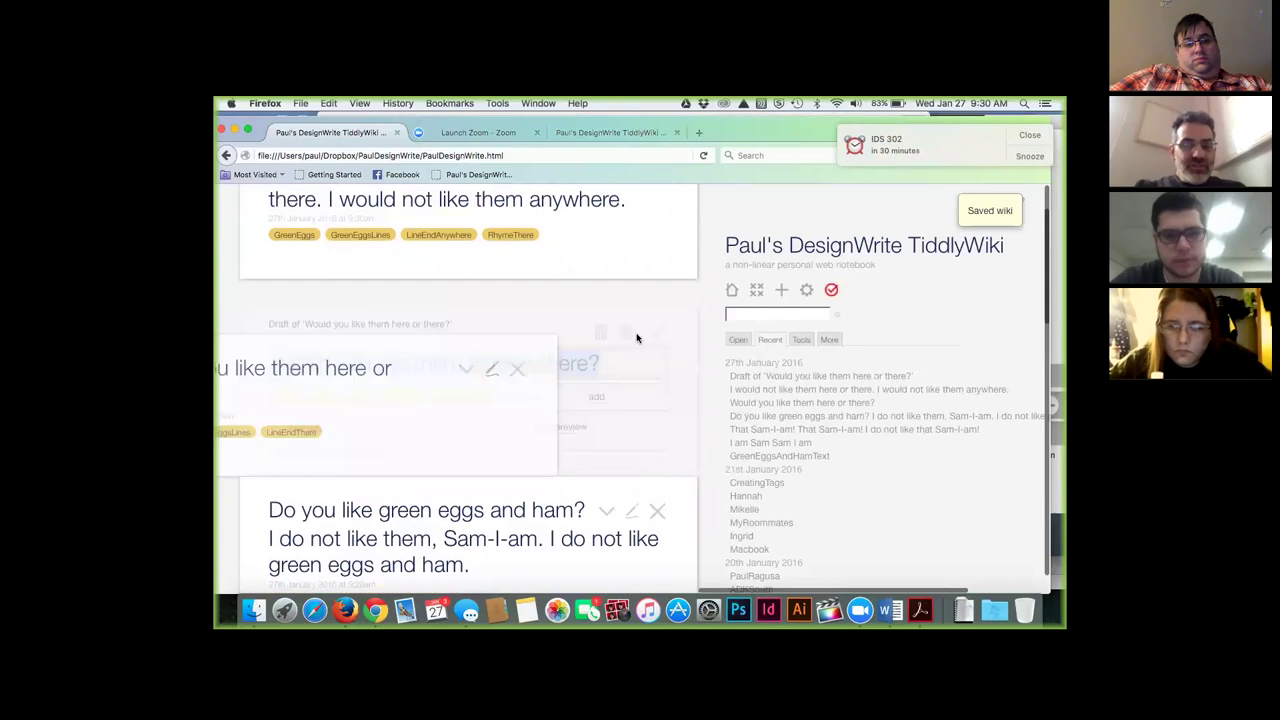
left_click(543, 377)
type("RhymeThere")
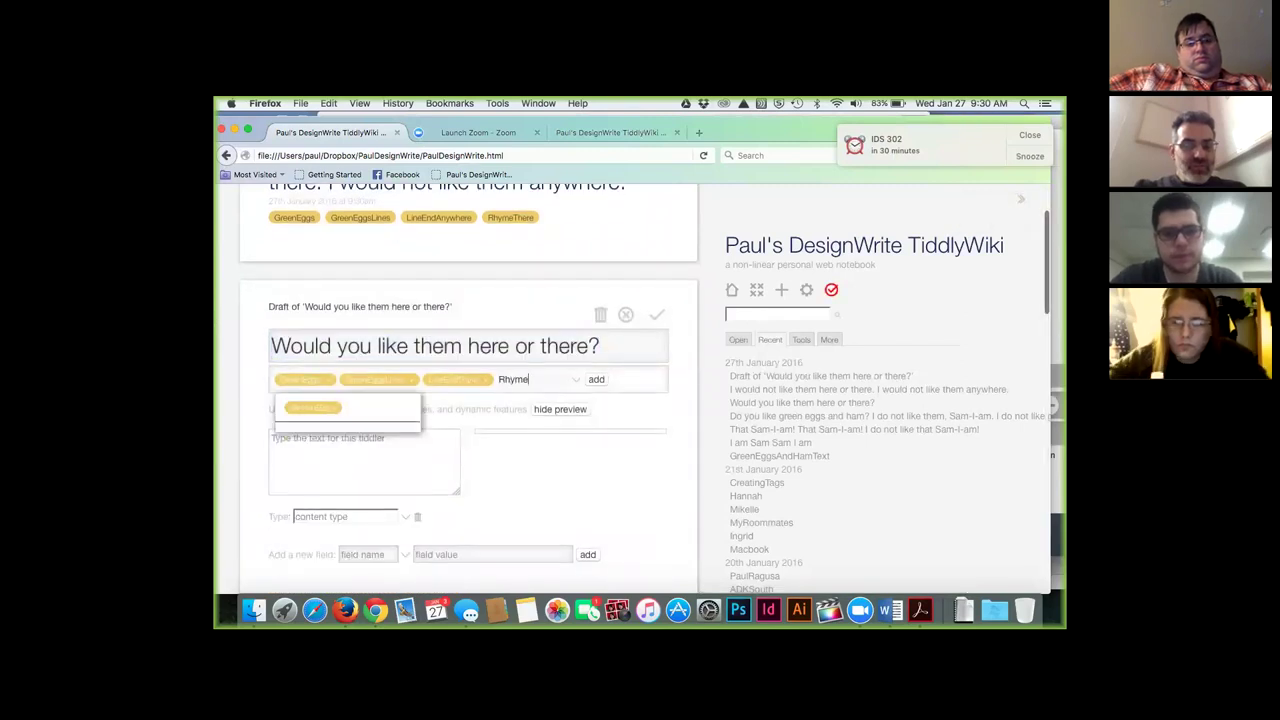
left_click(596, 379)
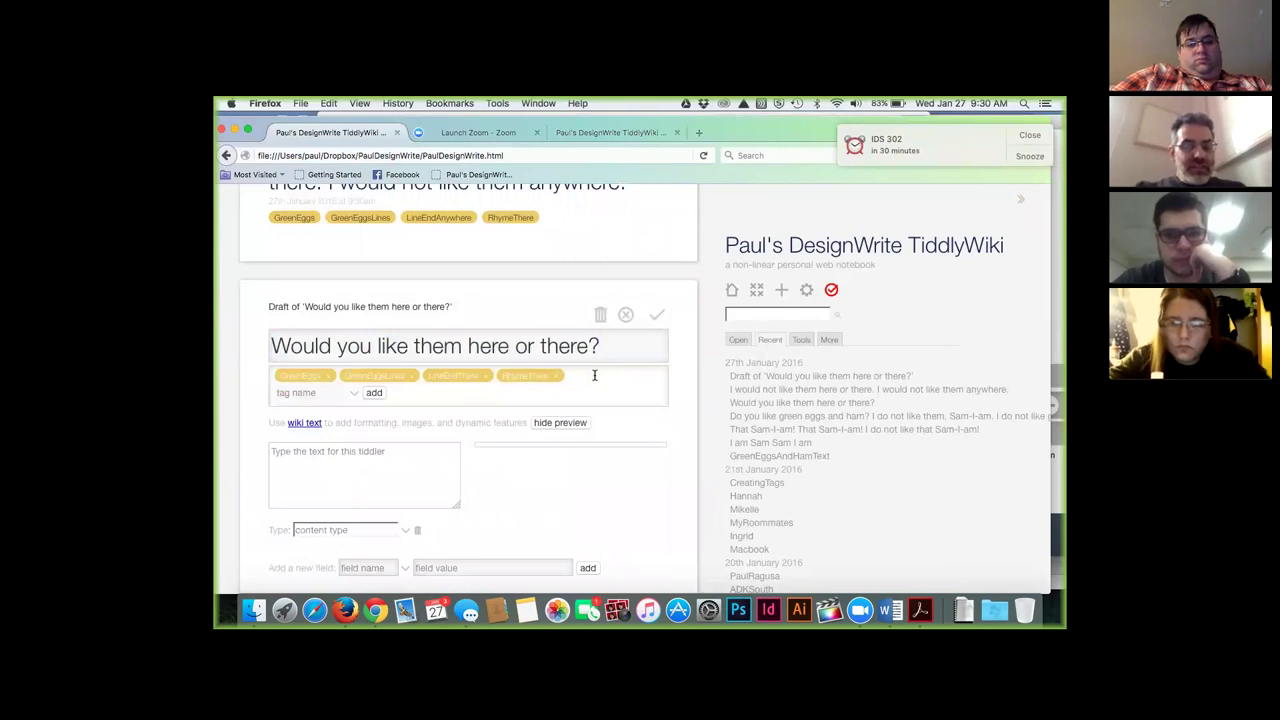
left_click(656, 315)
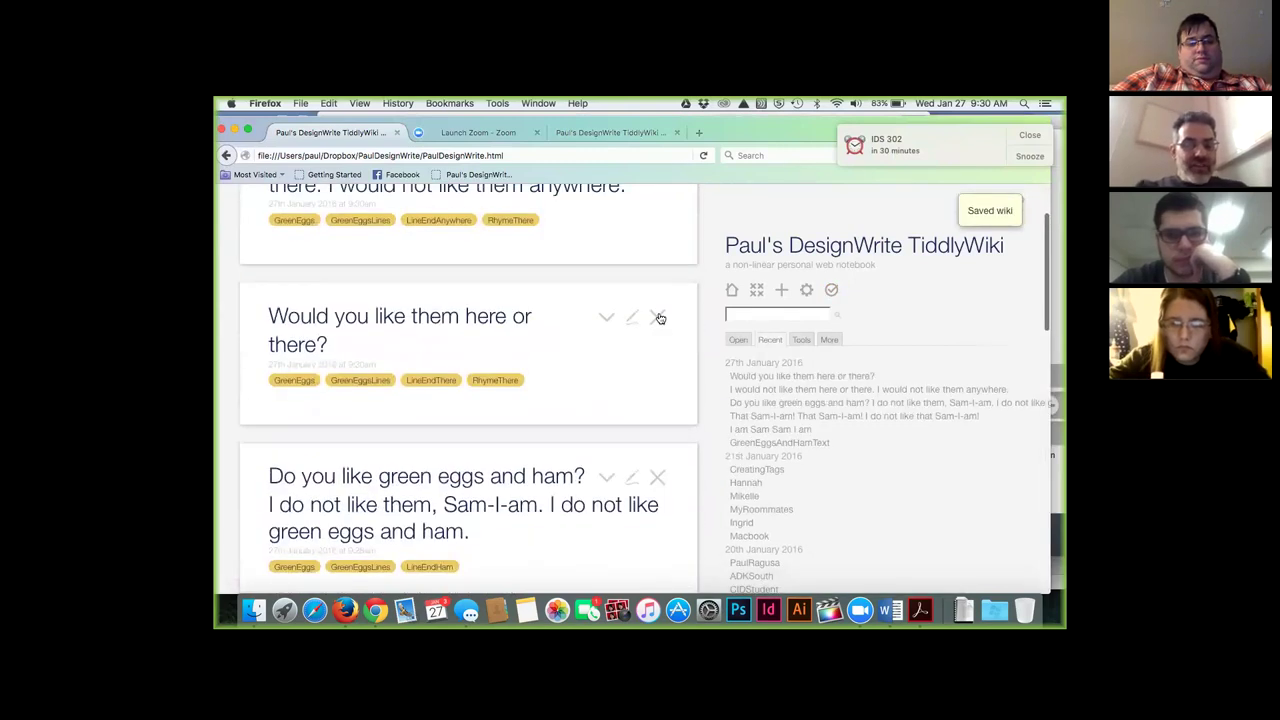
left_click(507, 381)
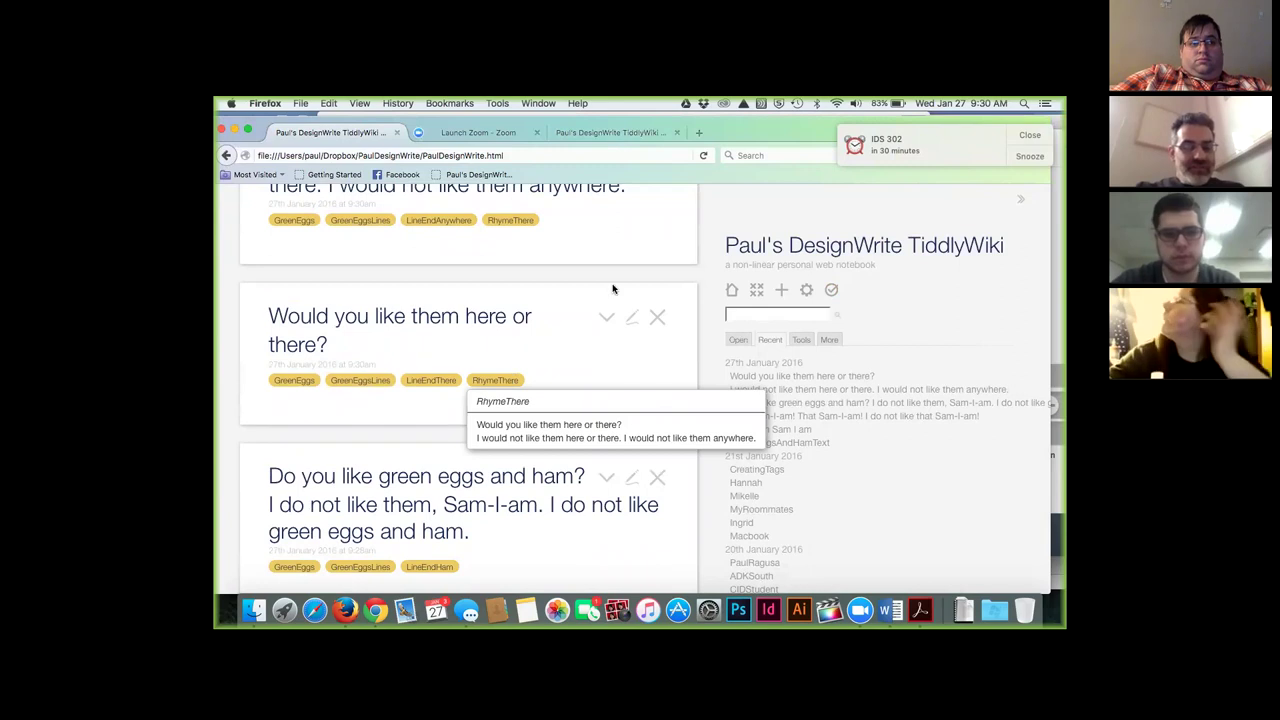
- Add the new tag RhymeHam to the tiddler starting "Do you like green eggs and ham?" and save it
scroll(613, 289, "down", 5)
scroll(527, 289, "down", 1)
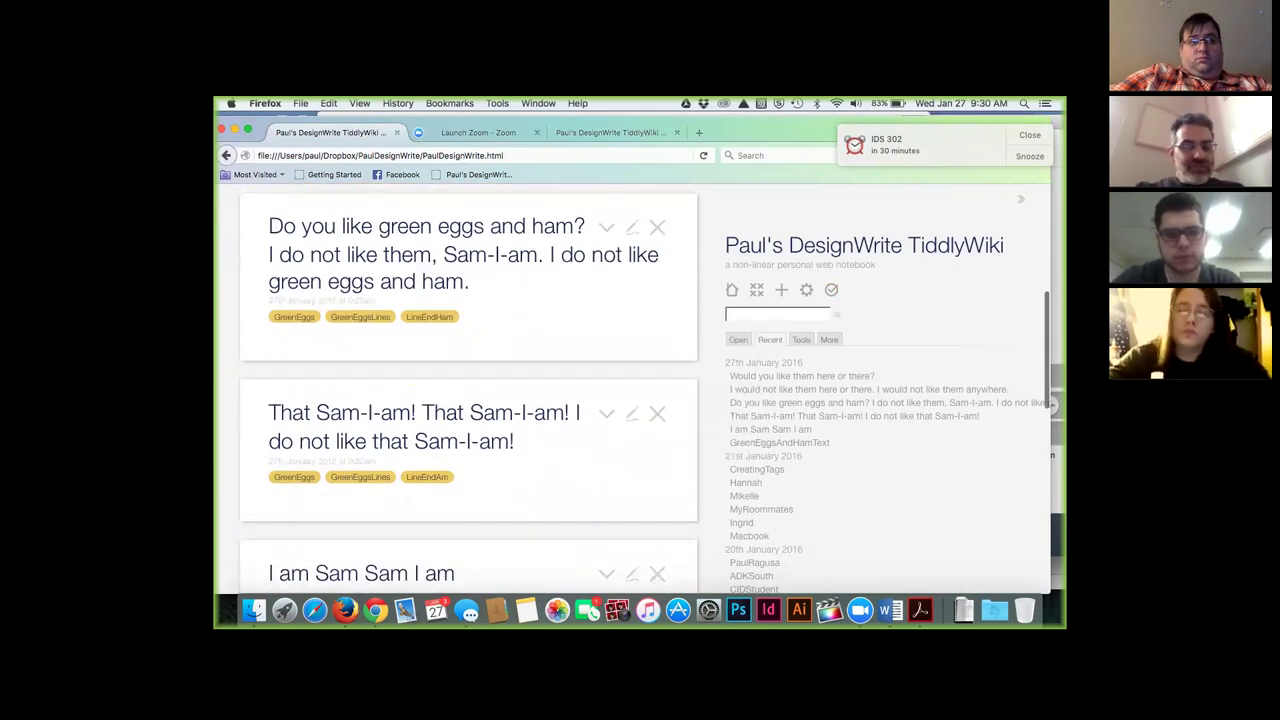
left_click(632, 227)
left_click(520, 296)
type("Rhy")
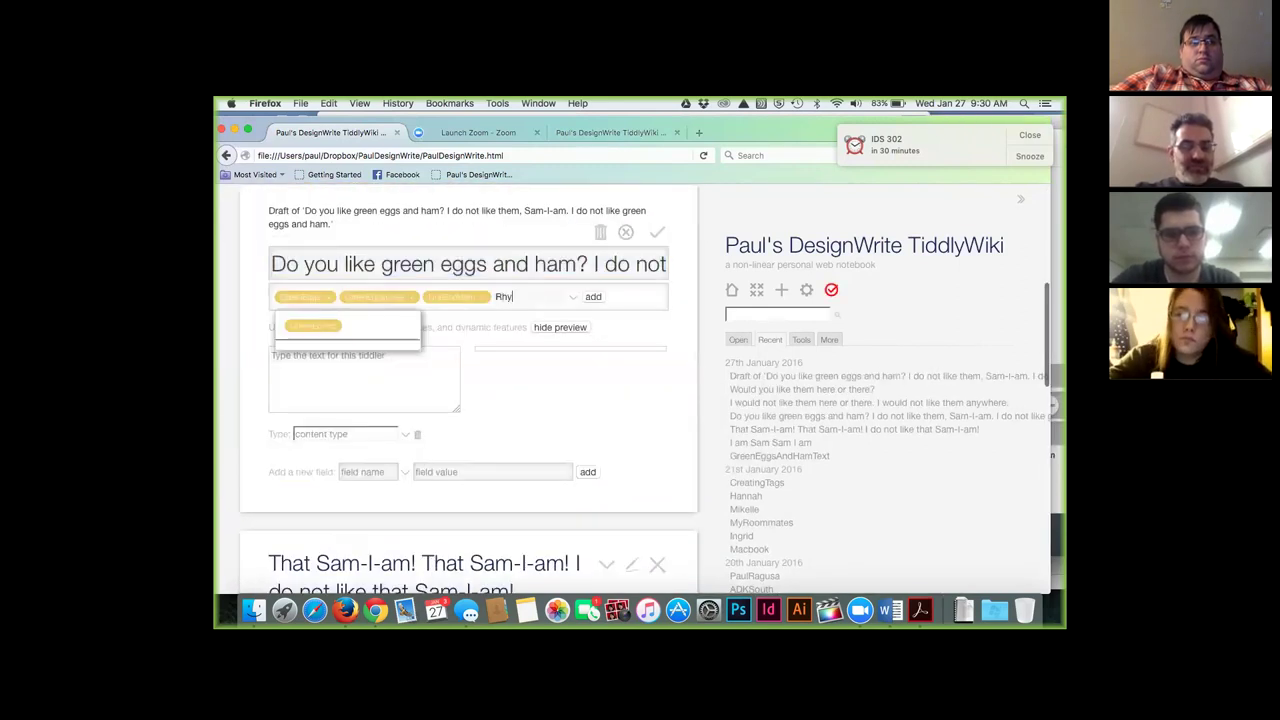
type("meHam")
left_click(593, 296)
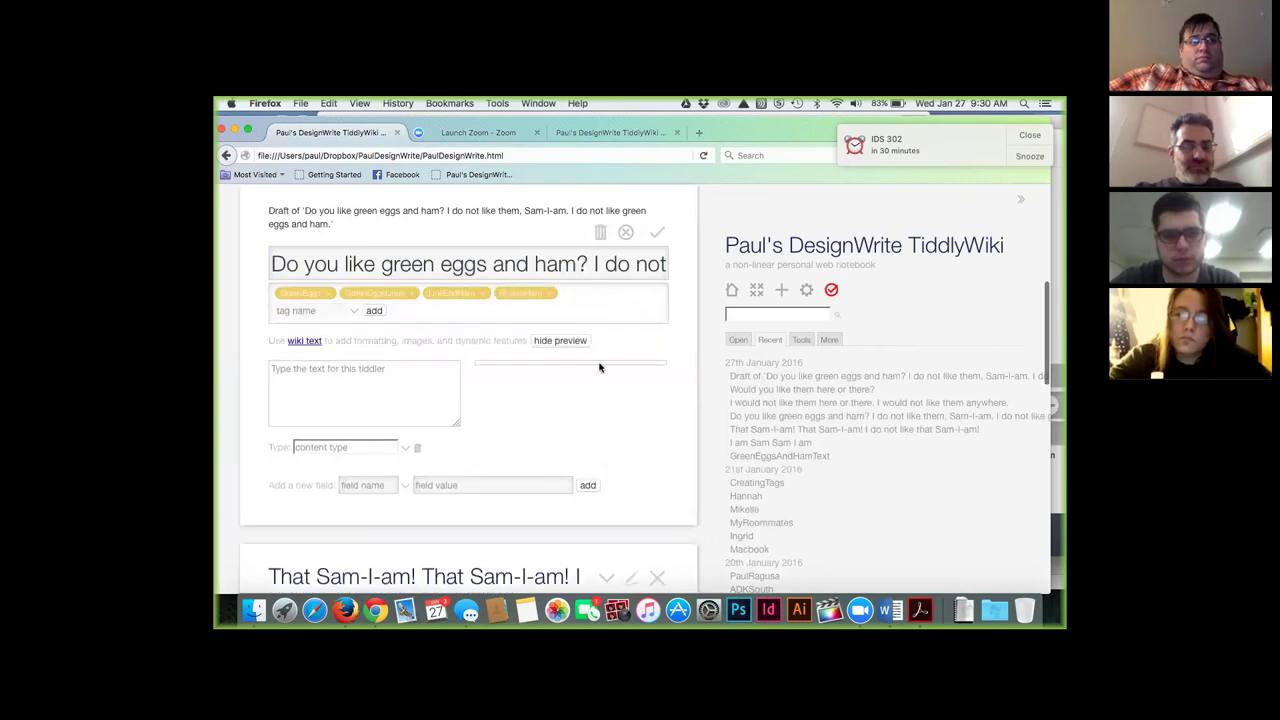
left_click(660, 233)
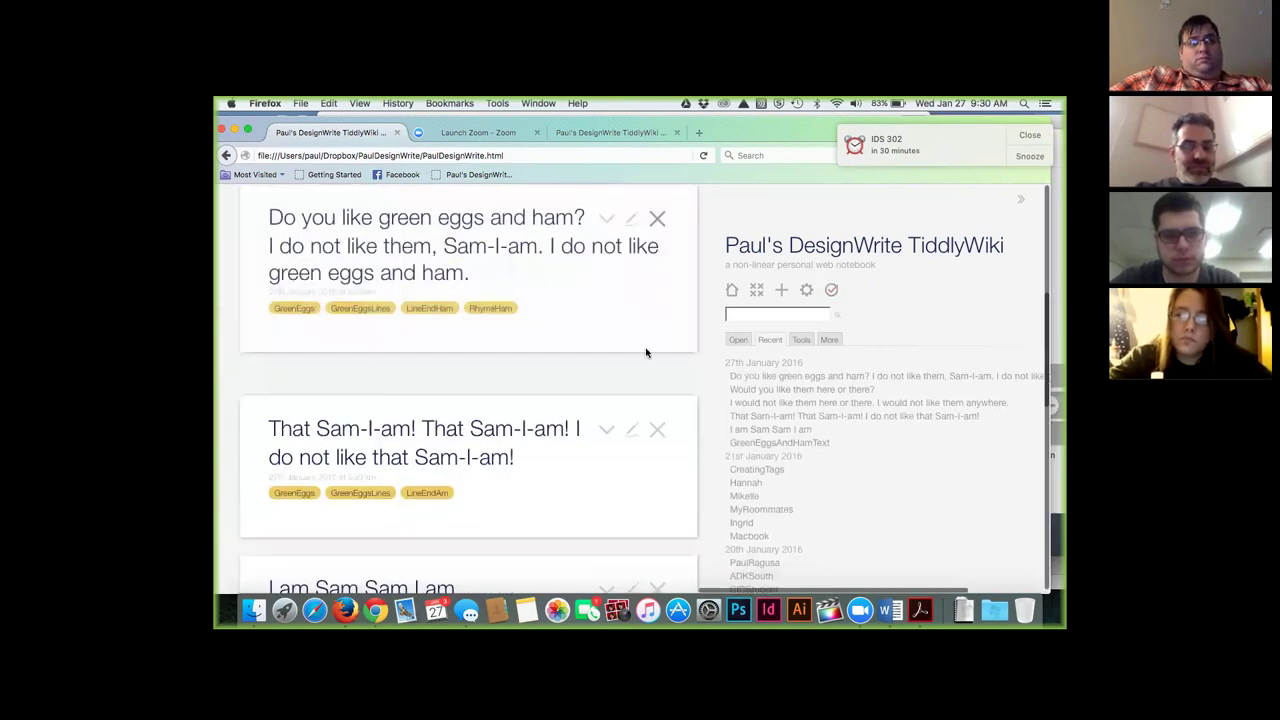
- Add the existing RhymeHam tag to the tiddler starting "That Sam-I-am! That Sam-I-am!" and save it
left_click(634, 368)
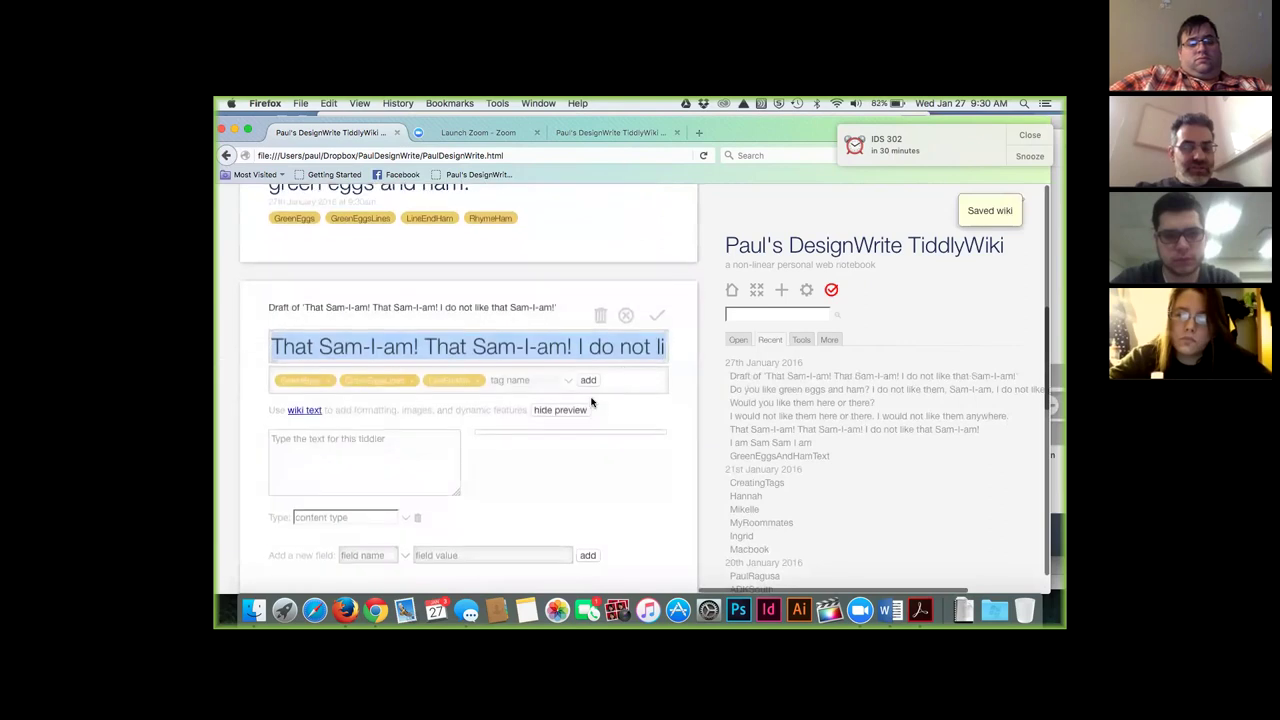
left_click(520, 378)
type("RhymeHam")
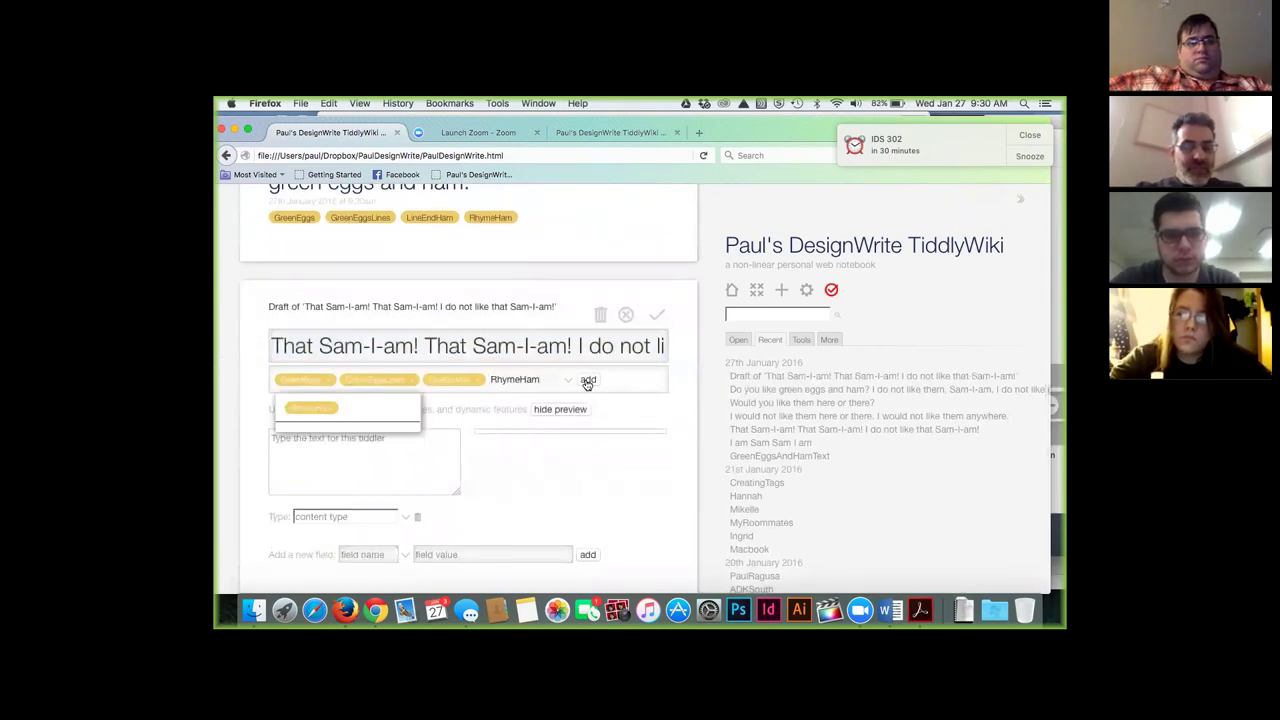
left_click(310, 409)
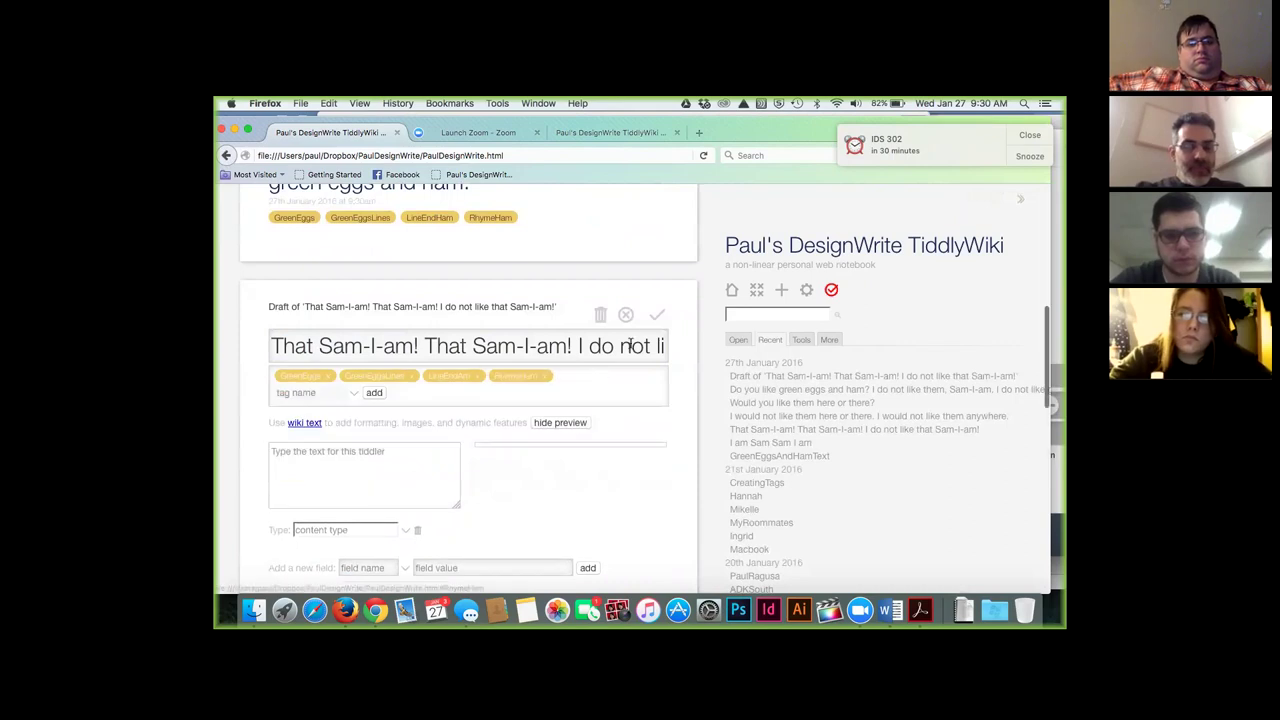
left_click(656, 315)
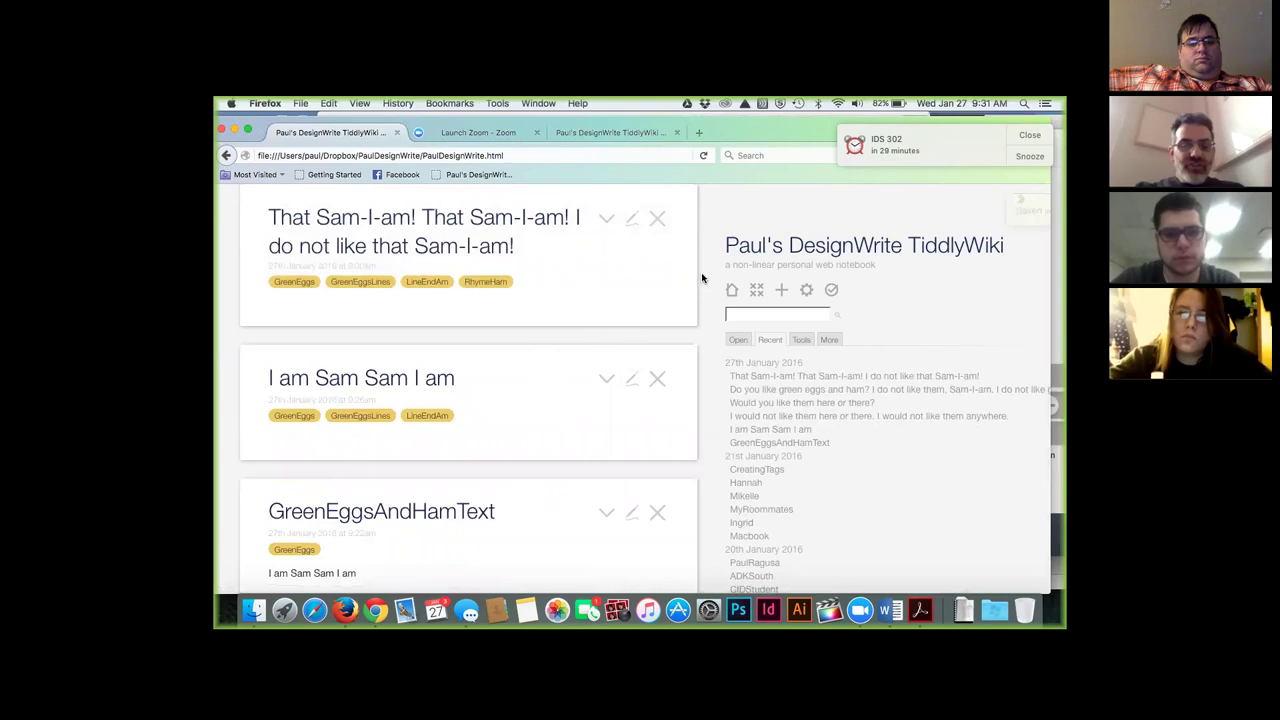
- Return to the wiki's home view, reopen GreenEggsAndHamText, and open the GreenEggs tiddler from its tag
left_click(730, 292)
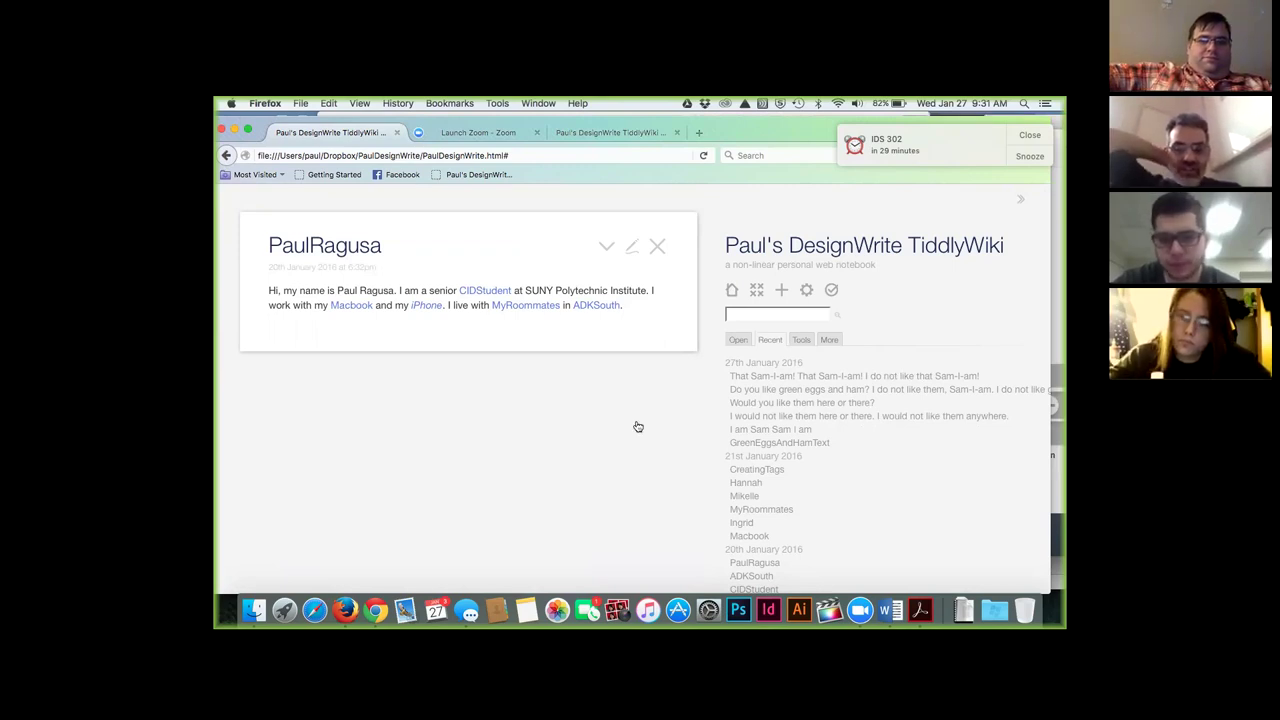
left_click(780, 443)
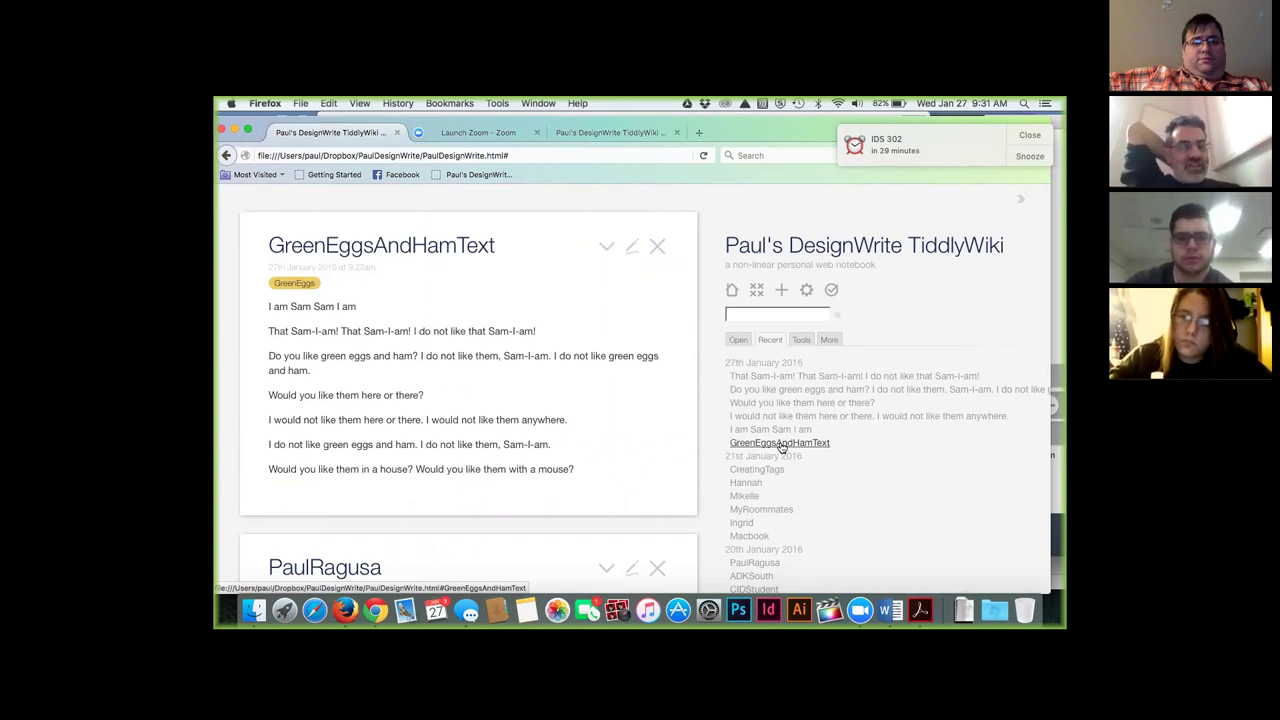
left_click(288, 287)
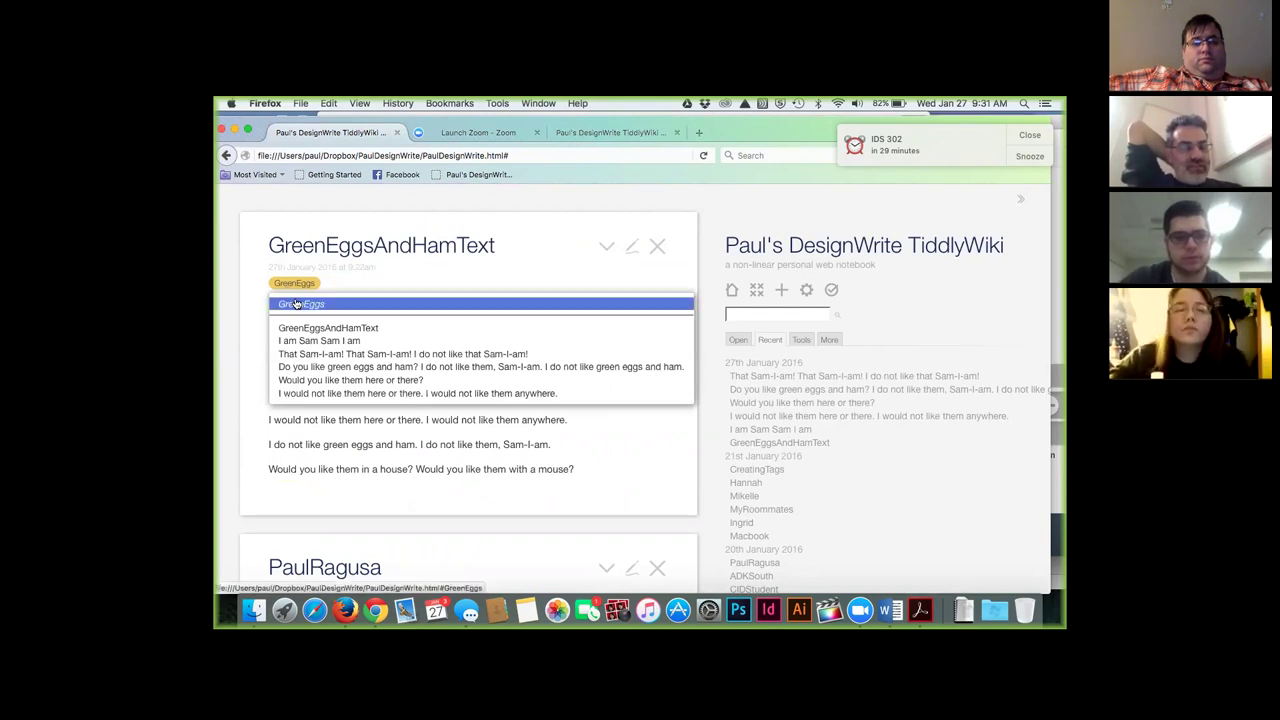
left_click(296, 303)
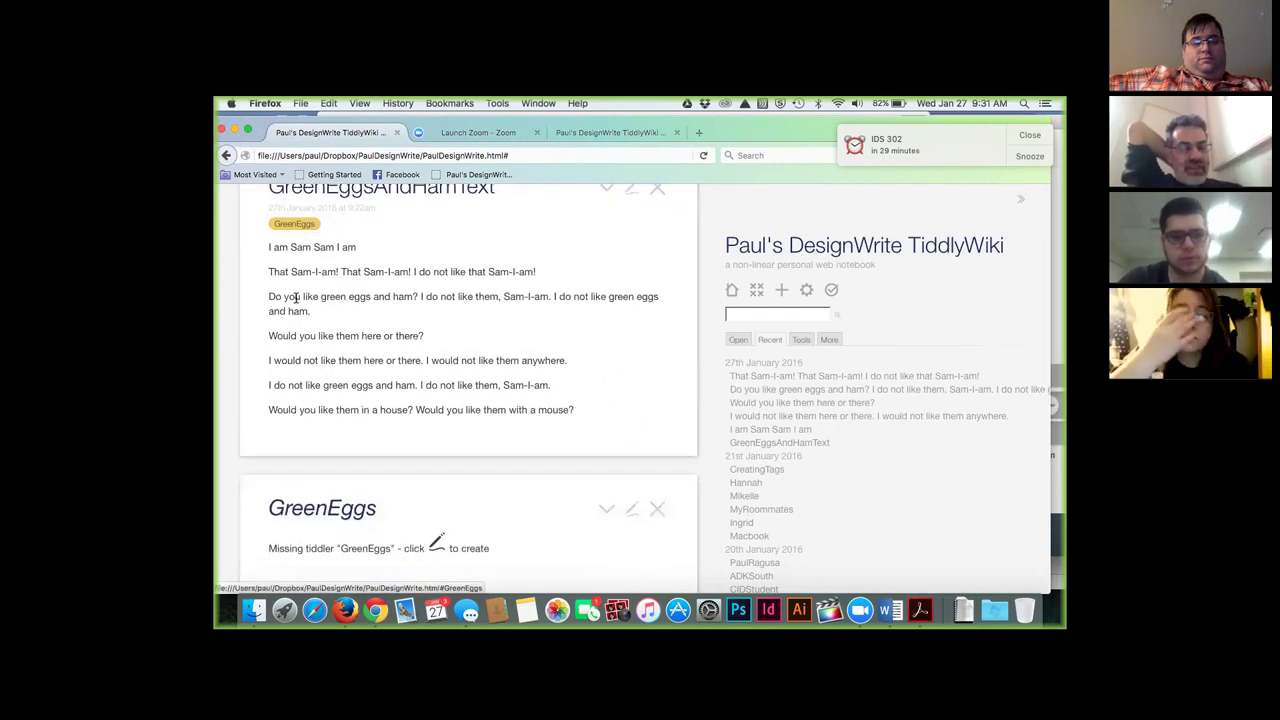
- Start creating the missing GreenEggs tiddler with the body text "Green Eggs and Ham Project."
scroll(303, 295, "down", 3)
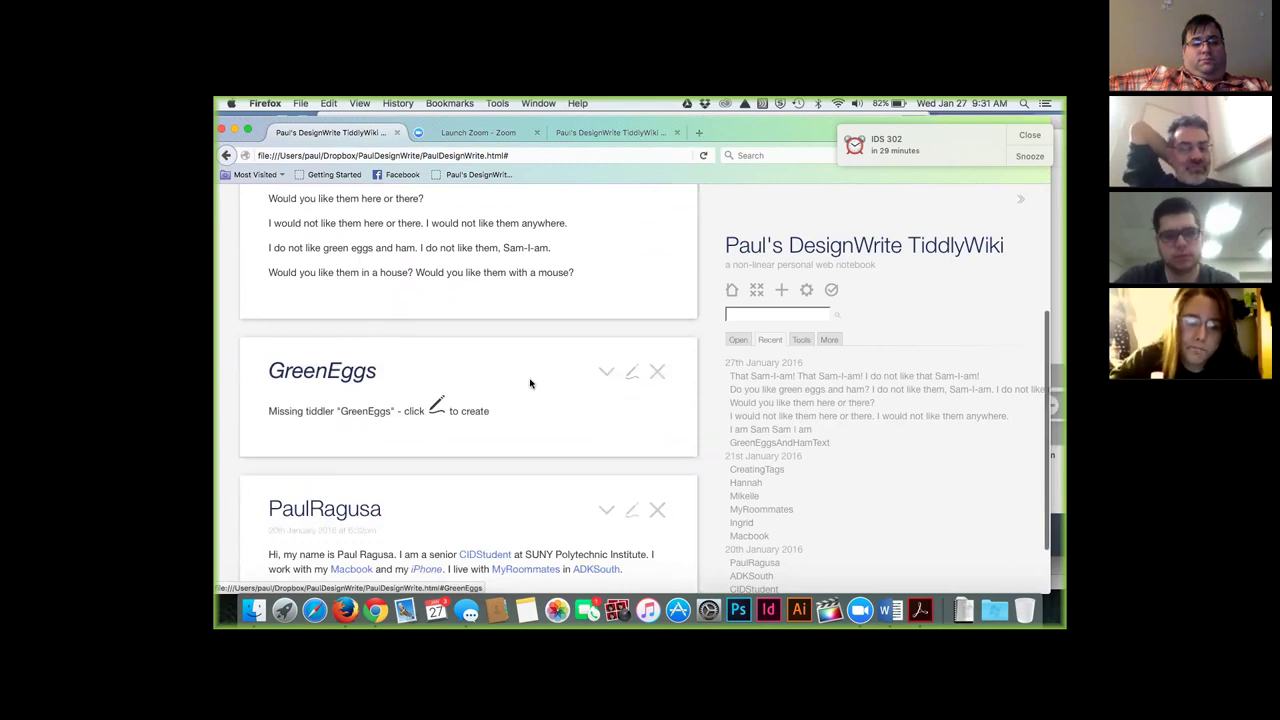
left_click(630, 378)
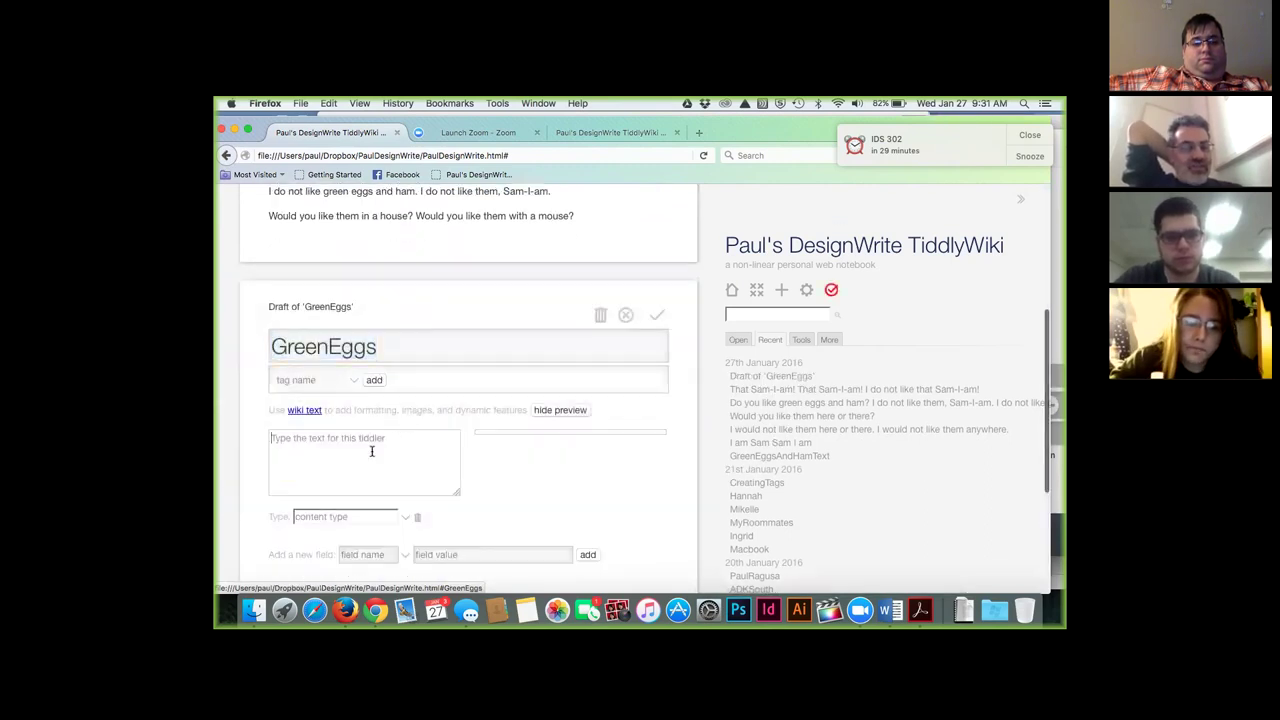
type("Gree Egg")
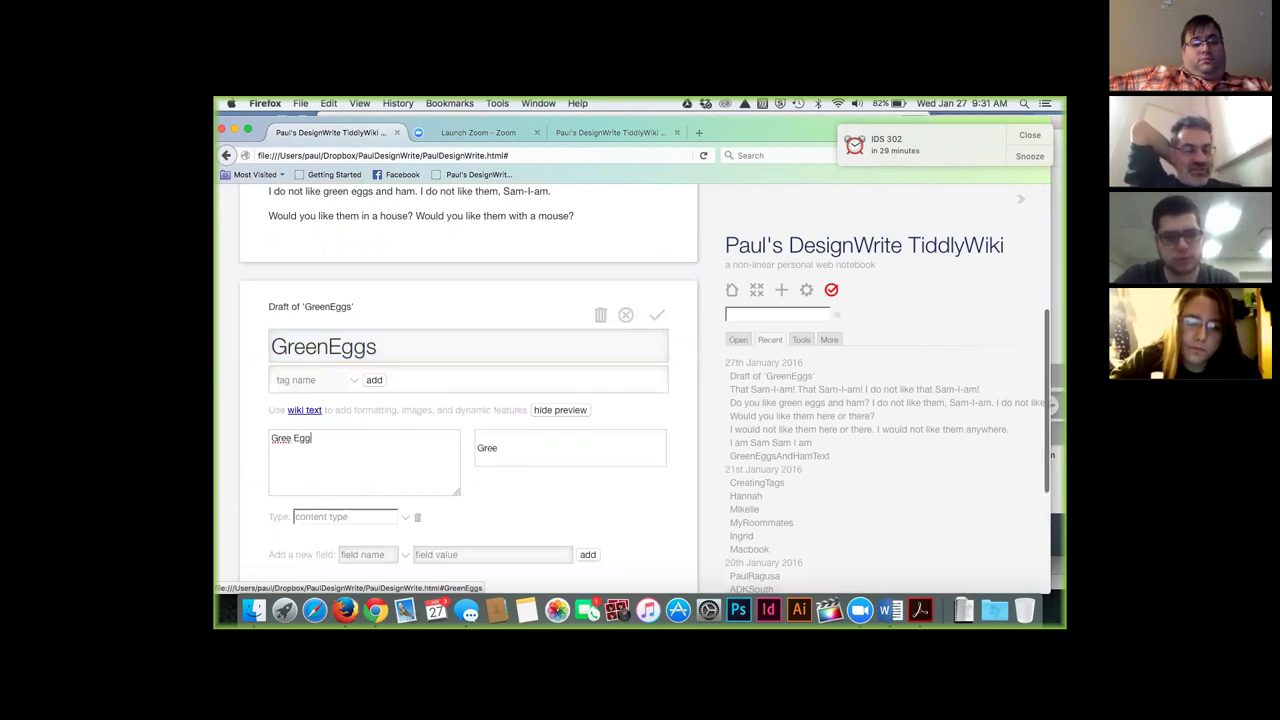
type("sEggs and Ham Project.")
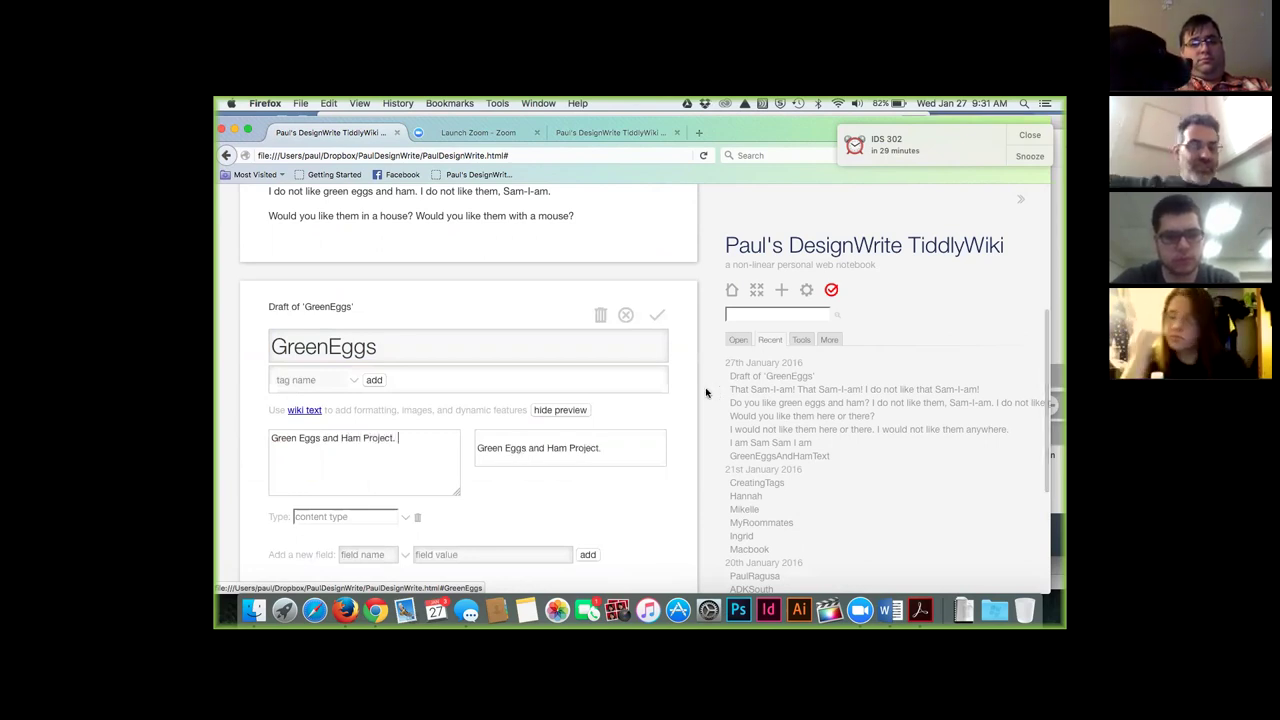
- Add the line "Here are the tiddlers:" below a blank line in the GreenEggs tiddler's text, followed by a new line
scroll(564, 380, "down", 1)
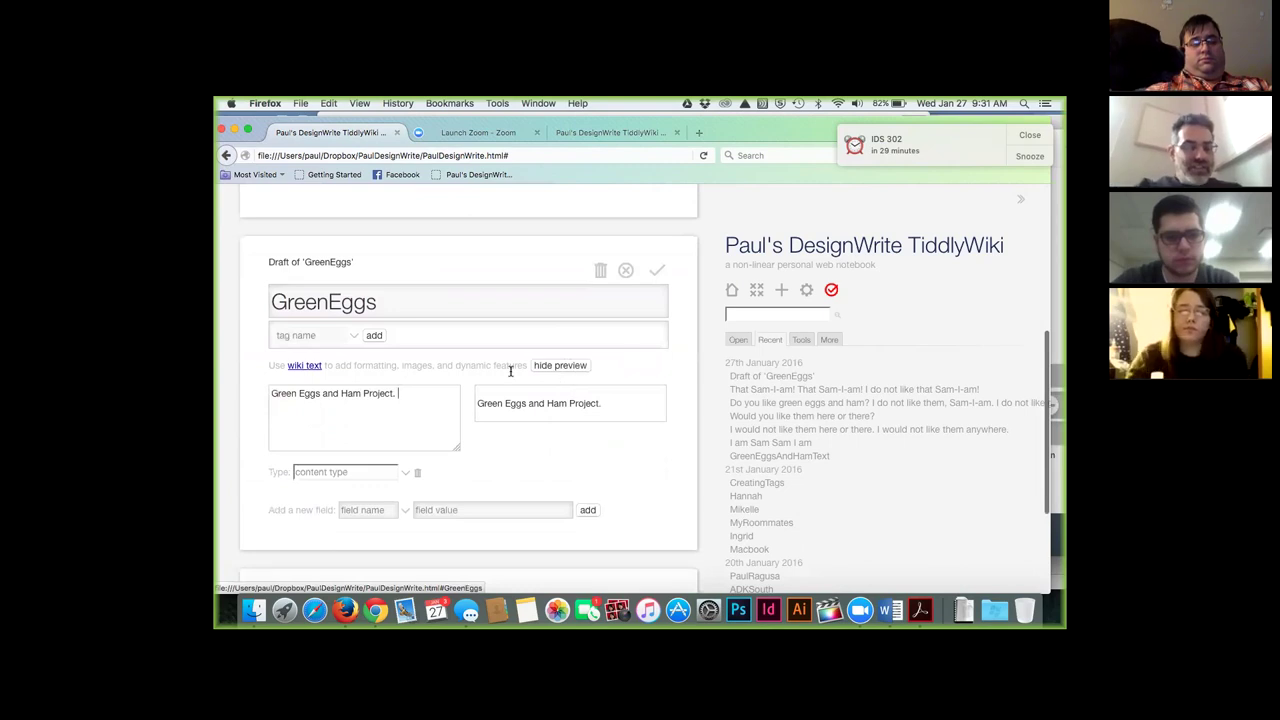
scroll(493, 370, "down", 1)
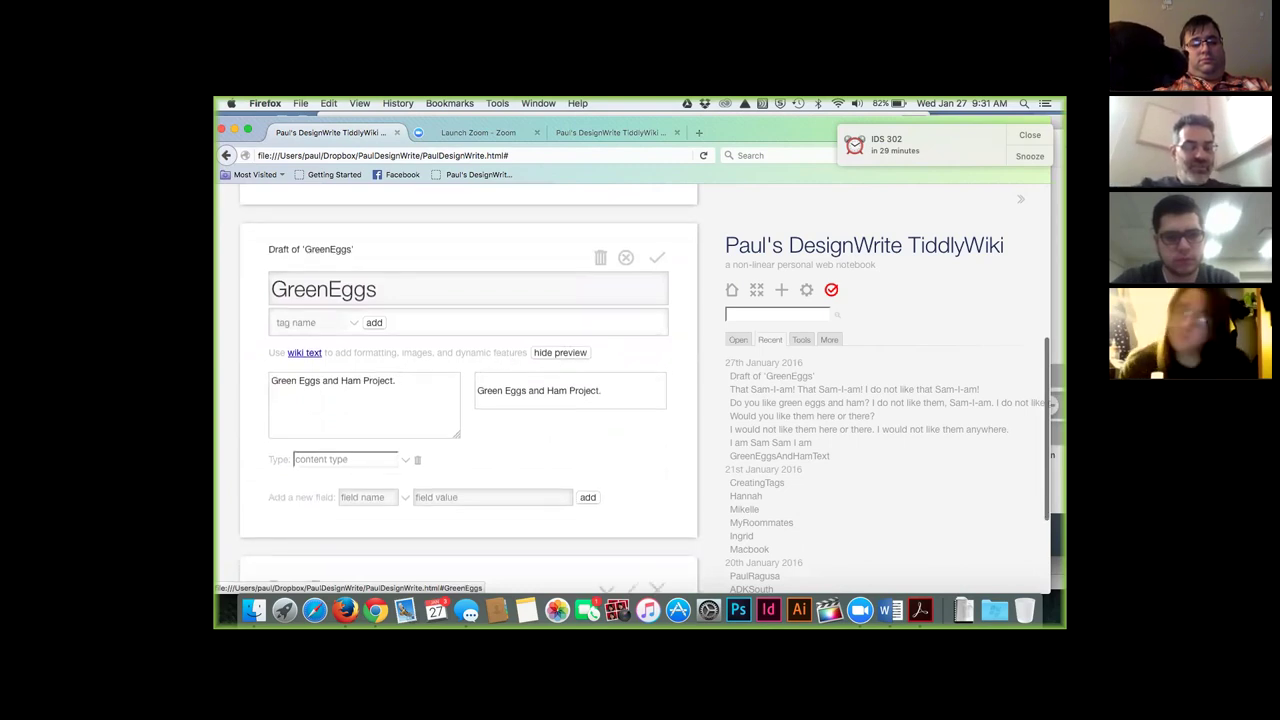
key("Return")
key("Return")
type("Here are the tiddlers")
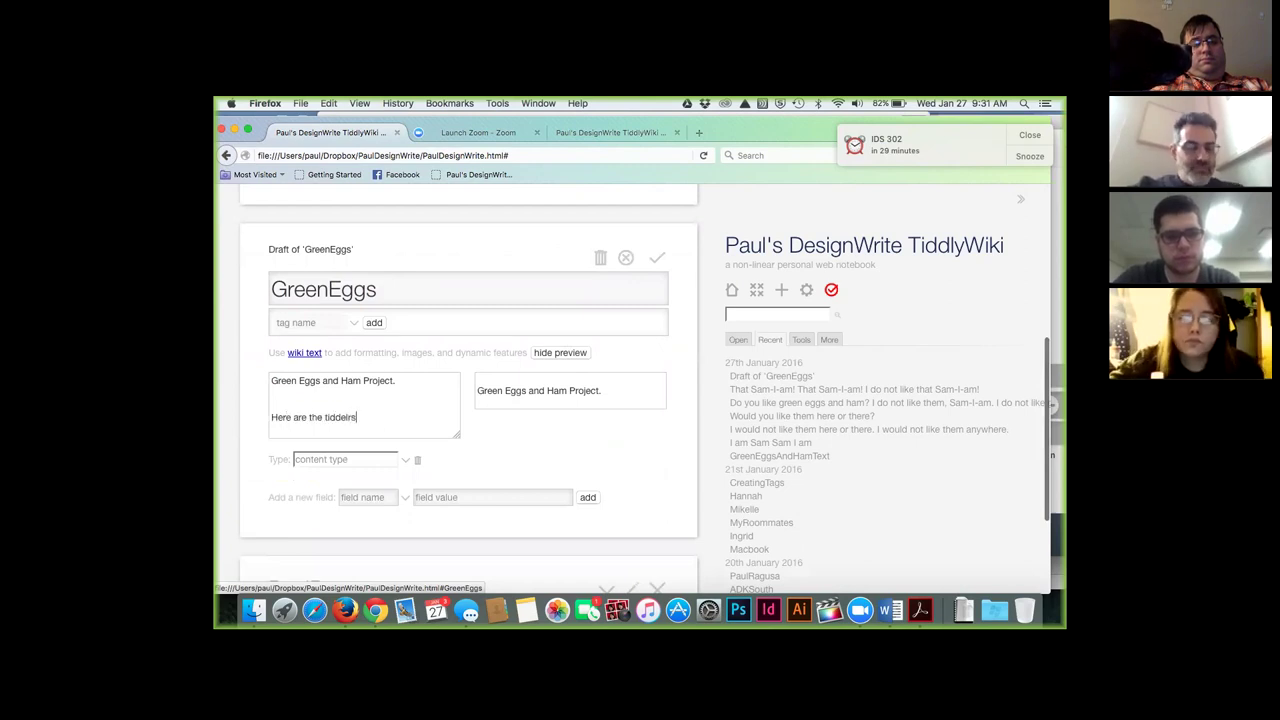
type(":")
key("Return")
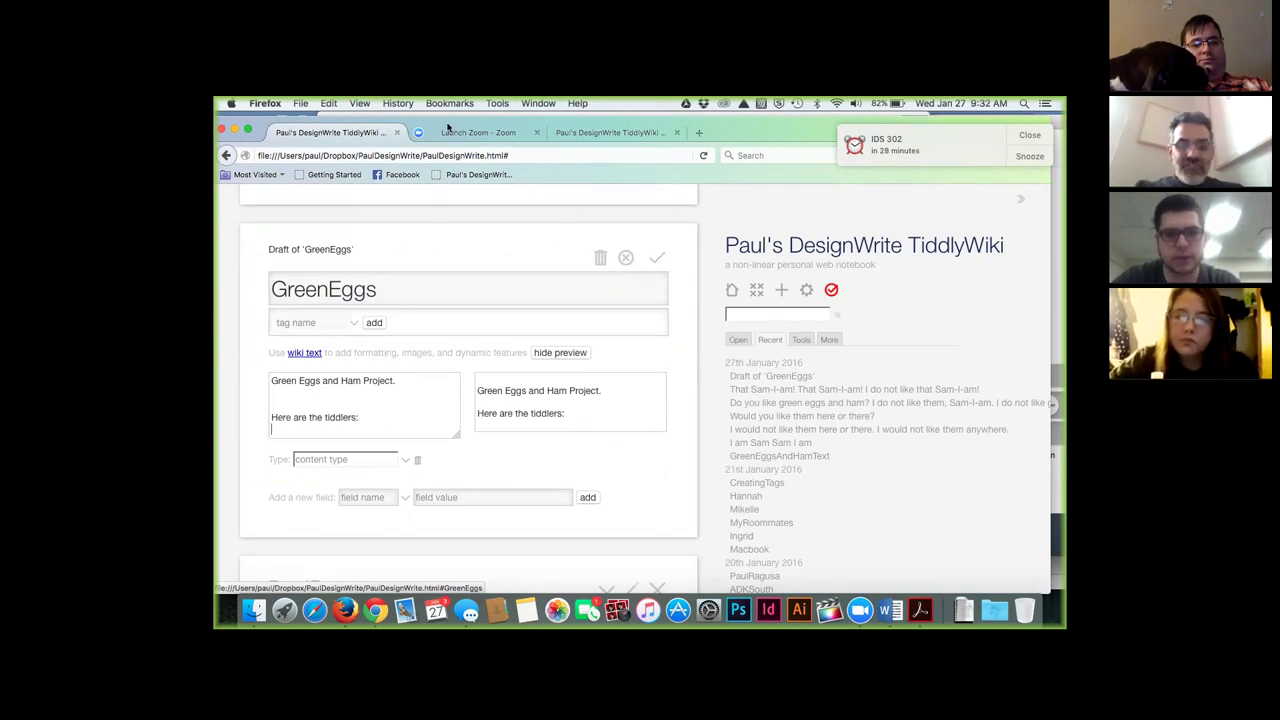
- Open MyRoommates through the CreatingTags tiddler, copy the list-links filter line from its text, and save the tiddler
scroll(577, 296, "down", 1)
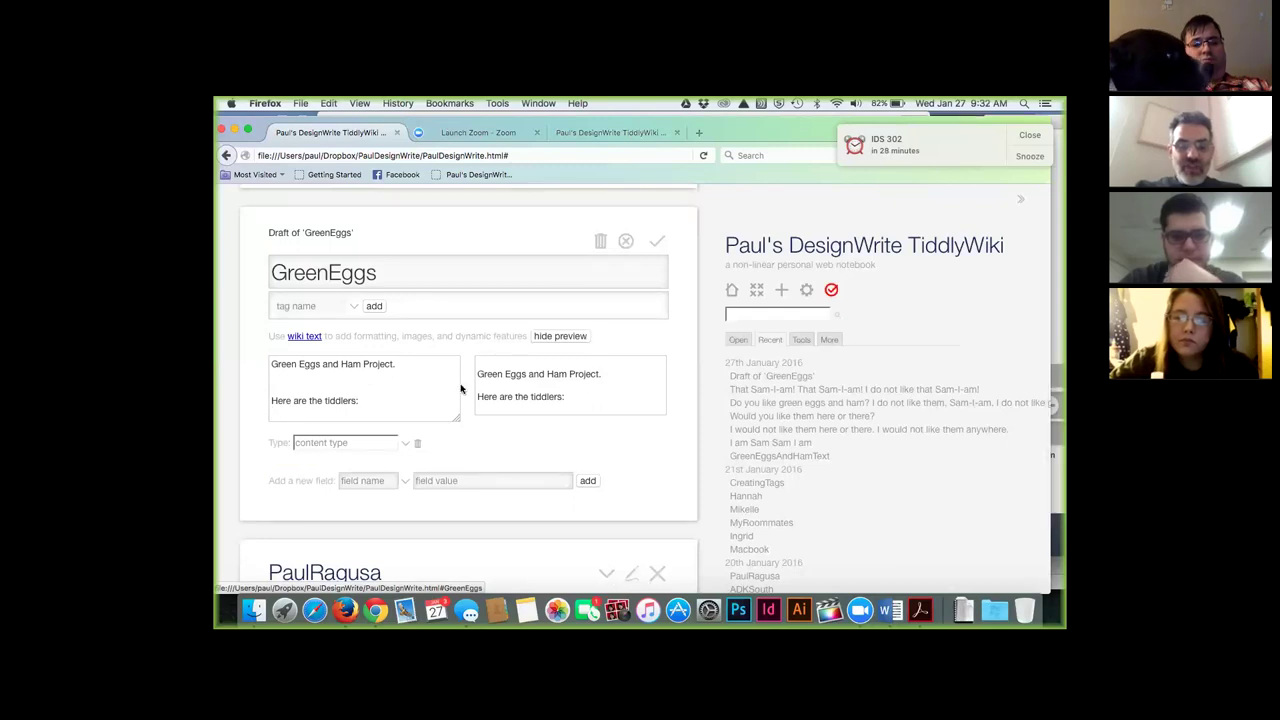
scroll(461, 389, "down", 5)
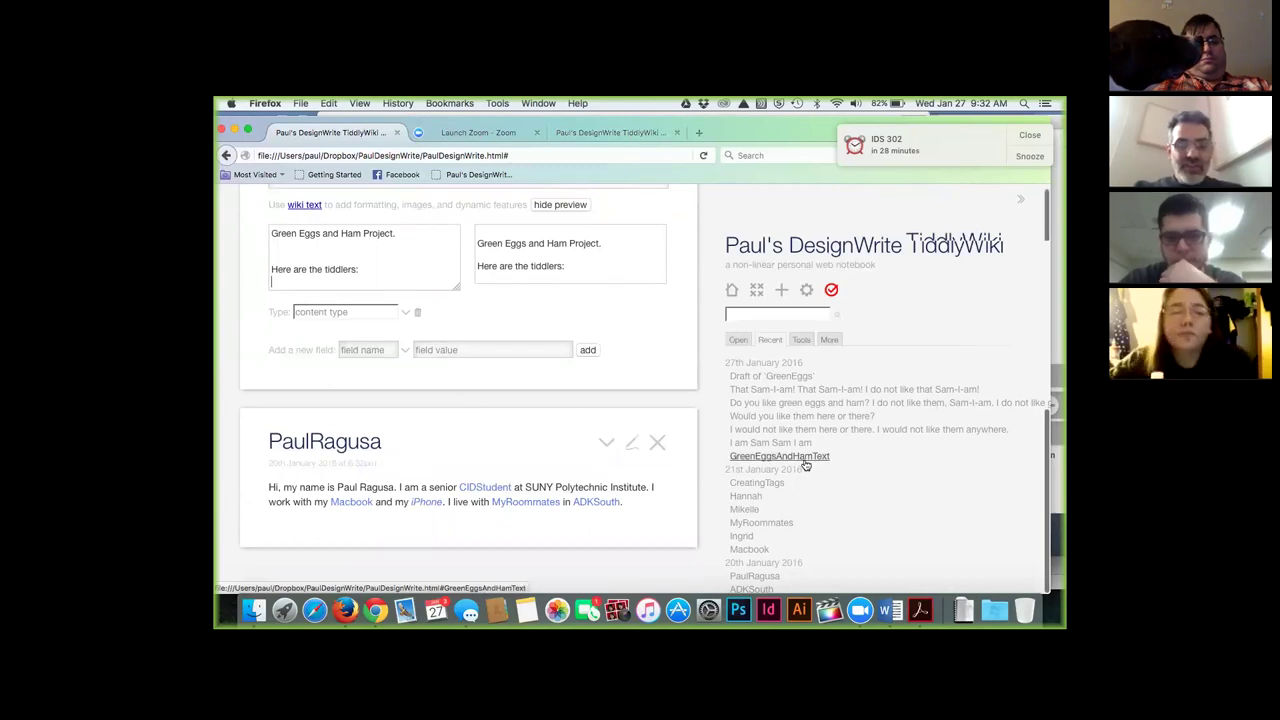
scroll(805, 463, "down", 1)
scroll(805, 463, "right", 1)
scroll(810, 462, "left", 2)
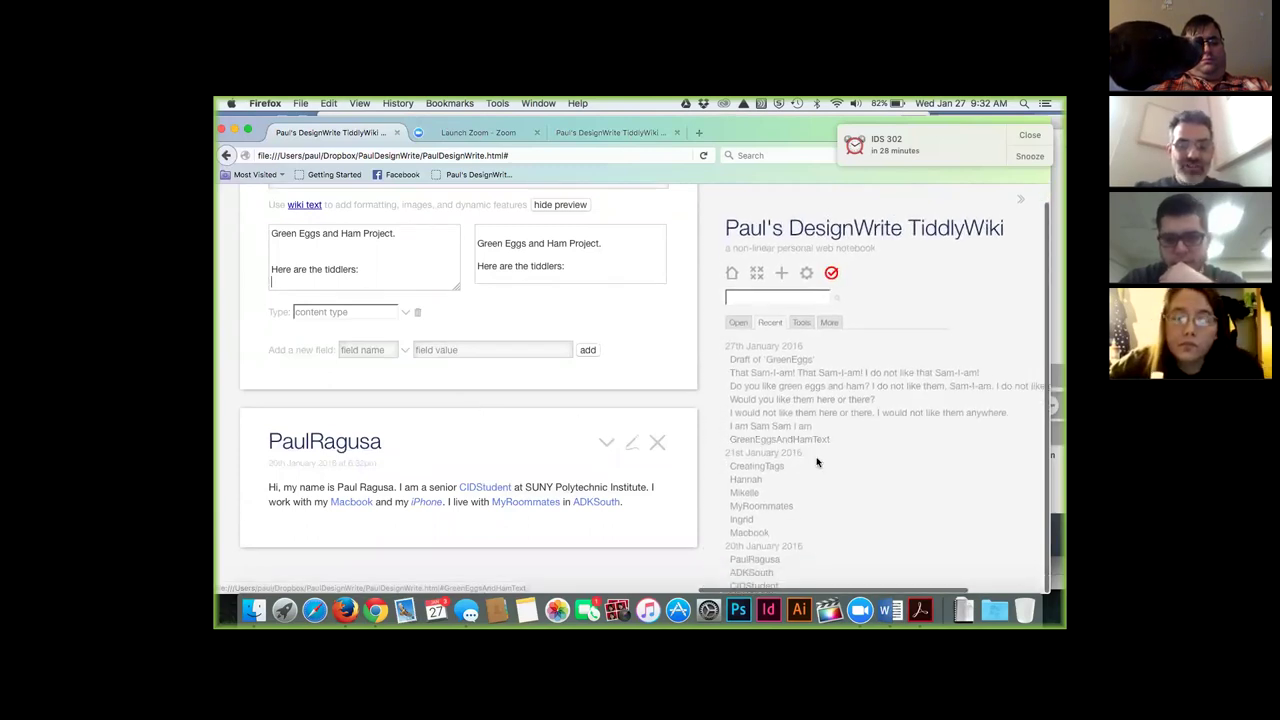
left_click(765, 464)
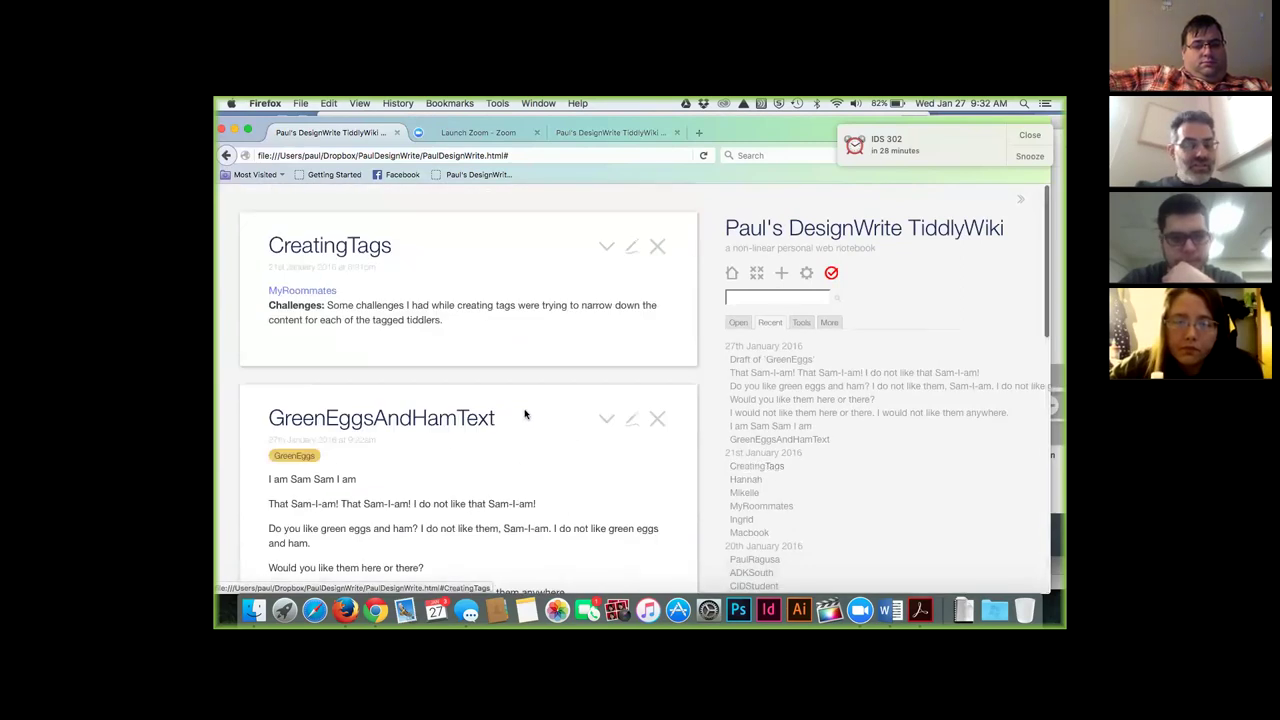
left_click(330, 290)
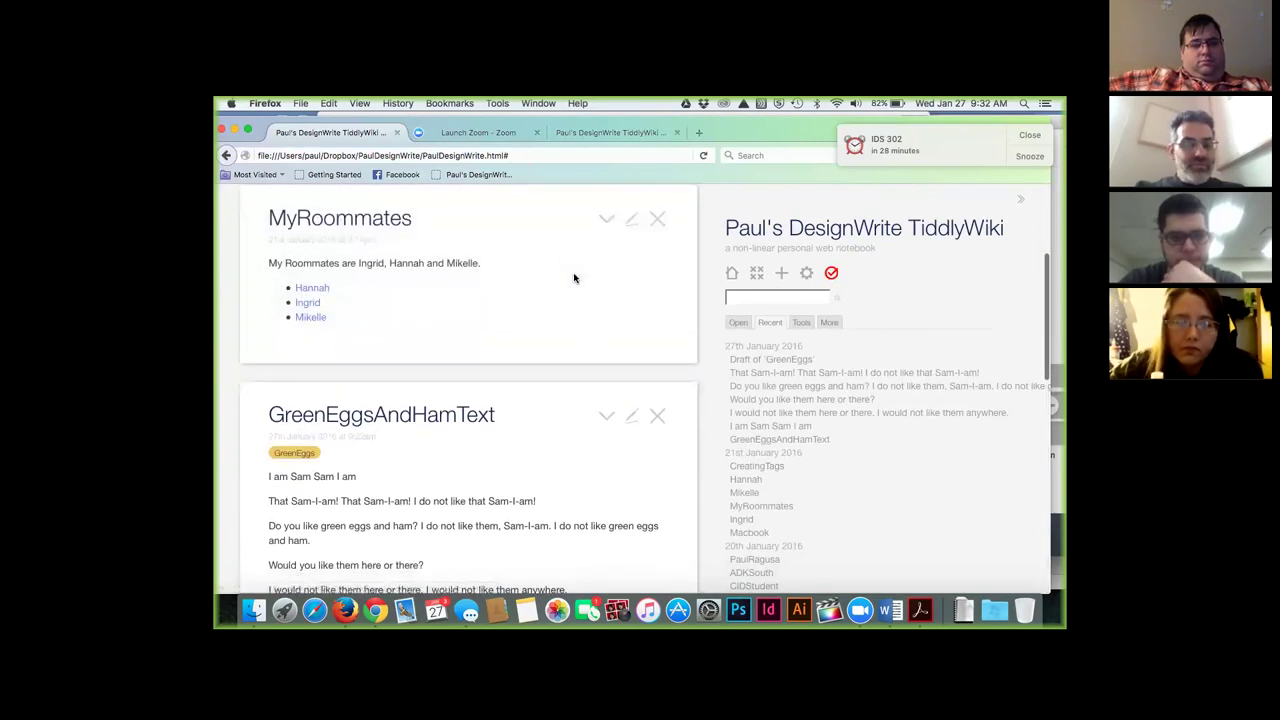
left_click(631, 220)
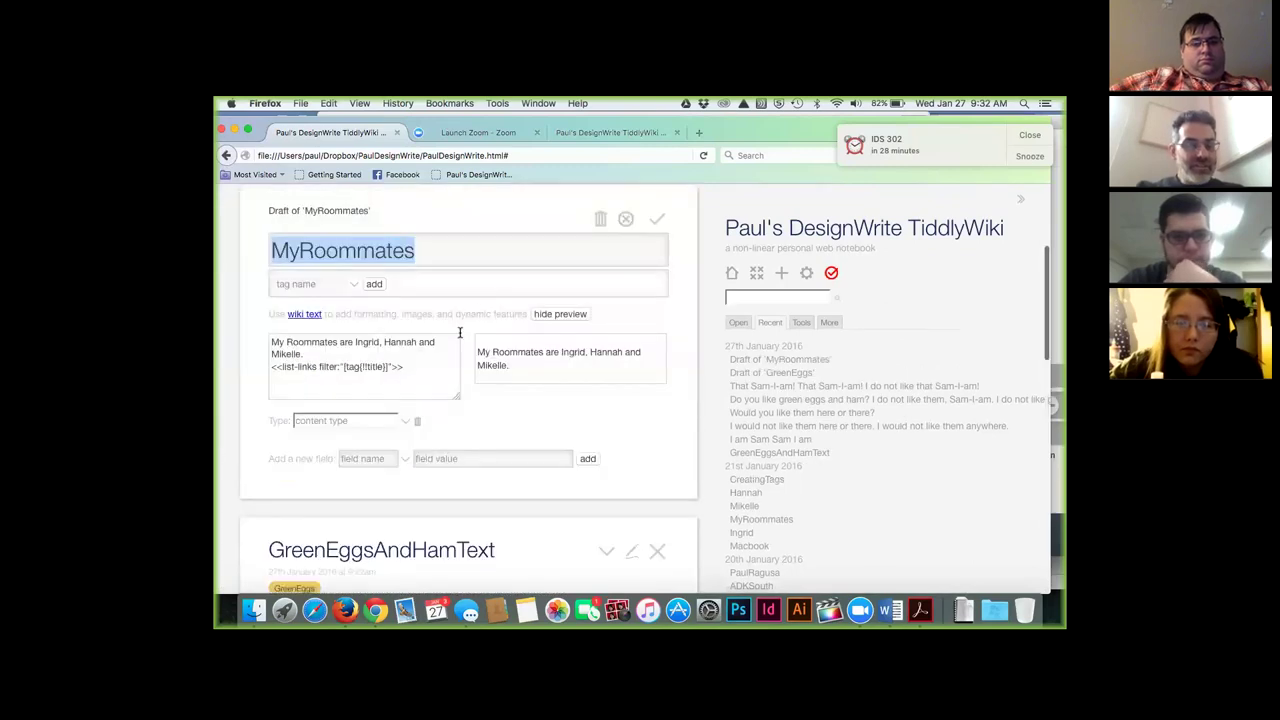
left_click_drag(405, 367, 276, 371)
key("super+c")
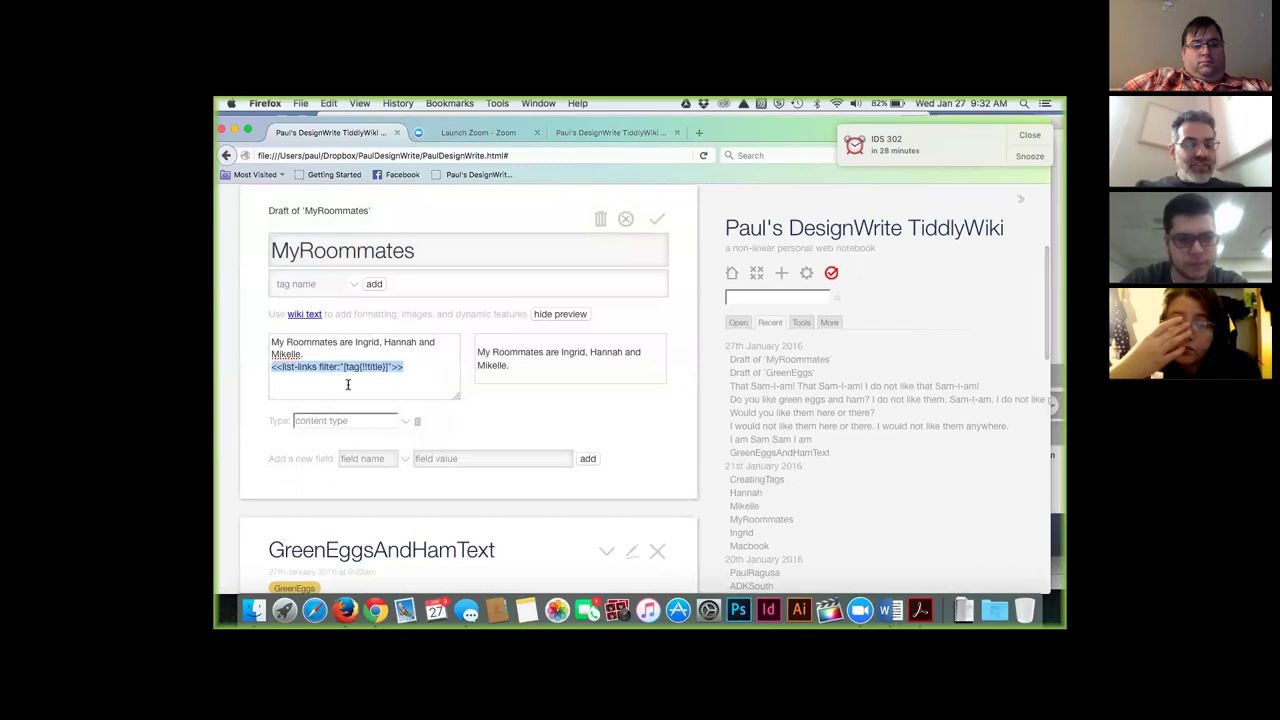
left_click(656, 218)
- Paste <<list-links filter:"[tag{!!title}]">> below "Here are the tiddlers:" in the GreenEggs draft and save it
scroll(632, 397, "down", 4)
scroll(632, 397, "down", 4)
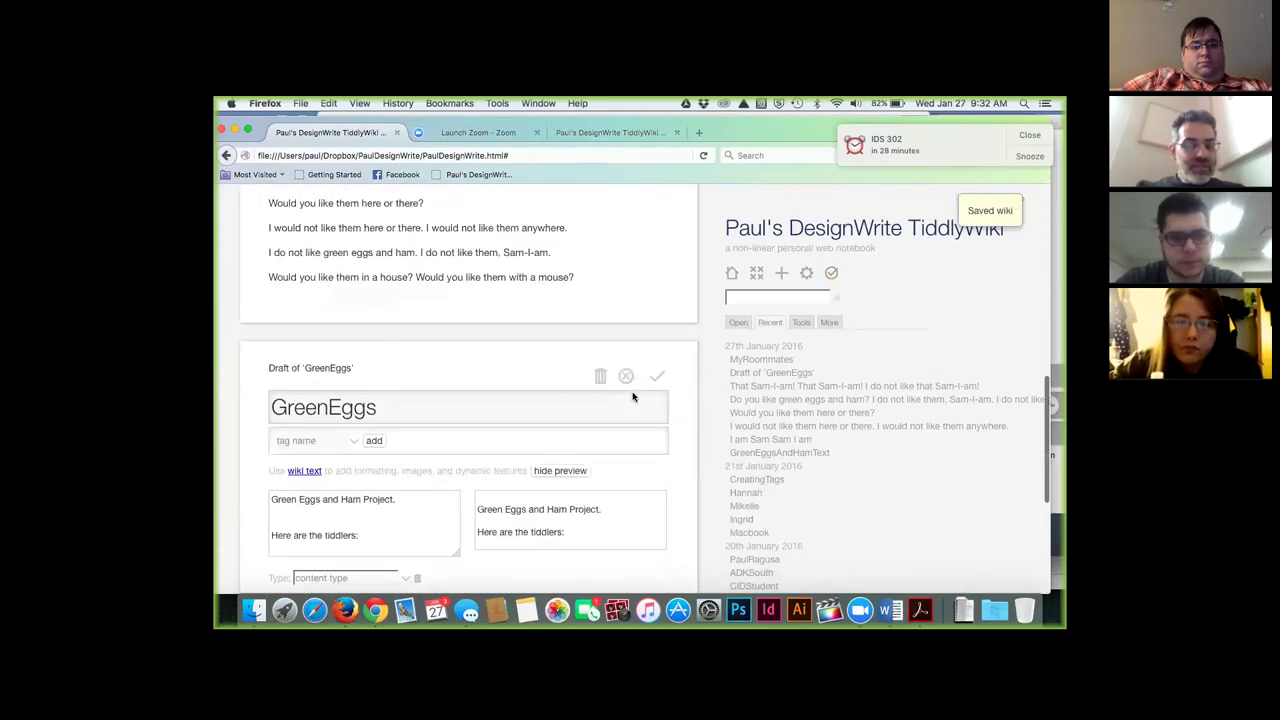
key("Return")
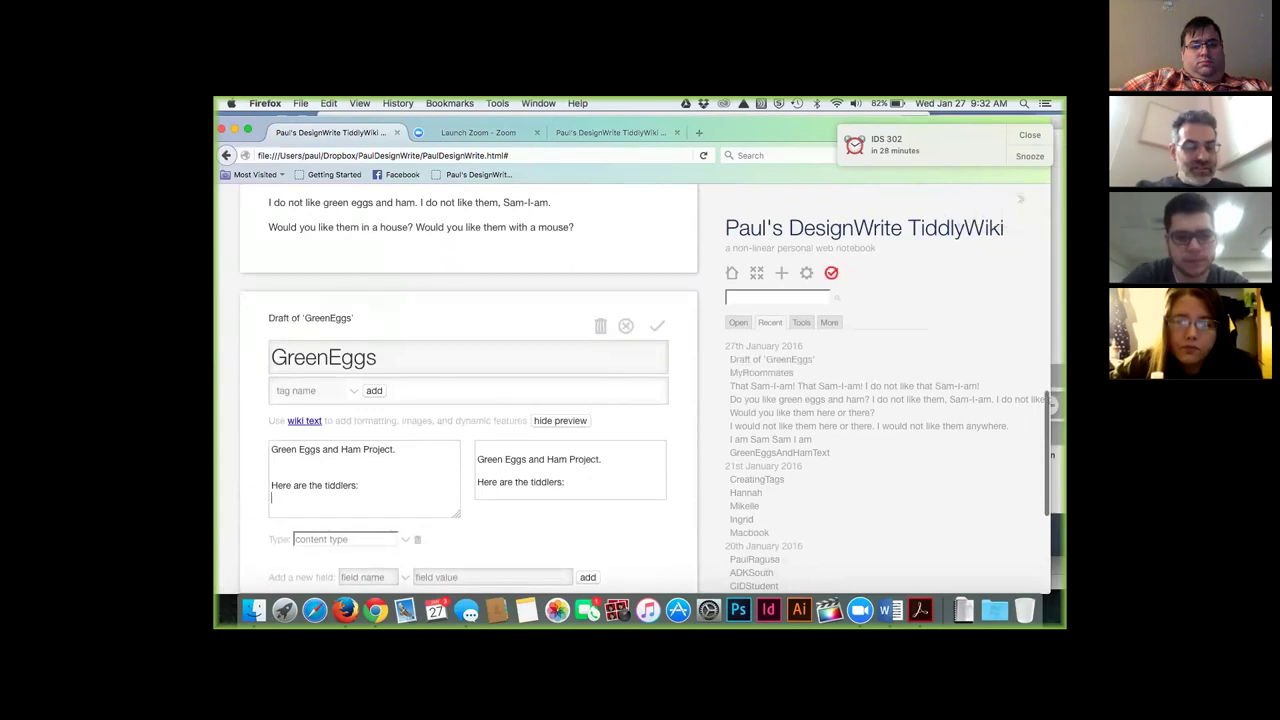
key("super+v")
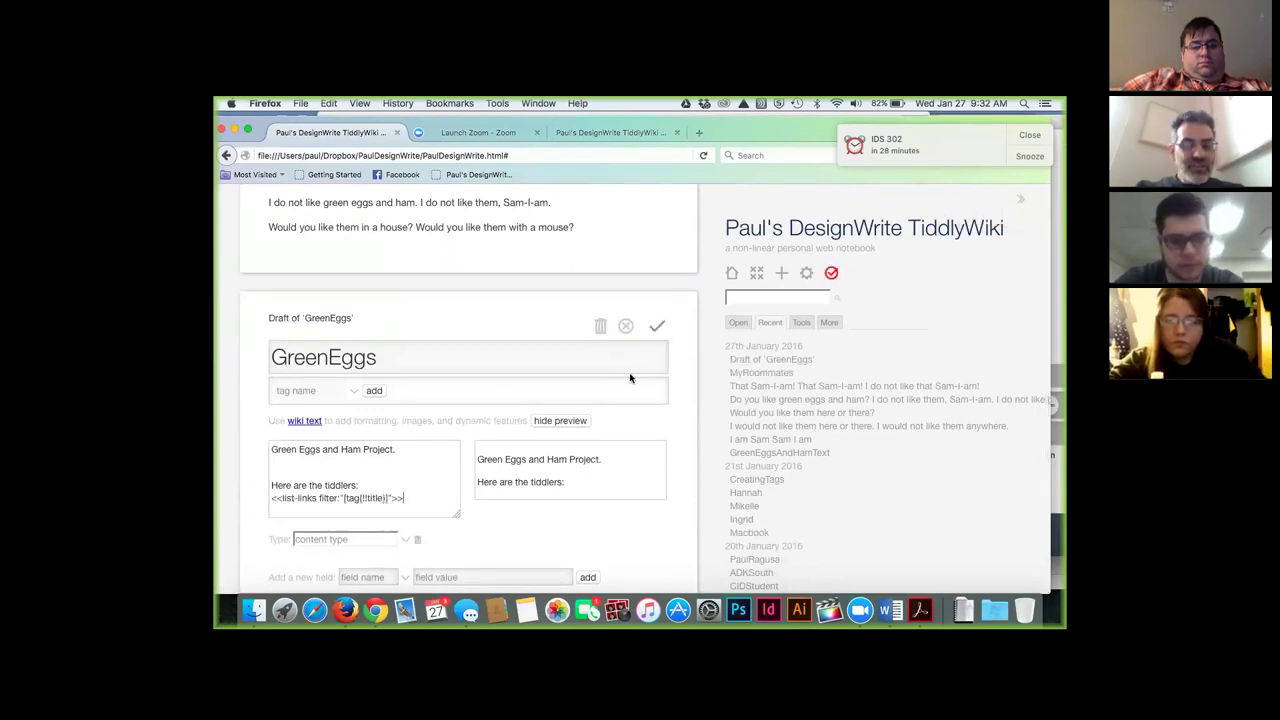
scroll(561, 476, "down", 2)
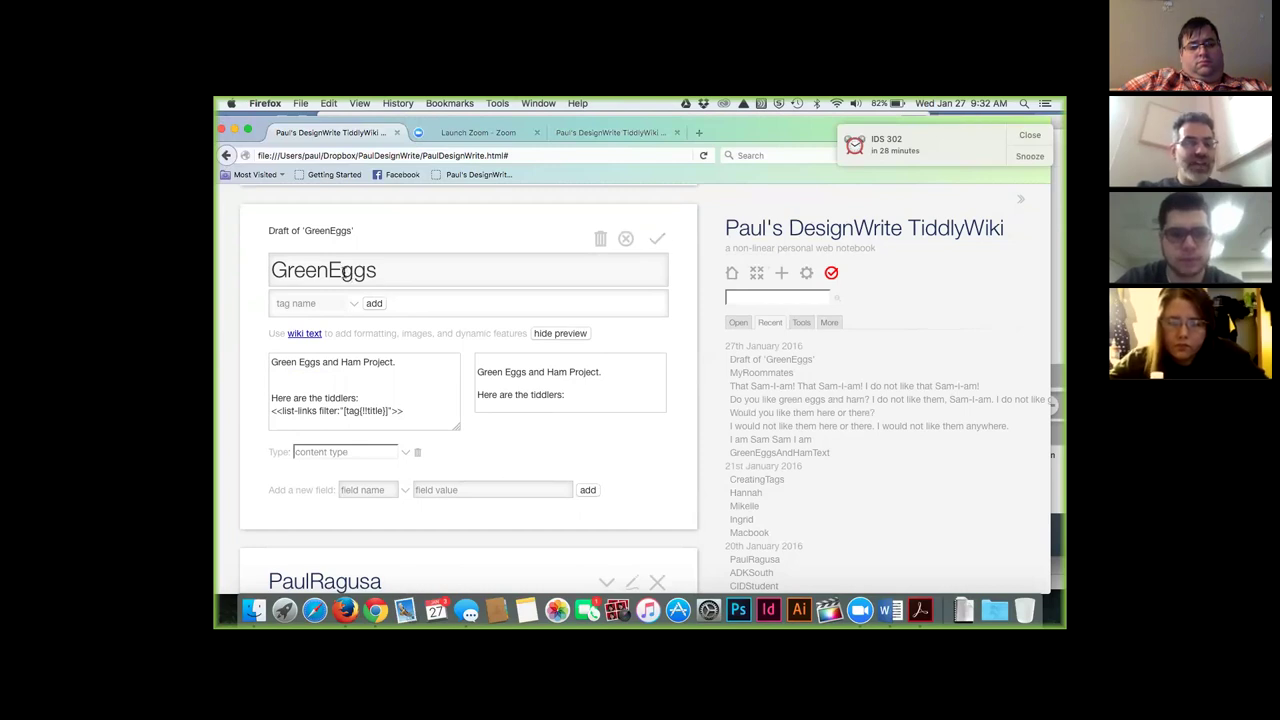
left_click(659, 240)
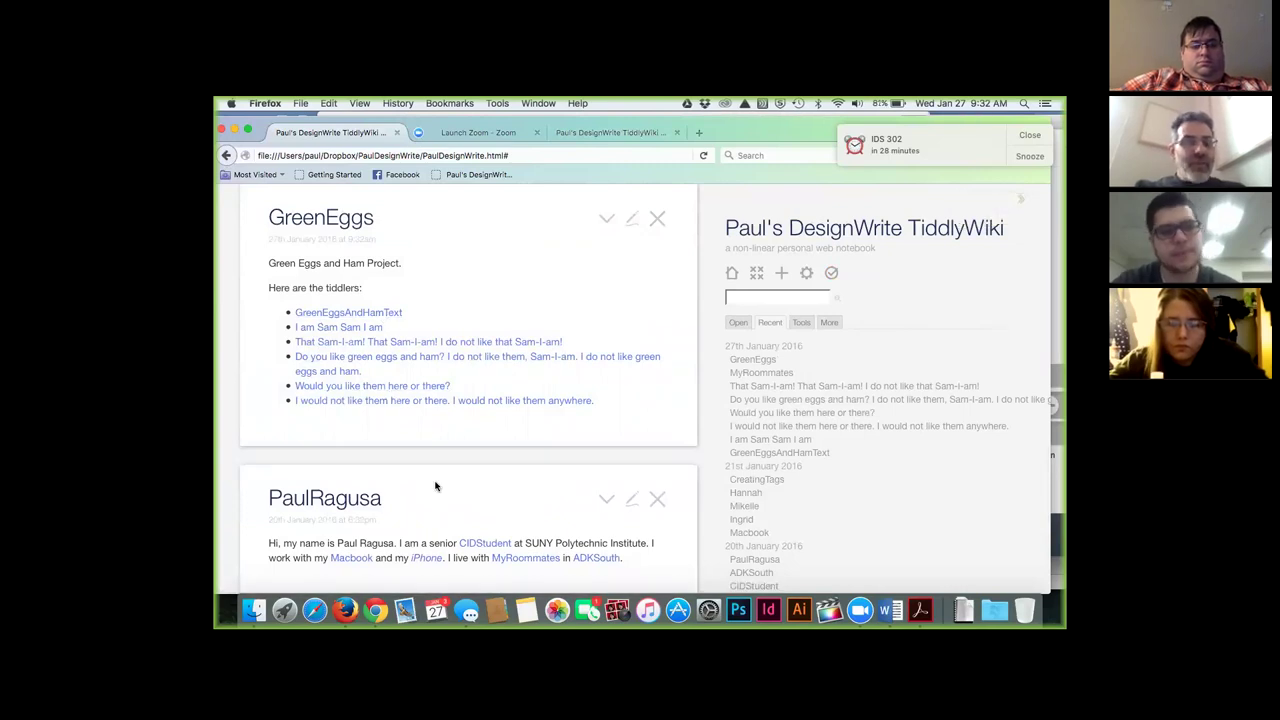
- Reopen the GreenEggs tiddler for editing and copy its list-links filter line
left_click(631, 219)
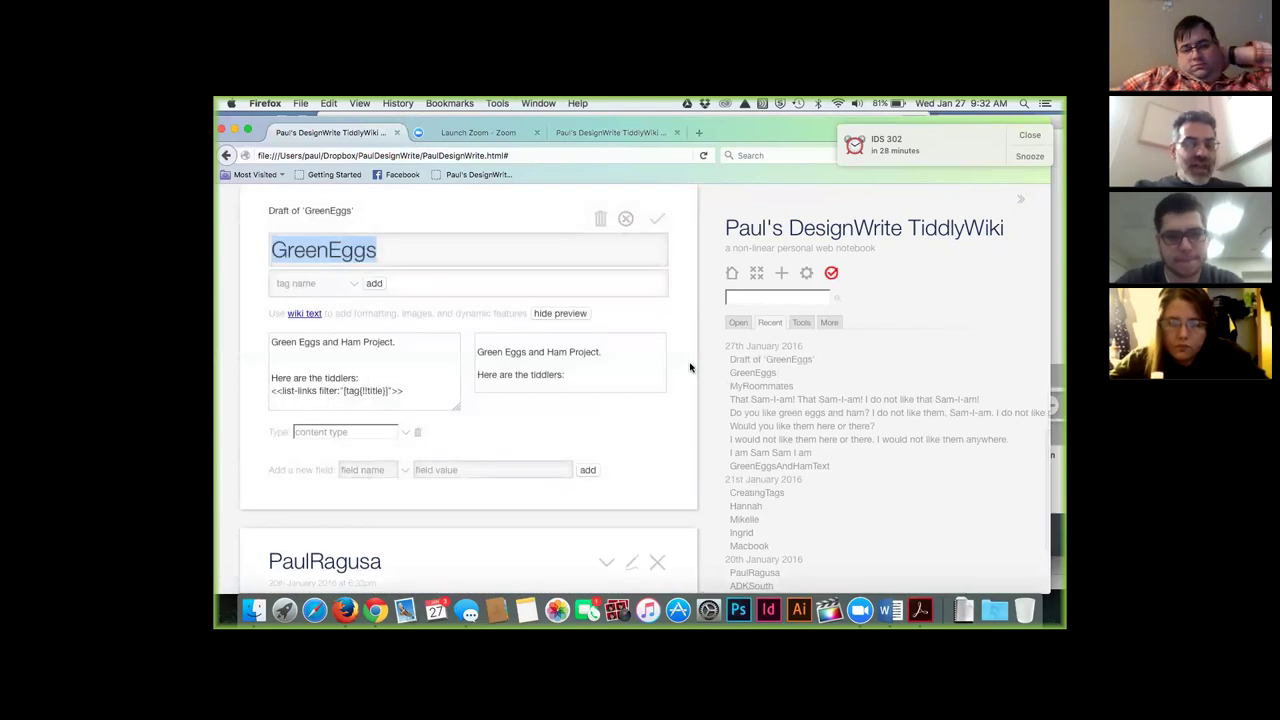
left_click_drag(403, 390, 271, 390)
key("super+c")
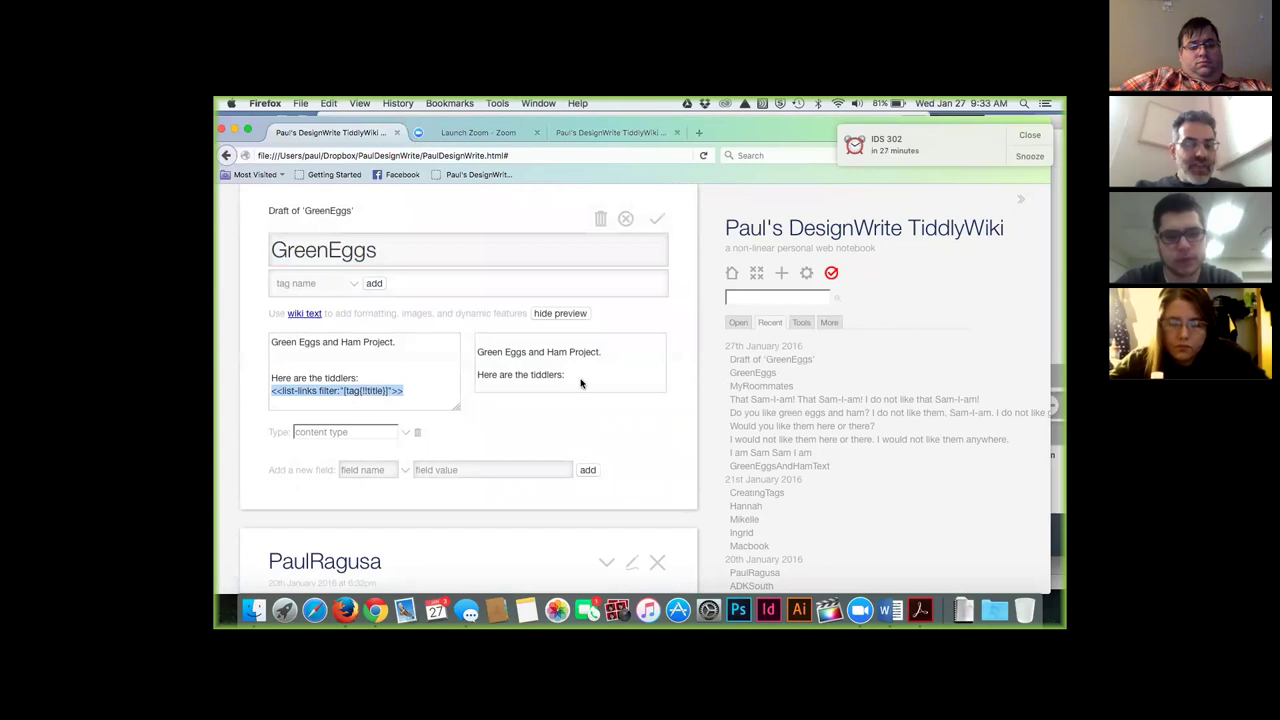
- Add the line "Here are the tiddlers that rhyme with ham:" above "Here are the tiddlers:" and paste the copied list-links line beneath it
left_click(422, 397)
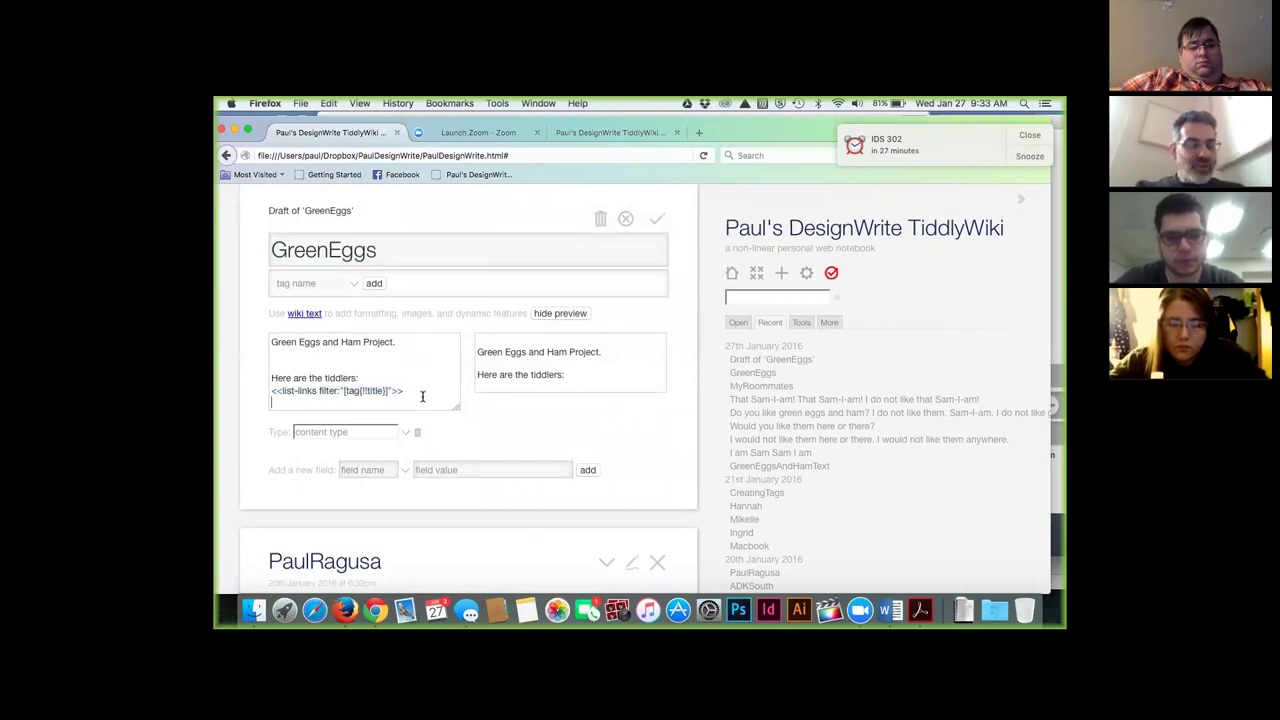
left_click(375, 378)
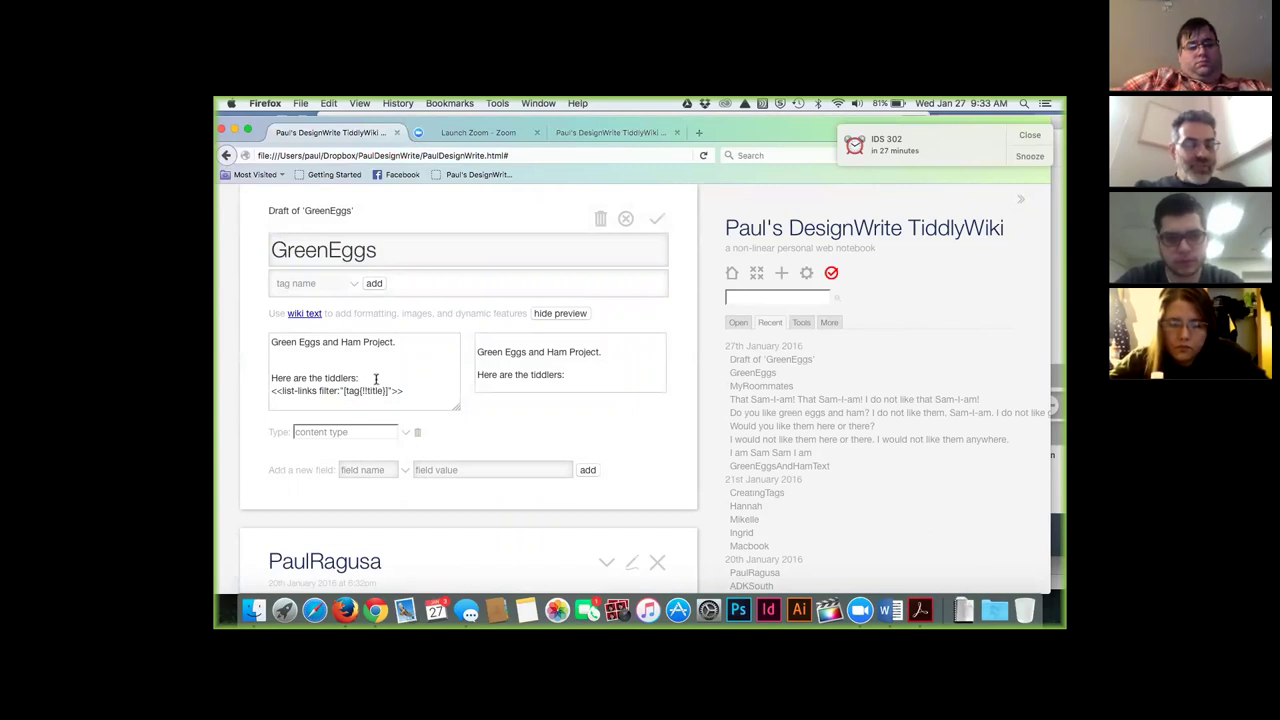
left_click(288, 363)
type("Hee")
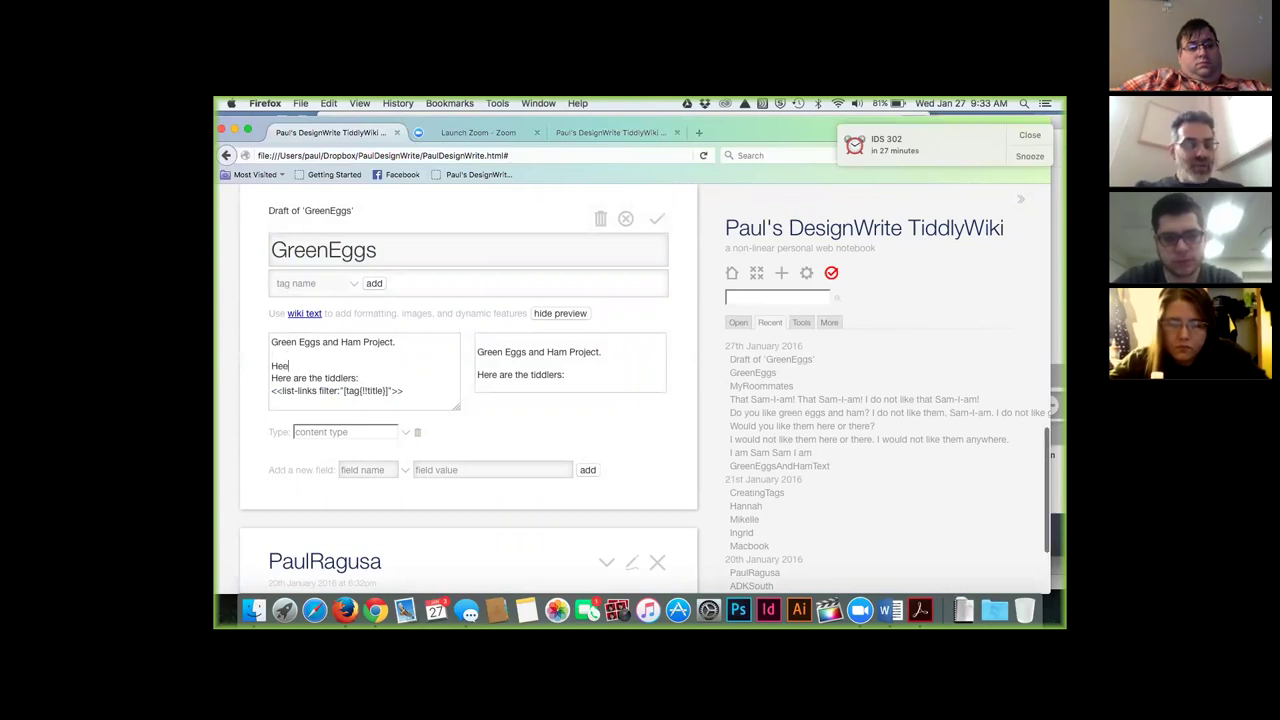
key("BackSpace")
type("re are the t")
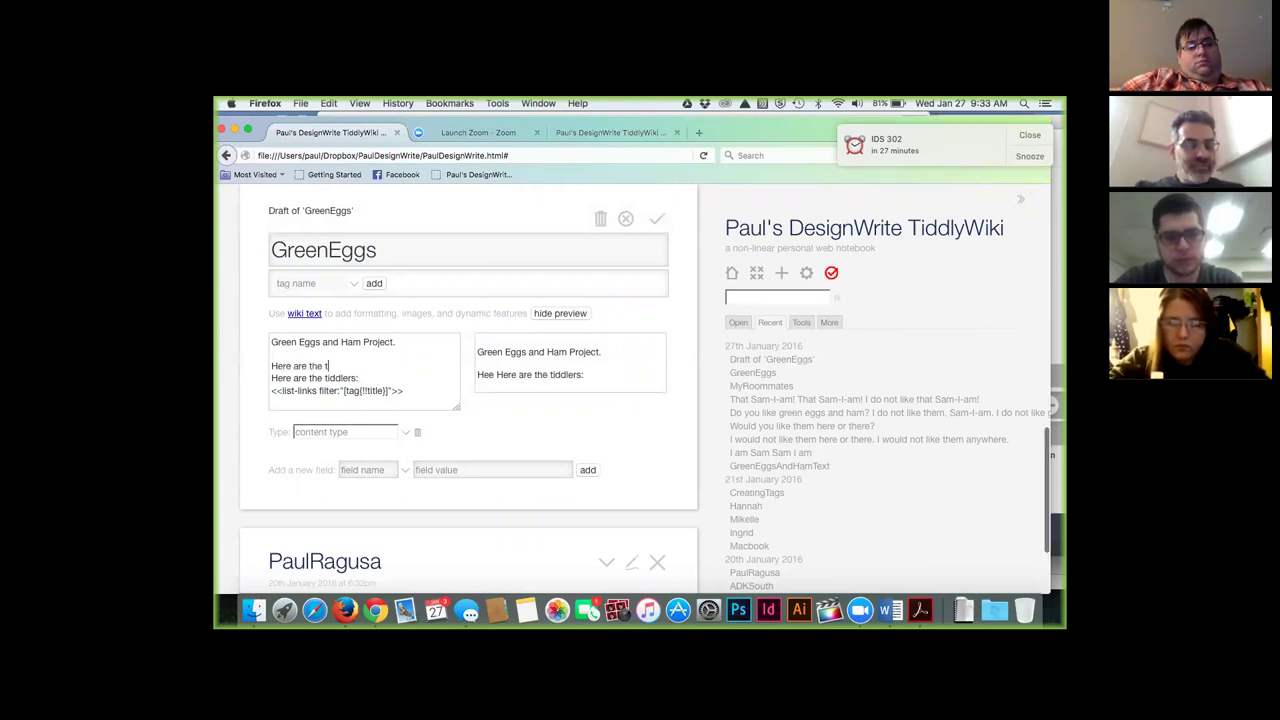
type("iddlers that rhy")
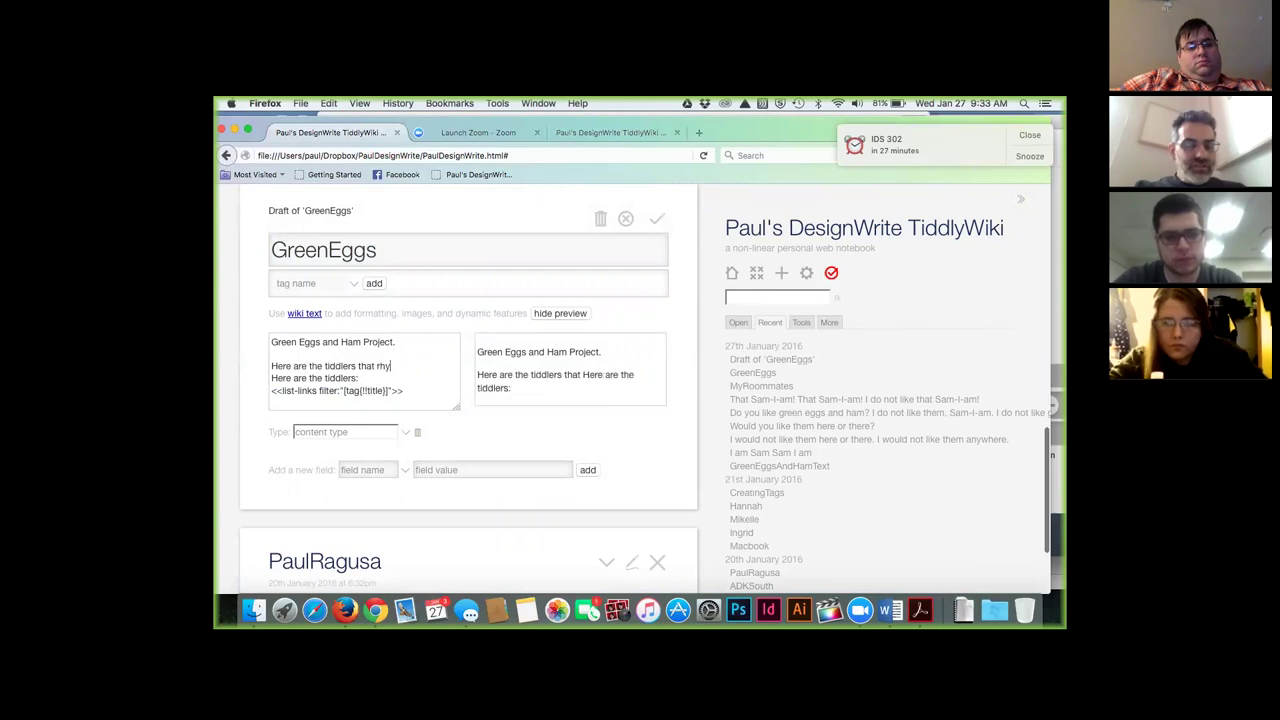
type("me with ham:")
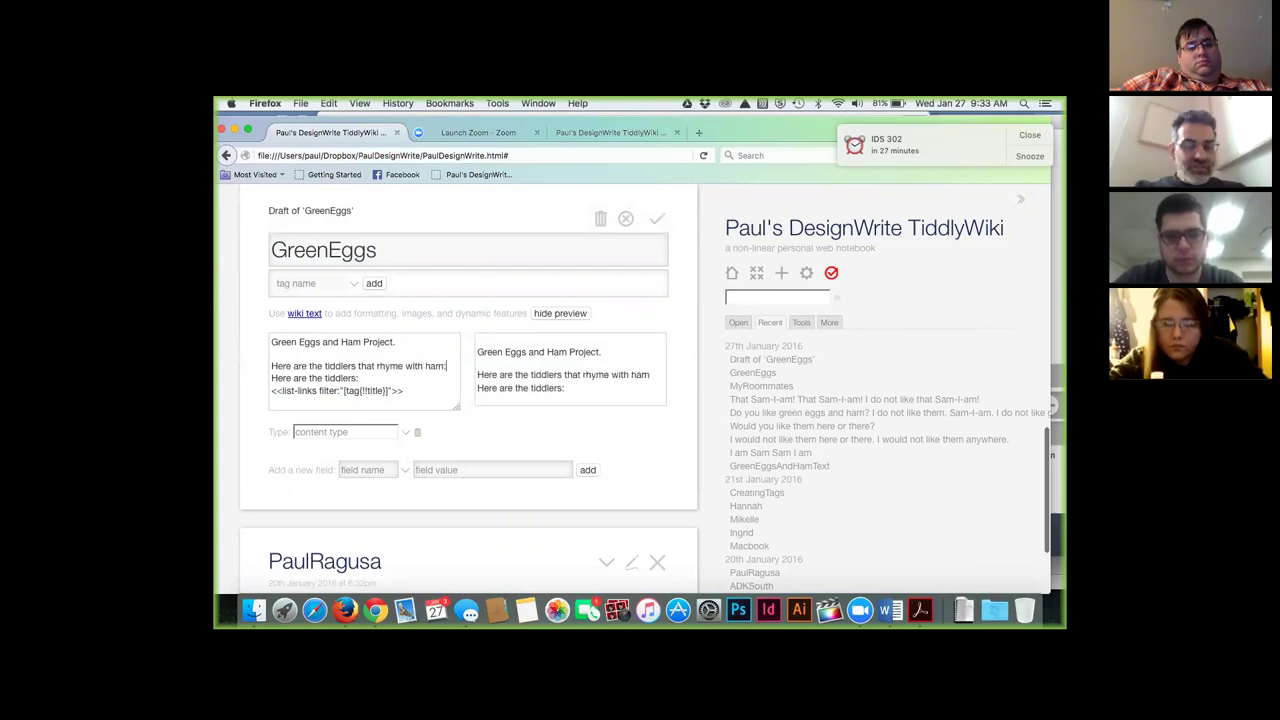
key("Return")
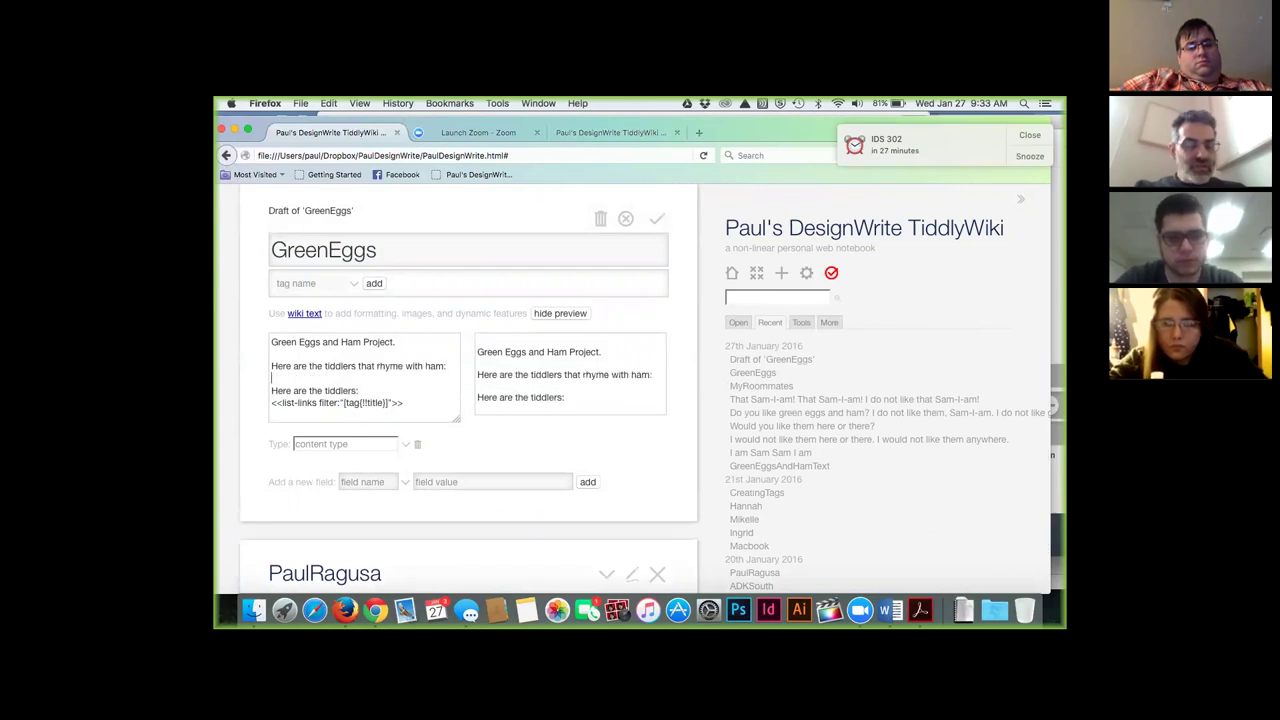
key("super+v")
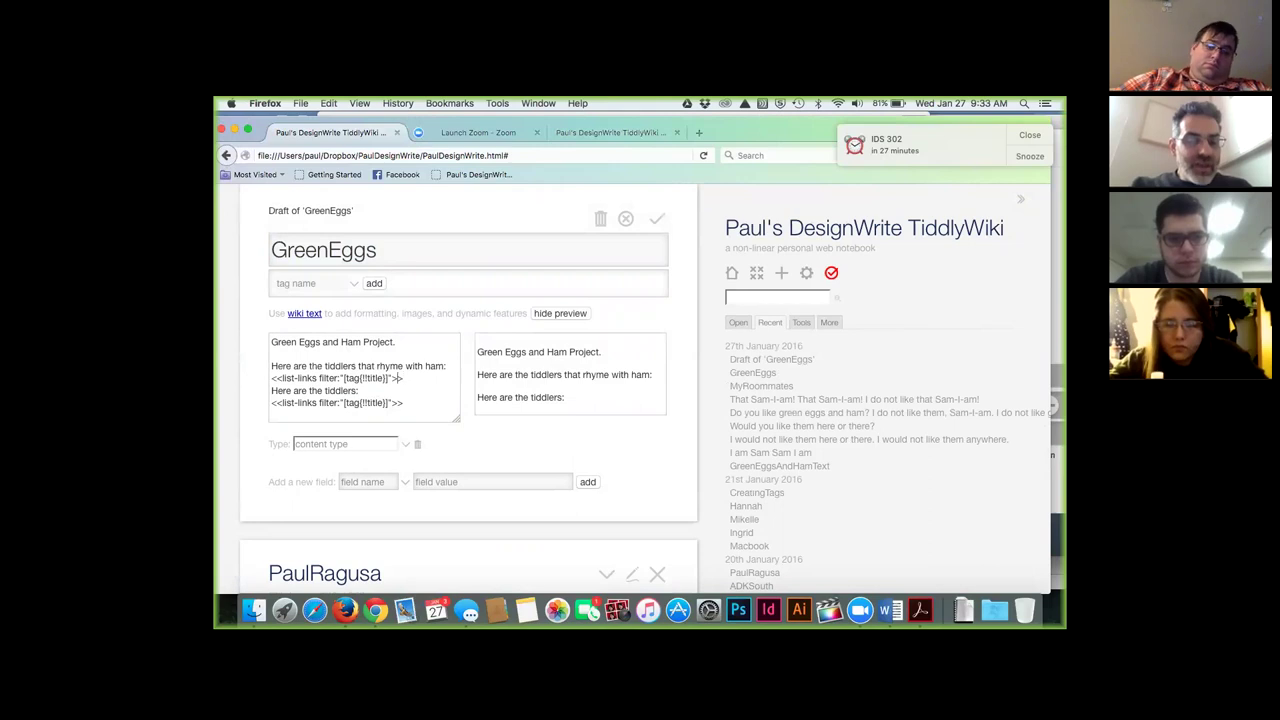
- Change the filter under the rhyme-with-ham line to [tag[RhymeHam]] and save the GreenEggs tiddler
key("BackSpace")
key("BackSpace")
key("BackSpace")
key("BackSpace")
key("BackSpace")
key("BackSpace")
key("BackSpace")
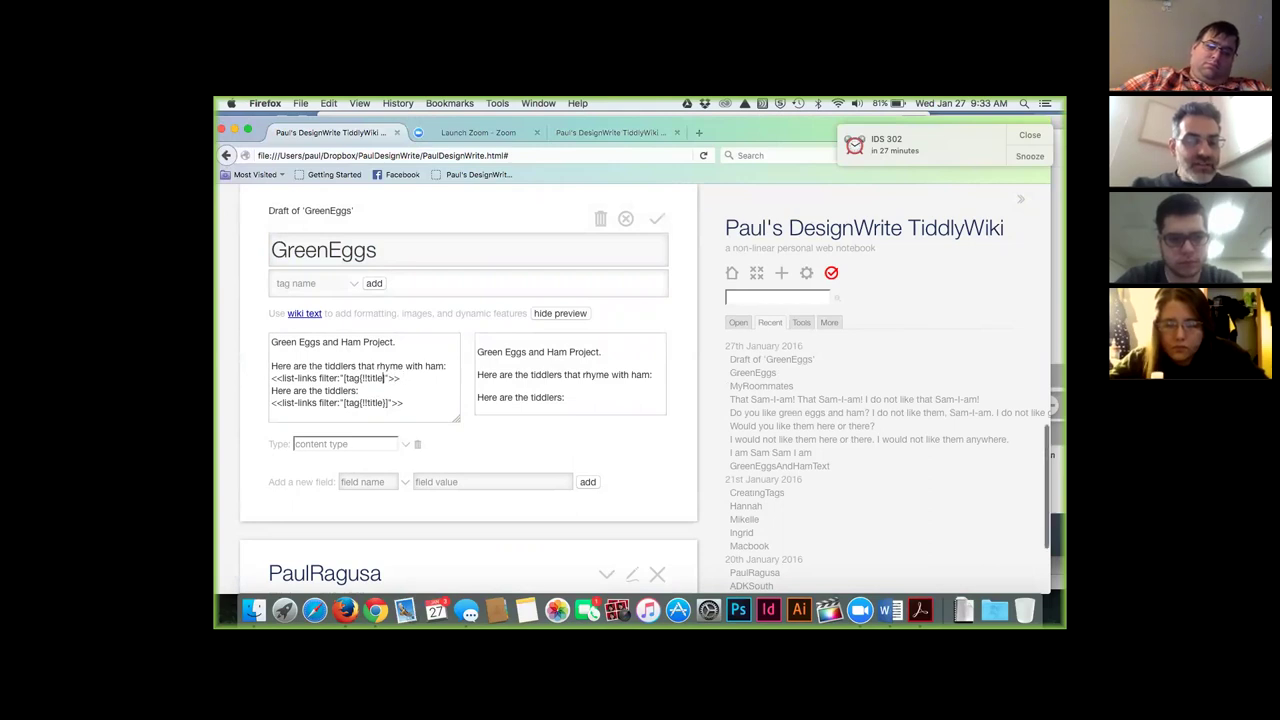
key("BackSpace")
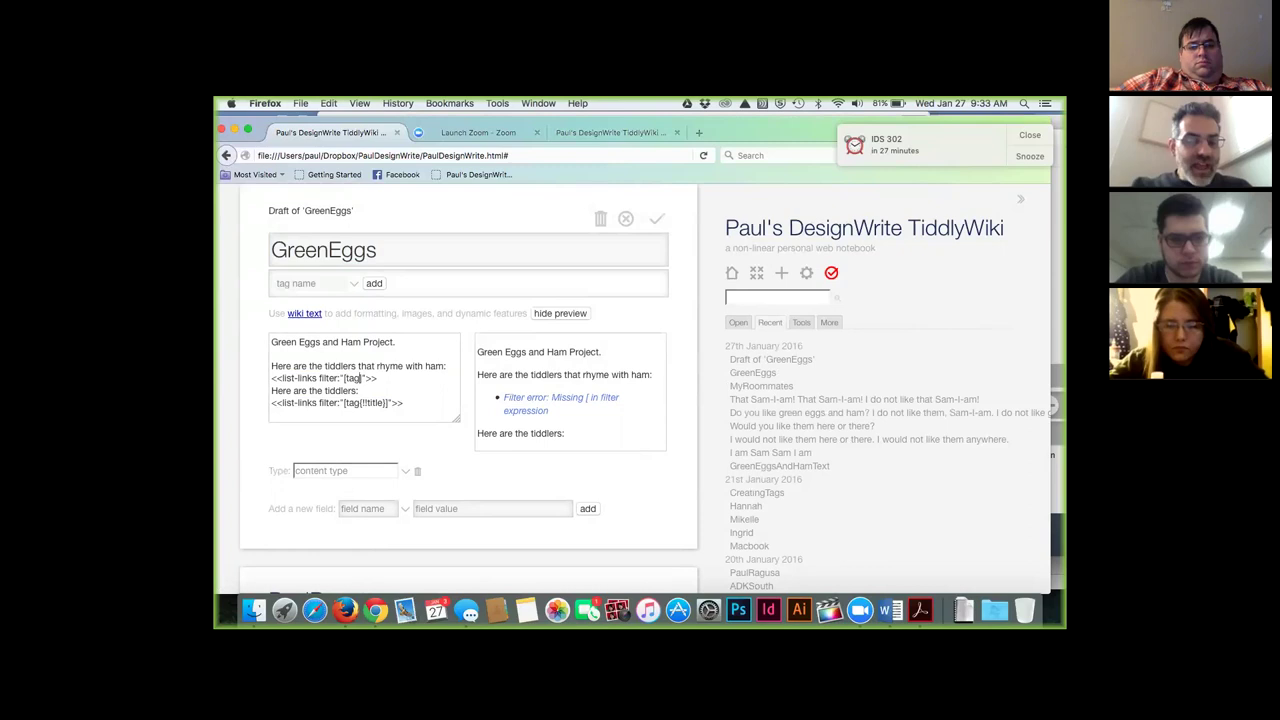
type("]")
key("BackSpace")
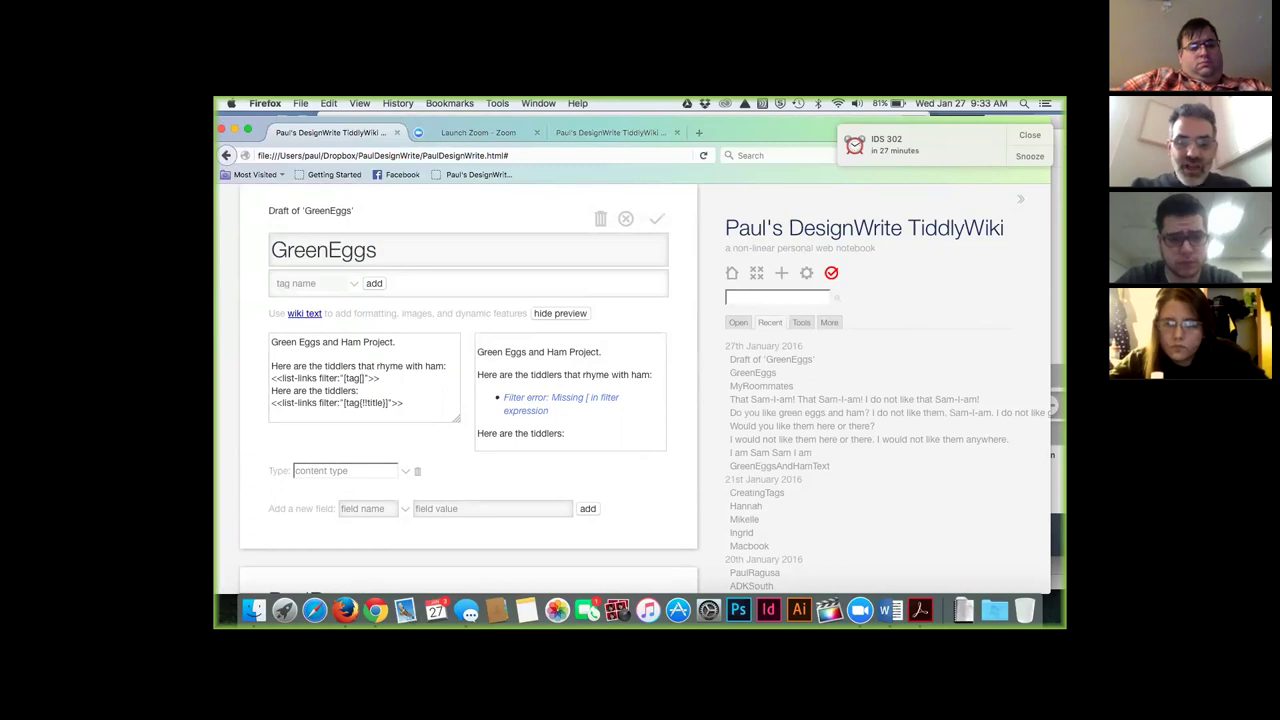
type("Rhy")
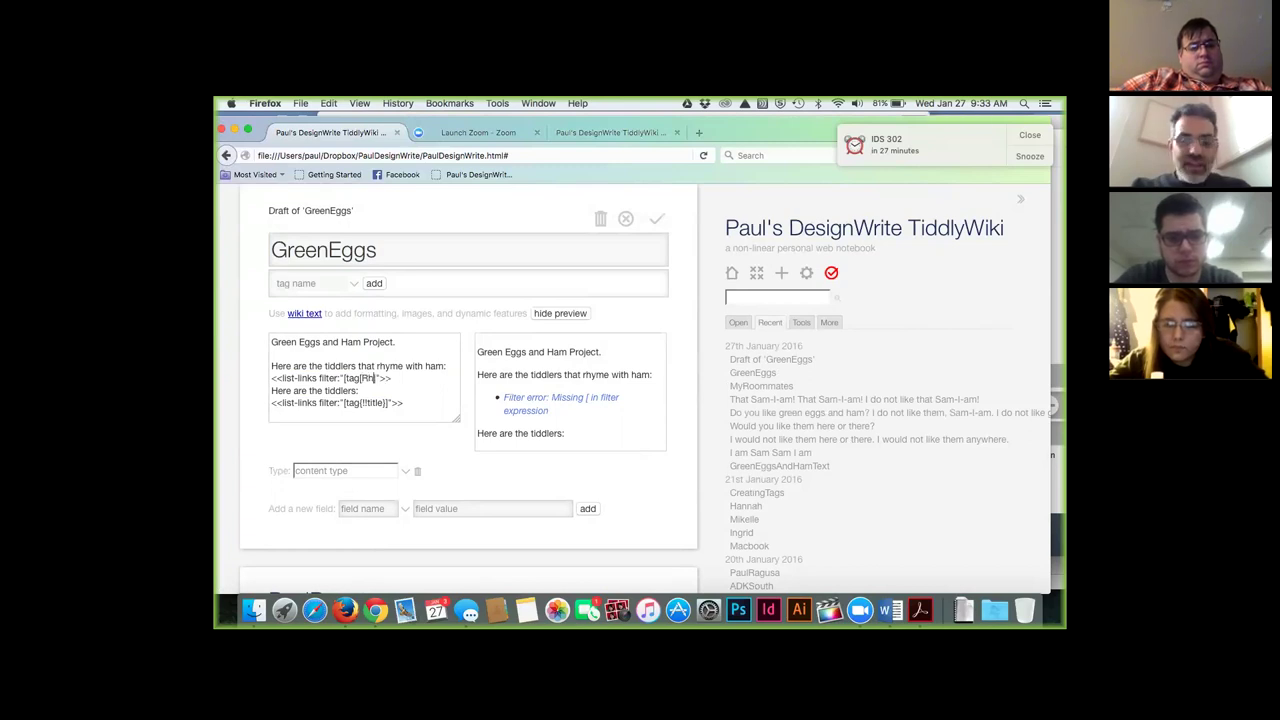
type("meHam")
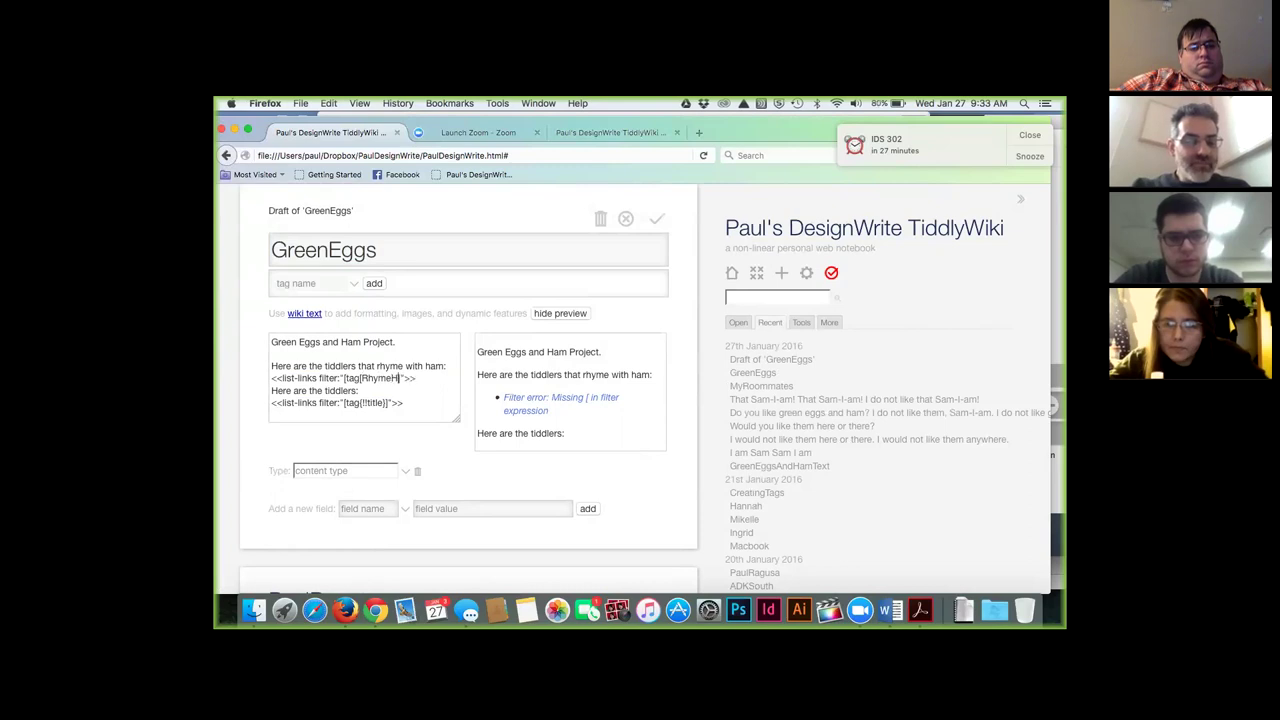
type("]")
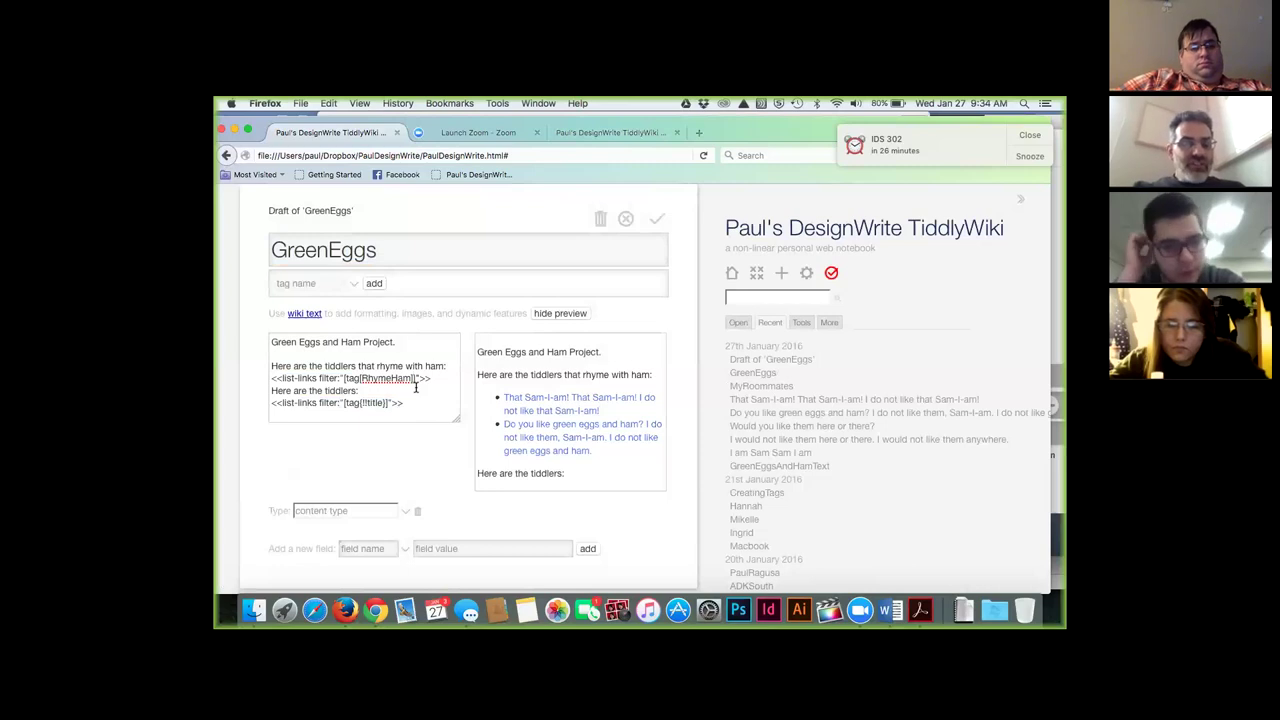
left_click(656, 218)
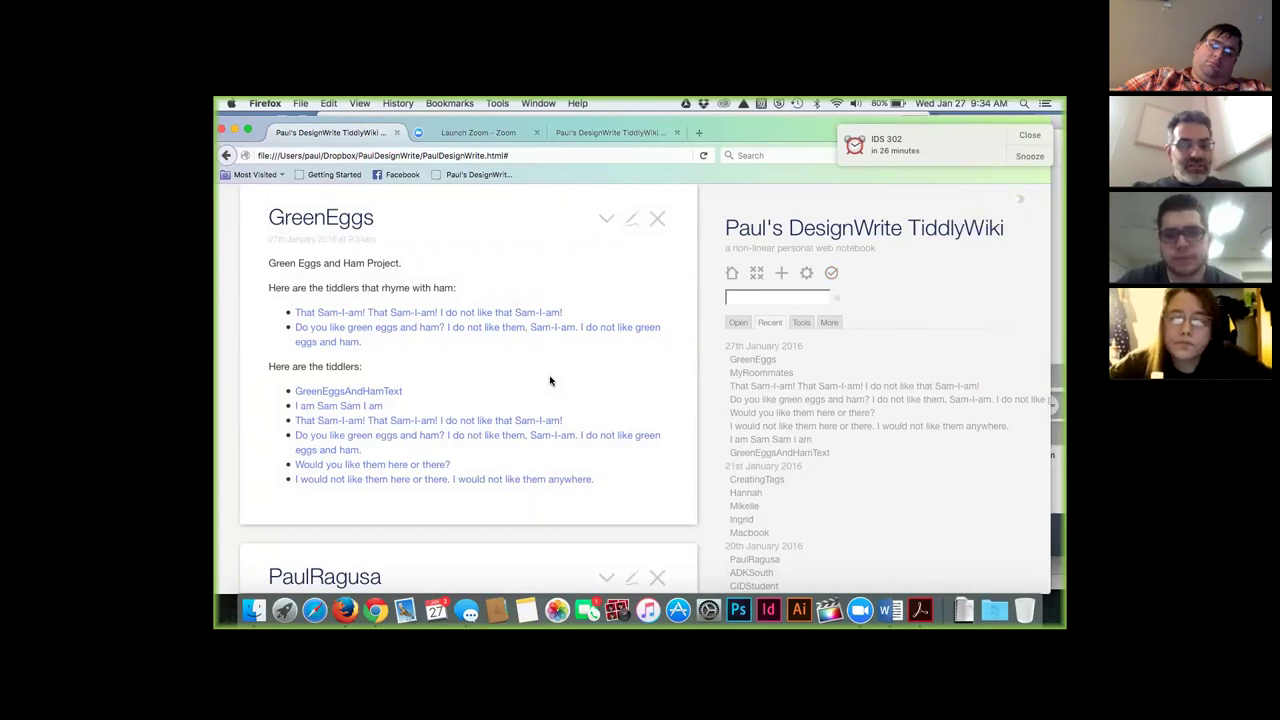
- Edit GreenEggs to replace the RhymeHam tag in the first list-links filter with RhymeThere, and save it
scroll(490, 355, "up", 1)
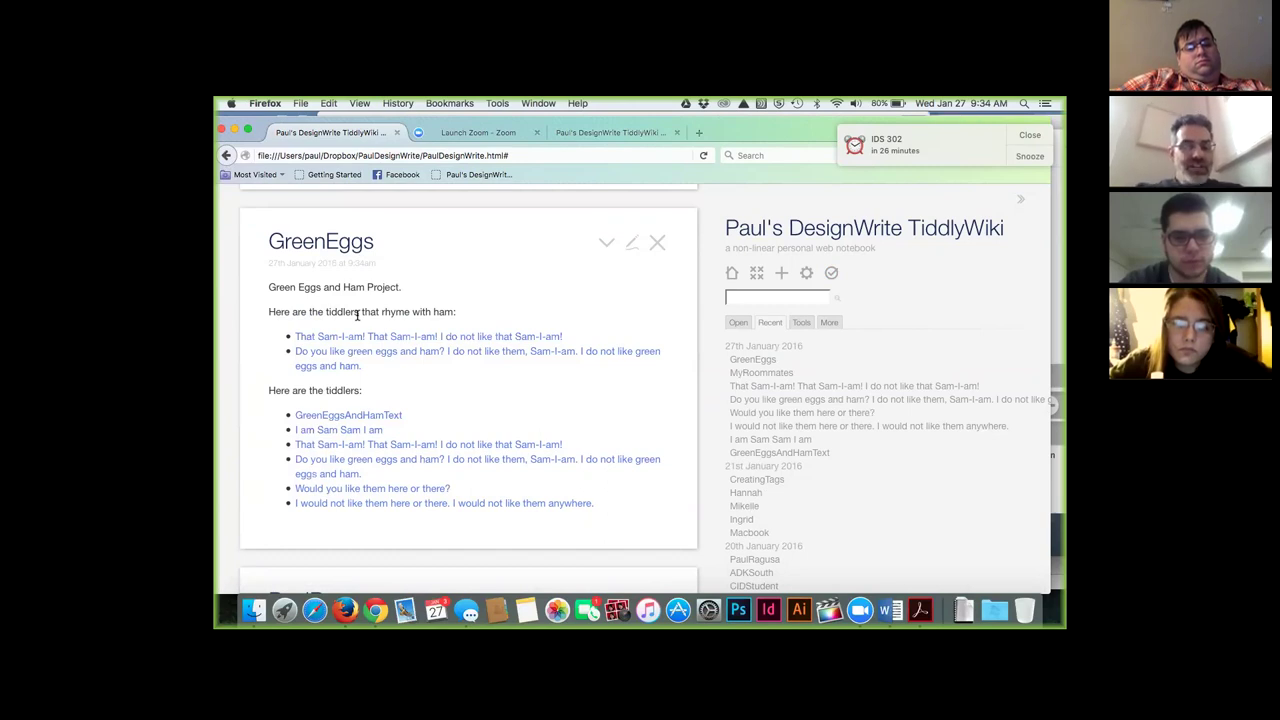
left_click(632, 241)
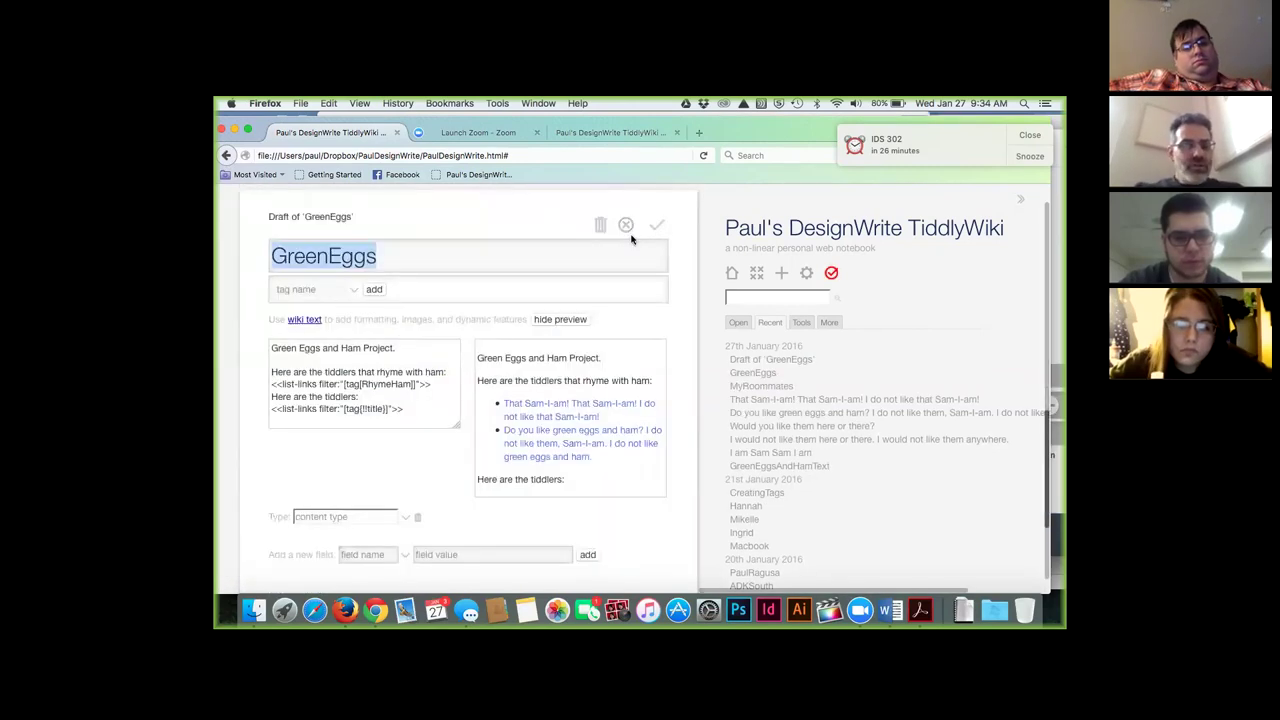
double_click(408, 384)
type("RhymeThere")
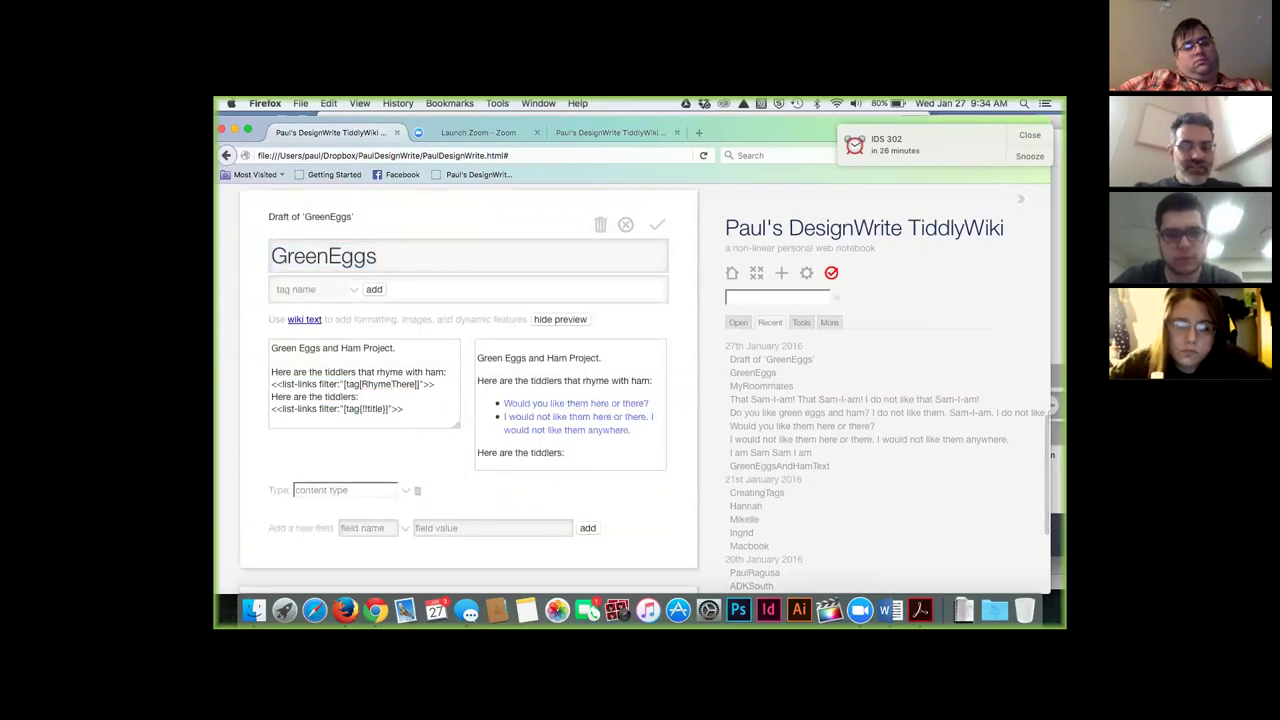
left_click(658, 227)
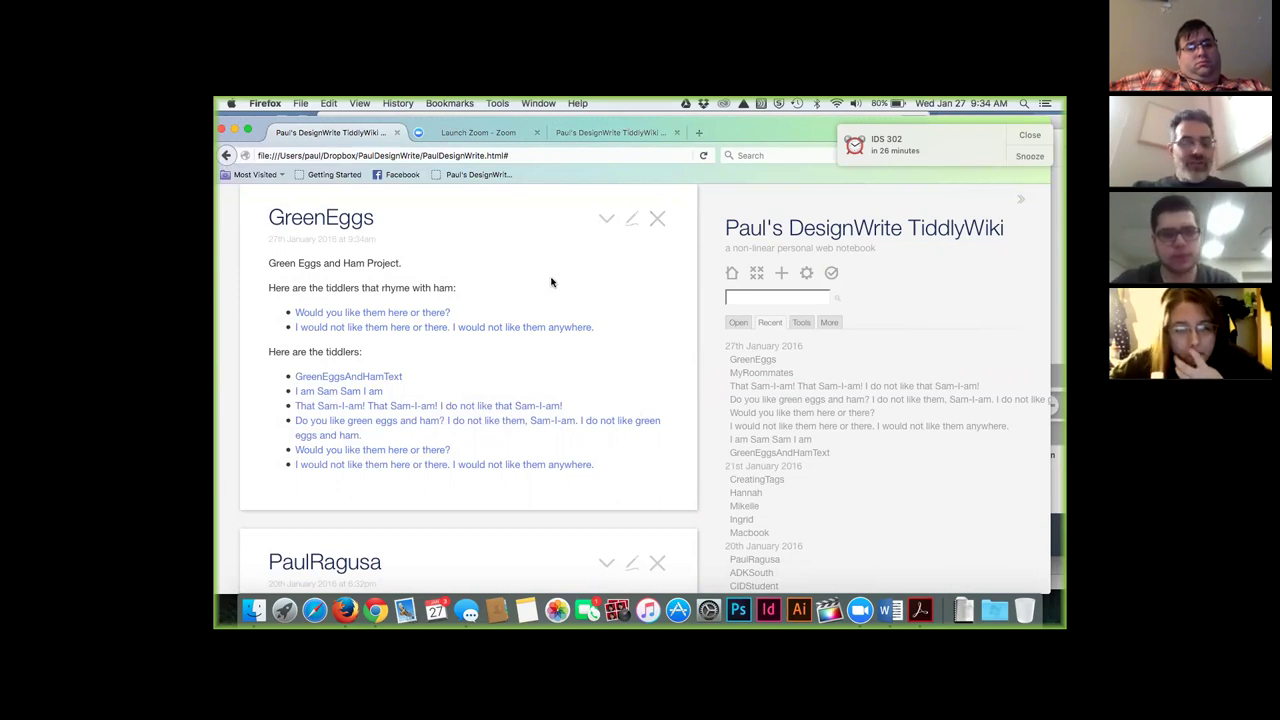
- Edit the GreenEggs tiddler and paste a copy of its RhymeThere list-links line directly below "Green Eggs and Ham Project."
left_click(631, 219)
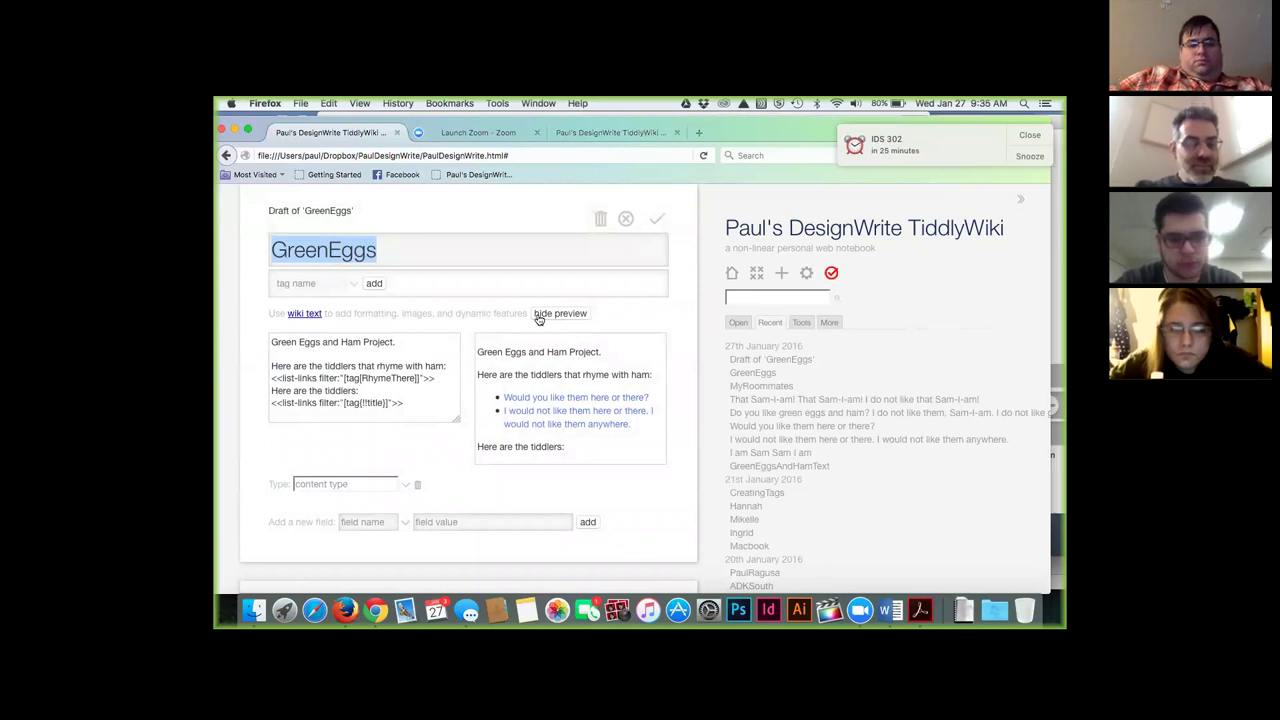
left_click(436, 378)
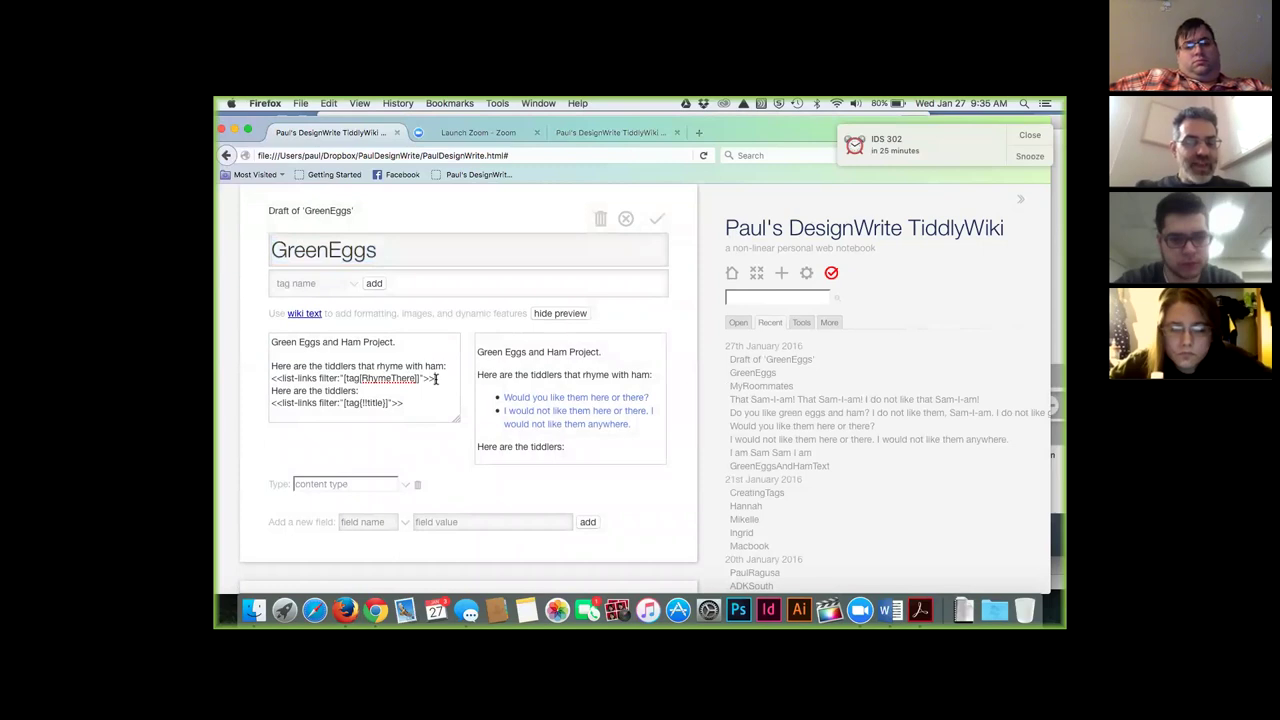
left_click_drag(436, 378, 261, 378)
key("super+c")
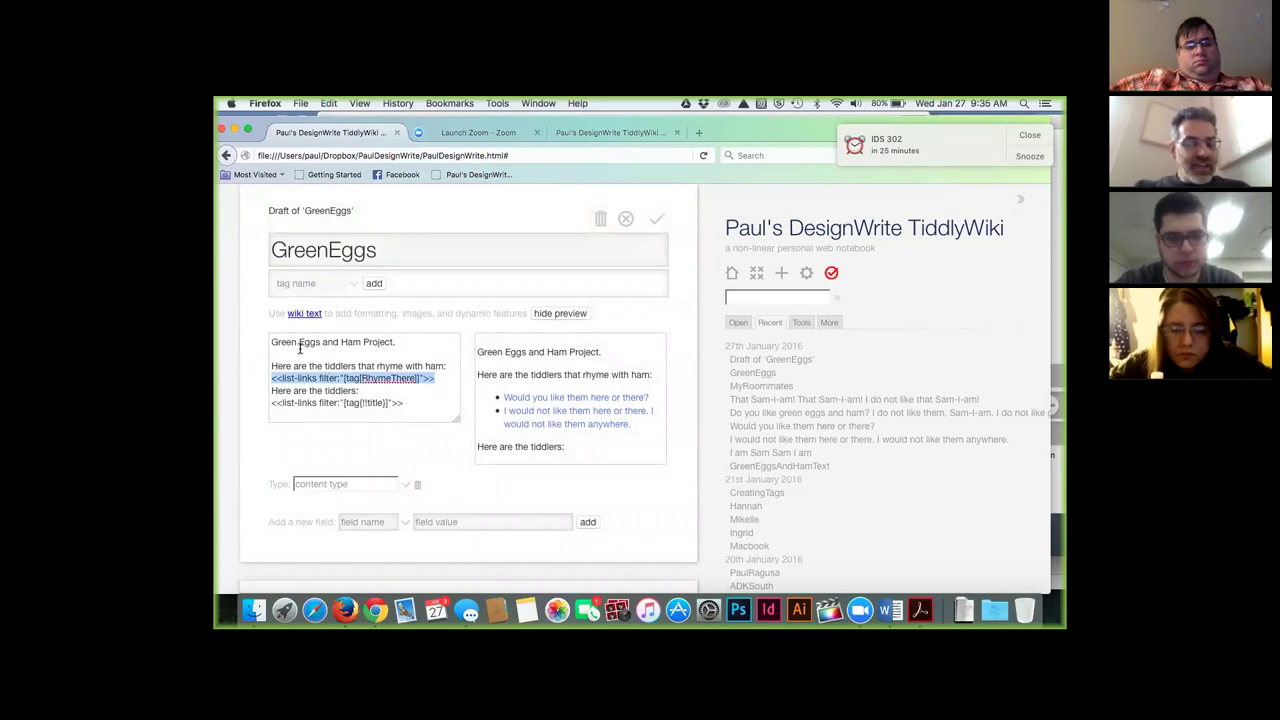
left_click(294, 362)
key("super+v")
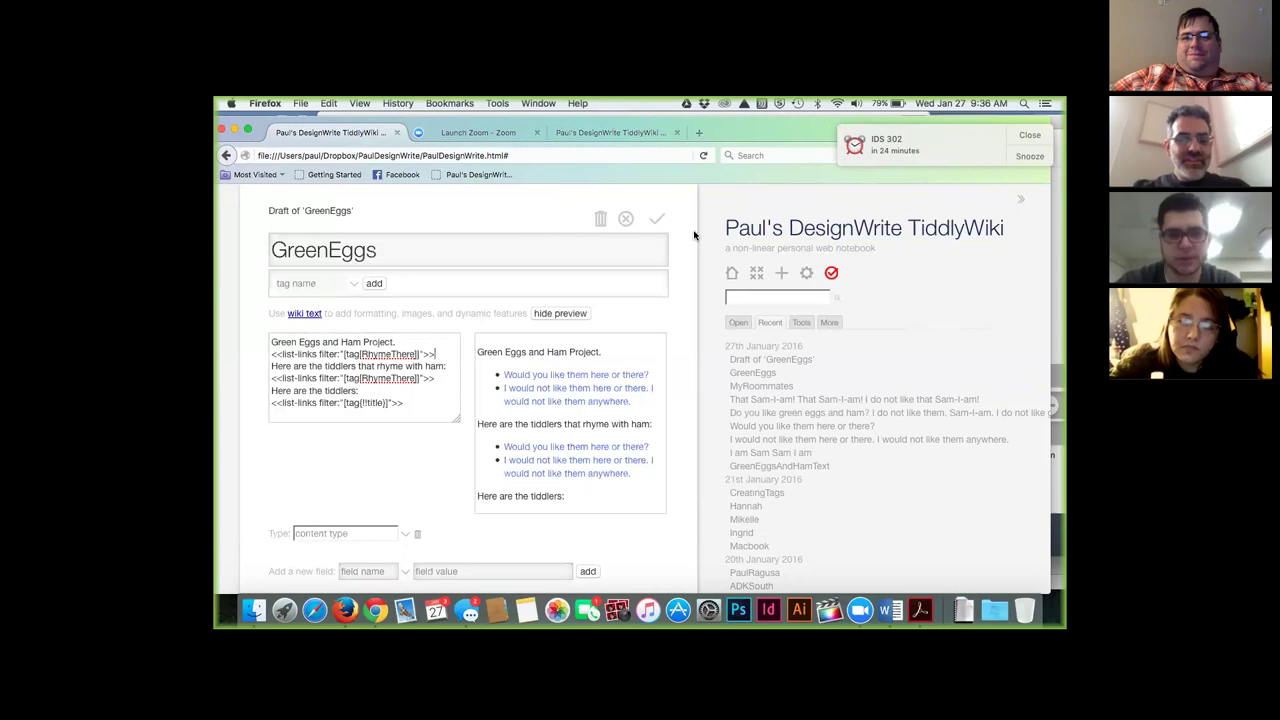
left_click(444, 347)
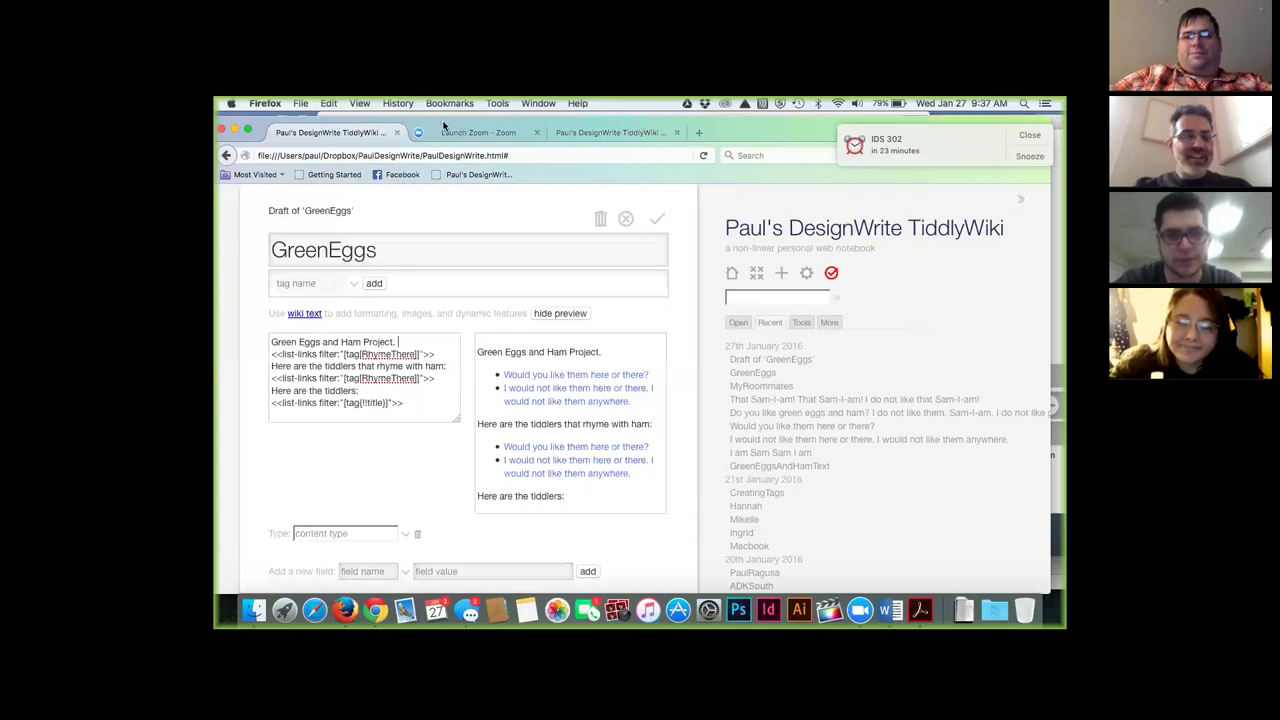
- Enclose the first RhymeThere list-links line in backticks, then save the GreenEggs tiddler and the wiki
left_click(272, 354)
type("`")
left_click(442, 354)
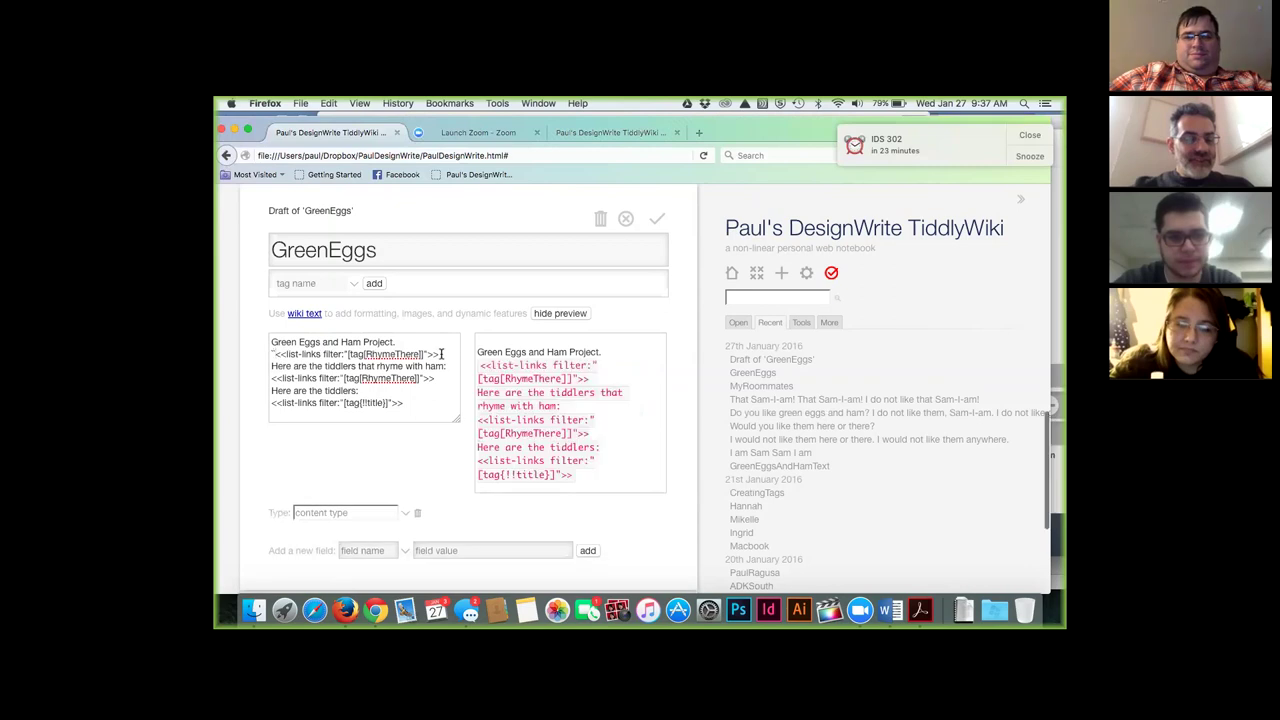
type("`")
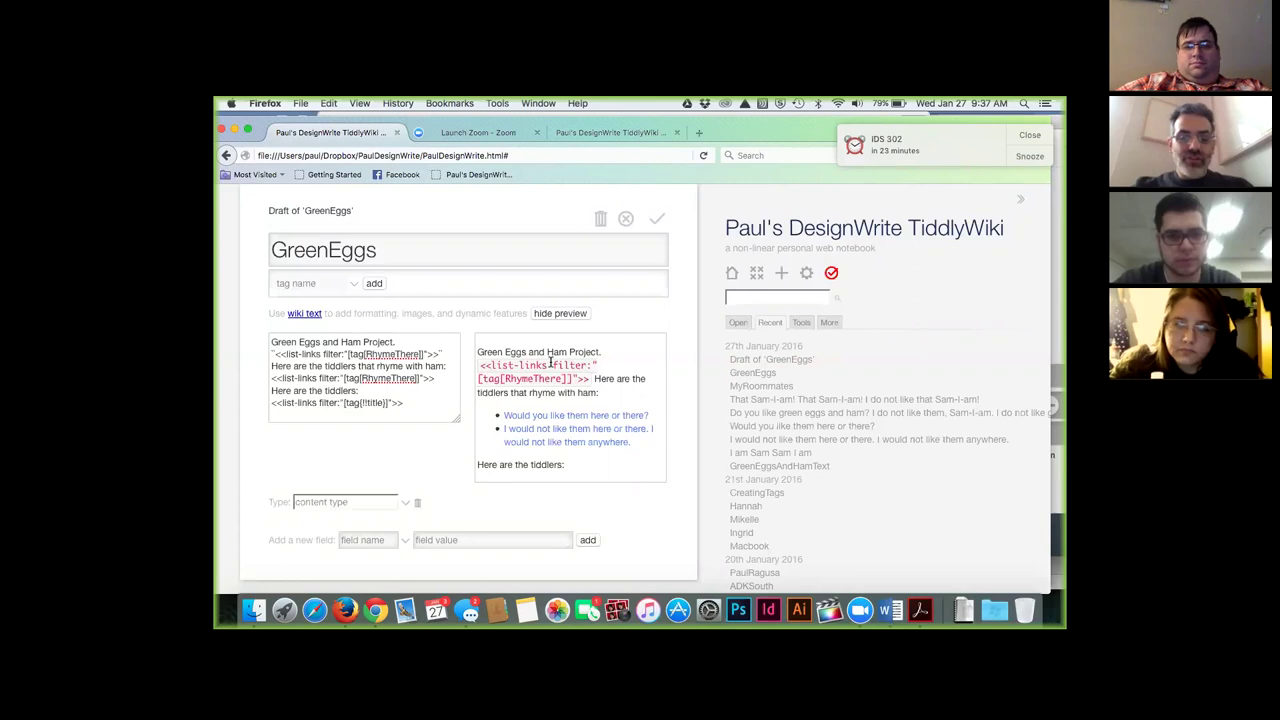
left_click(274, 353)
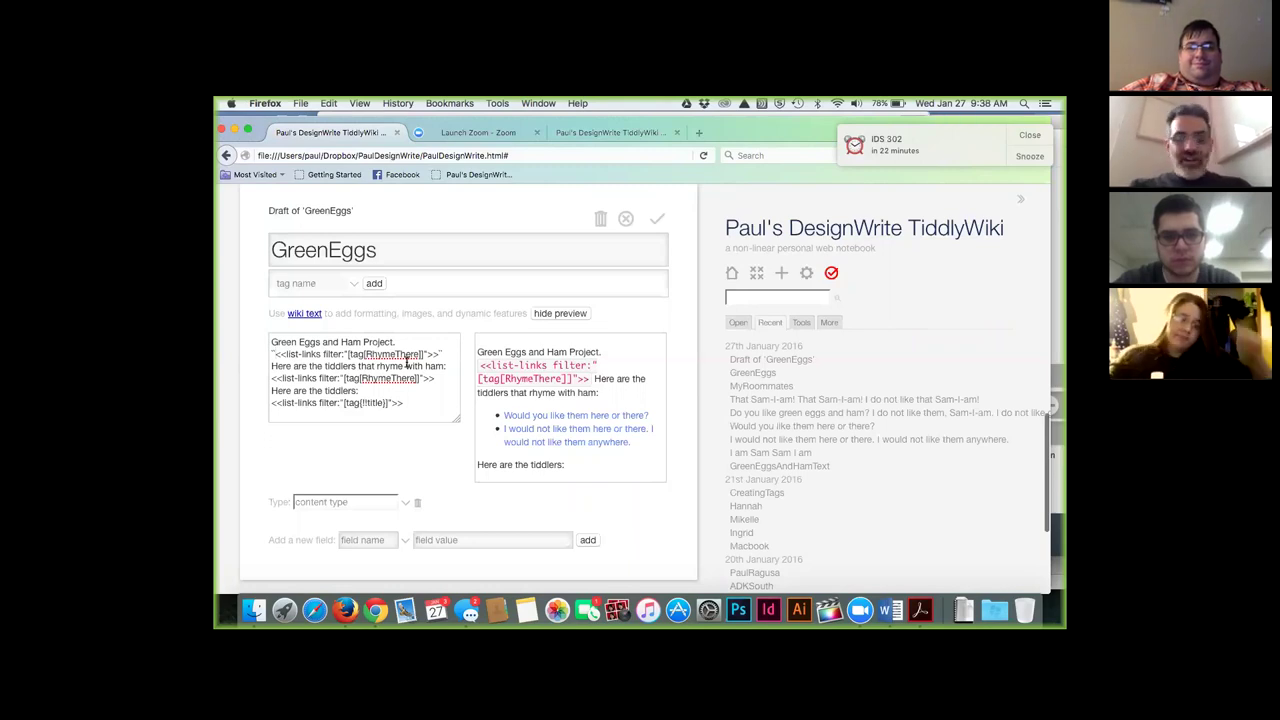
left_click(656, 218)
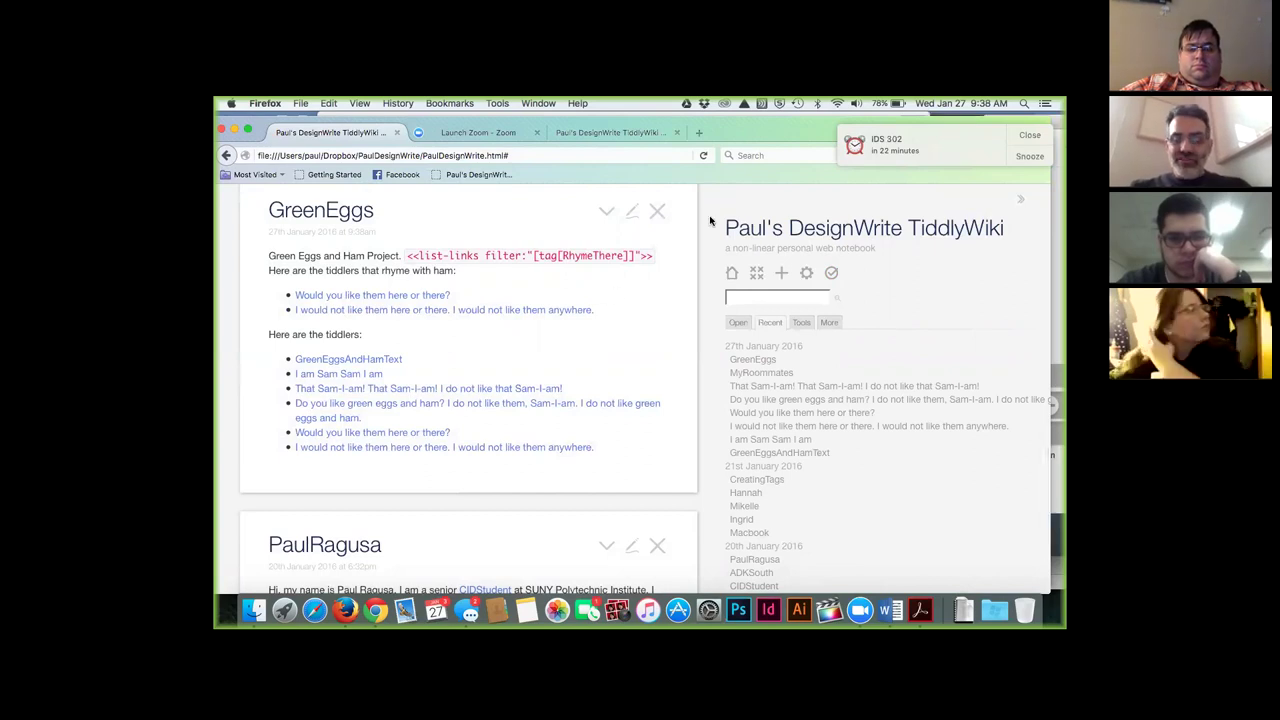
scroll(709, 220, "up", 5)
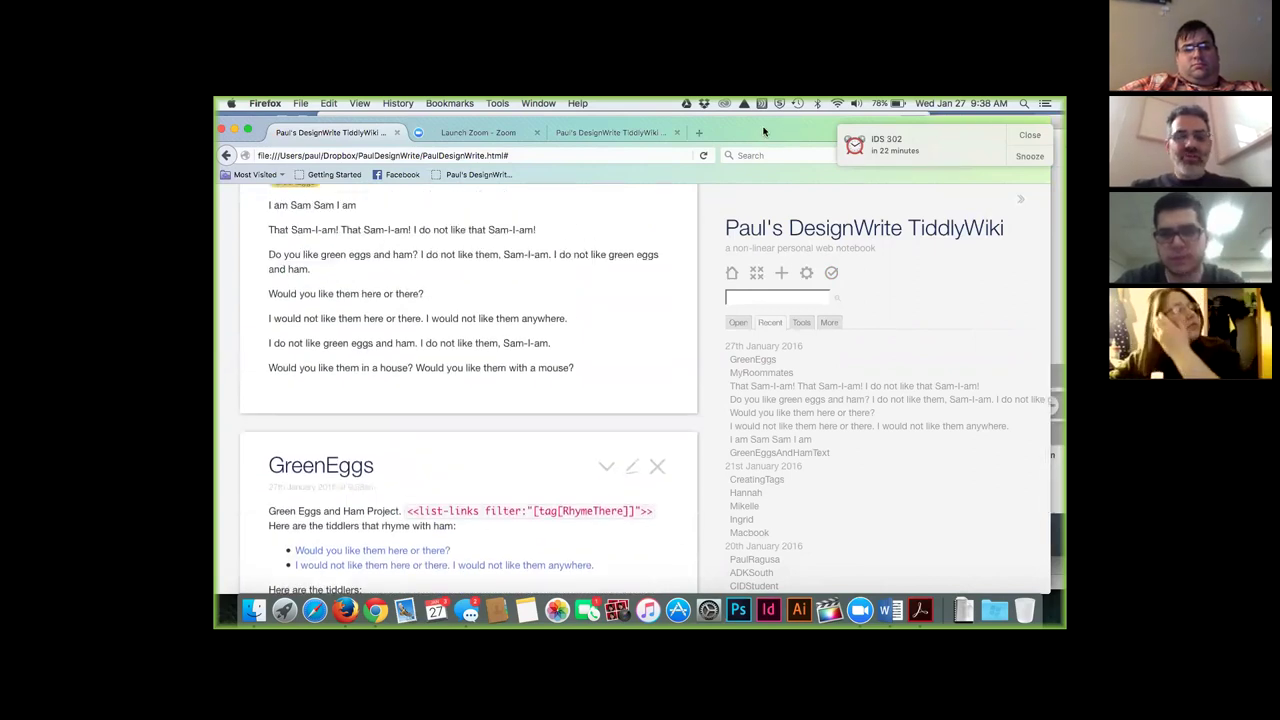
left_click_drag(857, 160, 797, 160)
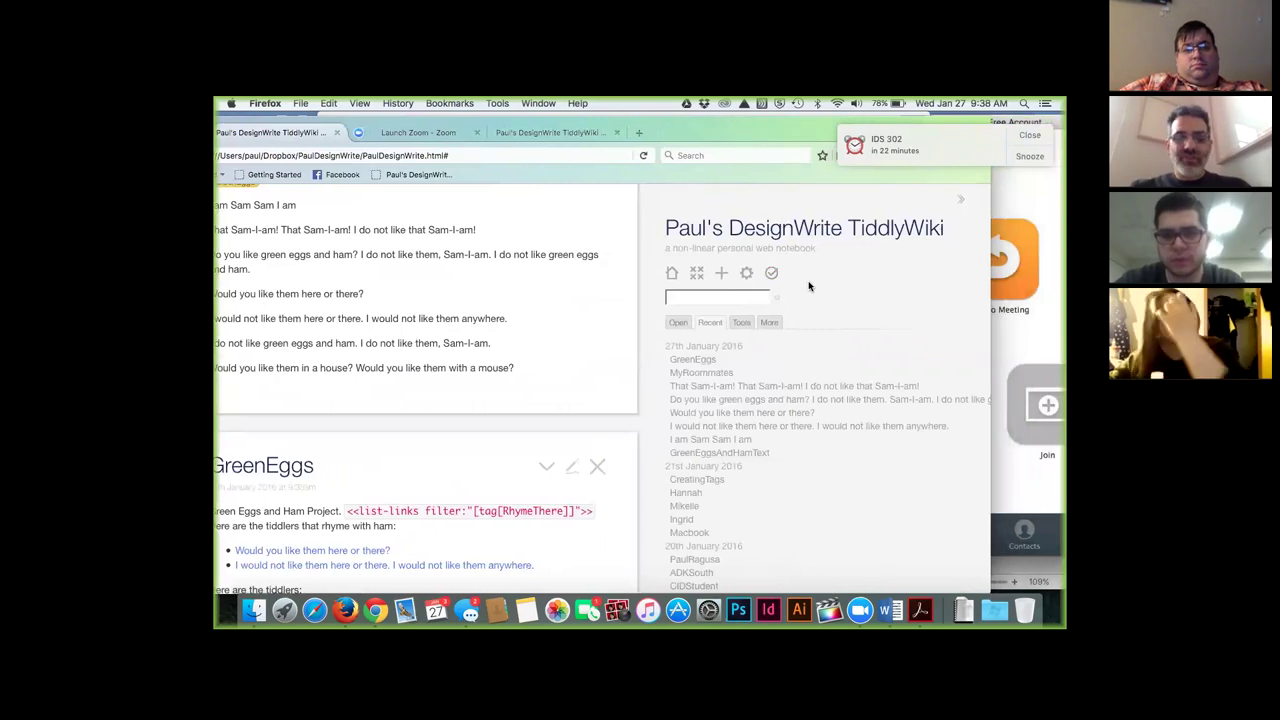
left_click(772, 273)
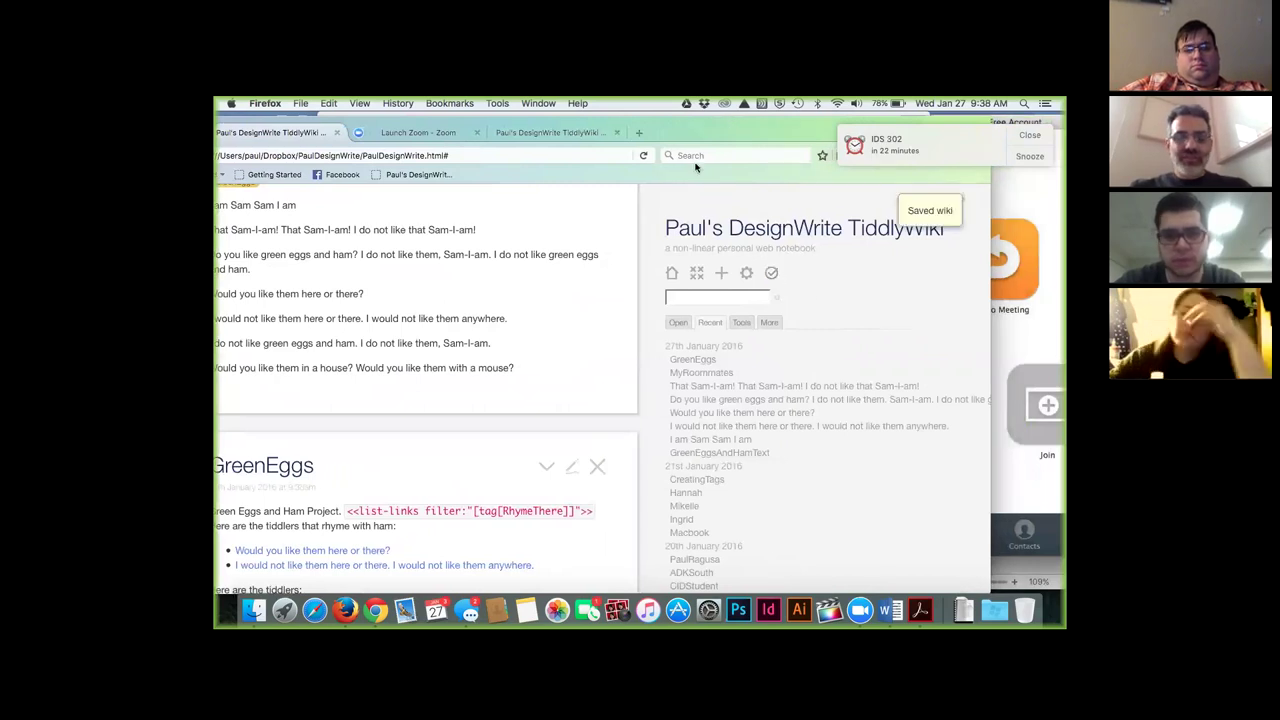
- Open the GreenEggs tiddler in the Dropbox-hosted copy of the wiki and generate its permalink in the address
left_click(548, 132)
left_click(430, 173)
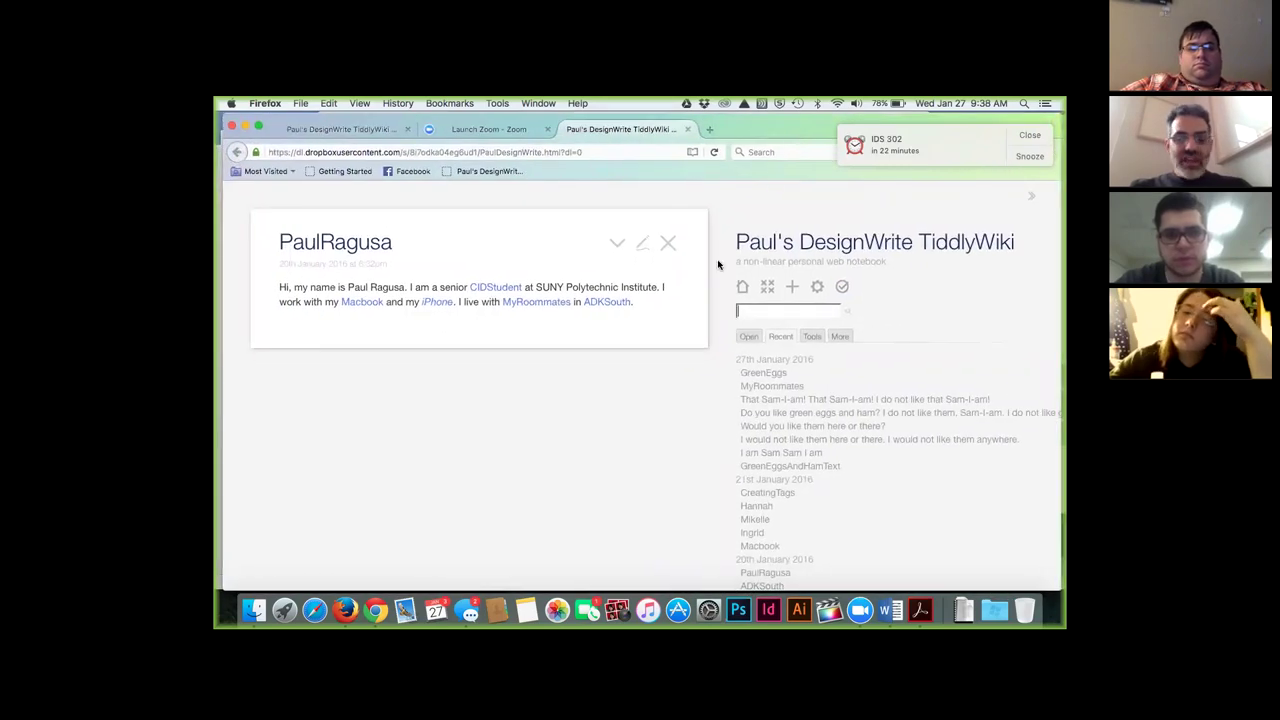
left_click(759, 374)
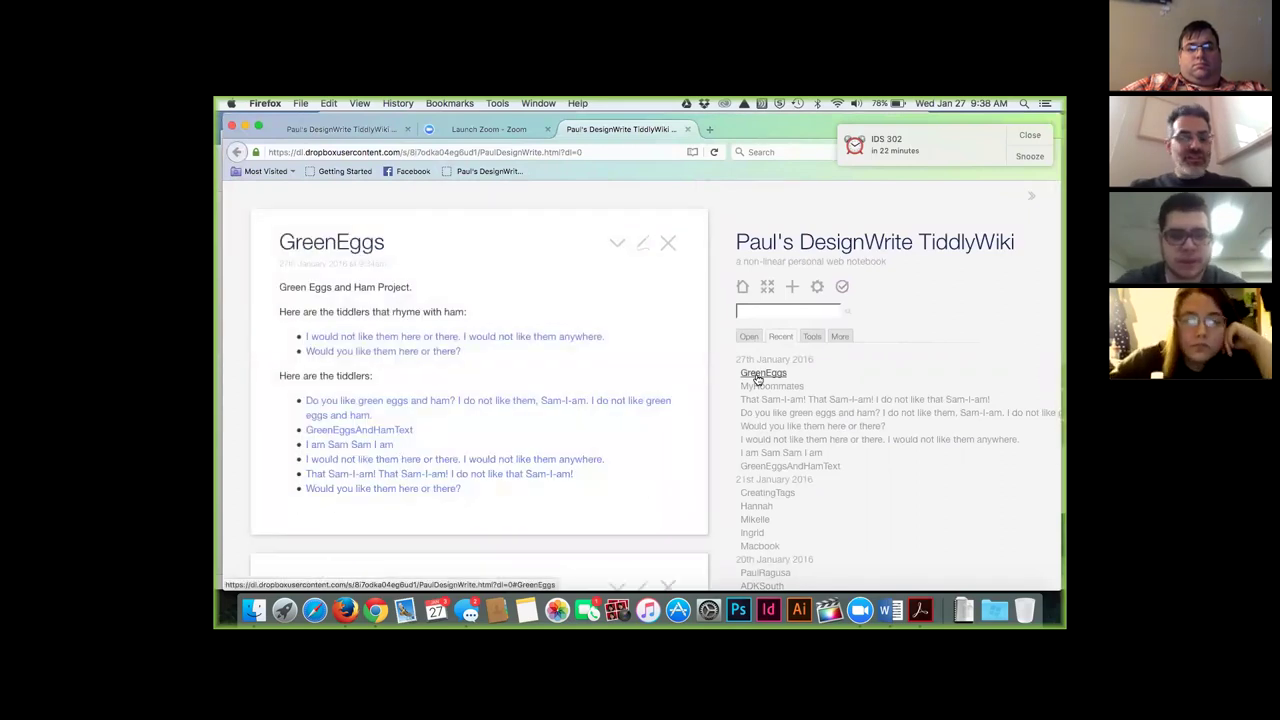
left_click(617, 244)
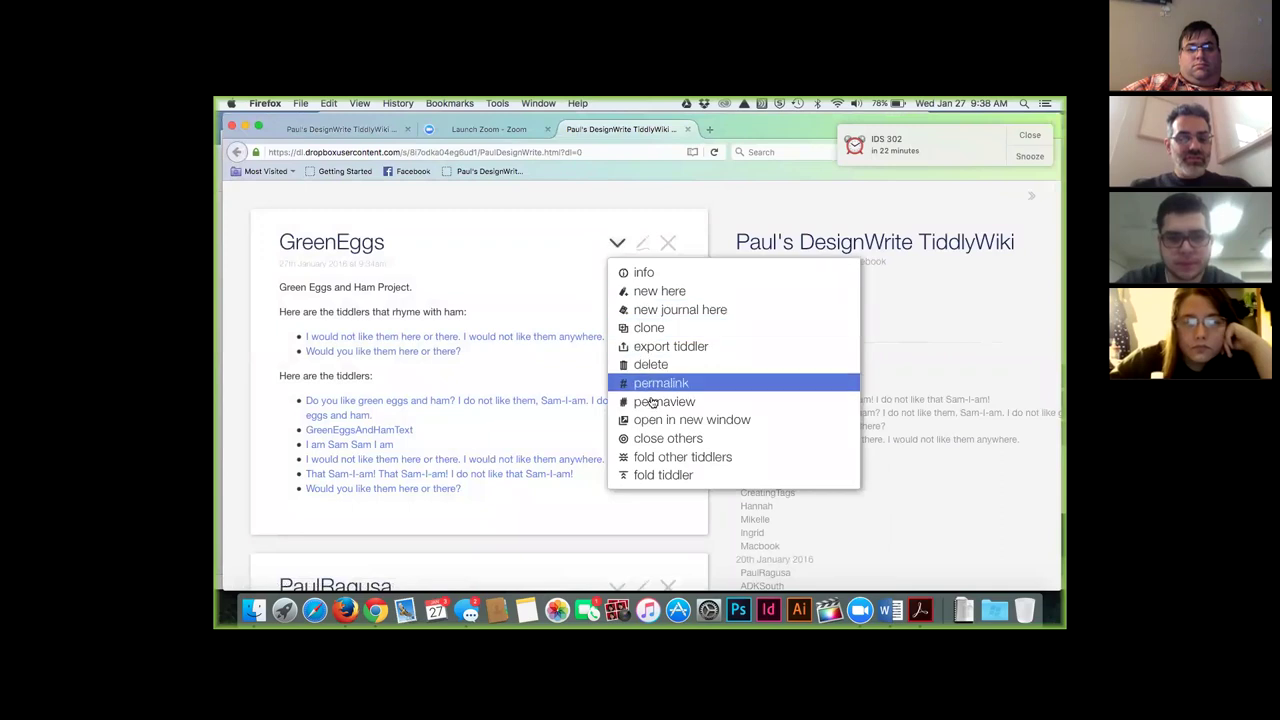
left_click(656, 385)
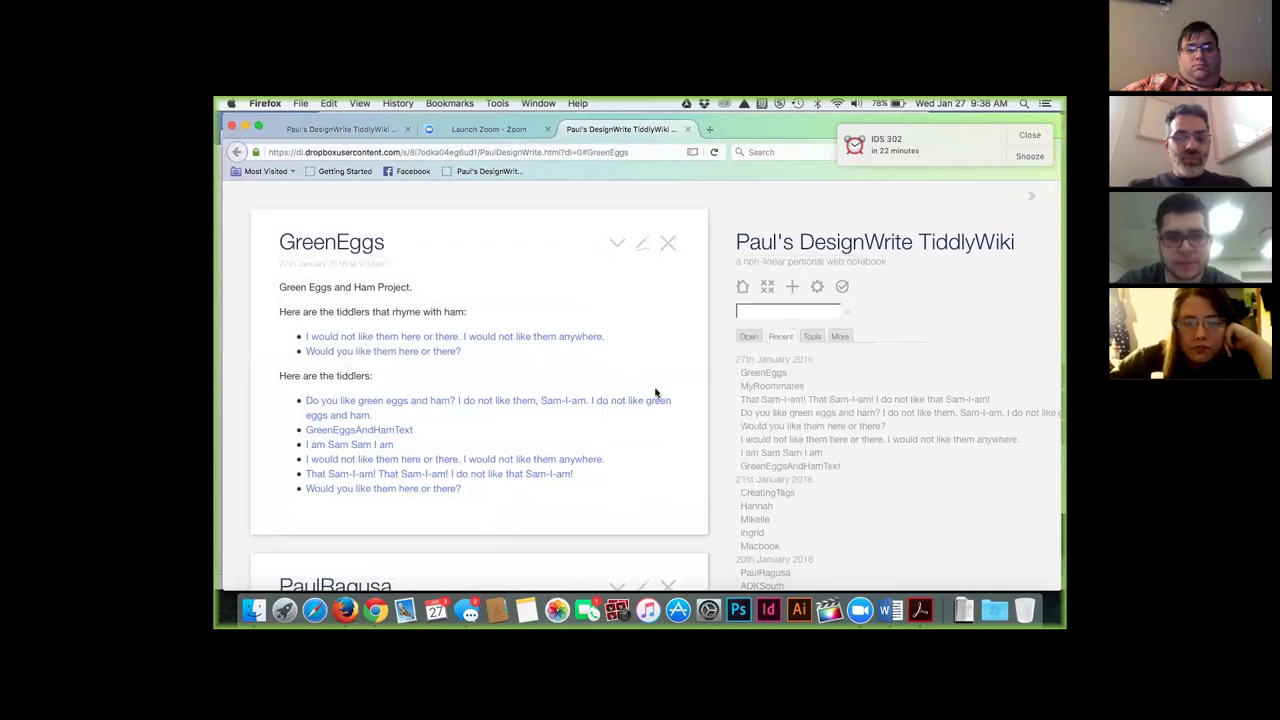
left_click(601, 152)
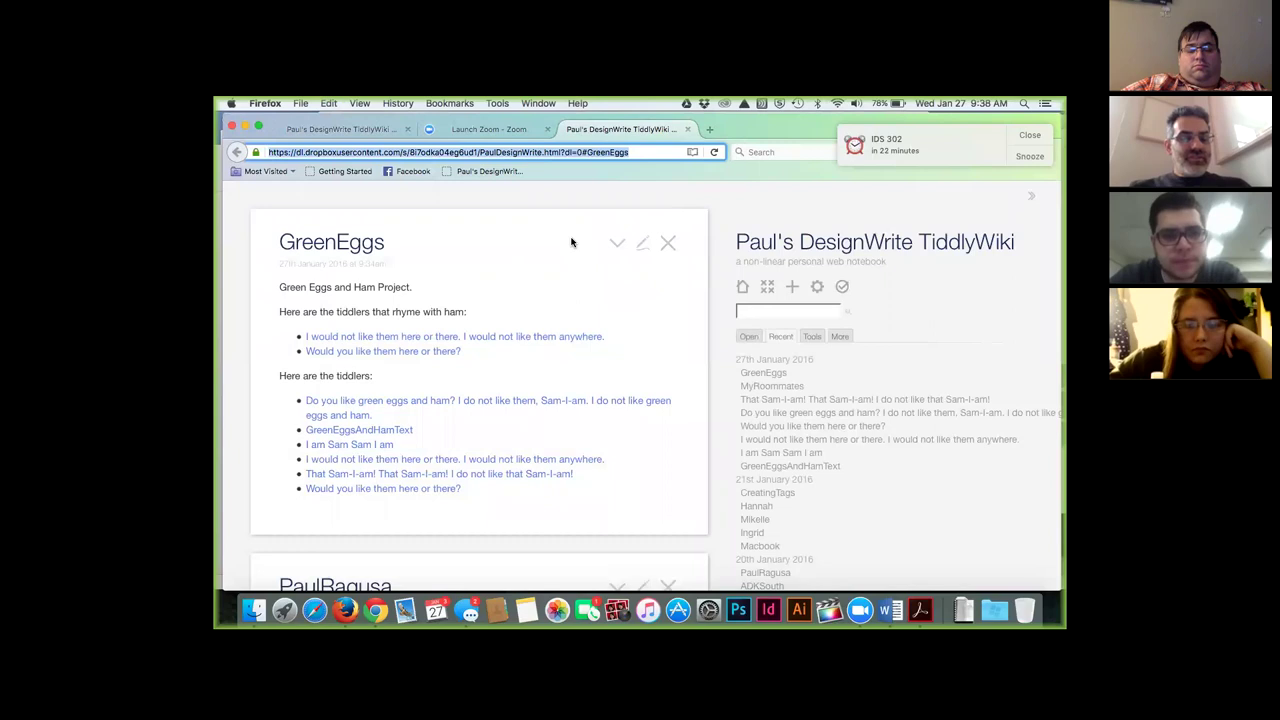
left_click(528, 265)
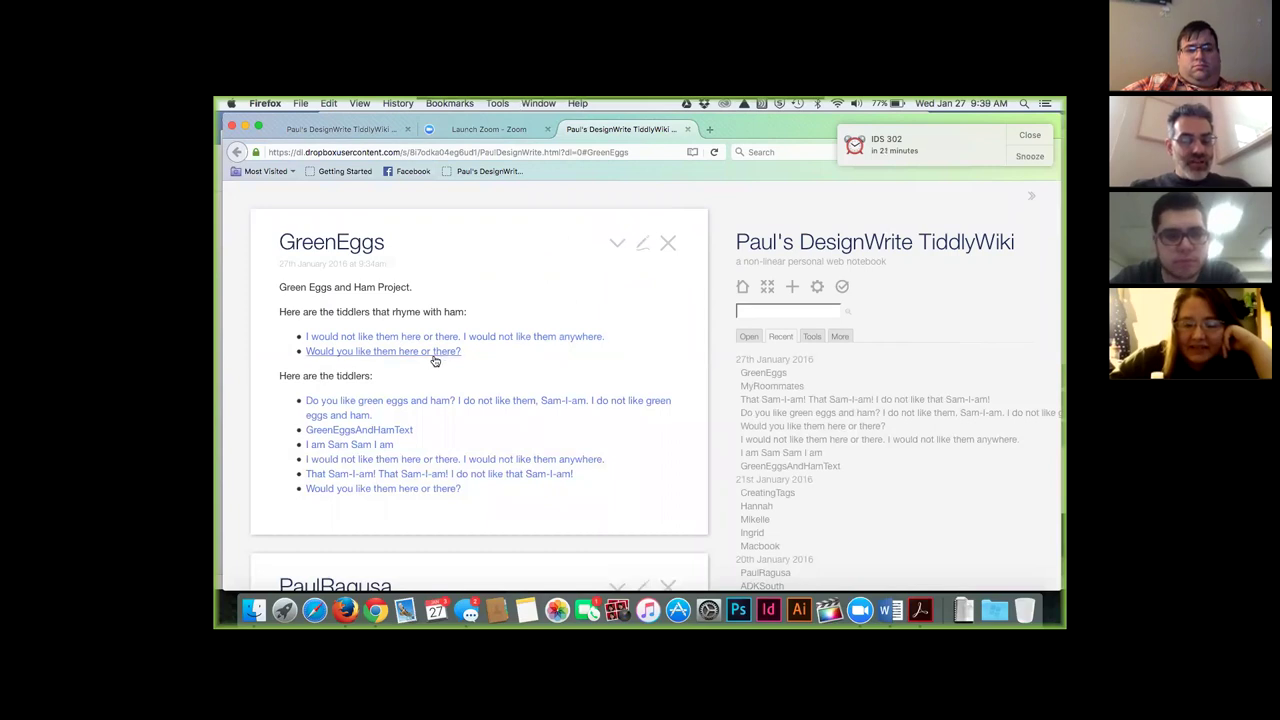
- Return to the local wiki copy and locate the "Would you like them here or there?" tiddler below GreenEggs
left_click(324, 131)
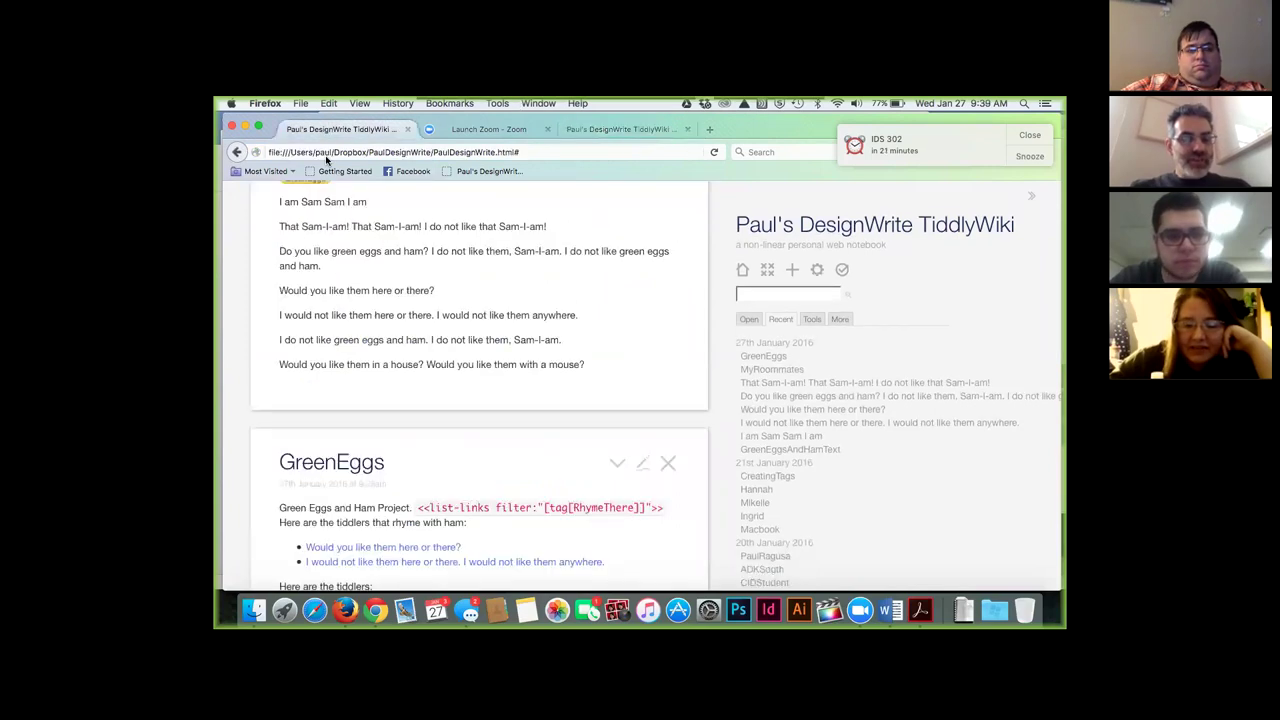
scroll(394, 371, "up", 3)
scroll(394, 374, "down", 4)
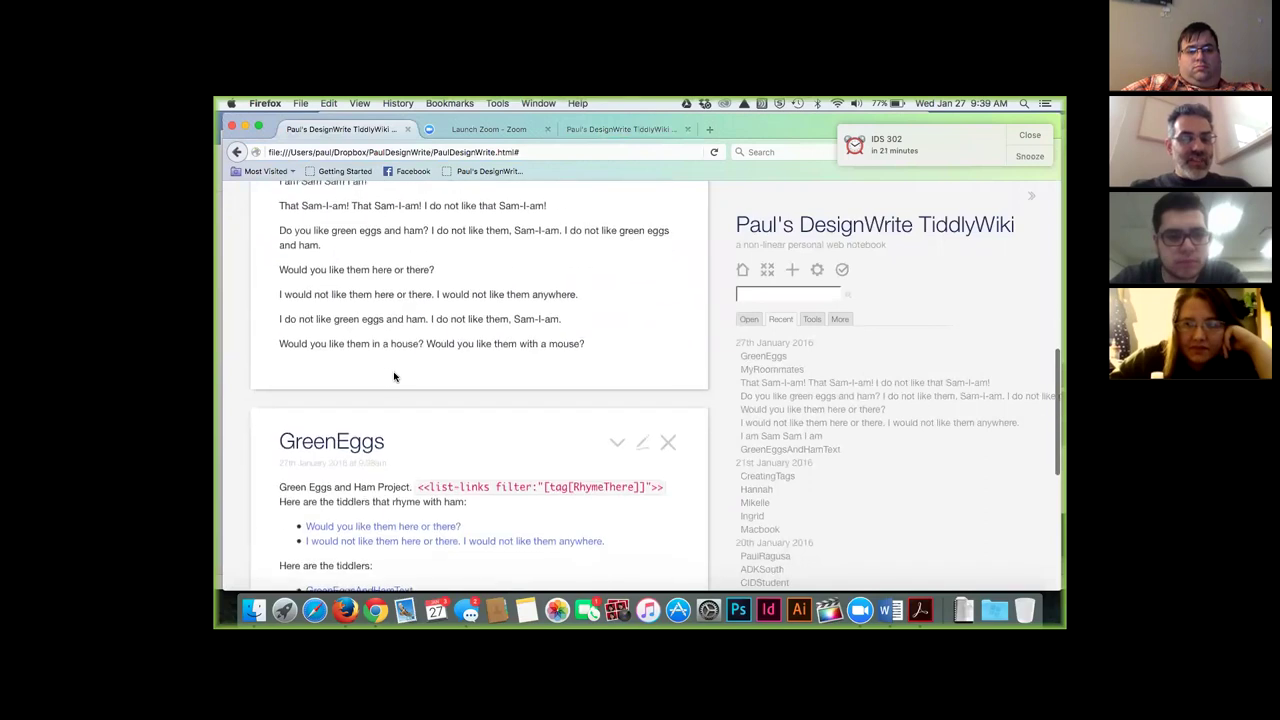
scroll(394, 376, "down", 3)
left_click(382, 390)
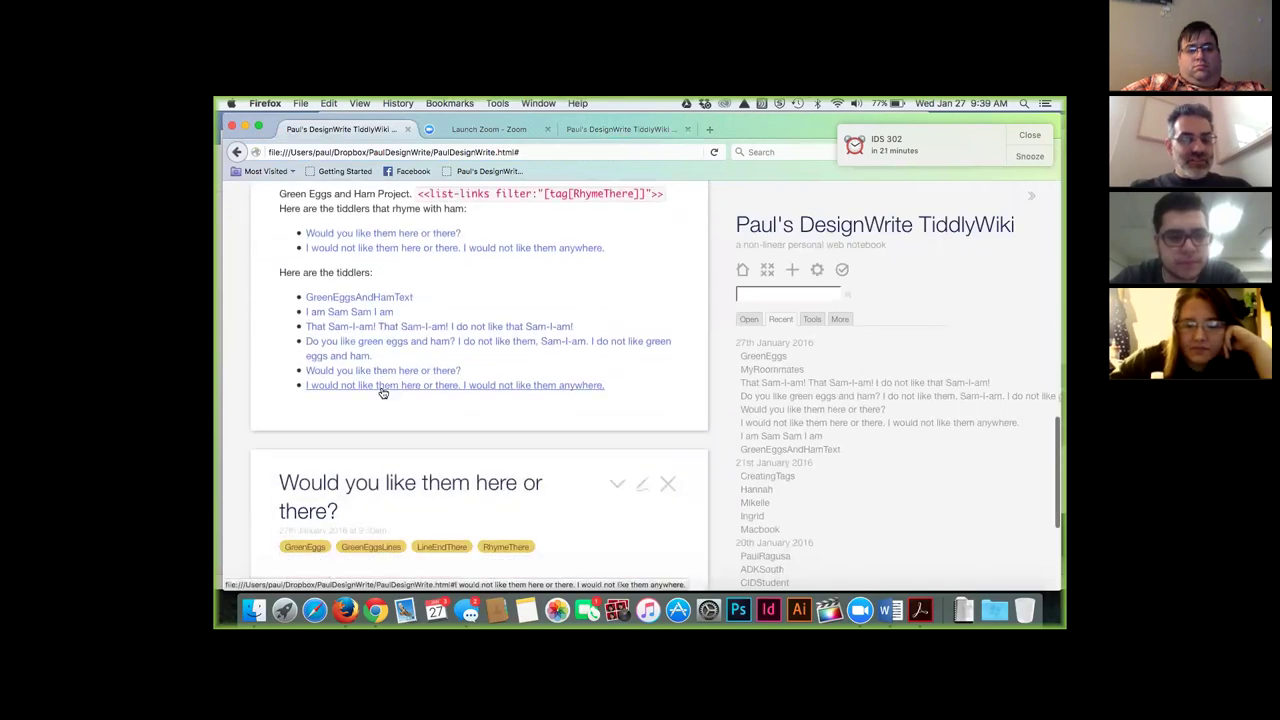
scroll(382, 393, "down", 3)
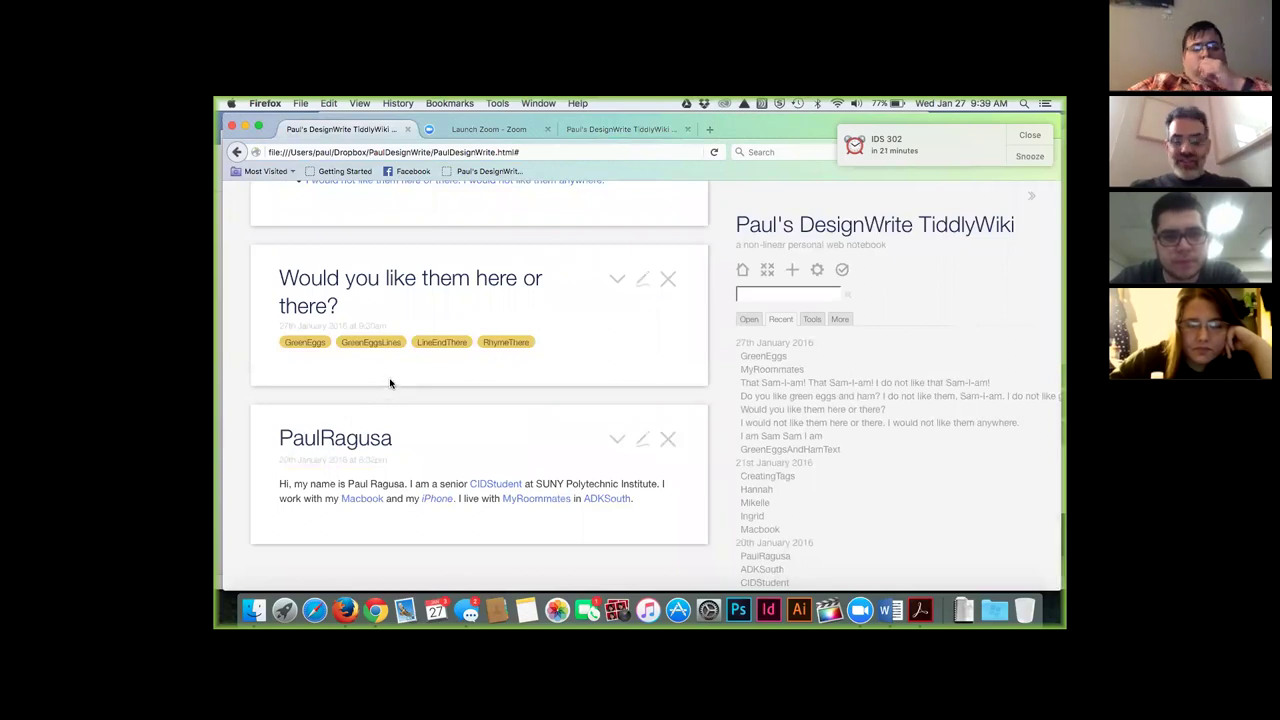
- Edit the "Would you like them here or there?" tiddler and add the tag WordWould
left_click(642, 279)
scroll(645, 320, "down", 1)
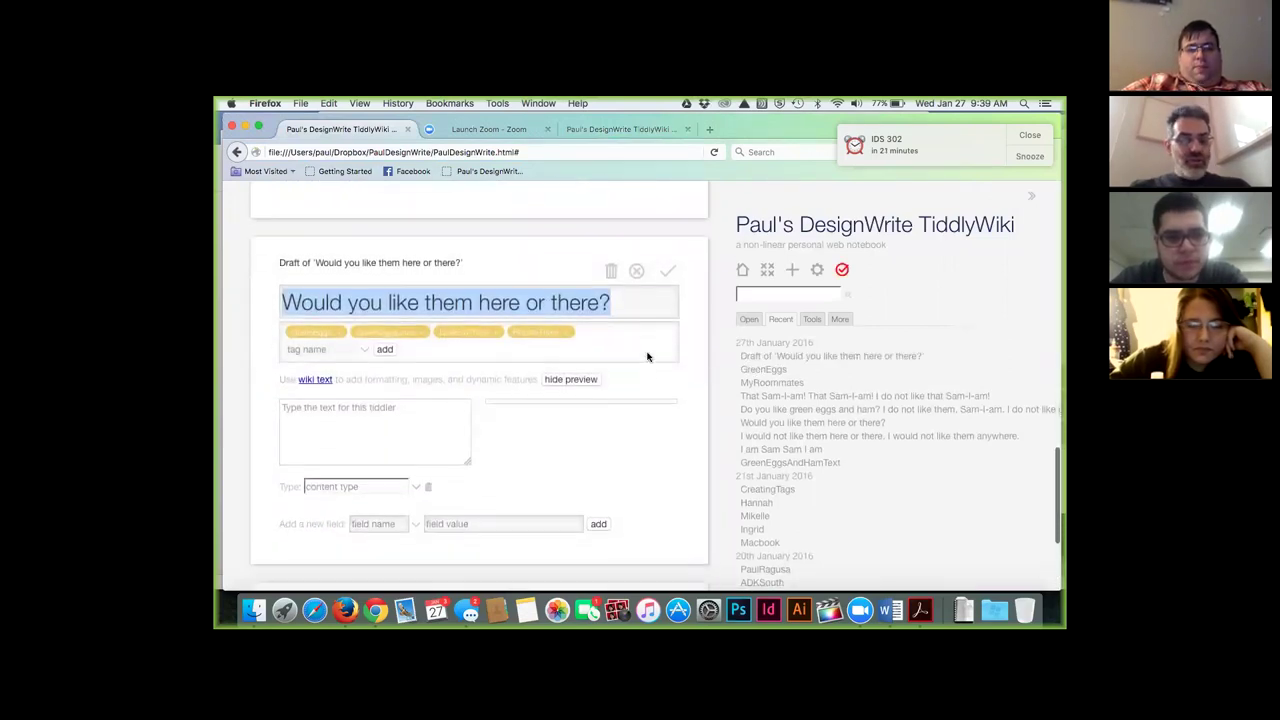
left_click(317, 336)
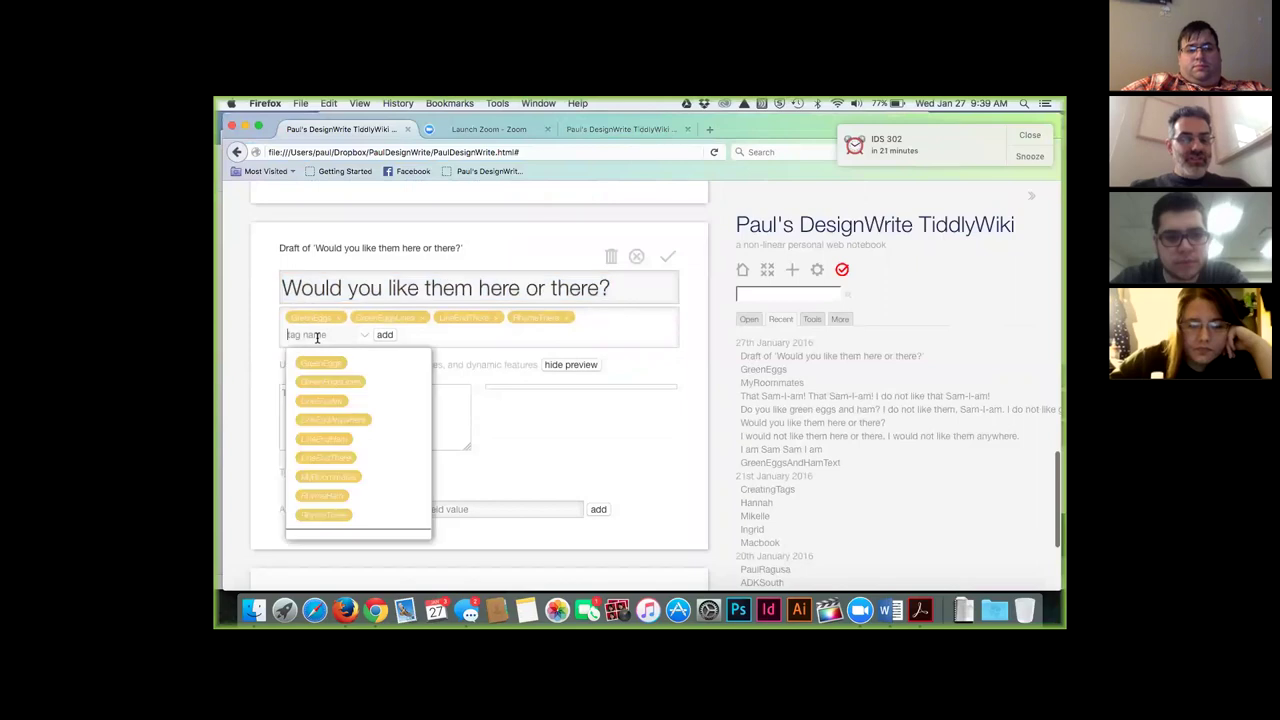
type("WouldYou")
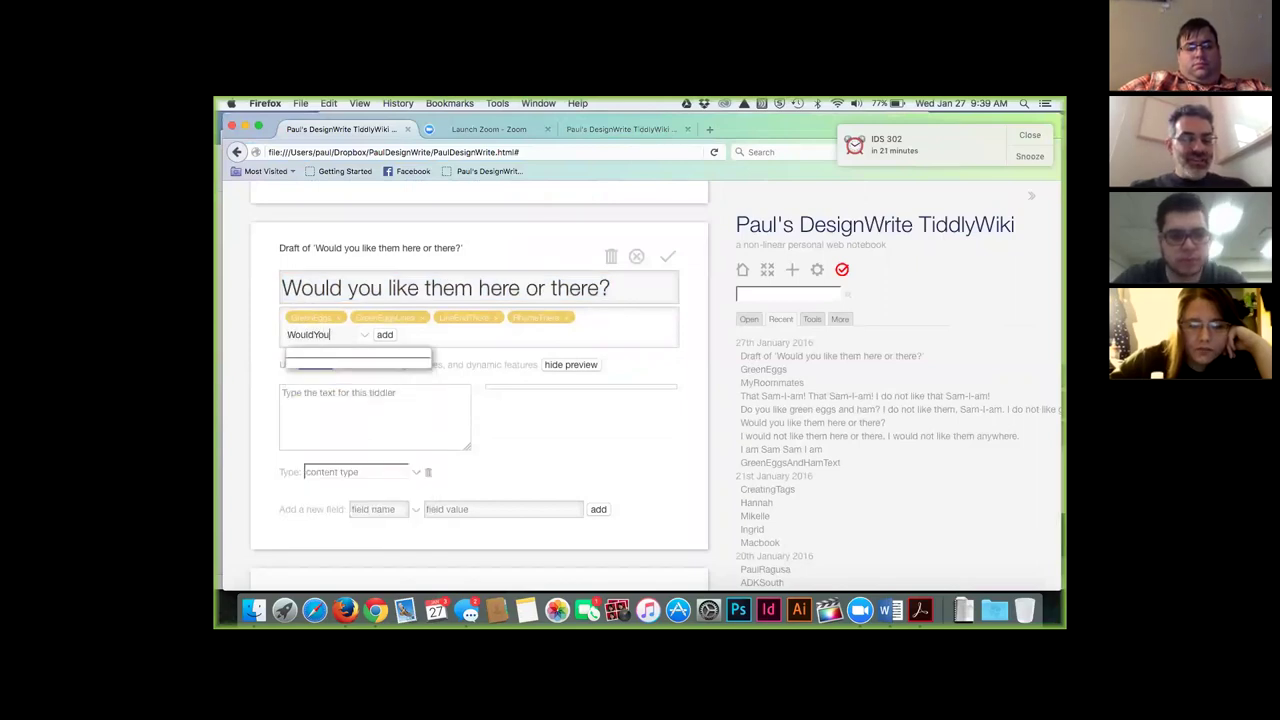
key("BackSpace")
key("BackSpace")
key("BackSpace")
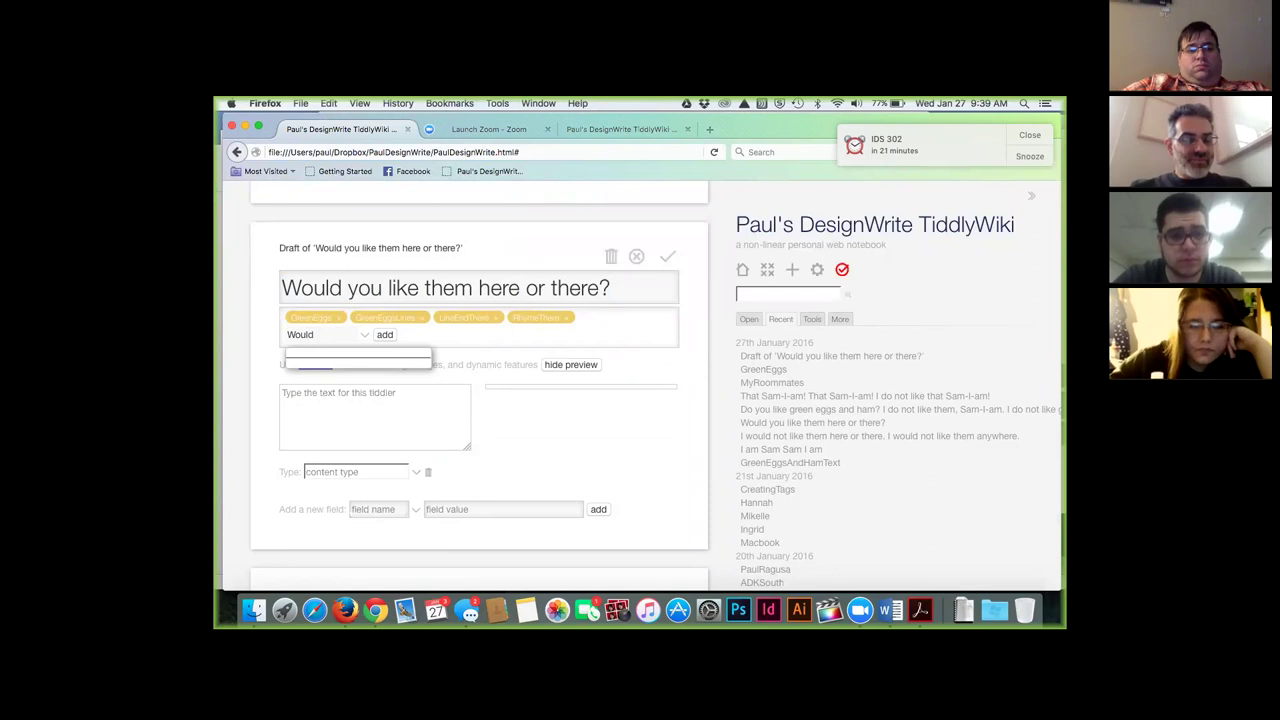
type("ord")
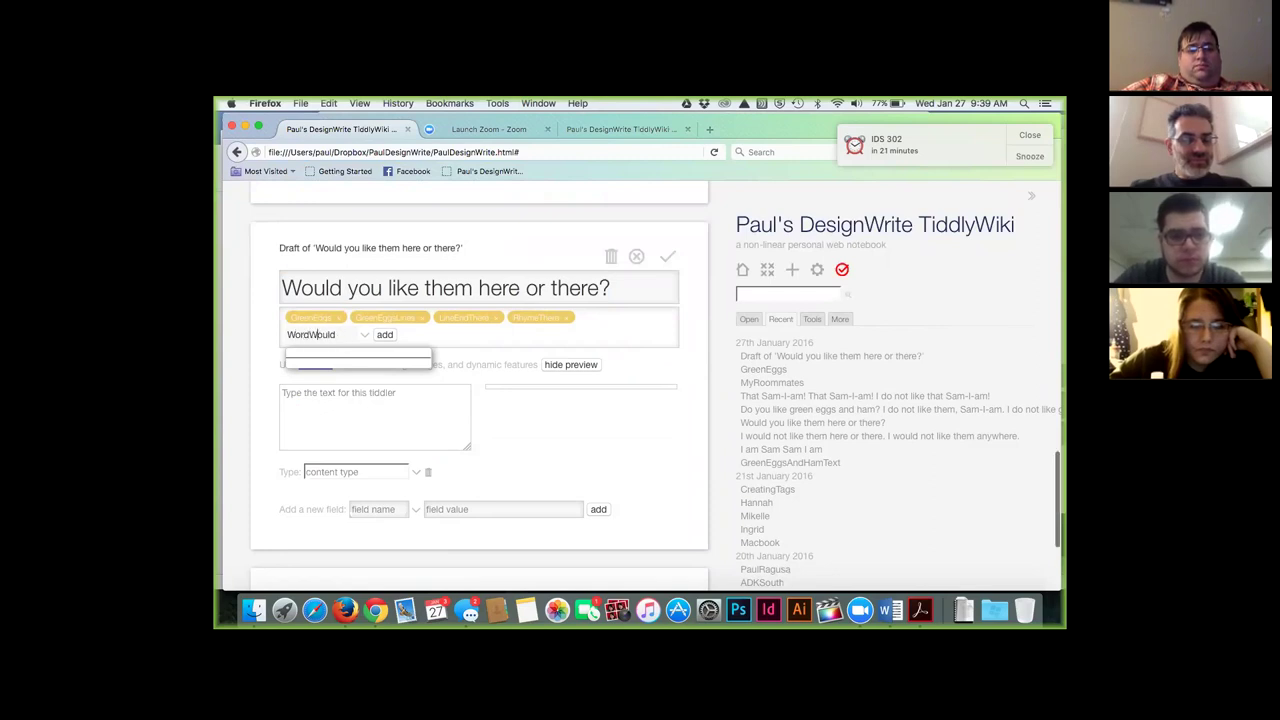
left_click(386, 336)
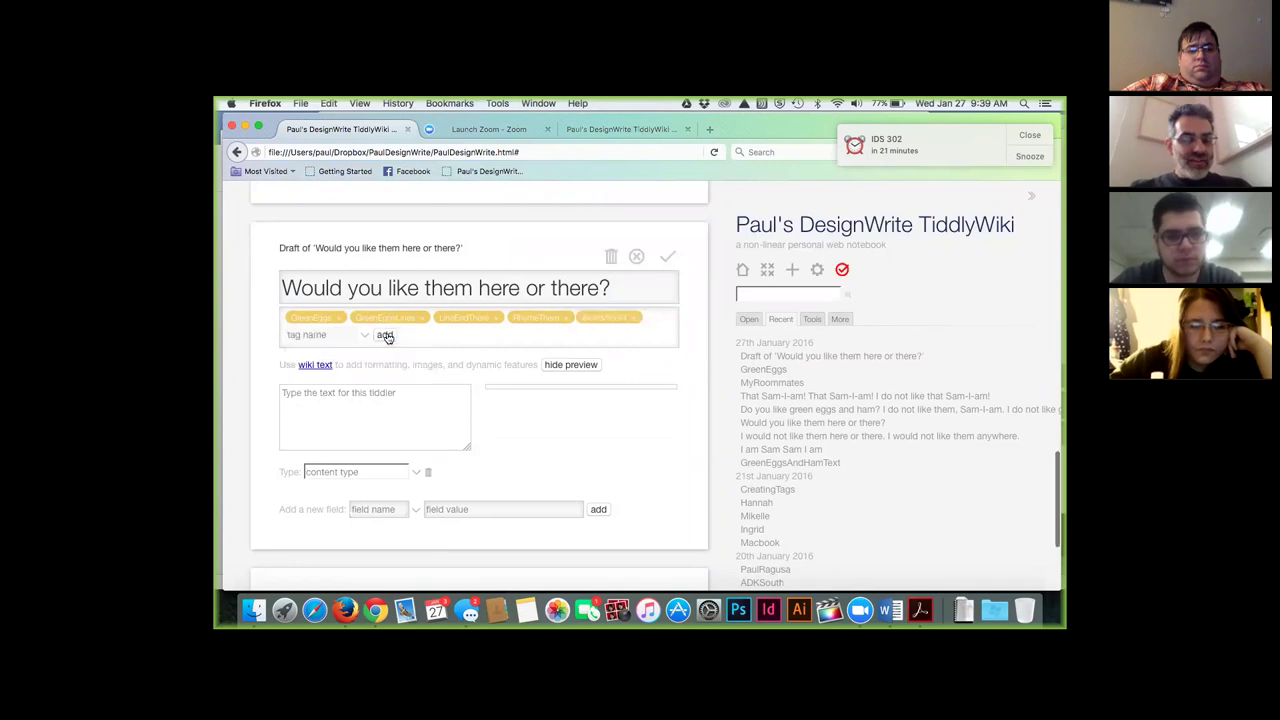
- Add the tags WordYou and WordLike to the "Would you like them here or there?" tiddler and save it
left_click(330, 335)
type("WordYou")
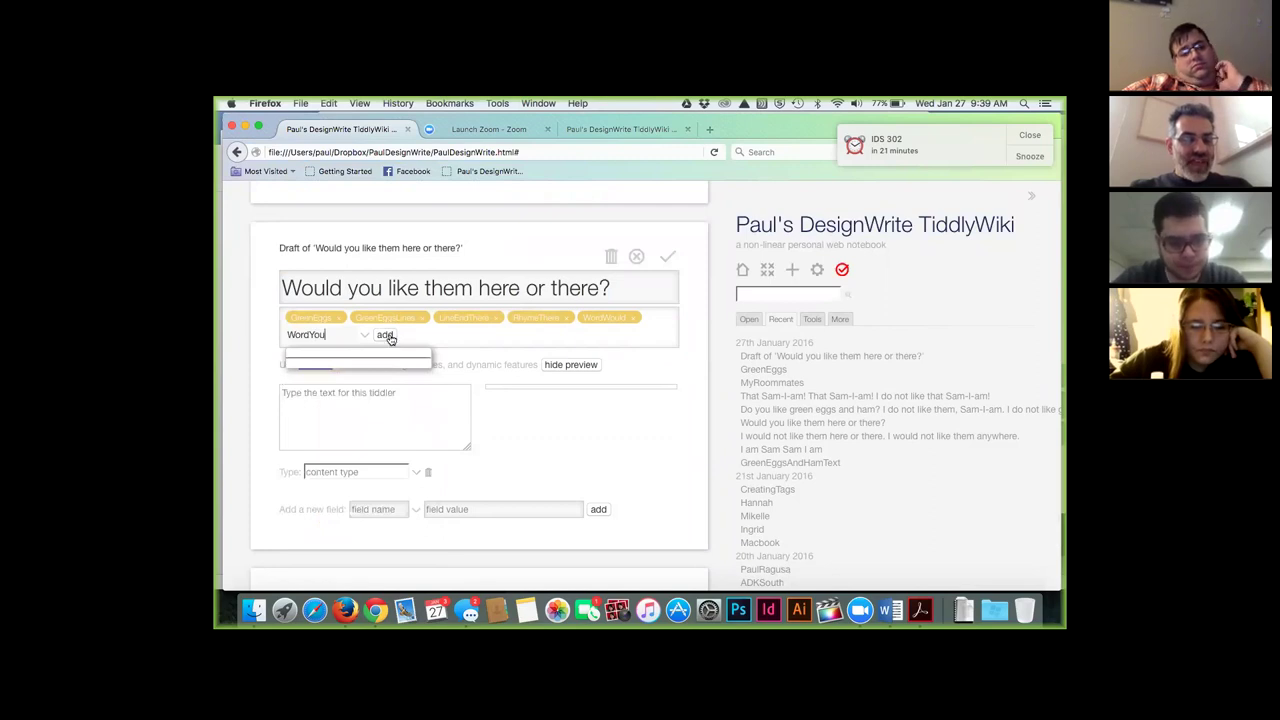
left_click(386, 336)
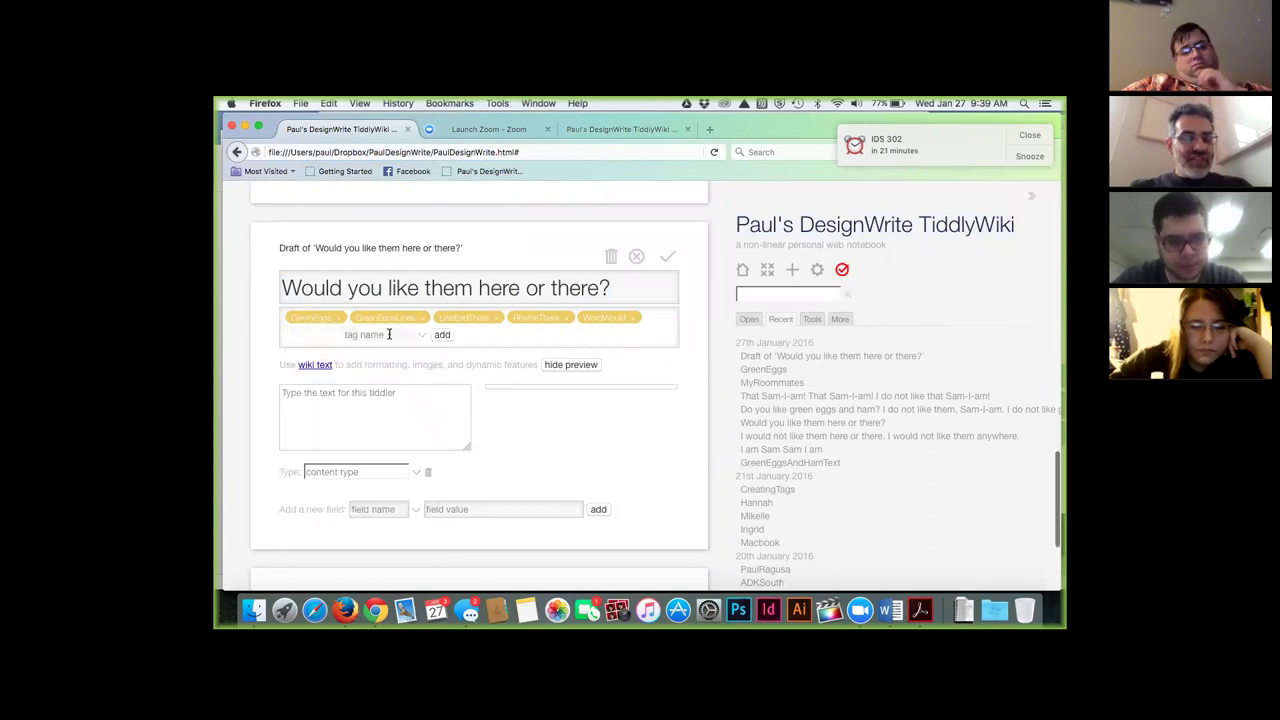
left_click(388, 335)
type("Wor")
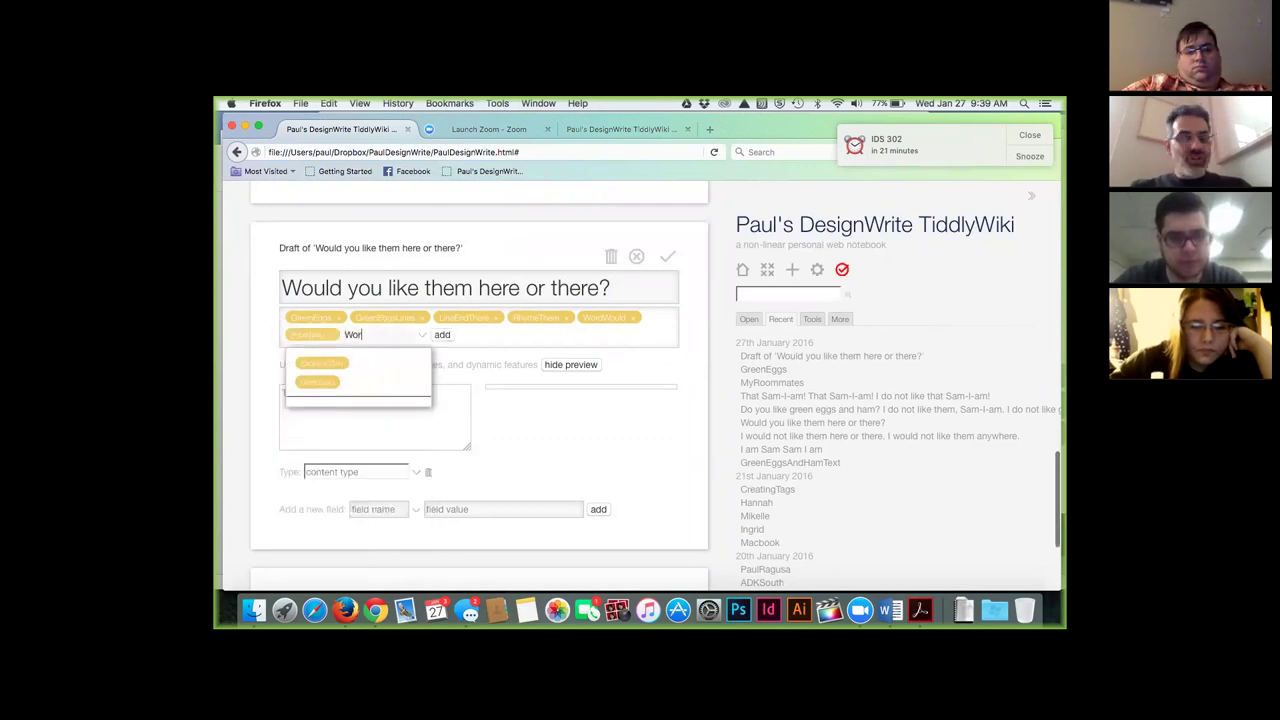
type("dLike")
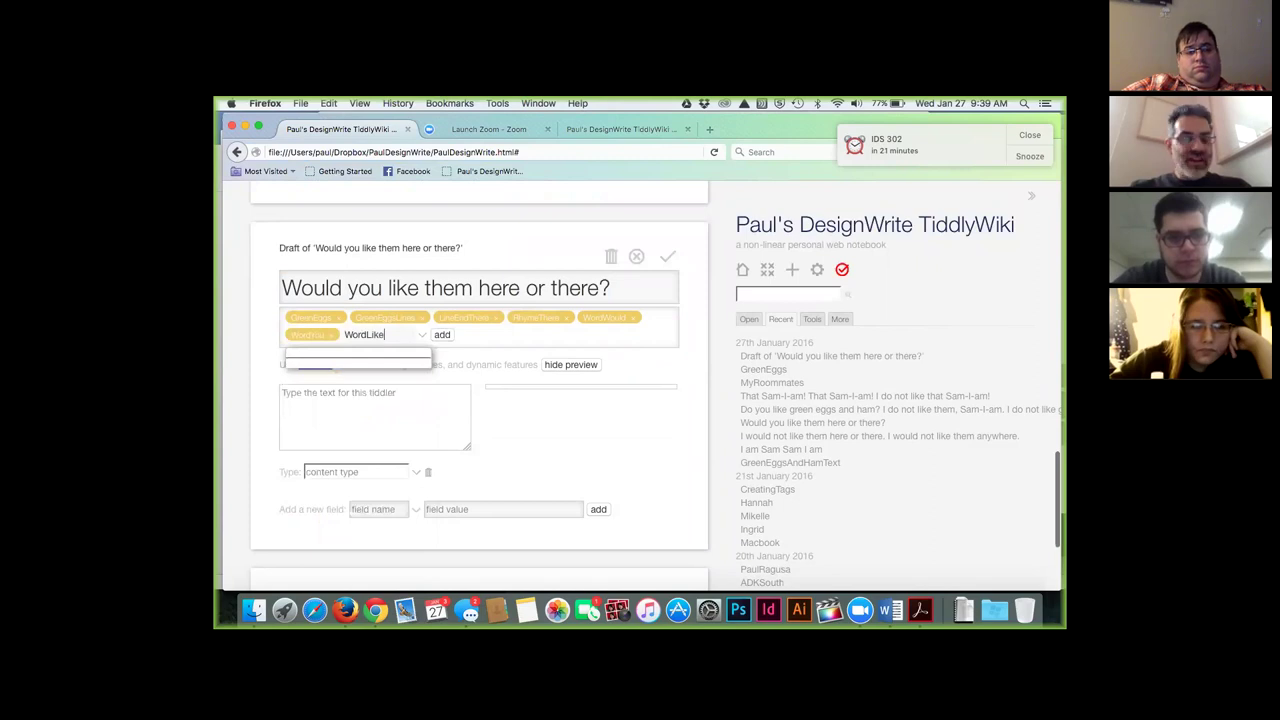
left_click(440, 336)
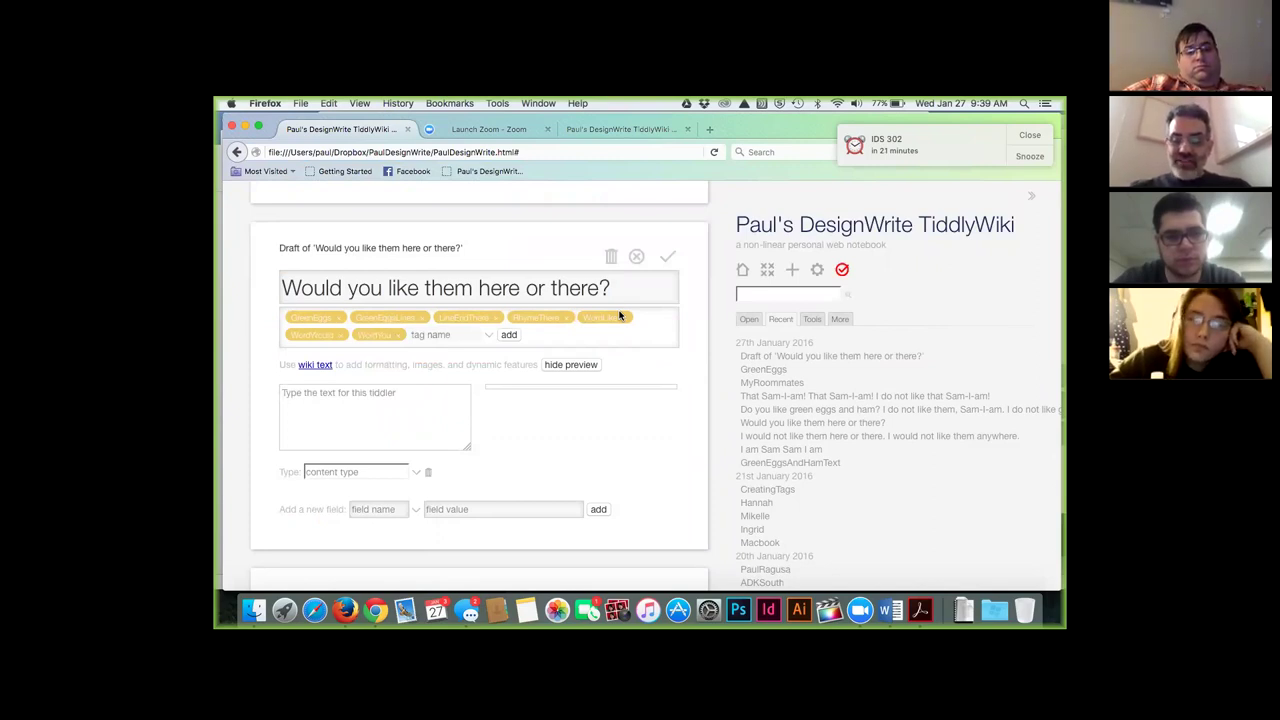
left_click(666, 261)
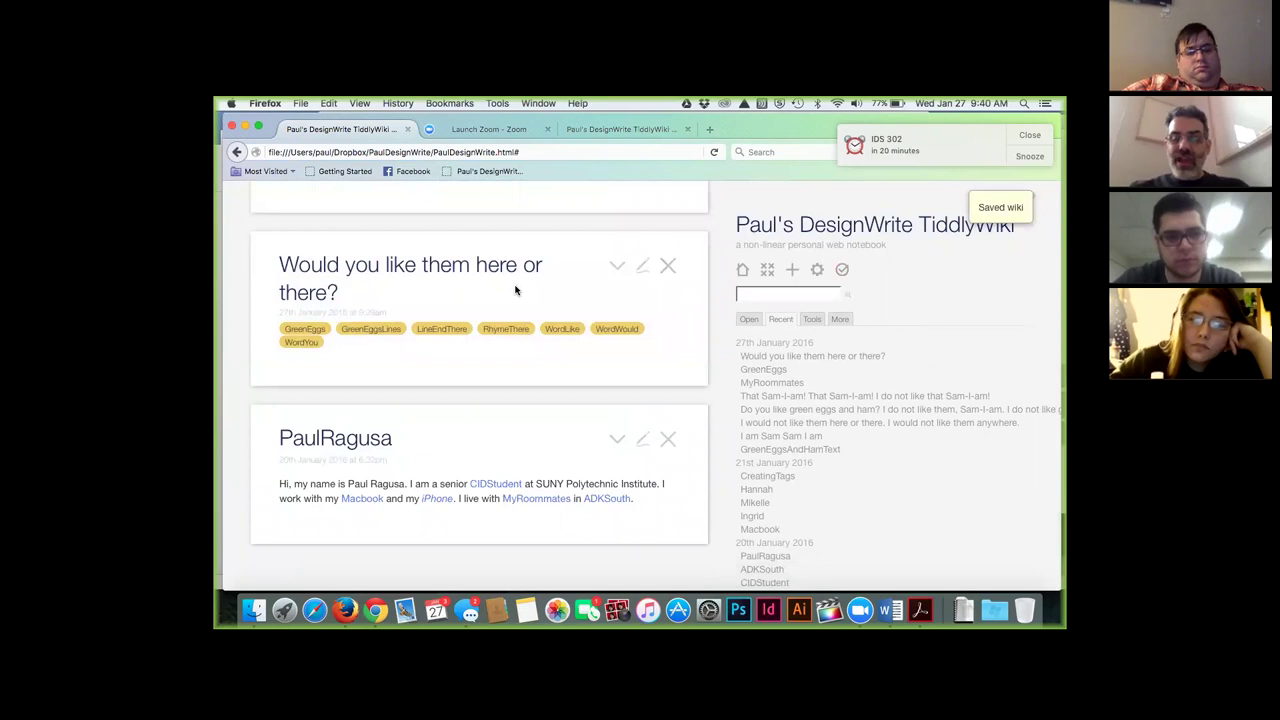
scroll(516, 290, "up", 5)
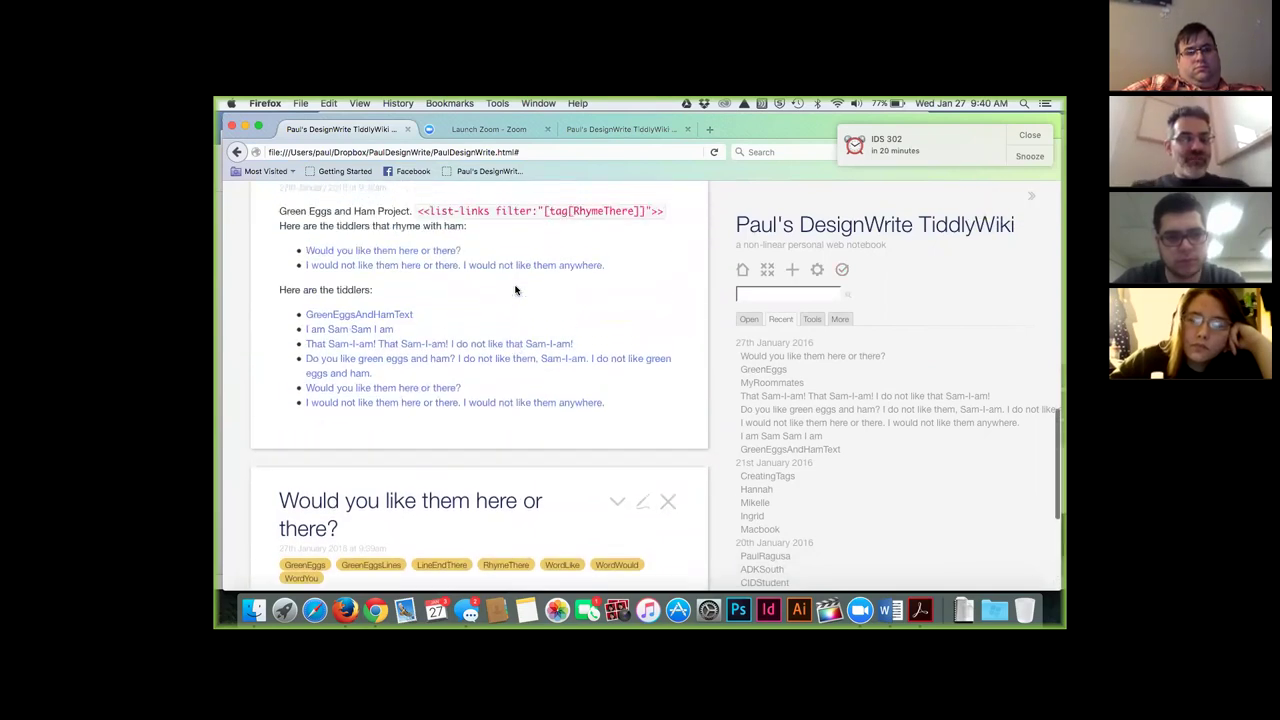
- Edit the GreenEggs tiddler and duplicate the <<list-links filter:"[tag[RhymeThere]]">> line at the end of its text
scroll(516, 290, "up", 1)
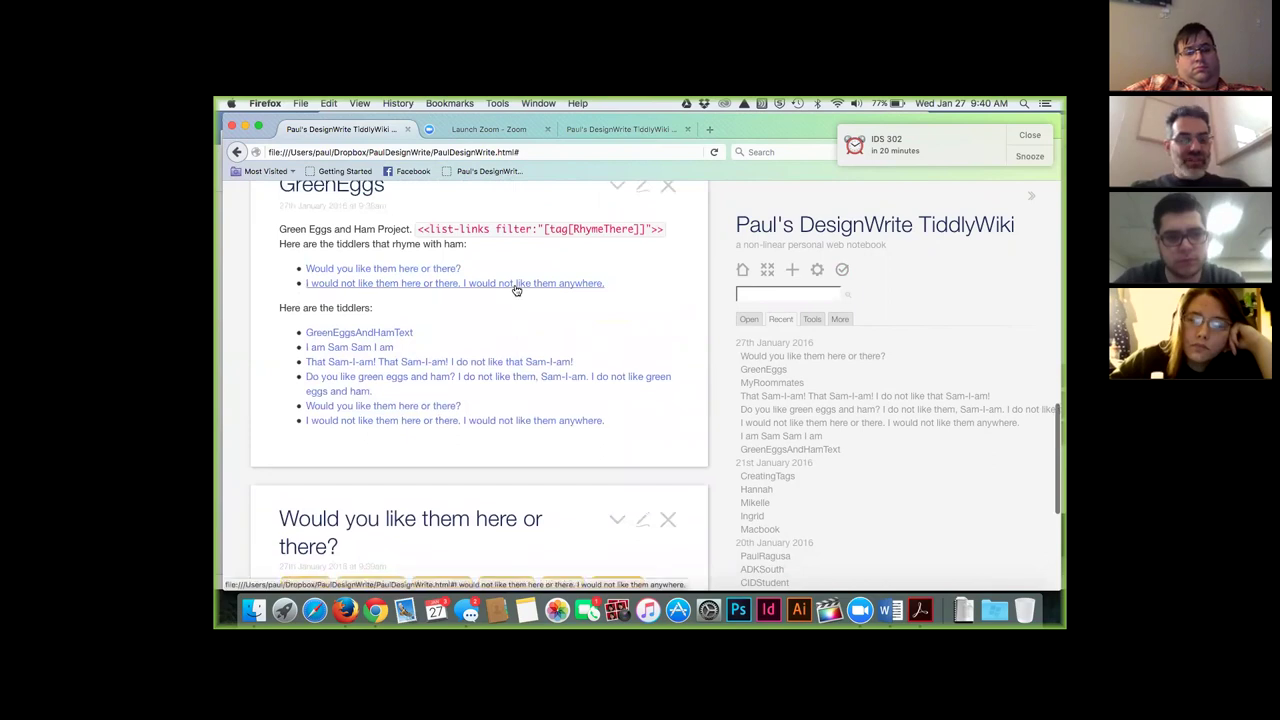
scroll(516, 290, "up", 2)
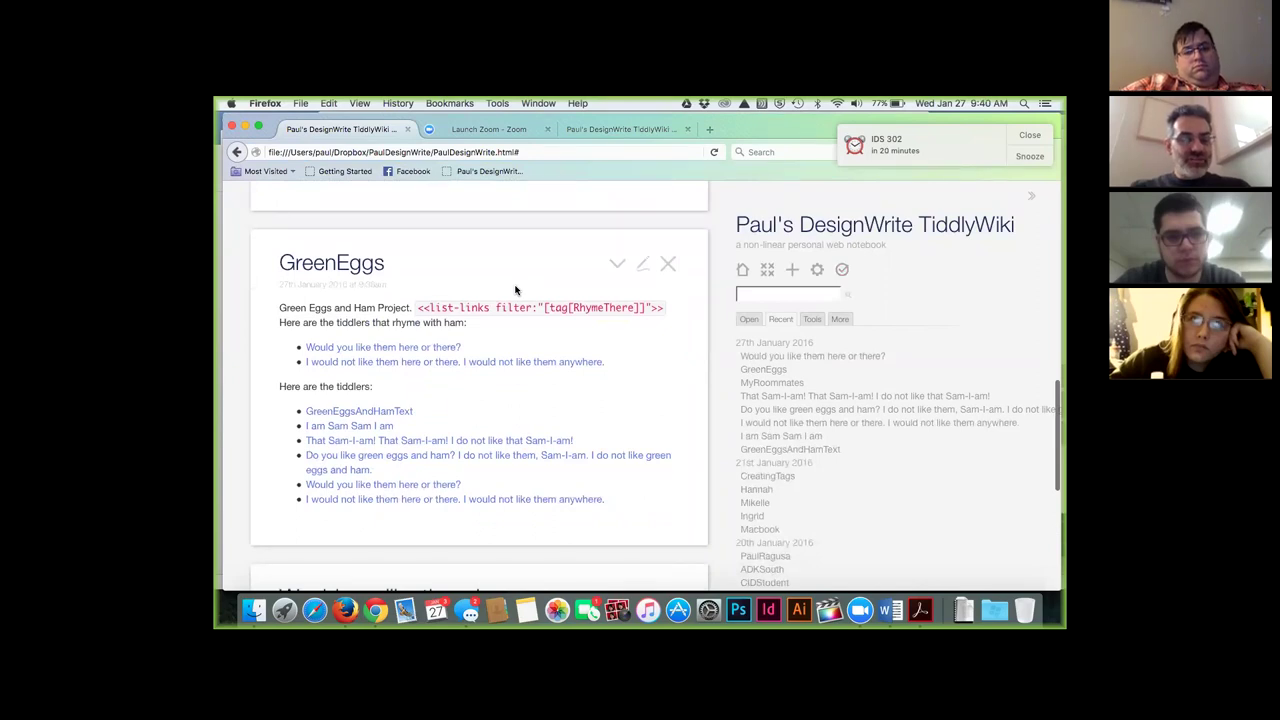
scroll(516, 290, "down", 5)
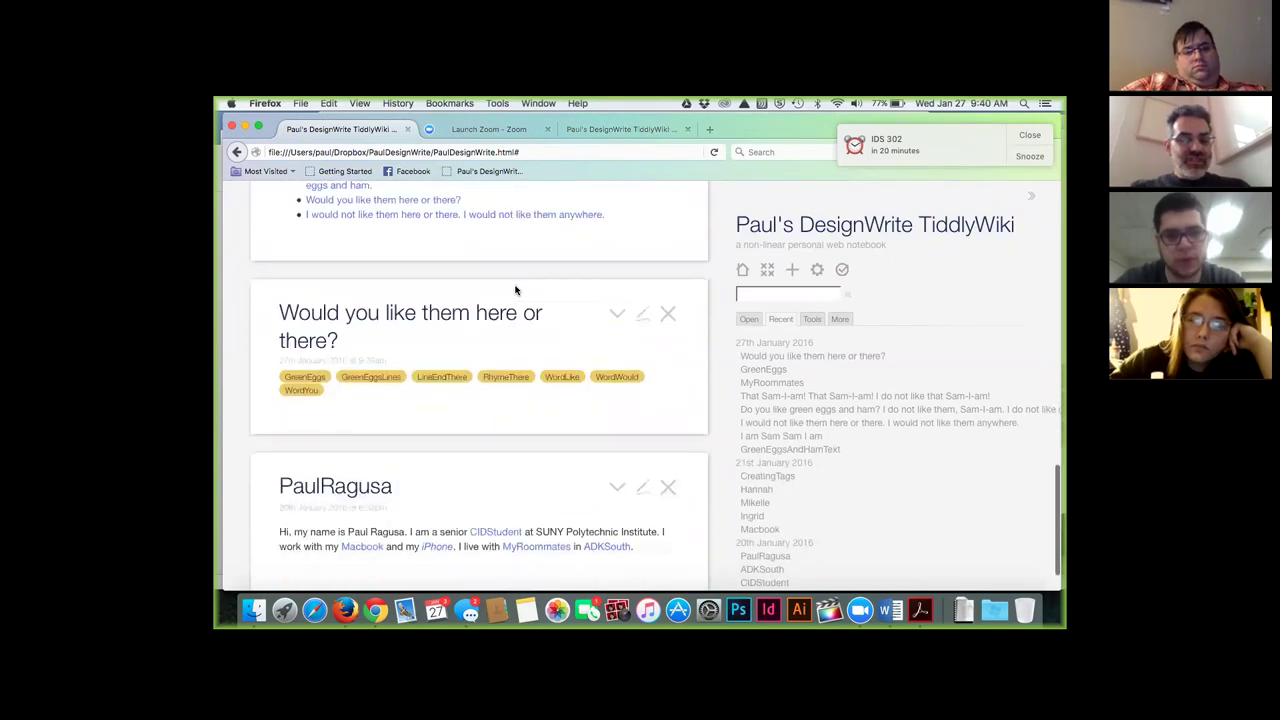
scroll(529, 260, "up", 5)
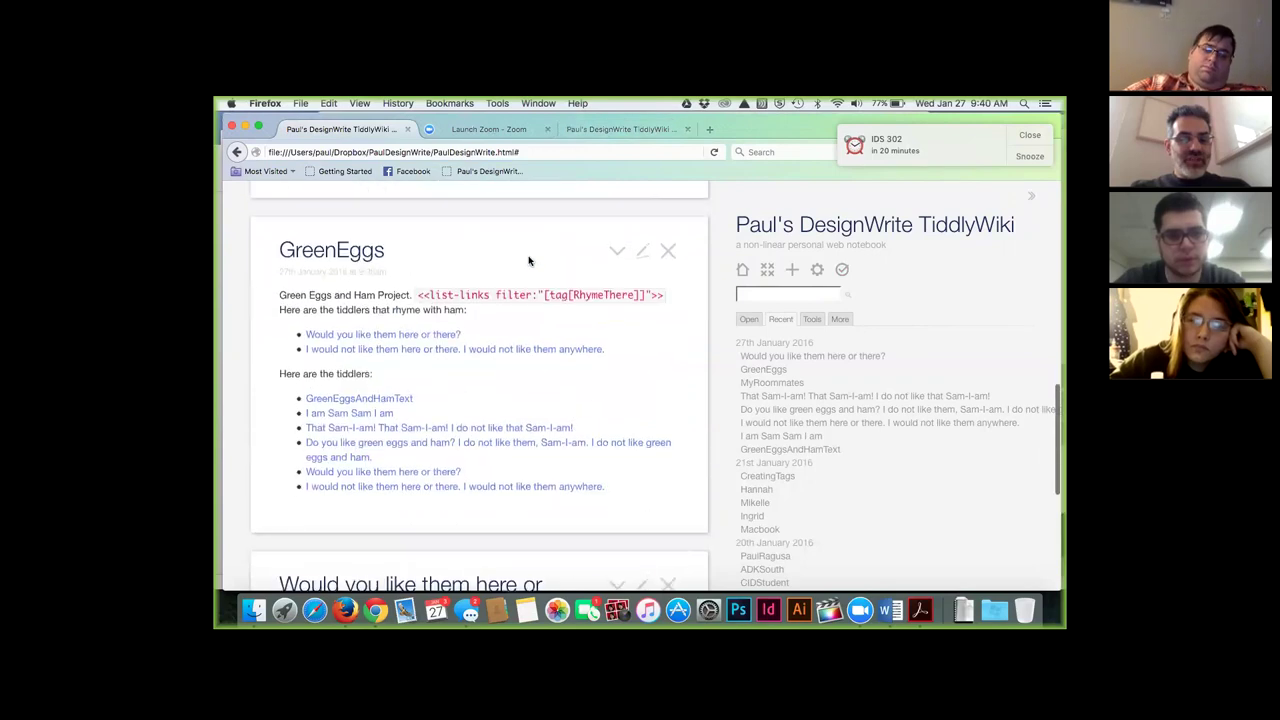
left_click(644, 256)
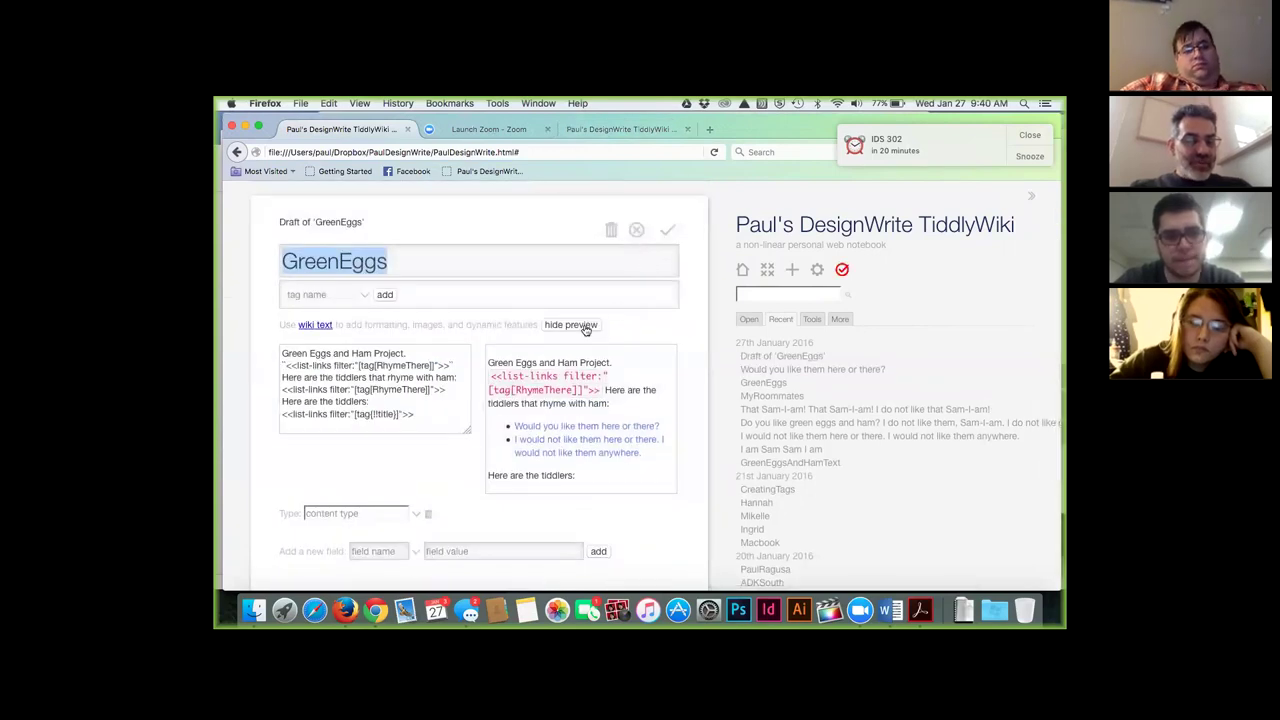
left_click_drag(444, 407, 465, 386)
key("cmd+c")
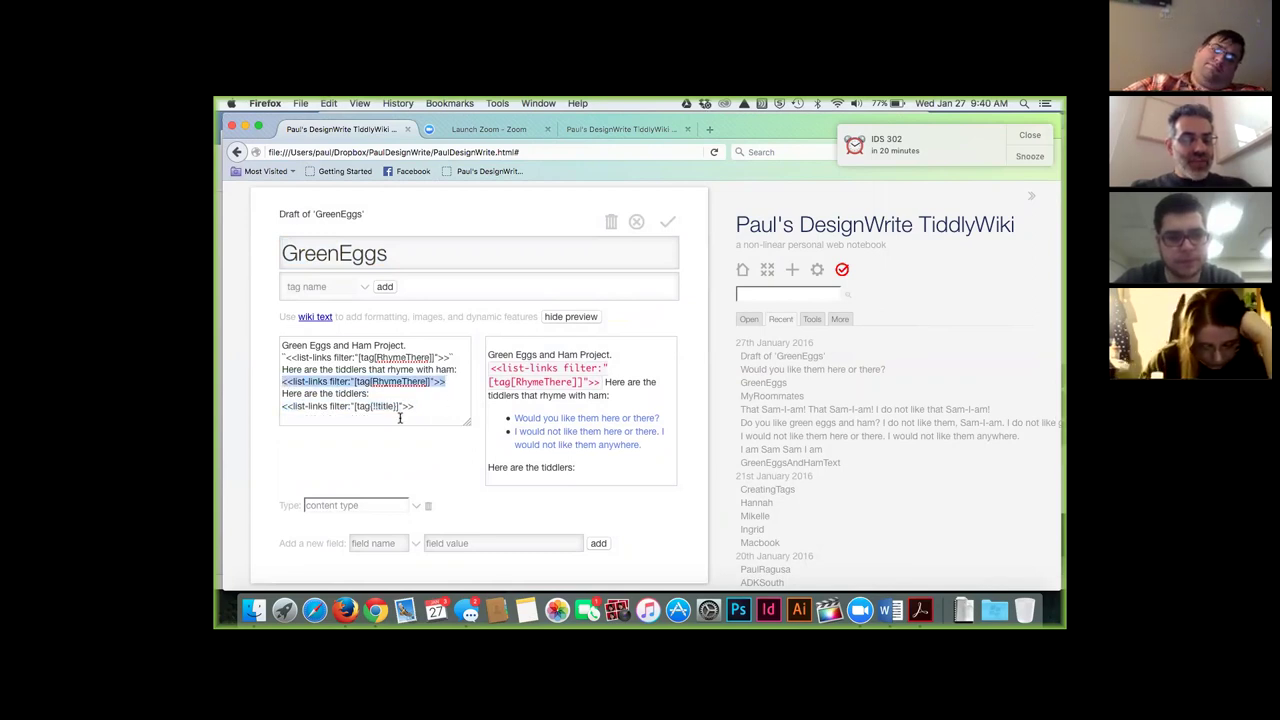
left_click(429, 408)
key("Return")
key("cmd+v")
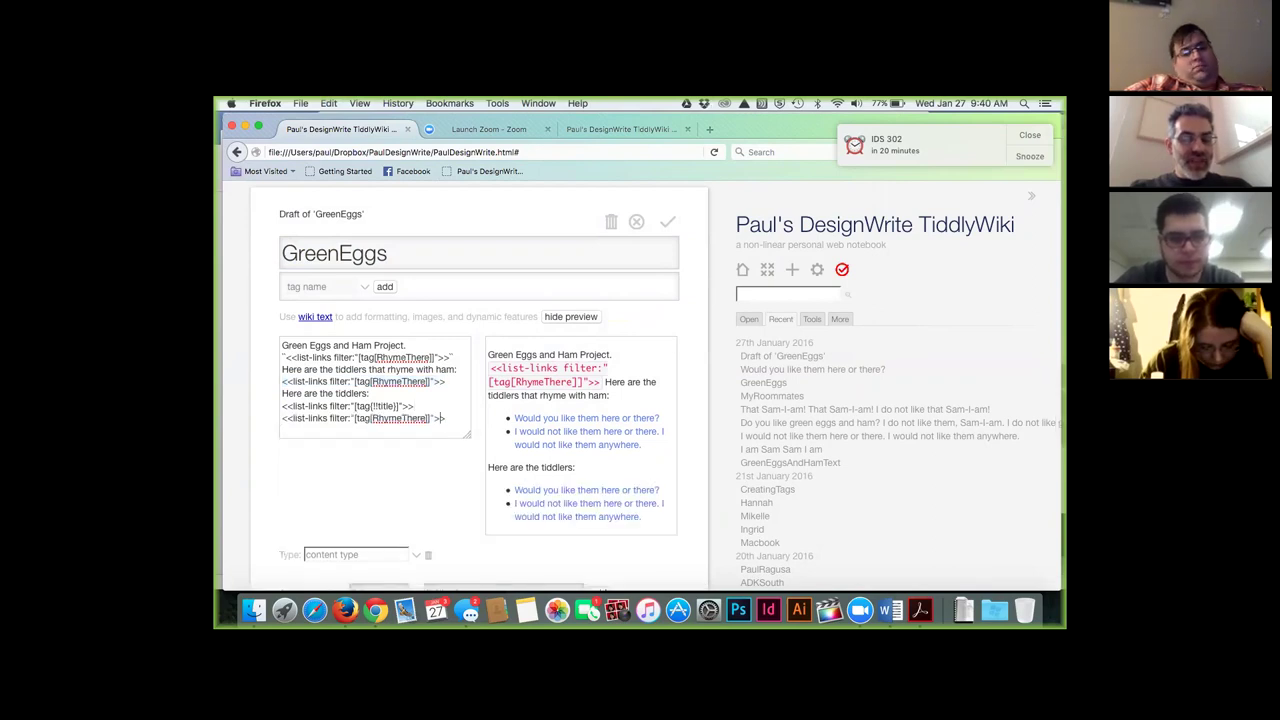
- Change the tag in the final list-links line of GreenEggs to WordWould and save the tiddler
key("BackSpace")
key("BackSpace")
key("BackSpace")
key("BackSpace")
key("BackSpace")
key("BackSpace")
key("BackSpace")
key("BackSpace")
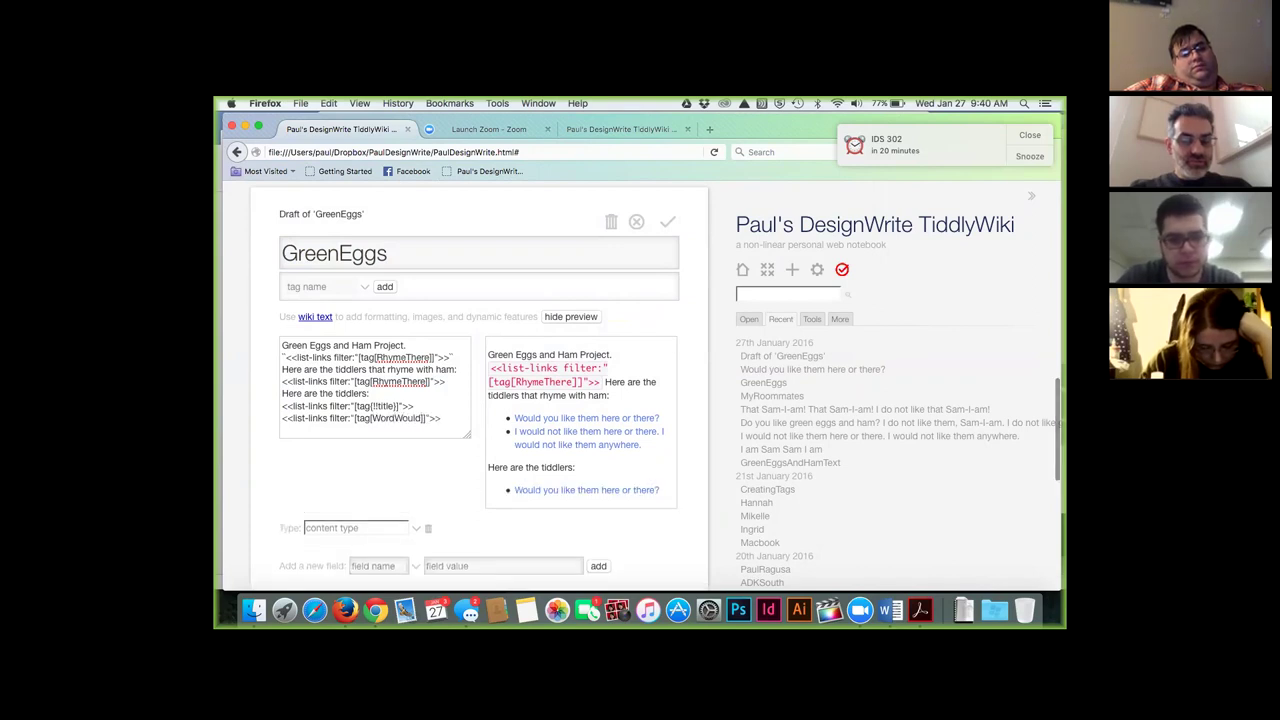
left_click(669, 223)
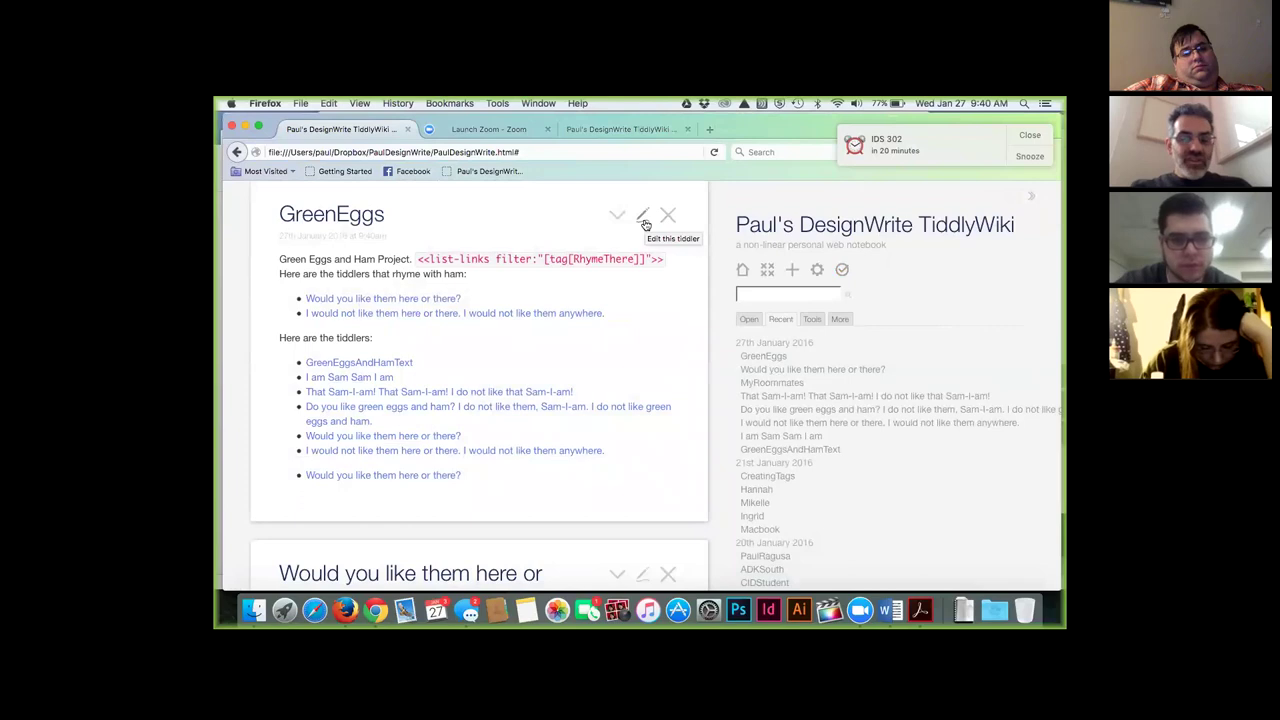
- Reopen GreenEggs for editing, insert the line "Tiddlers with the word Would:" above the WordWould list, and save the tiddler
left_click(645, 224)
left_click(432, 400)
key("Return")
type("Tiddlers with the word Would:")
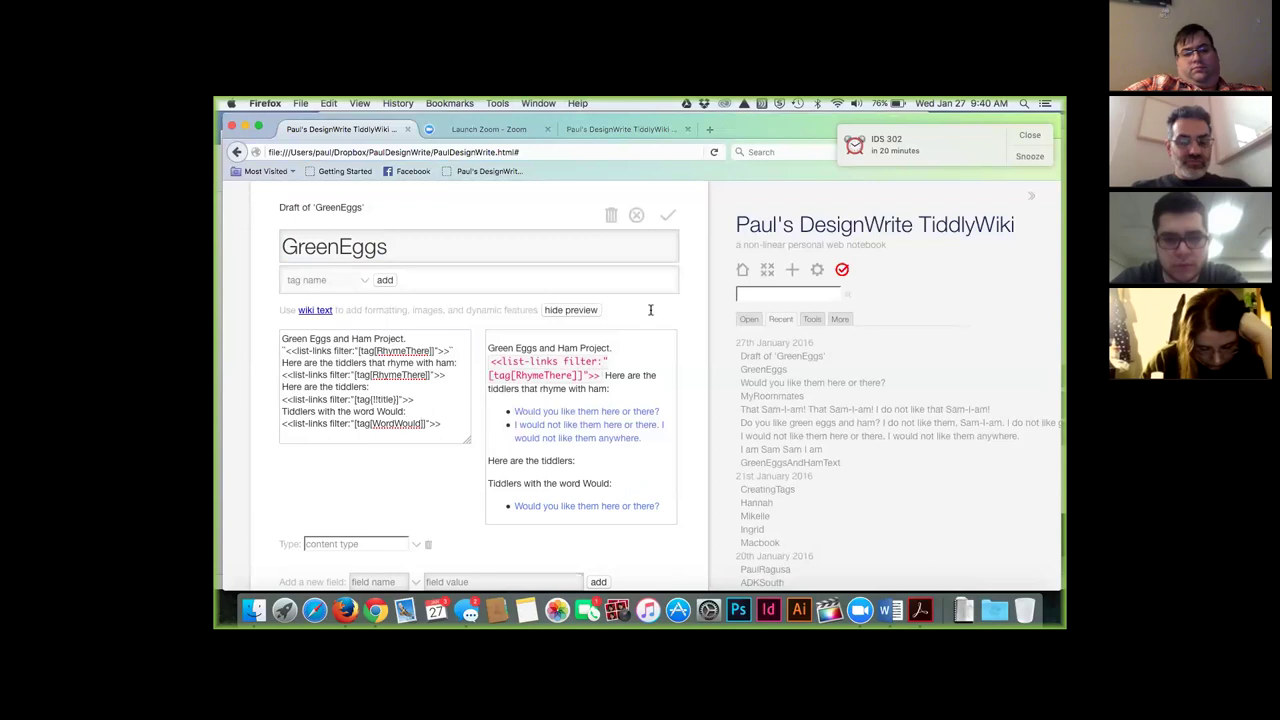
left_click(661, 233)
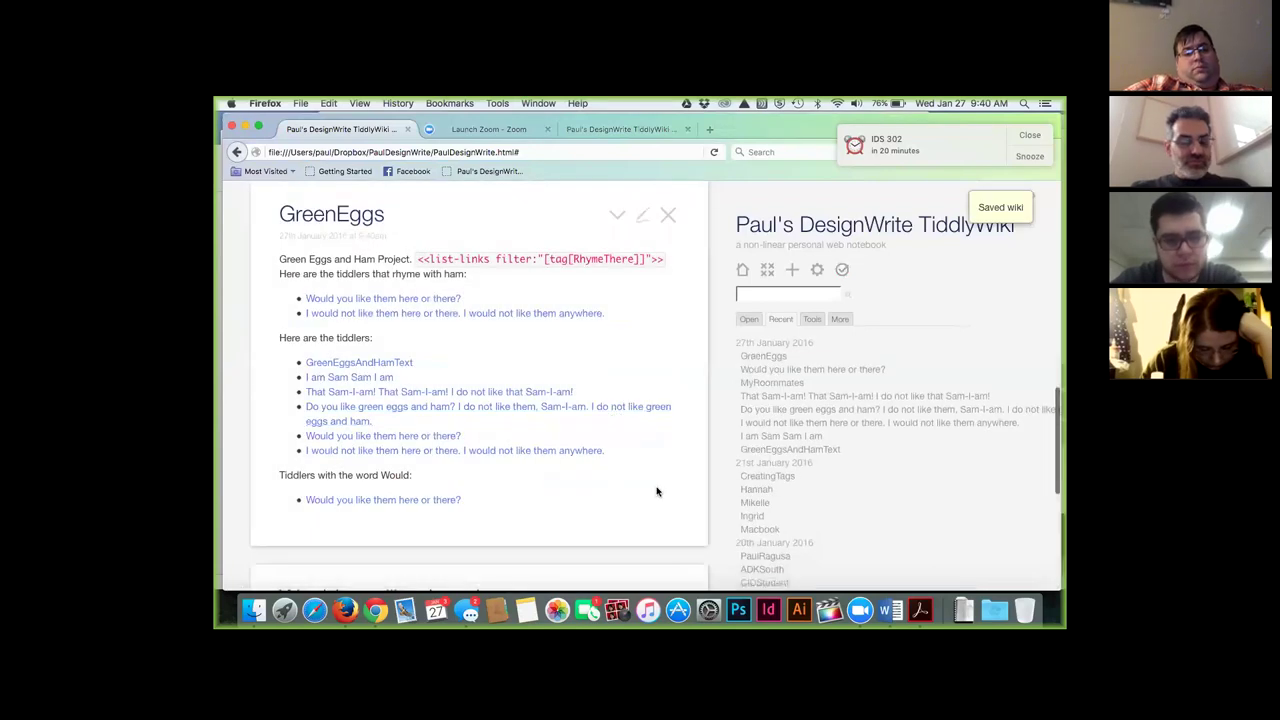